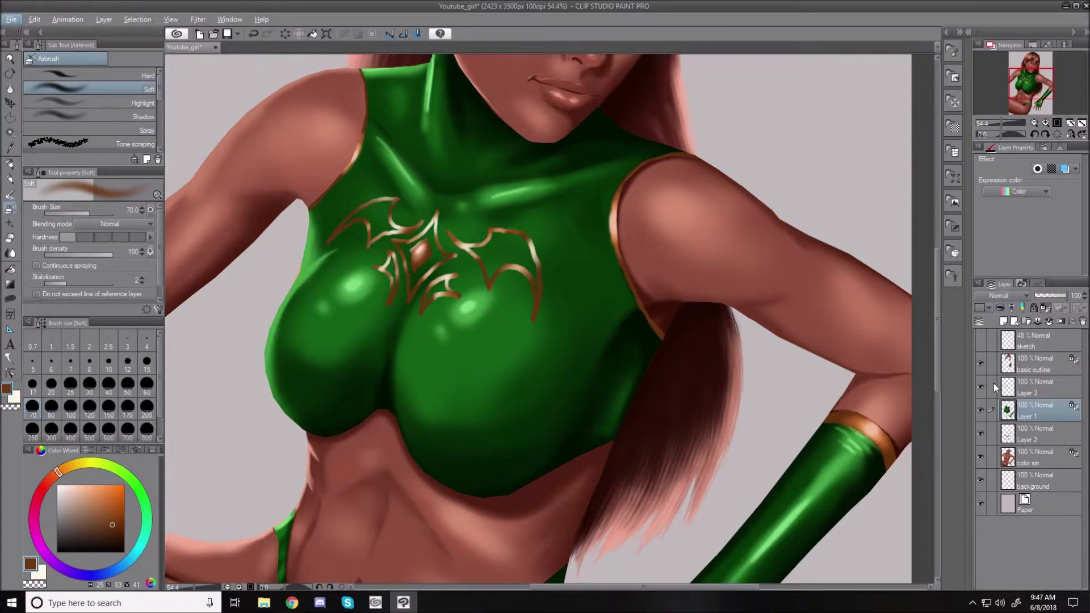
# Start a mesh transformation on Layer 3's chest emblem and adjust the upper lattice points around its centre.
pyautogui.click(1043, 387)
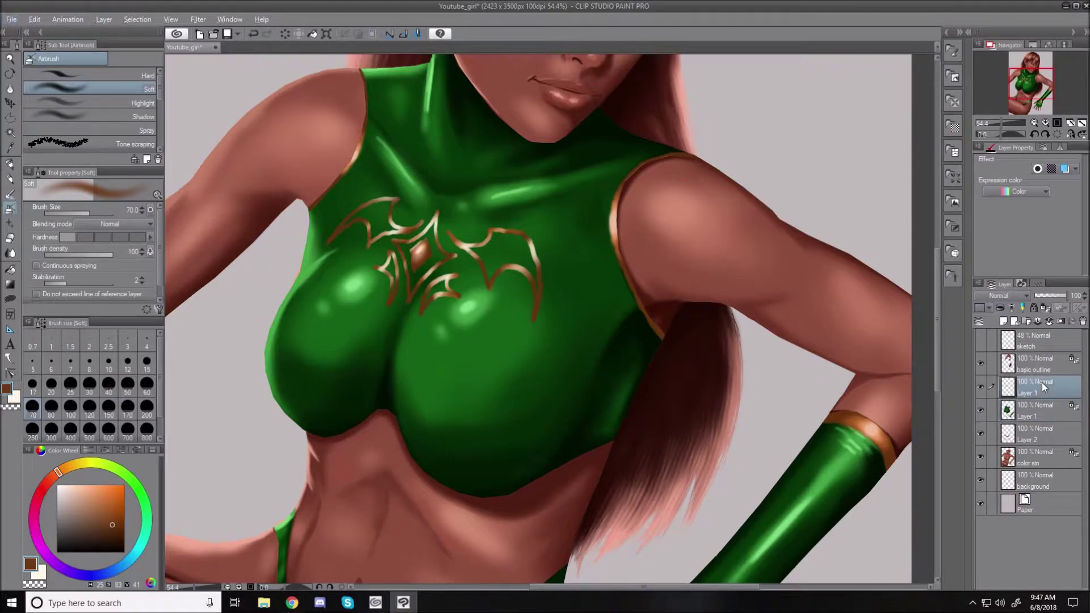
pyautogui.click(981, 388)
pyautogui.click(980, 388)
pyautogui.click(38, 20)
pyautogui.moveTo(87, 240)
pyautogui.click(246, 305)
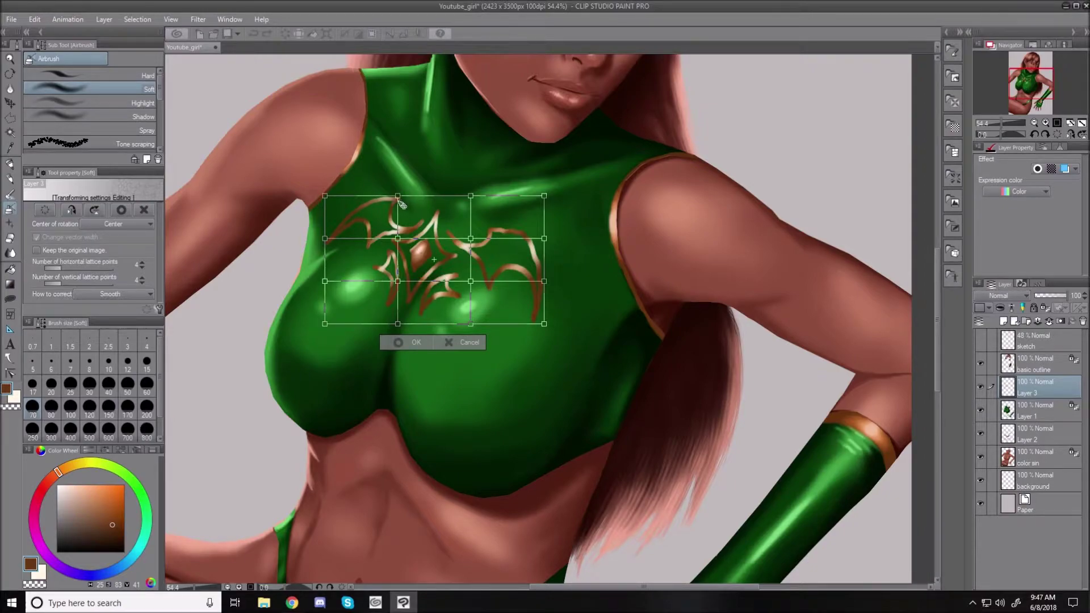
pyautogui.moveTo(398, 196); pyautogui.dragTo(399, 197)
pyautogui.moveTo(472, 195); pyautogui.dragTo(465, 192)
pyautogui.moveTo(401, 240); pyautogui.dragTo(395, 241)
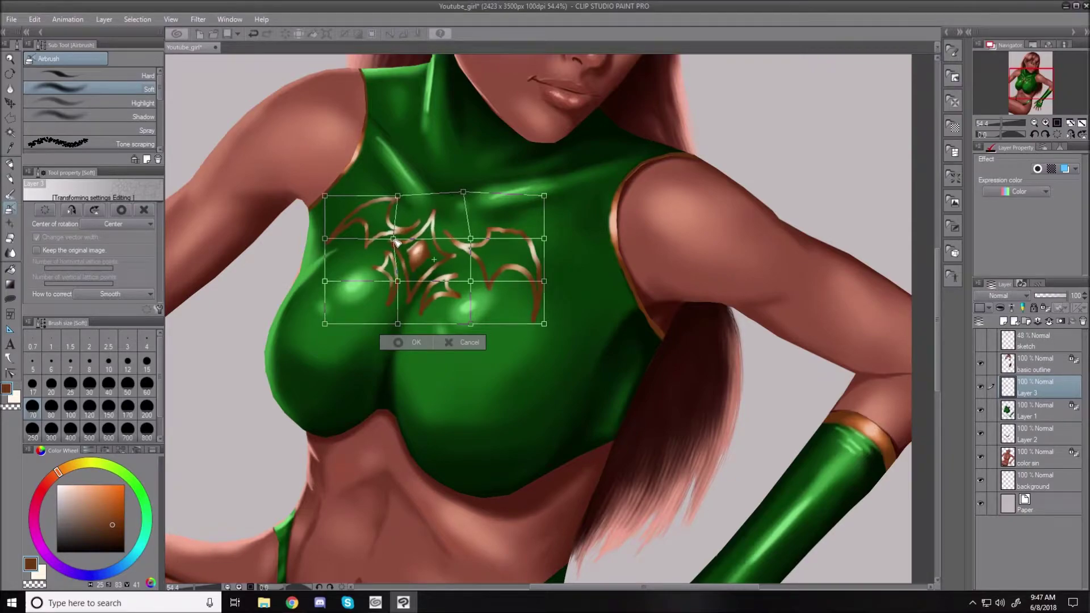
# Reshape the inner lattice points so the emblem's centre bends with the curves of the chest.
pyautogui.moveTo(472, 240); pyautogui.dragTo(459, 238)
pyautogui.moveTo(471, 282); pyautogui.dragTo(389, 282)
pyautogui.moveTo(394, 240); pyautogui.dragTo(398, 238)
pyautogui.moveTo(398, 196); pyautogui.dragTo(477, 209)
pyautogui.moveTo(459, 282); pyautogui.dragTo(466, 275)
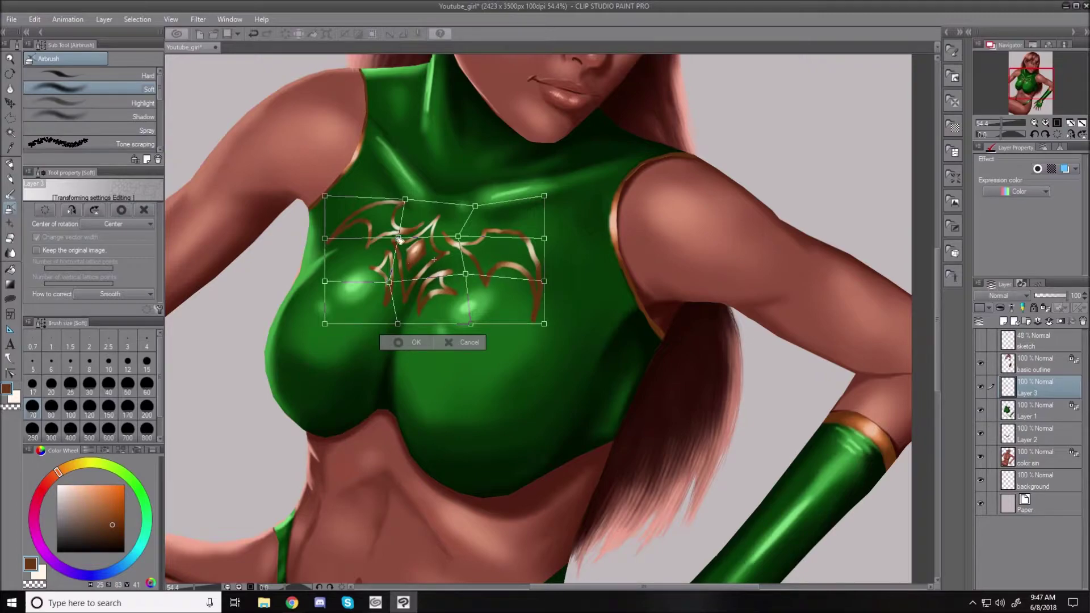
pyautogui.moveTo(389, 282); pyautogui.dragTo(393, 280)
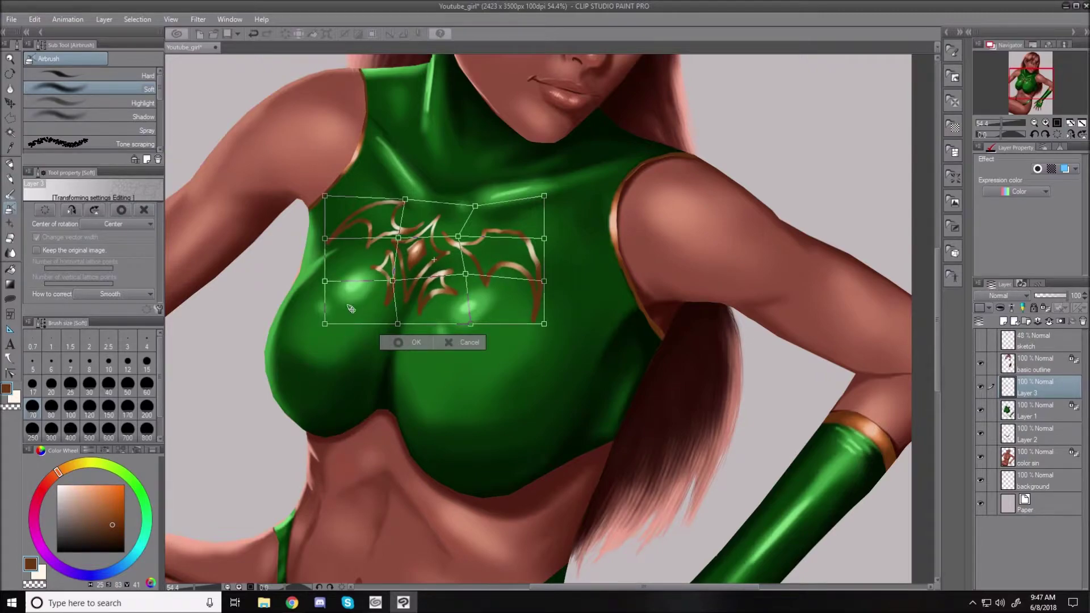
# Fine-tune the emblem's outer-left and central lattice points to follow the body's contour, and apply the mesh transformation.
pyautogui.moveTo(327, 324); pyautogui.dragTo(327, 321)
pyautogui.moveTo(325, 280); pyautogui.dragTo(320, 275)
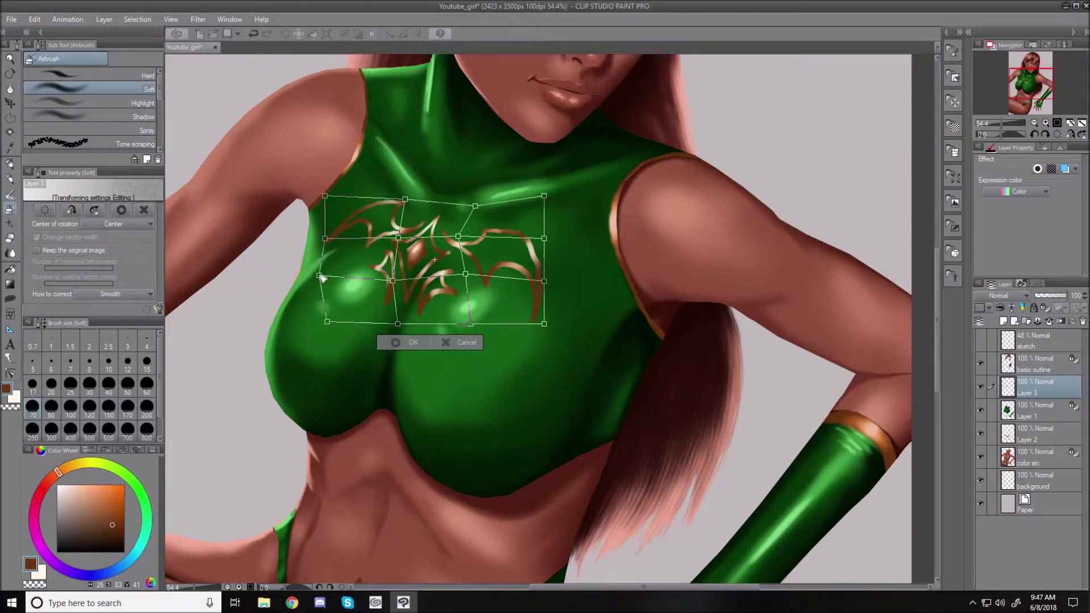
pyautogui.moveTo(391, 282); pyautogui.dragTo(385, 283)
pyautogui.moveTo(402, 208); pyautogui.dragTo(406, 211)
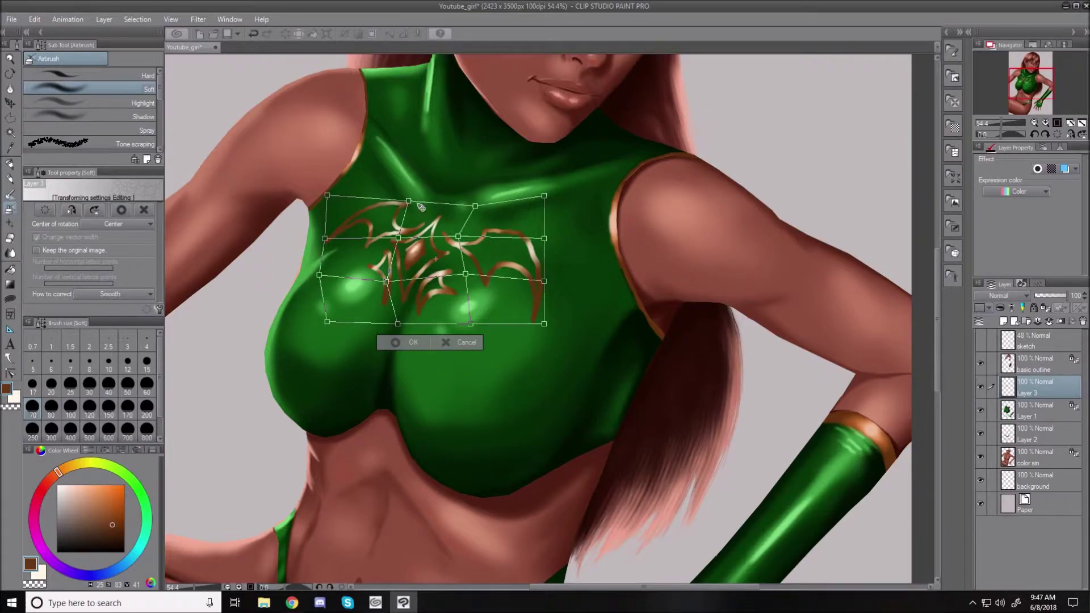
pyautogui.moveTo(408, 200); pyautogui.dragTo(399, 202)
pyautogui.moveTo(459, 236); pyautogui.dragTo(476, 205)
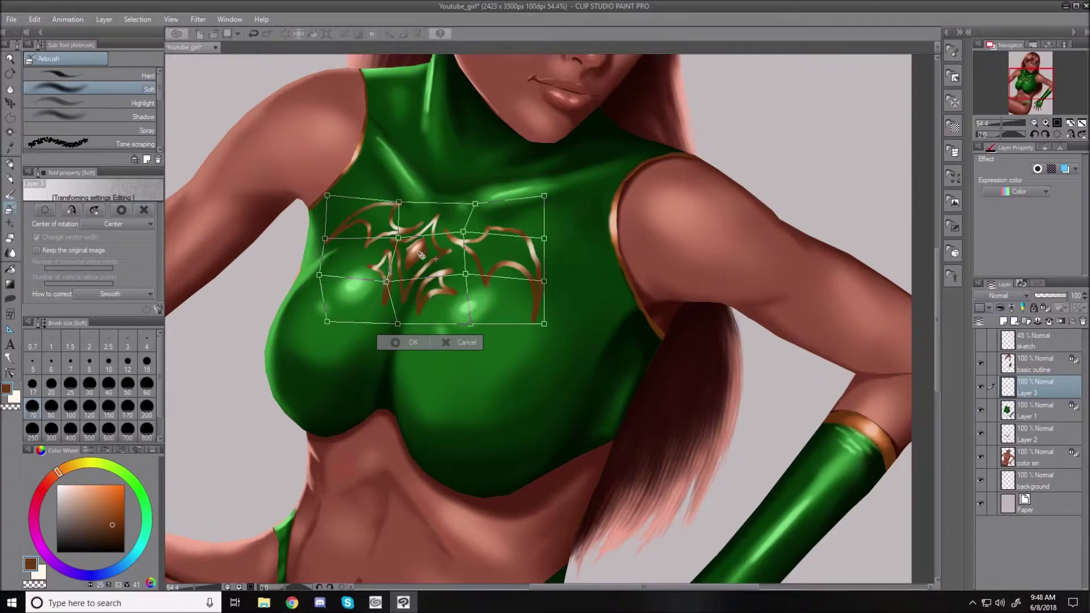
pyautogui.moveTo(400, 239); pyautogui.dragTo(402, 239)
pyautogui.moveTo(466, 274); pyautogui.dragTo(470, 275)
pyautogui.moveTo(405, 205); pyautogui.dragTo(406, 199)
pyautogui.click(404, 343)
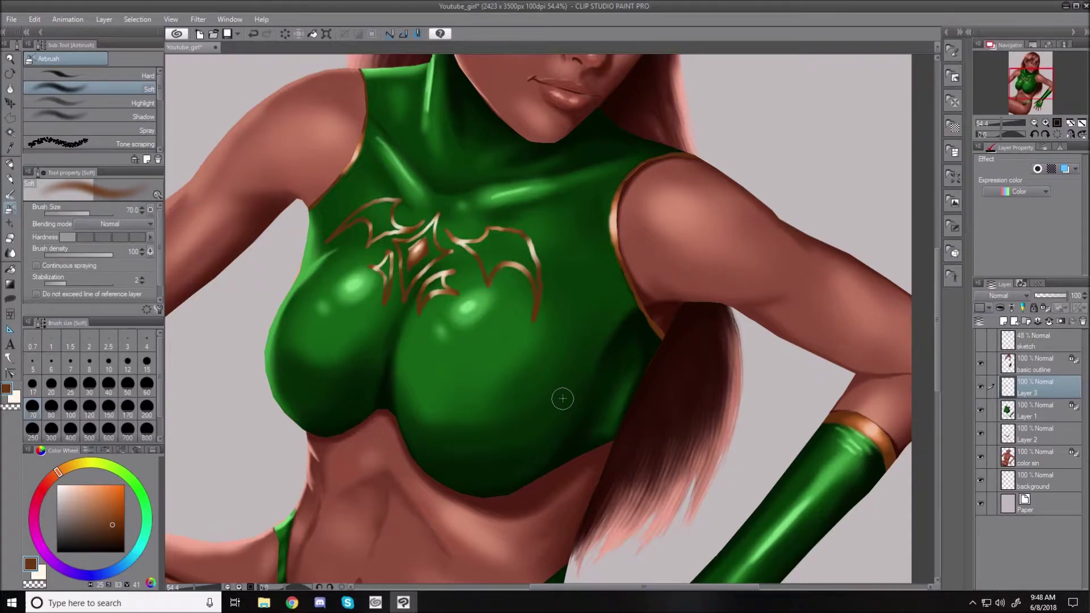
pyautogui.hotkey('ctrl', '0')
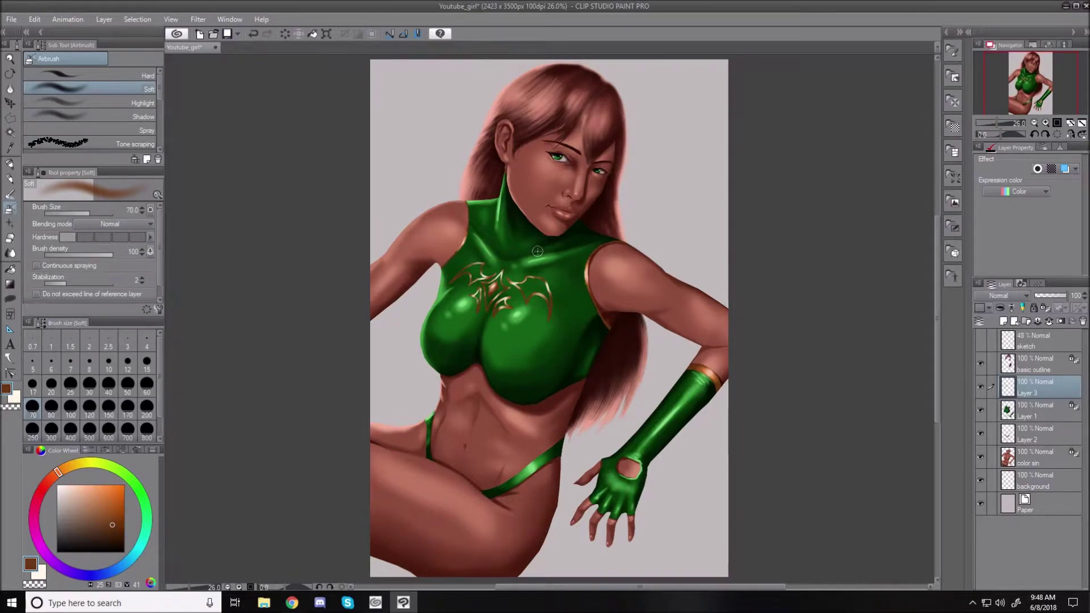
pyautogui.scroll(3, 537, 251)
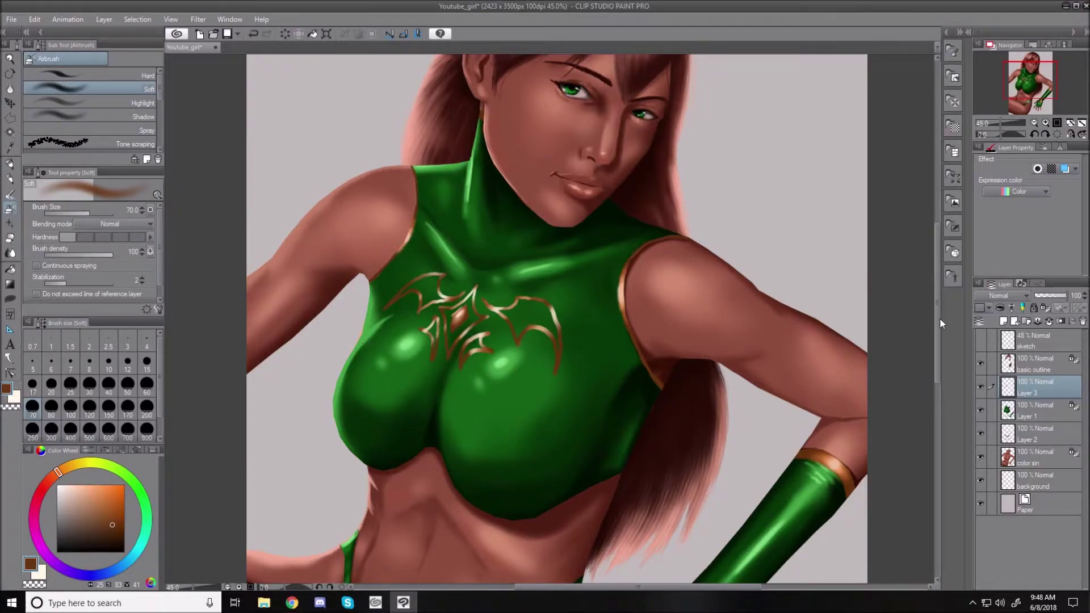
pyautogui.click(35, 19)
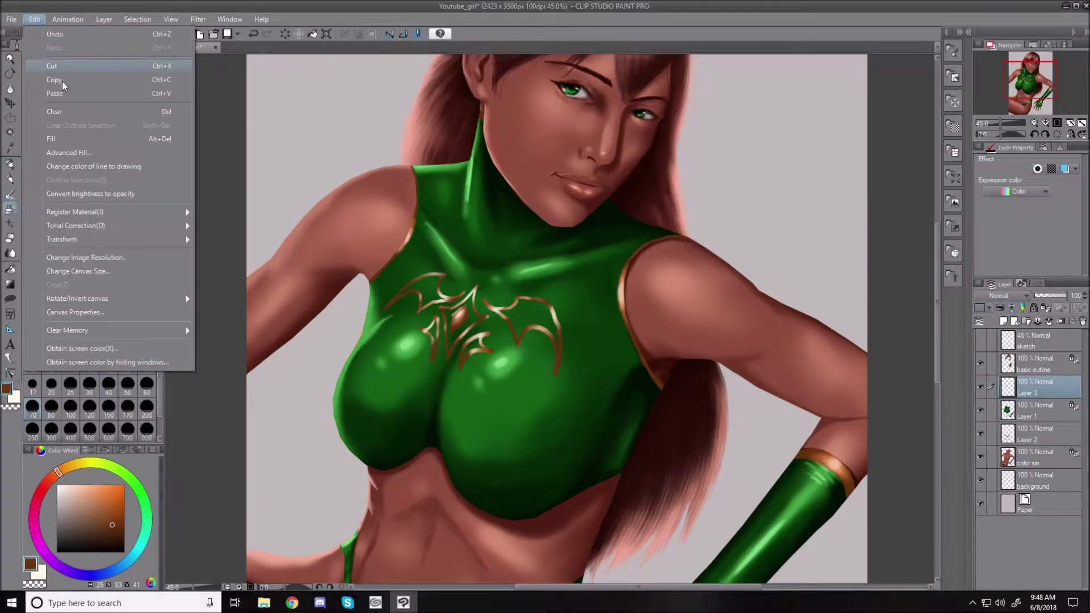
pyautogui.moveTo(91, 242)
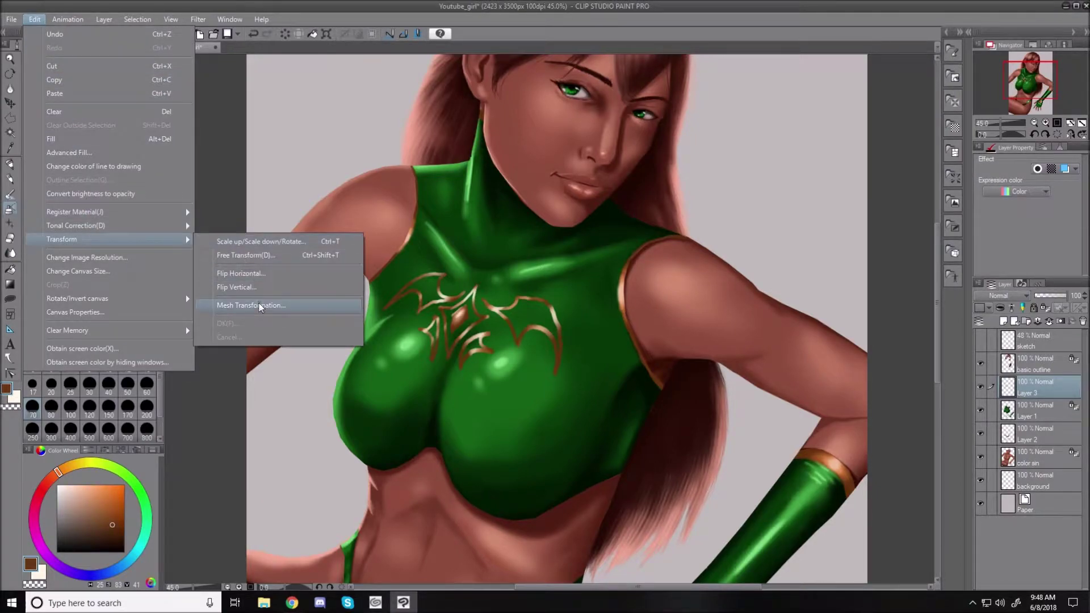
pyautogui.click(35, 20)
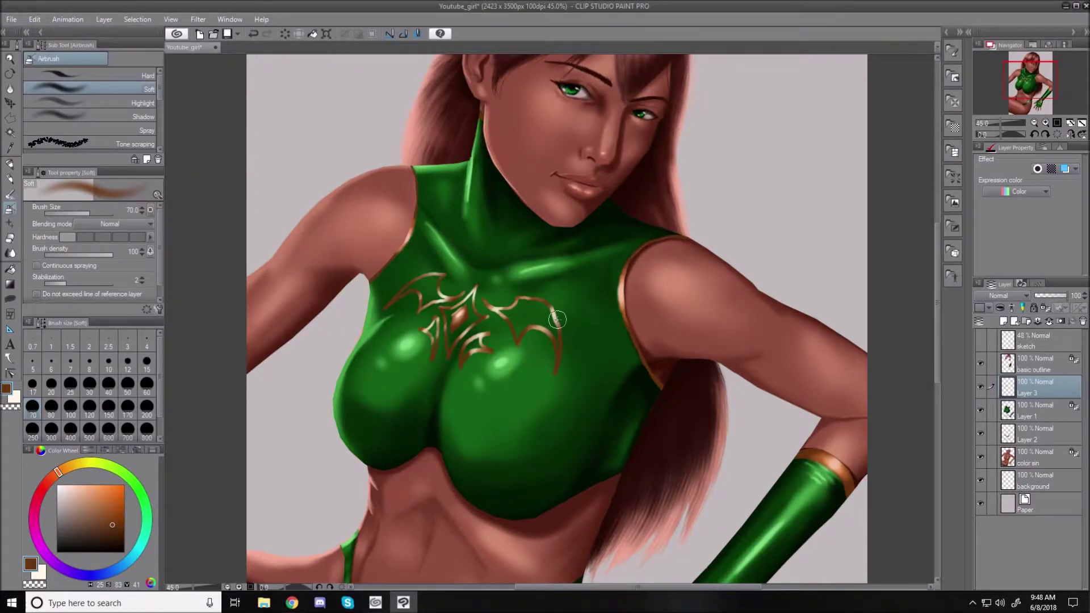
# Make Layer 1 with the green outfit the active layer and open the seamless_links texture image from the Textures folder.
pyautogui.click(1045, 407)
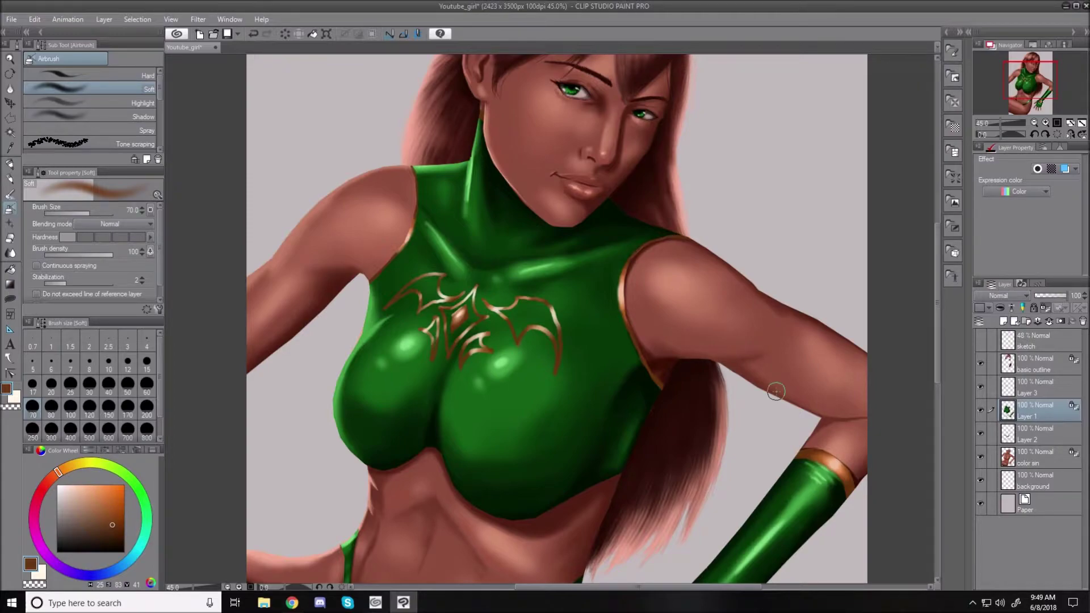
pyautogui.click(982, 409)
pyautogui.click(982, 408)
pyautogui.click(9, 19)
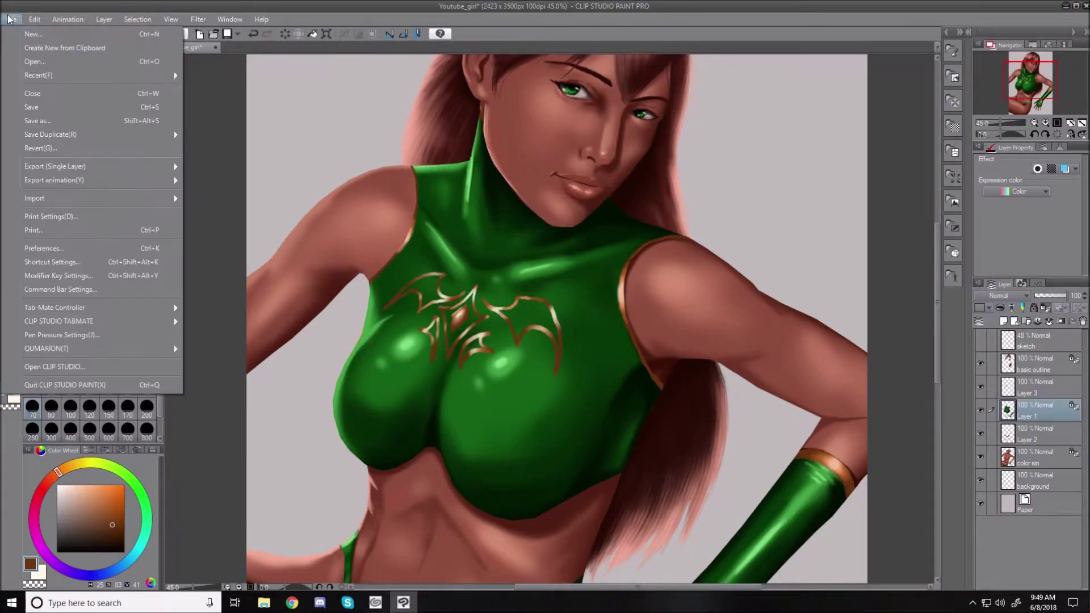
pyautogui.click(30, 66)
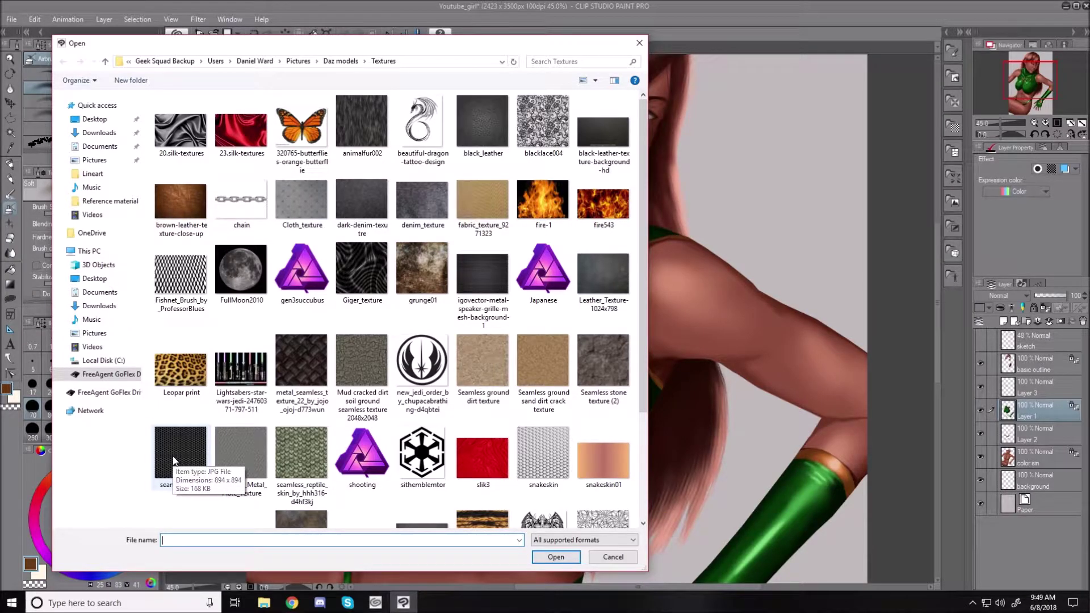
pyautogui.moveTo(641, 141); pyautogui.dragTo(648, 294)
pyautogui.moveTo(645, 254); pyautogui.dragTo(643, 224)
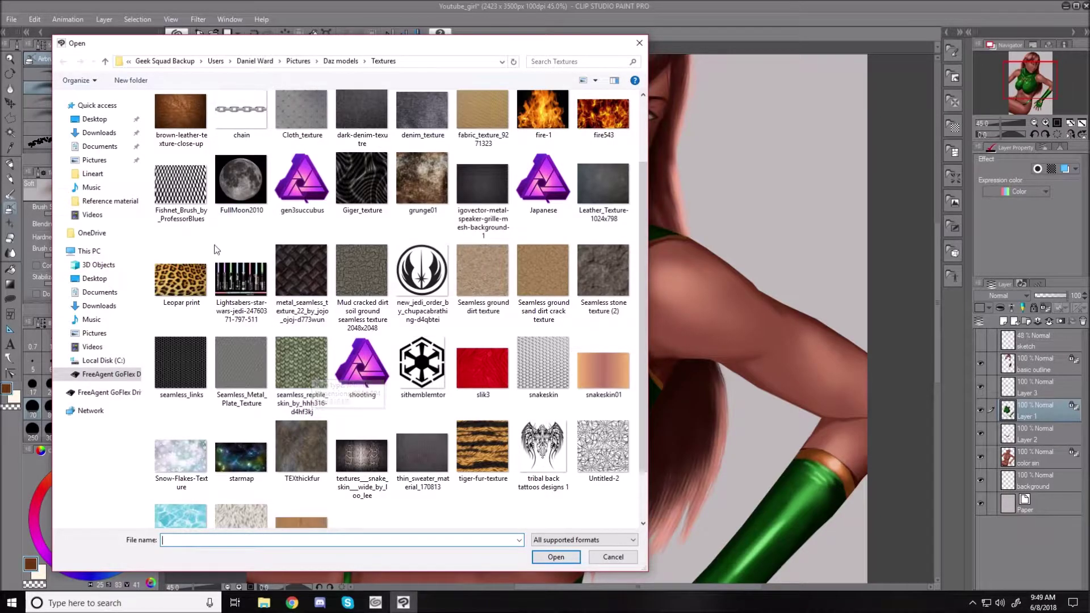
pyautogui.doubleClick(187, 362)
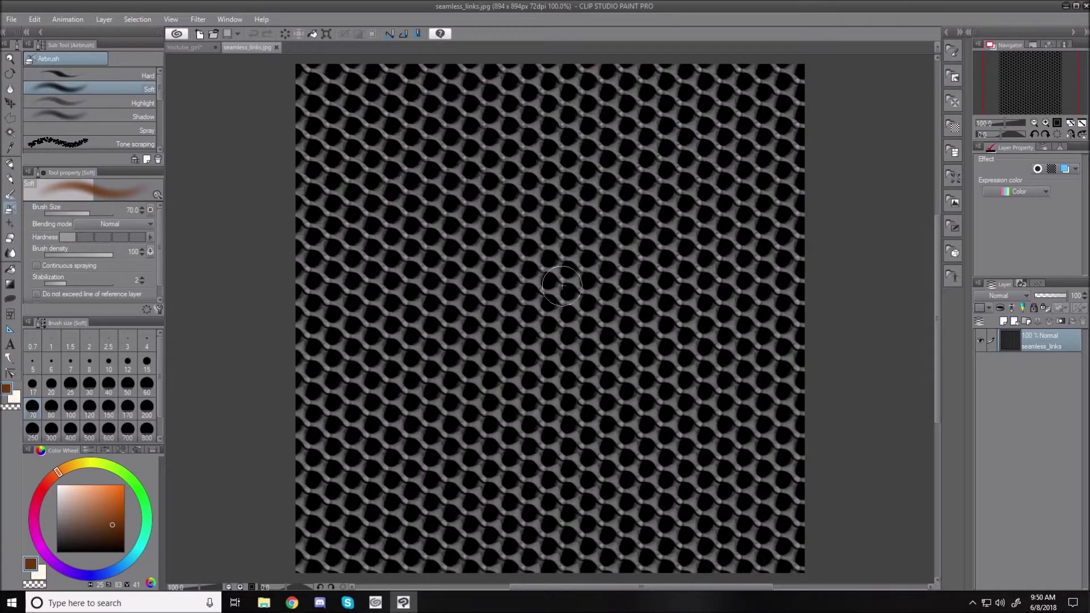
# Copy the entire seamless_links image, close it without saving, and paste the texture above Layer 1.
pyautogui.hotkey('ctrl', 'a')
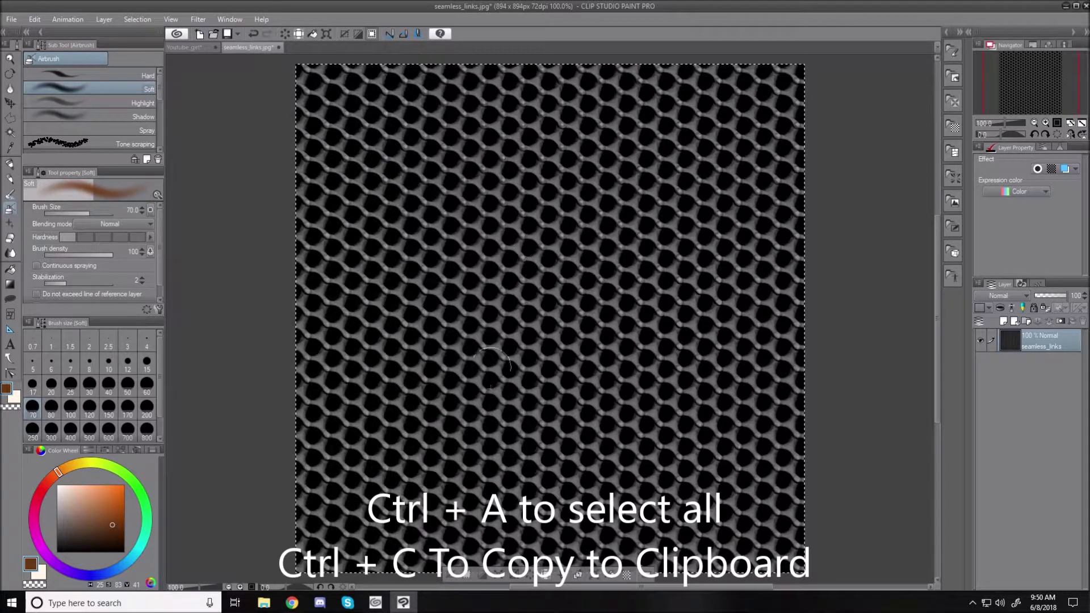
pyautogui.click(279, 47)
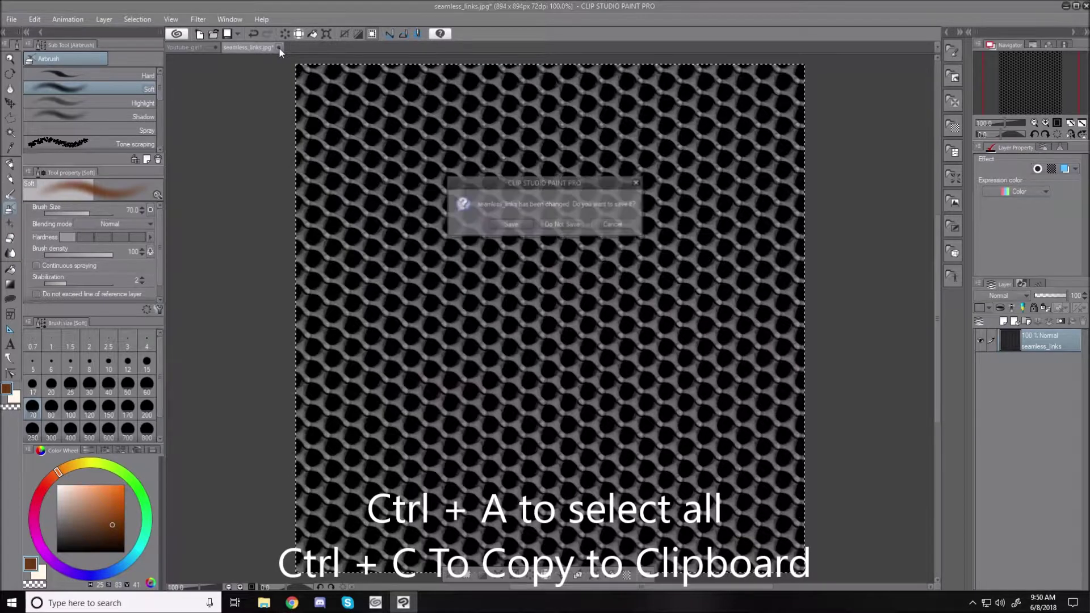
pyautogui.click(567, 224)
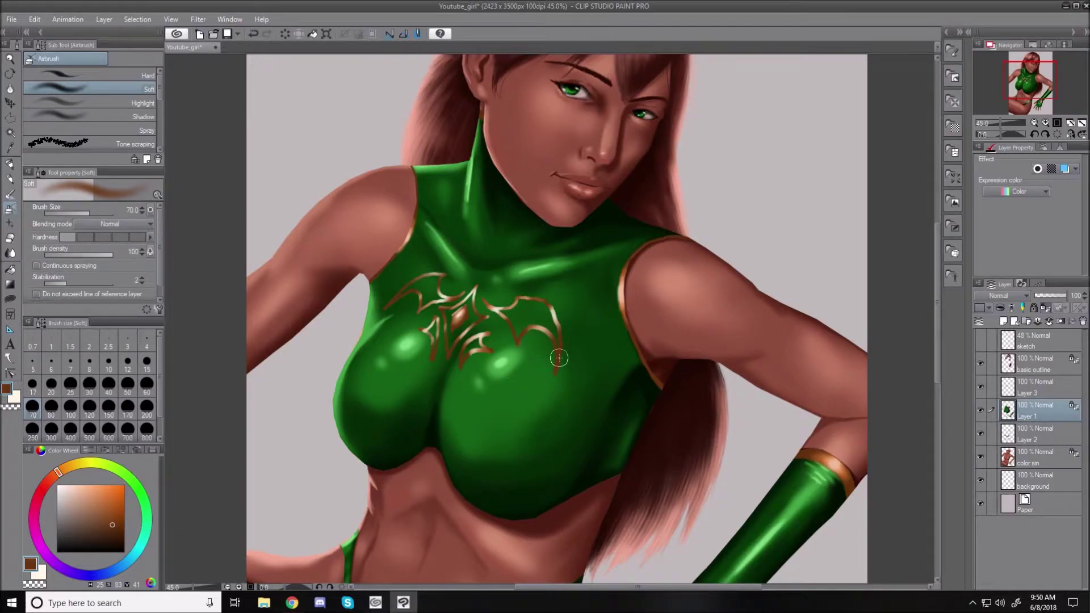
pyautogui.hotkey('ctrl', 'v')
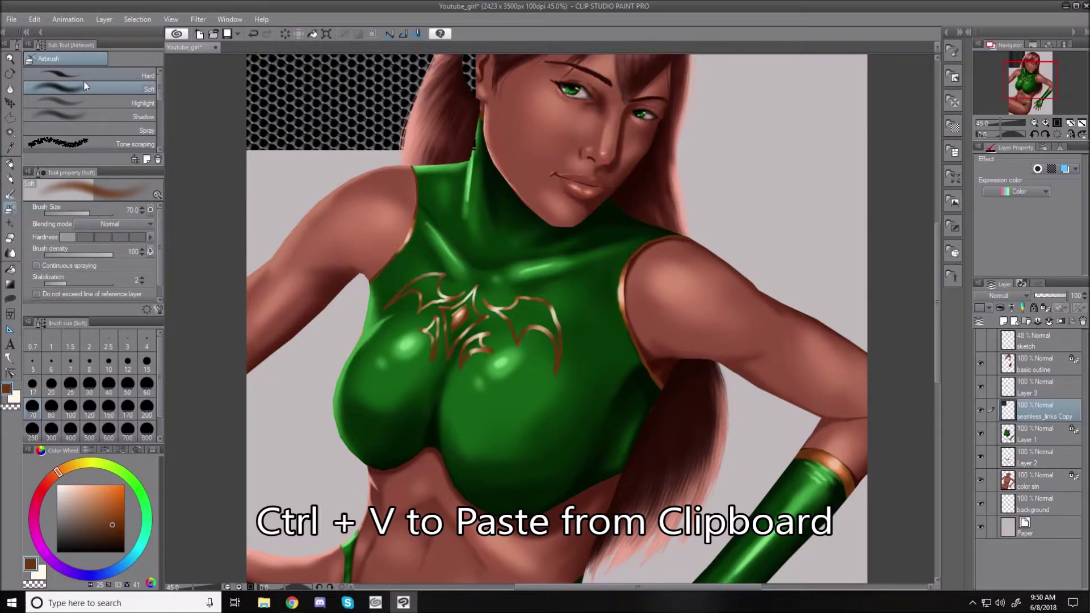
# Move the pasted texture down to the chest, scale it to about 39%, and place it beside the outfit's left edge.
pyautogui.click(10, 103)
pyautogui.moveTo(348, 113); pyautogui.dragTo(377, 471)
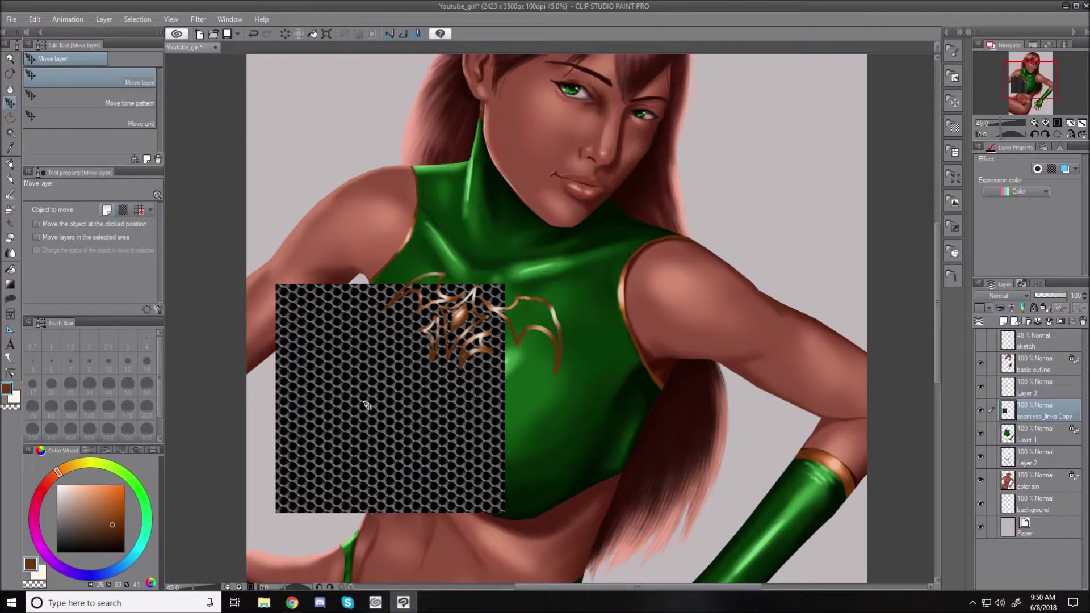
pyautogui.hotkey('ctrl', 't')
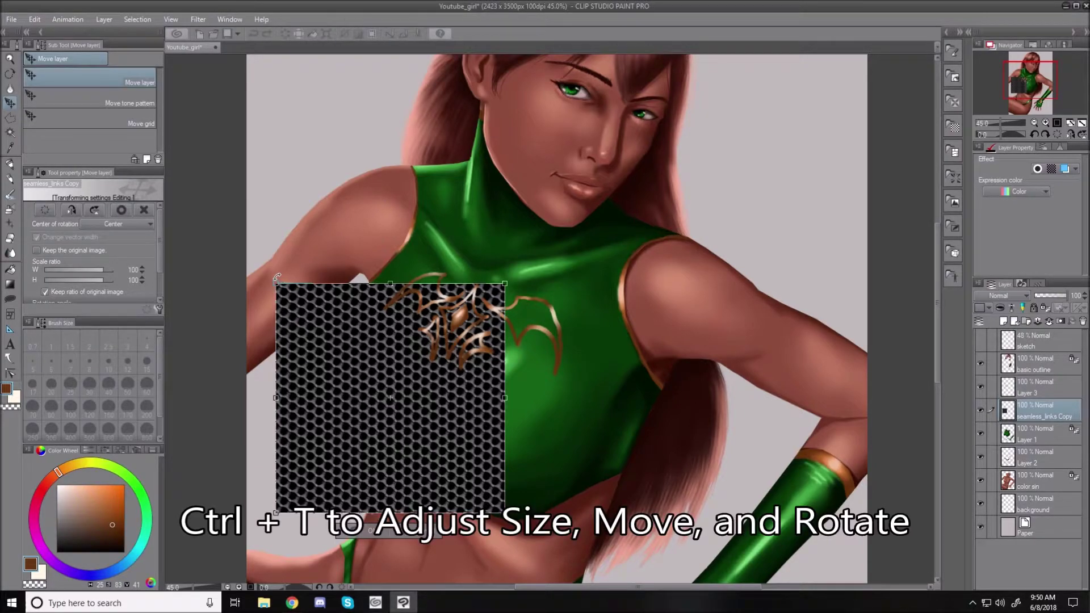
pyautogui.moveTo(275, 283); pyautogui.dragTo(326, 400)
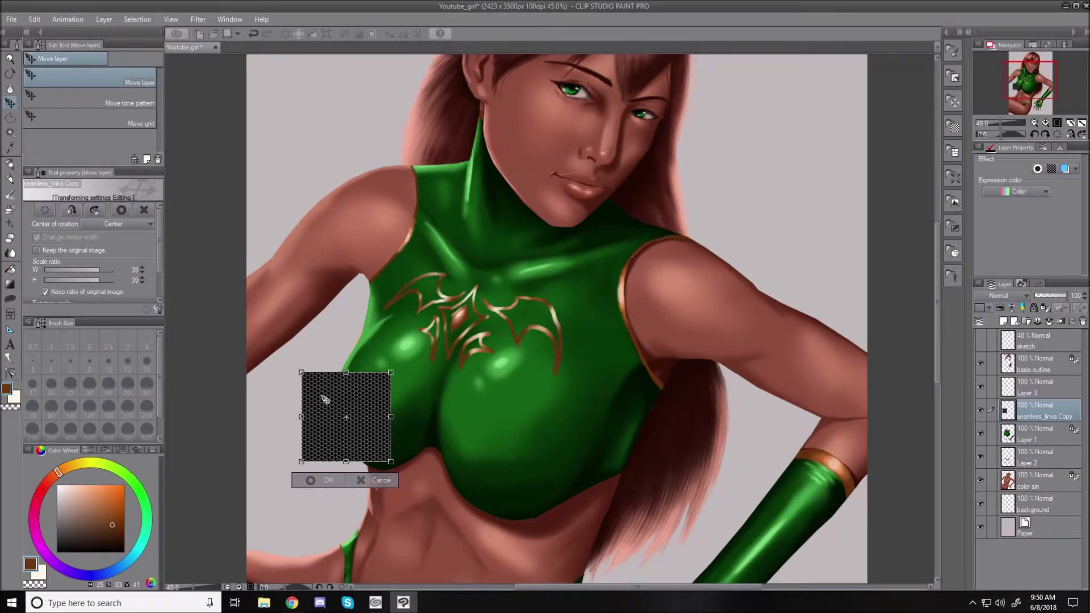
pyautogui.moveTo(325, 400); pyautogui.dragTo(294, 404)
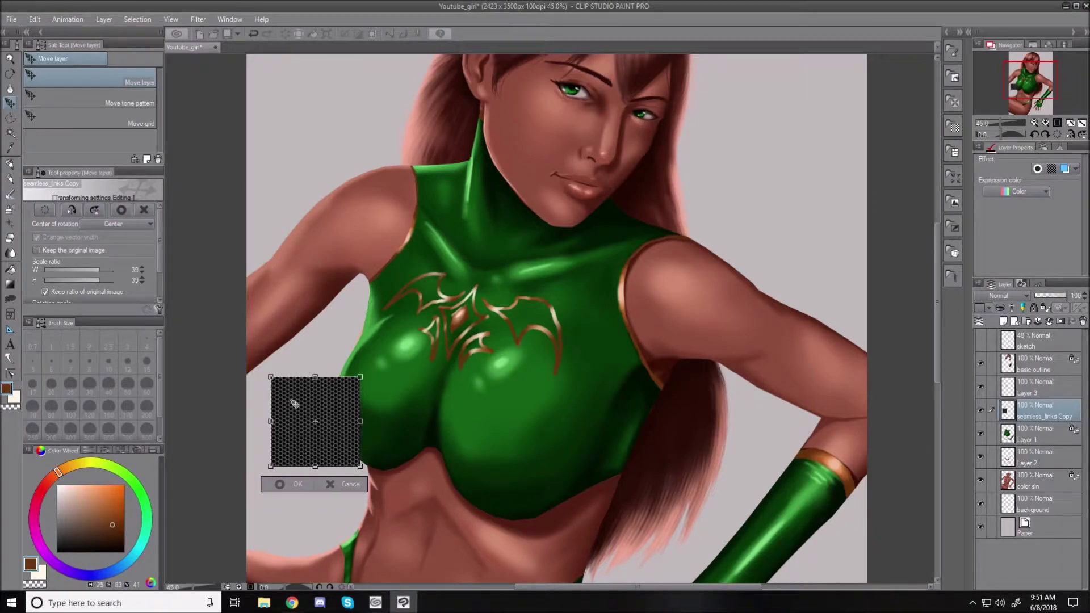
pyautogui.click(292, 484)
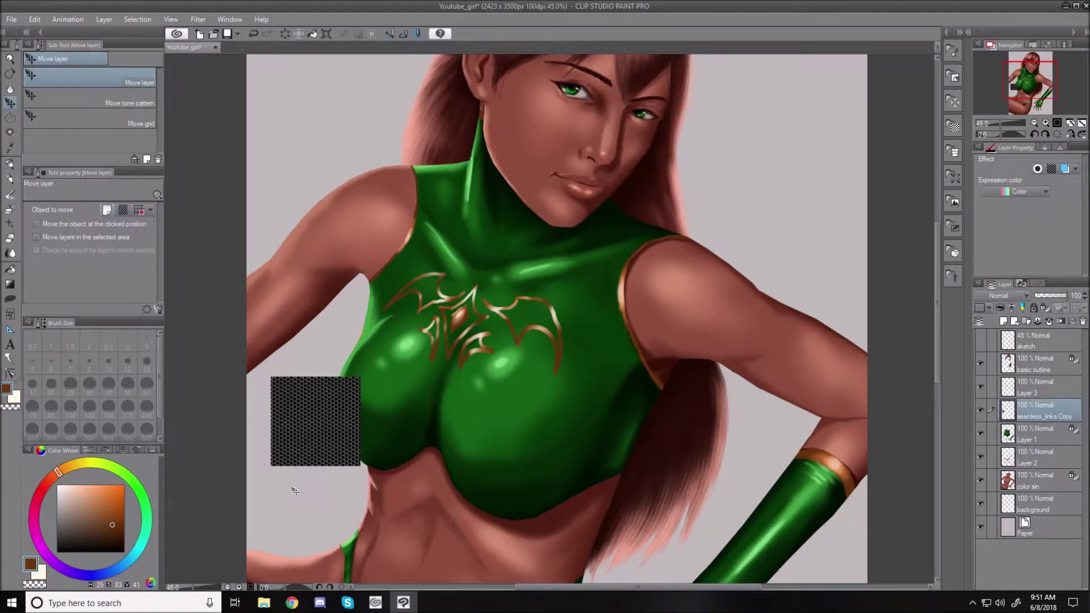
# Duplicate the seamless_links Copy layer and move the duplicate directly beside the original tile's right edge.
pyautogui.rightClick(1038, 405)
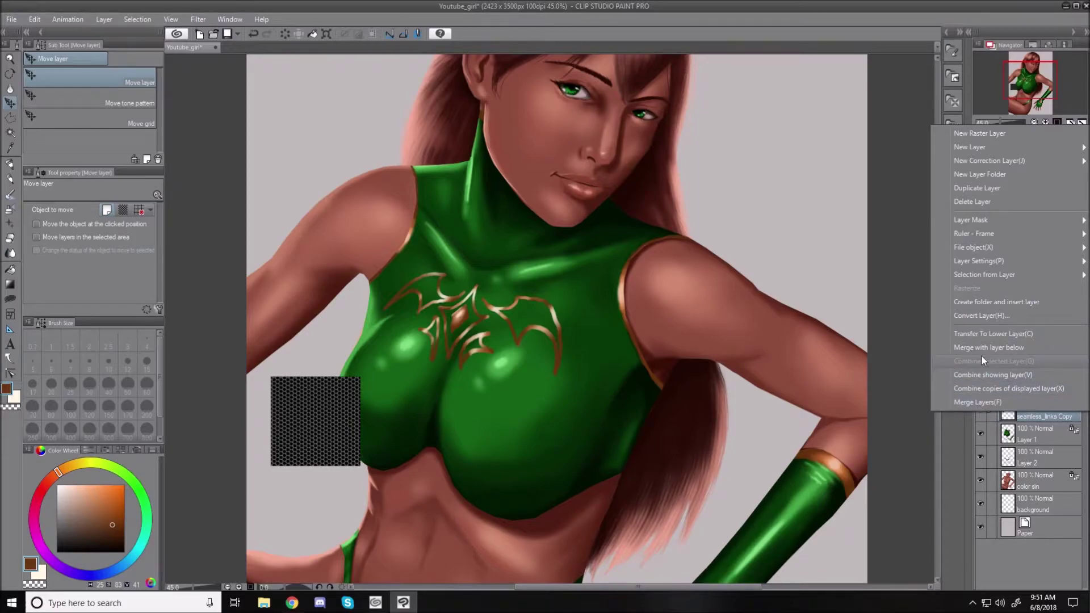
pyautogui.click(979, 187)
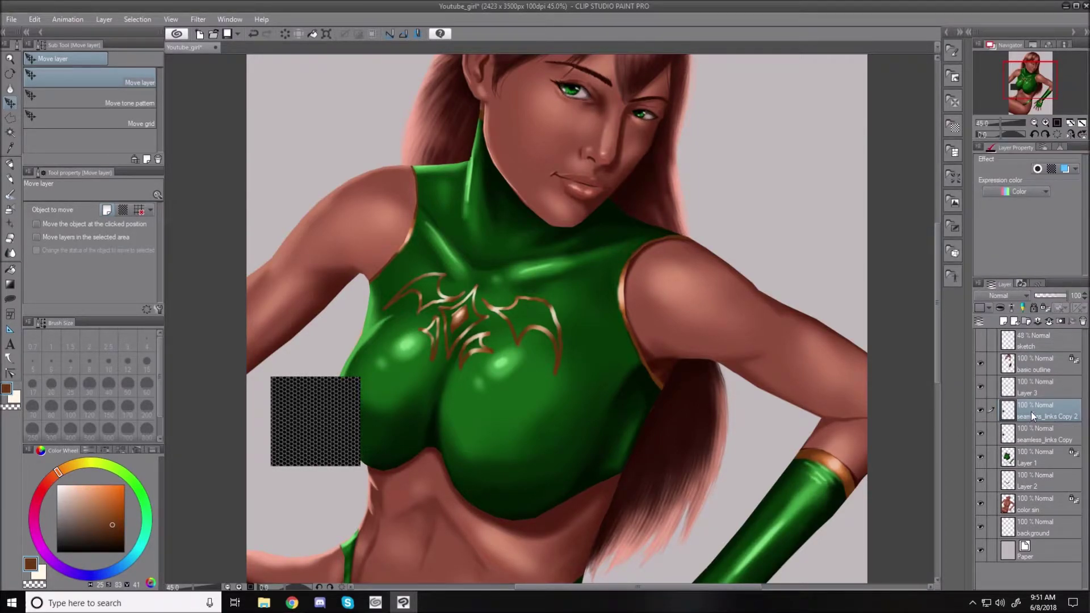
pyautogui.moveTo(314, 434); pyautogui.dragTo(401, 434)
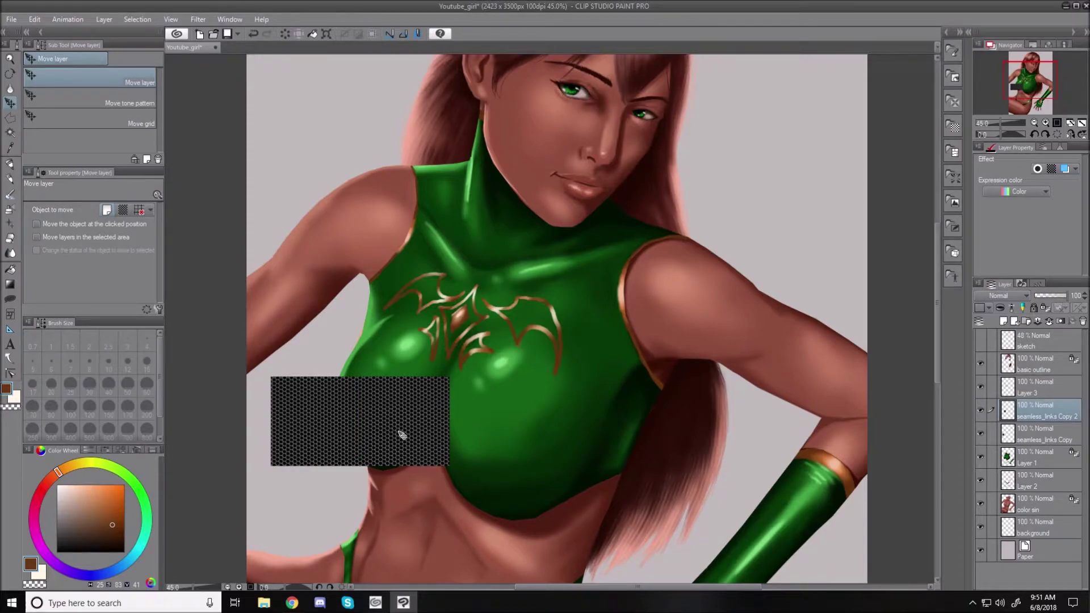
# Nudge the duplicated tile horizontally until its links line up with the original tile at the seam.
pyautogui.scroll(5, 401, 435)
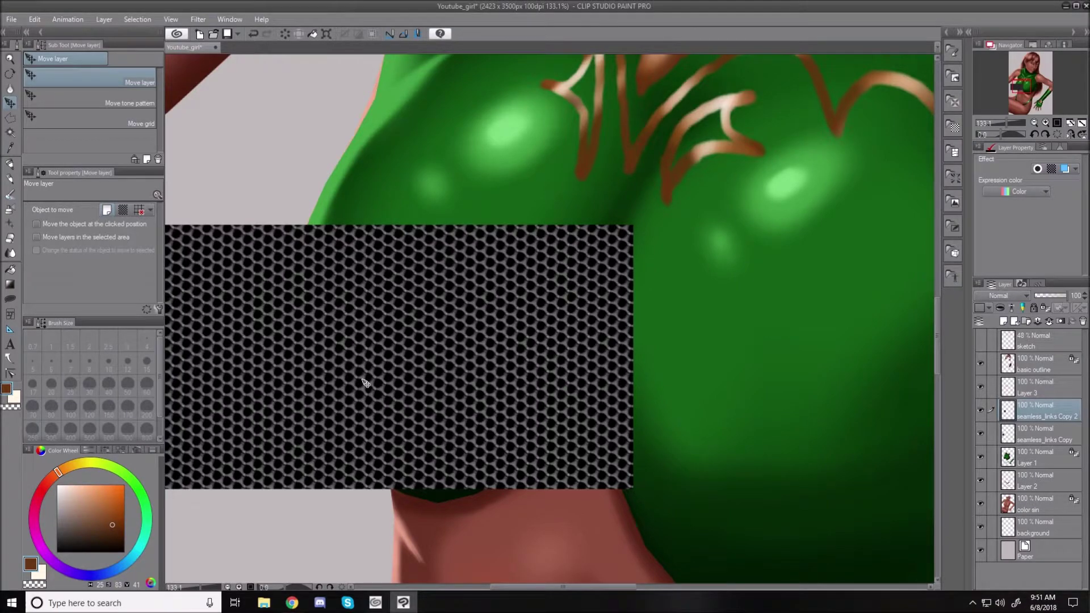
pyautogui.press('Right')
pyautogui.press('Right')
pyautogui.press('Right')
pyautogui.press('Right')
pyautogui.press('Left')
pyautogui.press('Left')
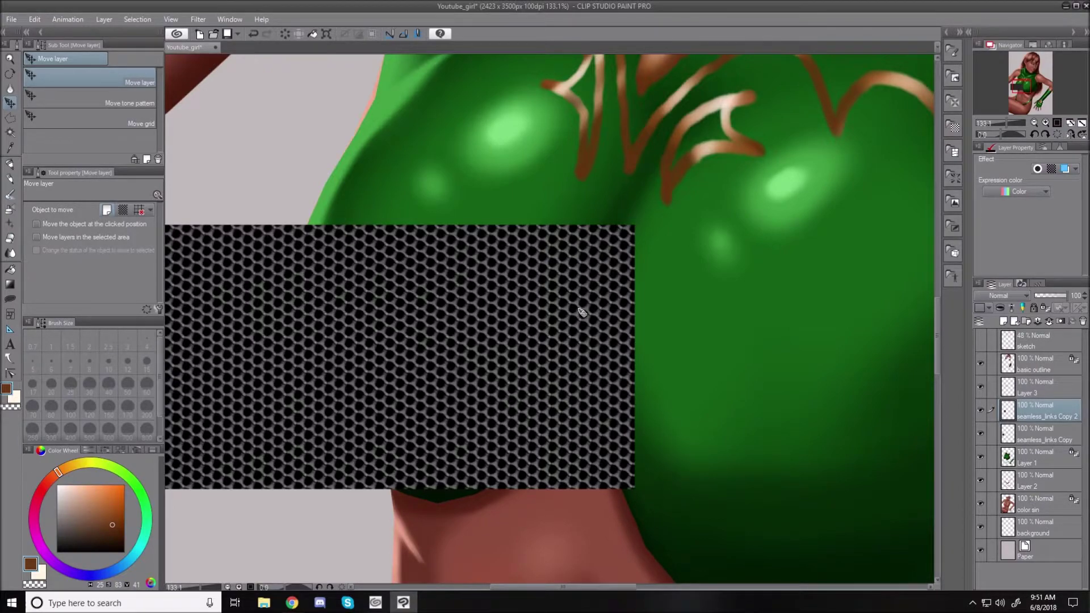
# Merge the duplicated tile with the seamless_links Copy layer below and shift the combined texture slightly down and right.
pyautogui.moveTo(566, 586); pyautogui.dragTo(542, 562)
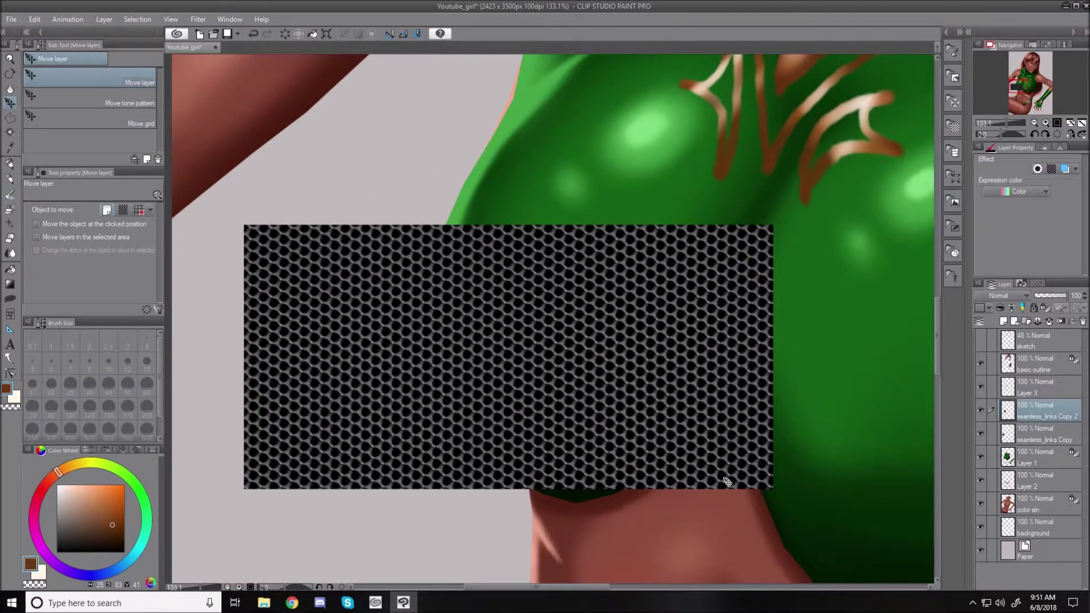
pyautogui.click(1048, 320)
pyautogui.moveTo(509, 289); pyautogui.dragTo(546, 309)
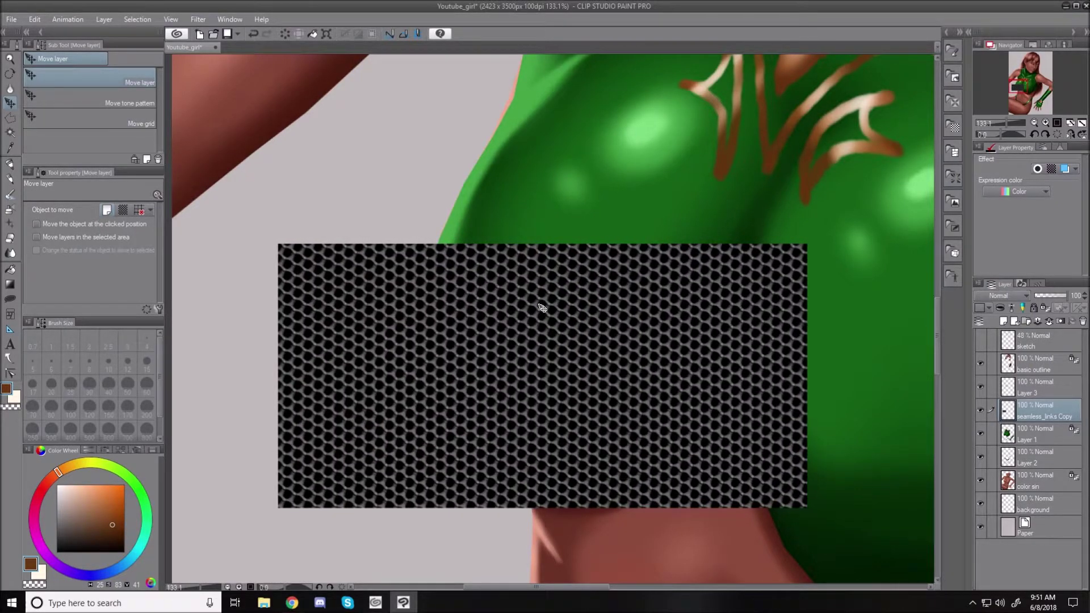
# Duplicate the seamless_links Copy layer, hide the duplicate as a spare, and select the original texture layer again.
pyautogui.hotkey('ctrl', '0')
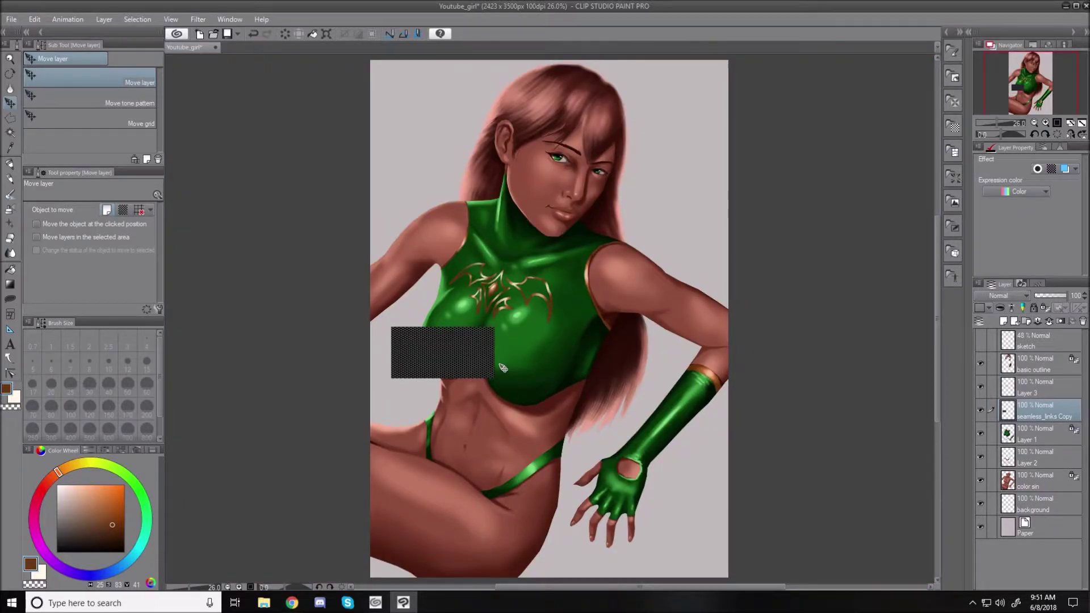
pyautogui.rightClick(1050, 407)
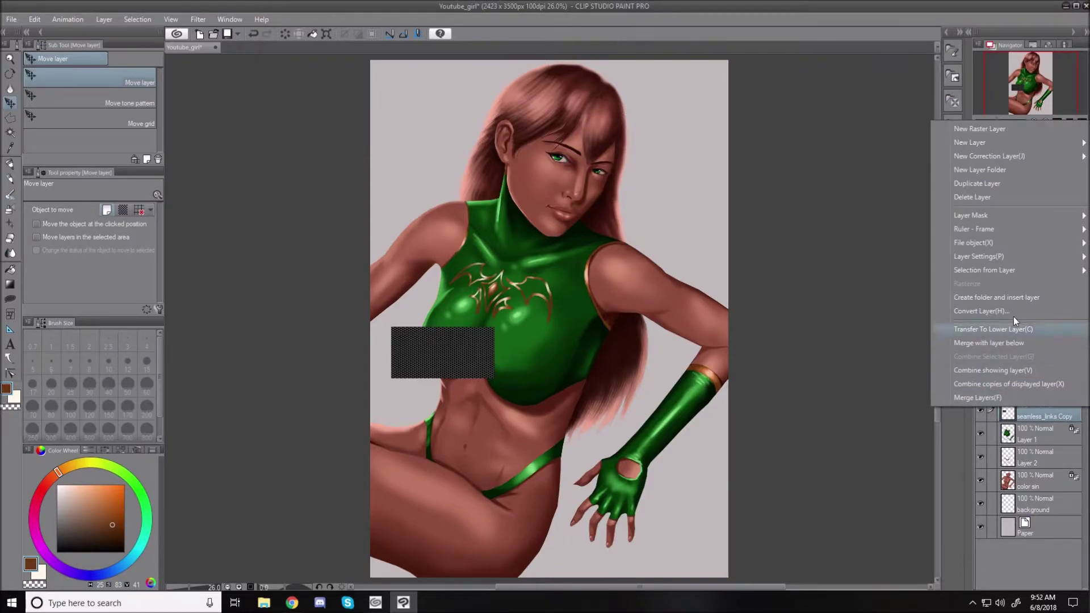
pyautogui.click(989, 185)
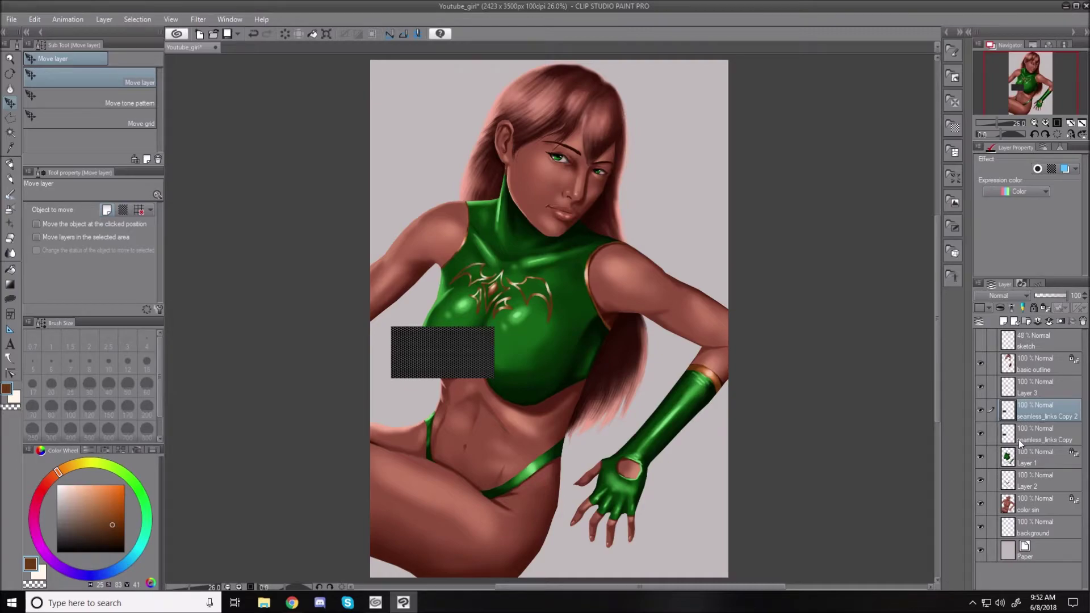
pyautogui.click(980, 414)
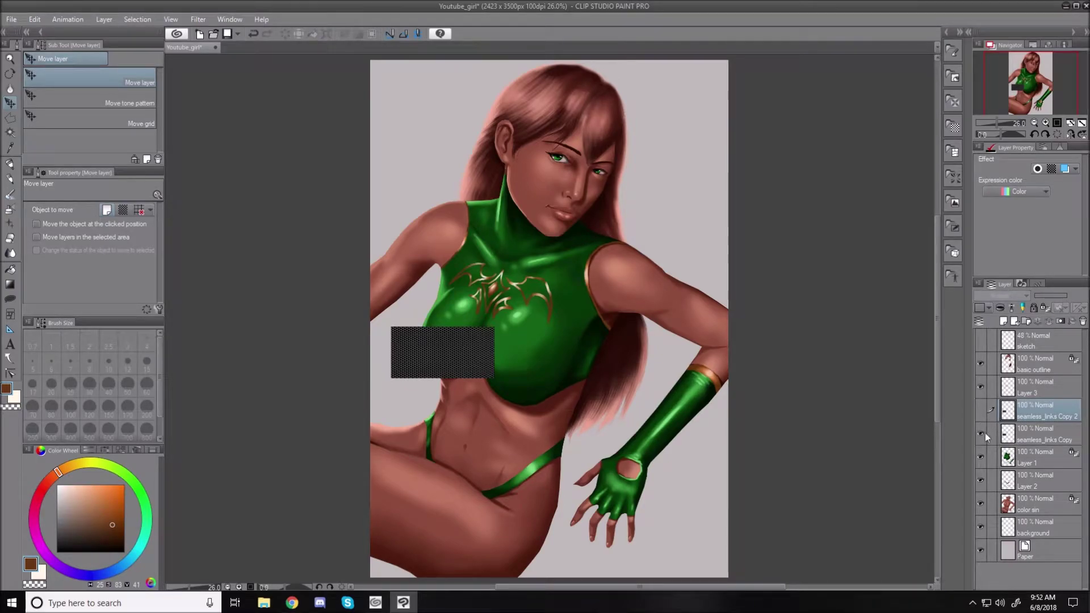
pyautogui.click(1047, 434)
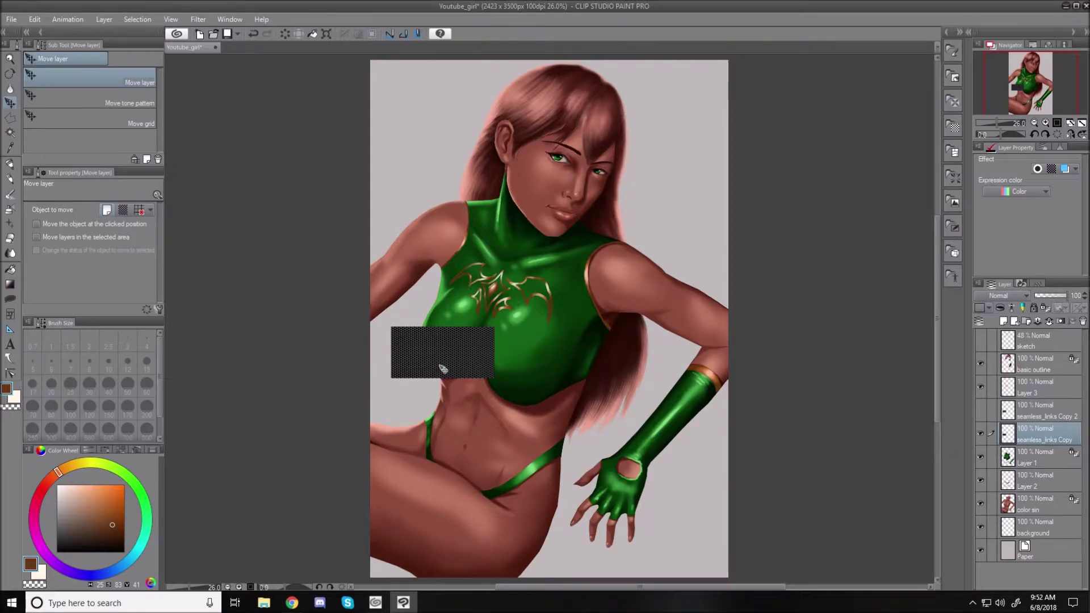
# Shift the seamless_links Copy texture slightly left over the smaller, left-hand side of the green top.
pyautogui.scroll(2, 443, 369)
pyautogui.scroll(2, 443, 369)
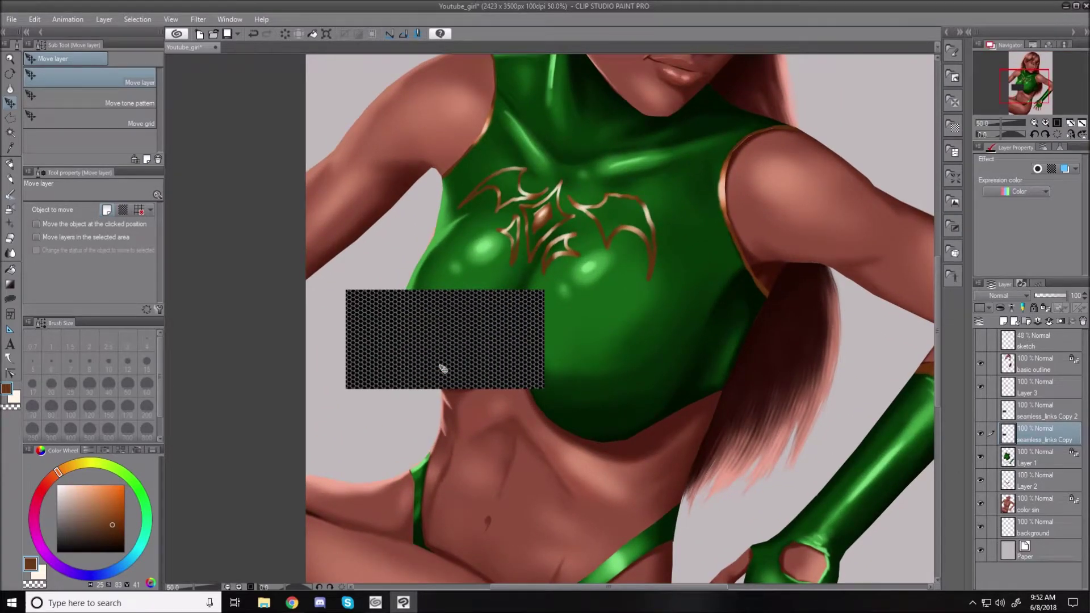
pyautogui.scroll(1, 443, 369)
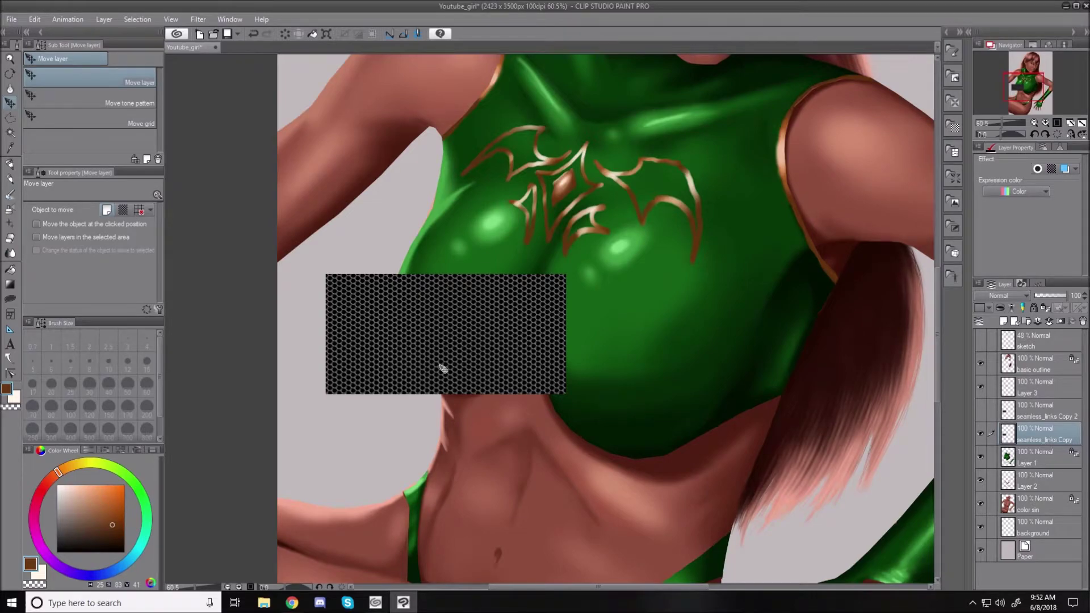
pyautogui.moveTo(442, 367); pyautogui.dragTo(434, 367)
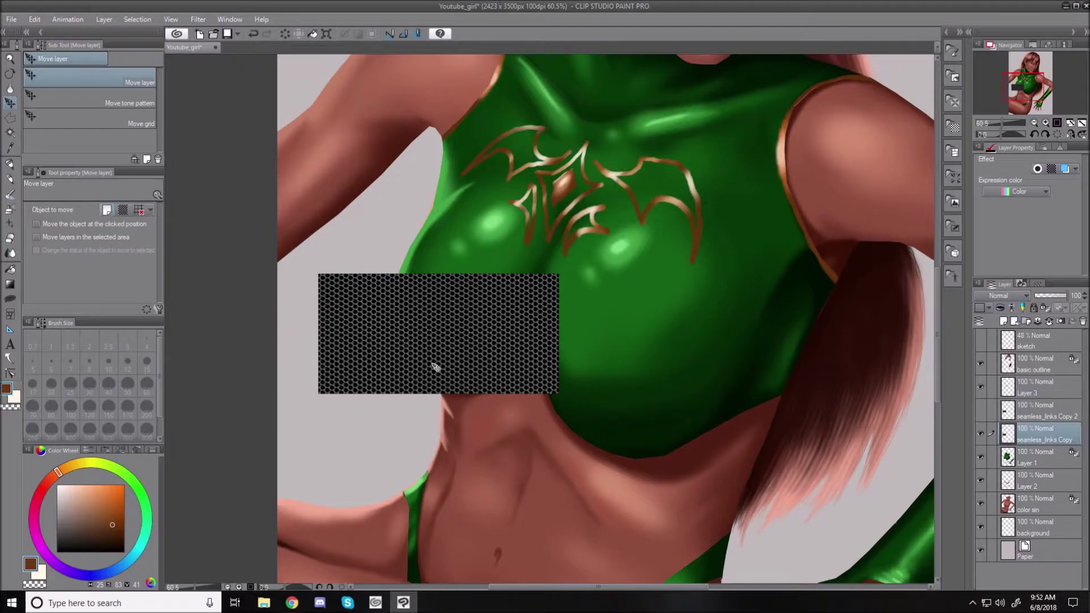
# Start a Mesh Transformation on the texture and bulge its left inner column of lattice points outward, spreading the lower edge points rightward.
pyautogui.click(32, 20)
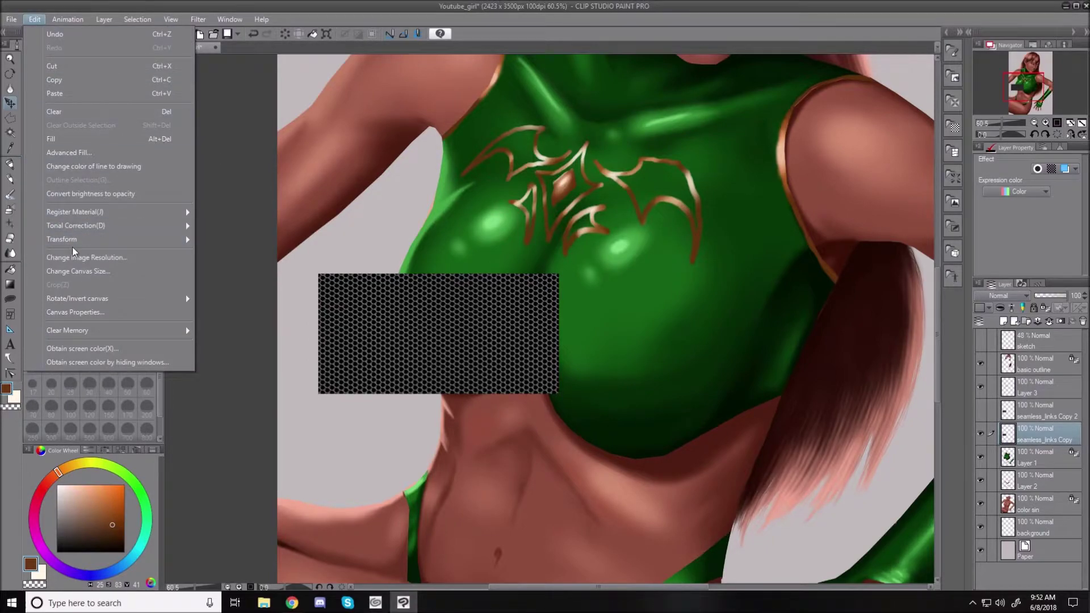
pyautogui.moveTo(73, 242)
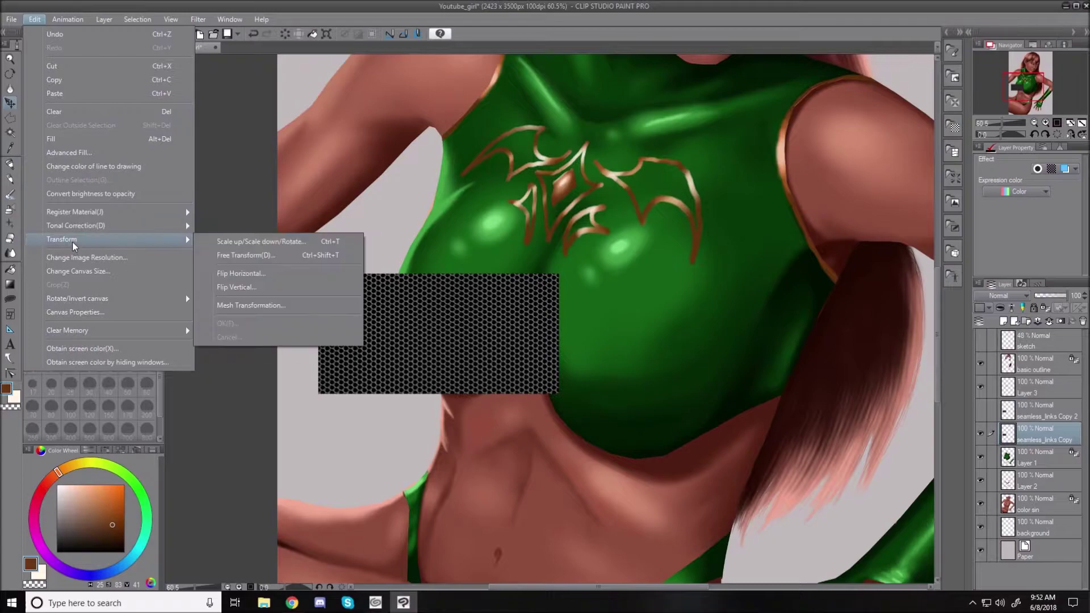
pyautogui.click(258, 306)
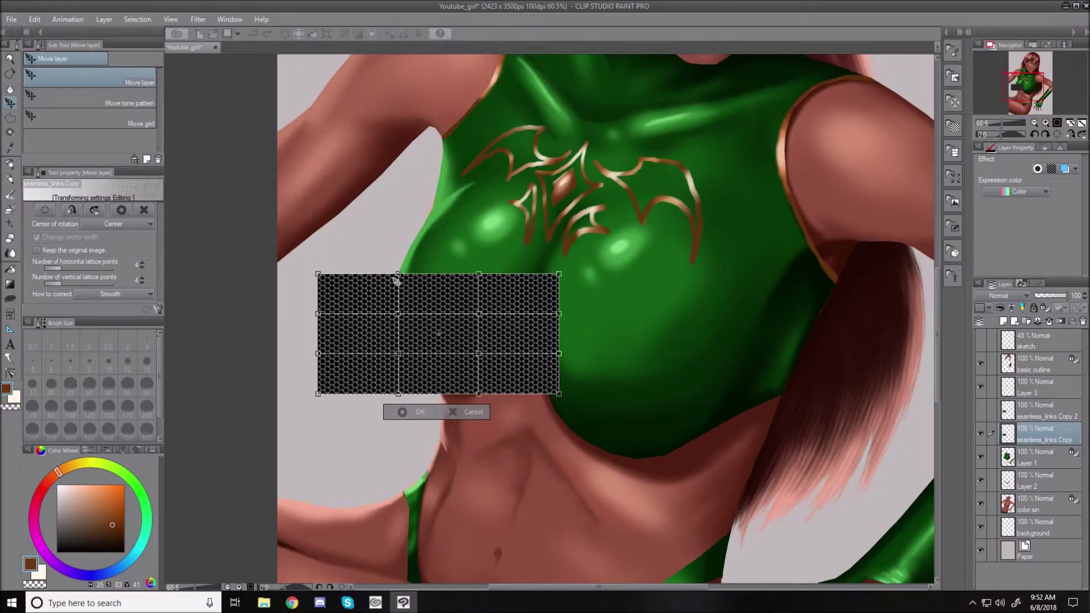
pyautogui.moveTo(399, 275); pyautogui.dragTo(408, 258)
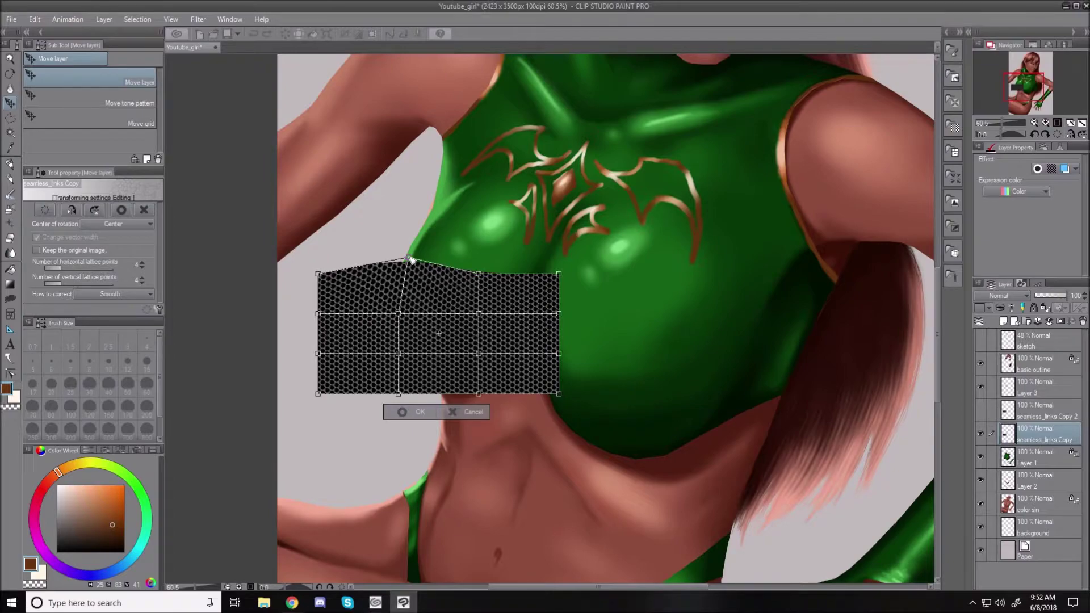
pyautogui.moveTo(399, 316); pyautogui.dragTo(383, 311)
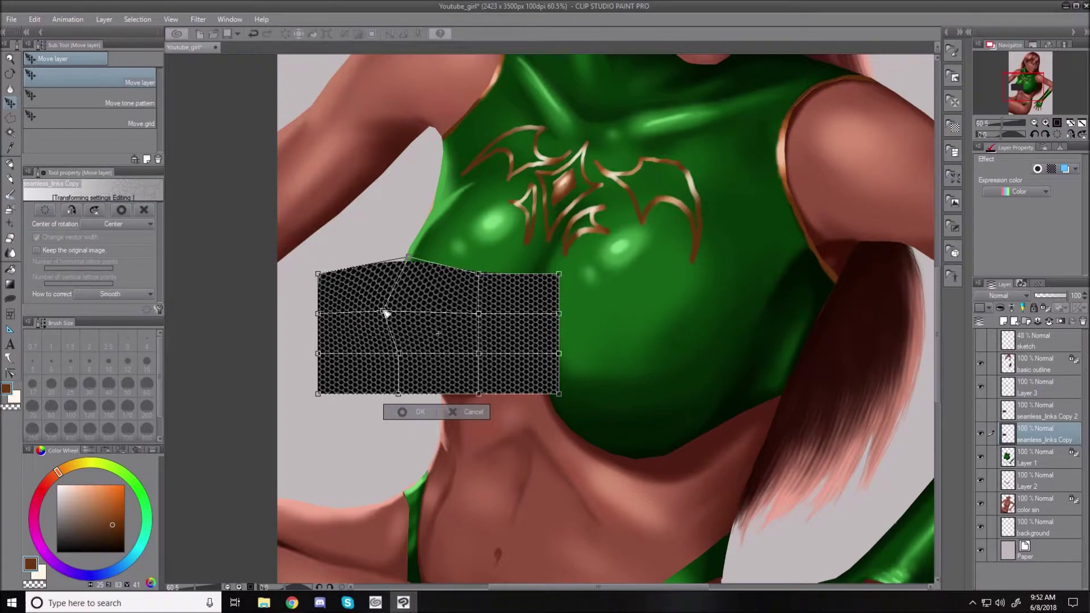
pyautogui.moveTo(399, 356); pyautogui.dragTo(413, 395)
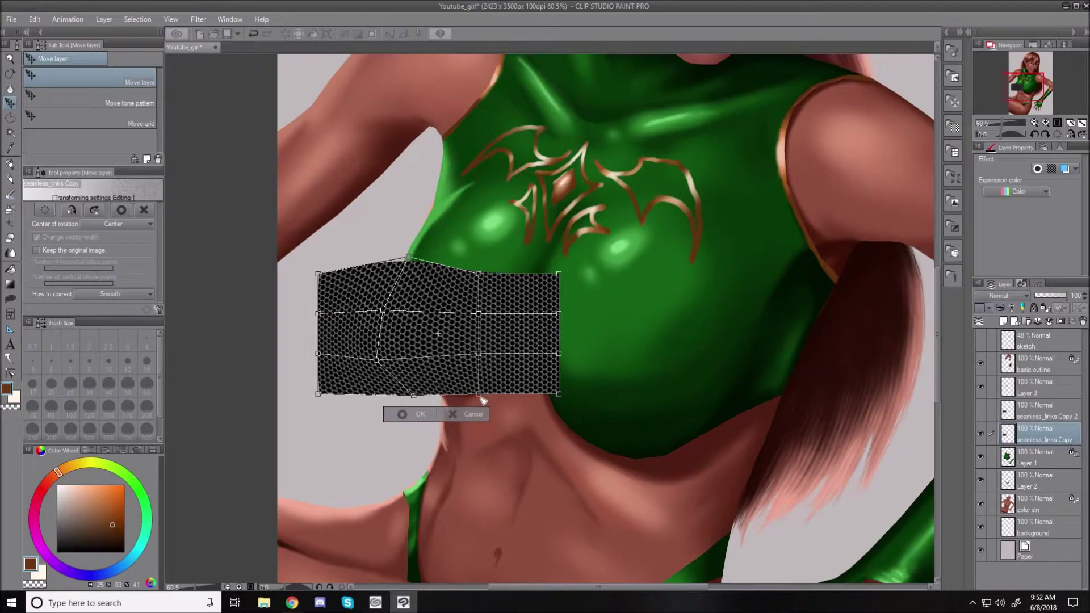
pyautogui.moveTo(481, 395); pyautogui.dragTo(515, 391)
pyautogui.moveTo(384, 311); pyautogui.dragTo(377, 304)
pyautogui.moveTo(413, 257); pyautogui.dragTo(414, 248)
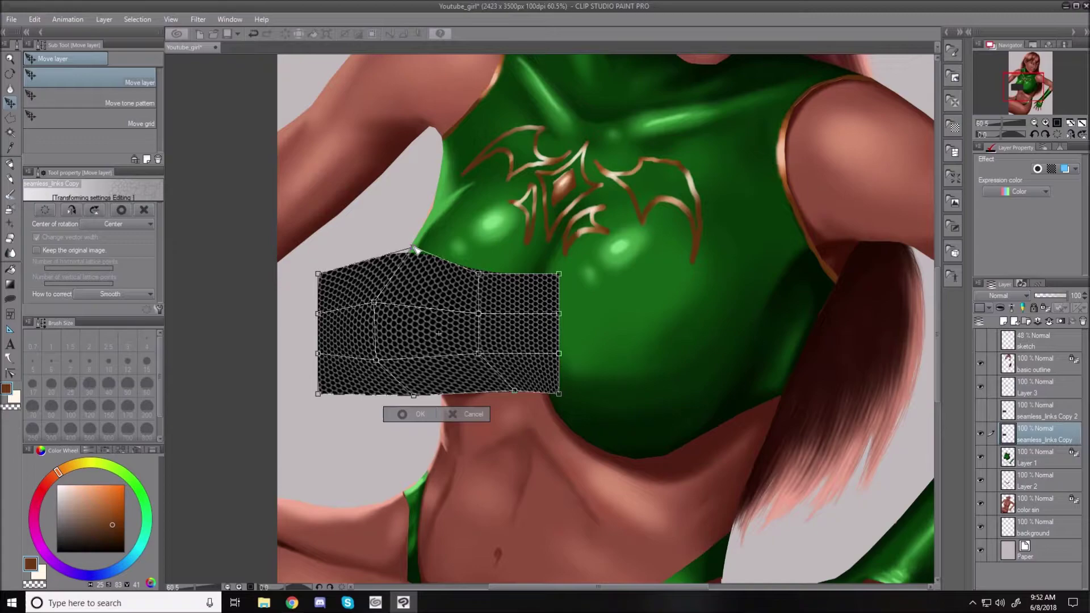
# Reshape the right inner lattice column and raise the upper-left corner to follow the breast's curve, and apply the mesh transformation.
pyautogui.moveTo(478, 274); pyautogui.dragTo(530, 264)
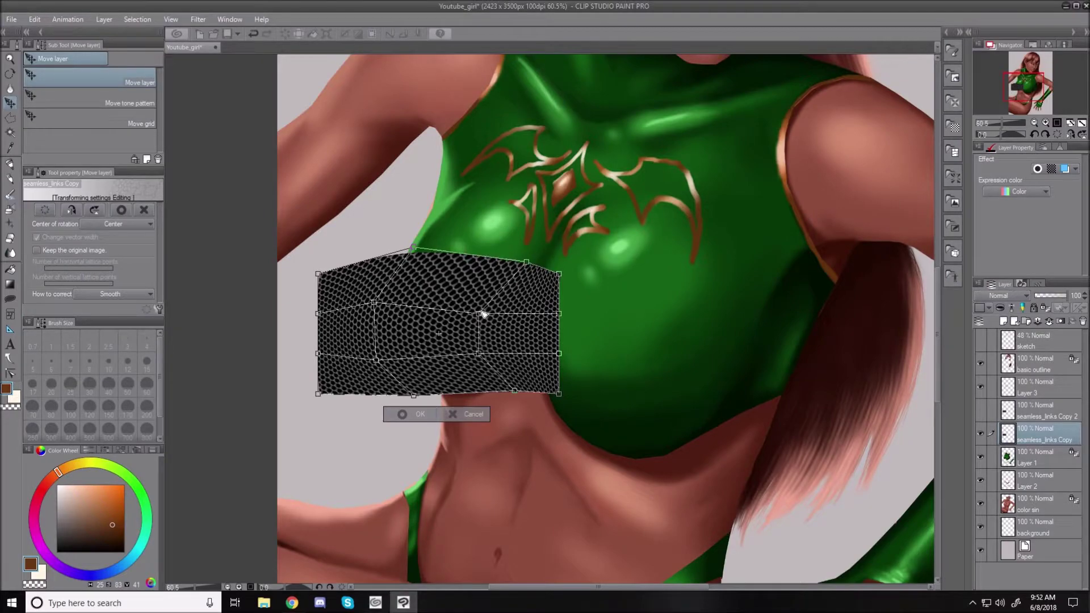
pyautogui.moveTo(480, 315); pyautogui.dragTo(486, 312)
pyautogui.moveTo(479, 354)
pyautogui.mouseDown()
pyautogui.moveTo(459, 358)
pyautogui.moveTo(470, 355)
pyautogui.mouseUp()
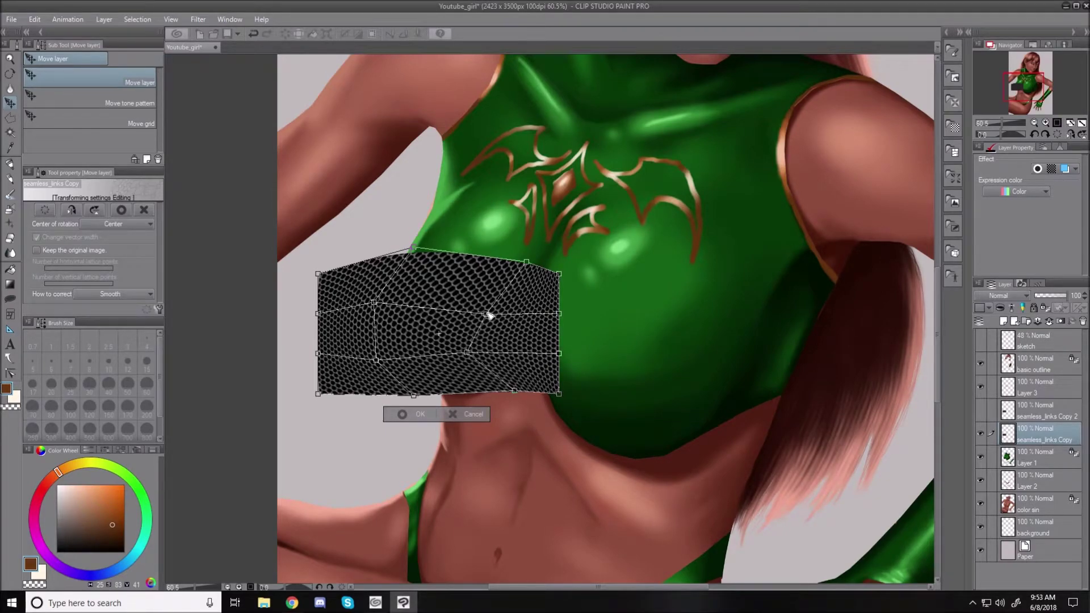
pyautogui.moveTo(486, 313); pyautogui.dragTo(453, 310)
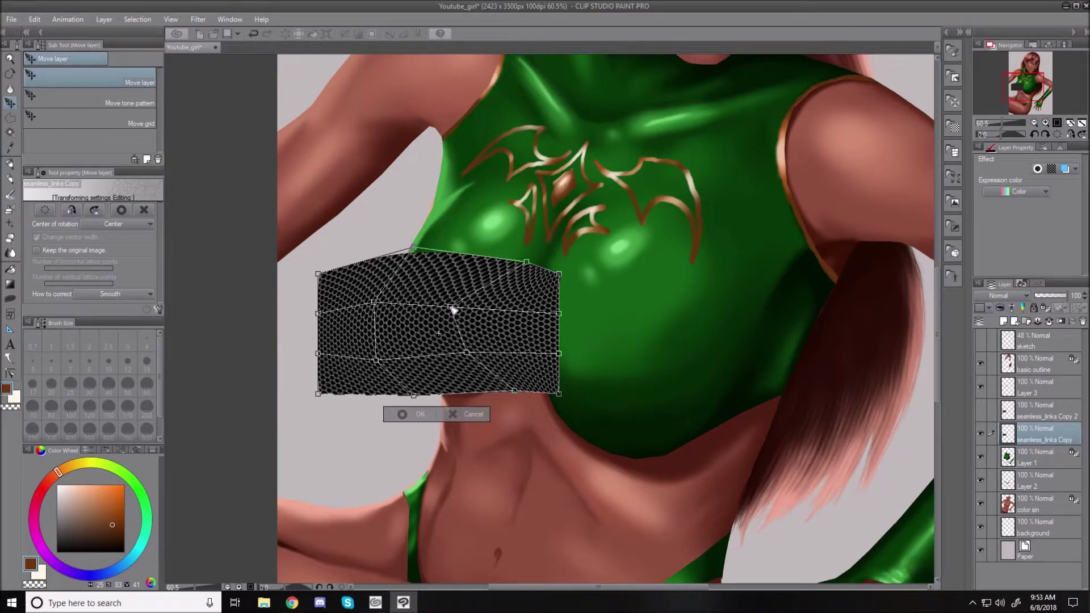
pyautogui.moveTo(418, 253); pyautogui.dragTo(426, 258)
pyautogui.moveTo(320, 276); pyautogui.dragTo(353, 230)
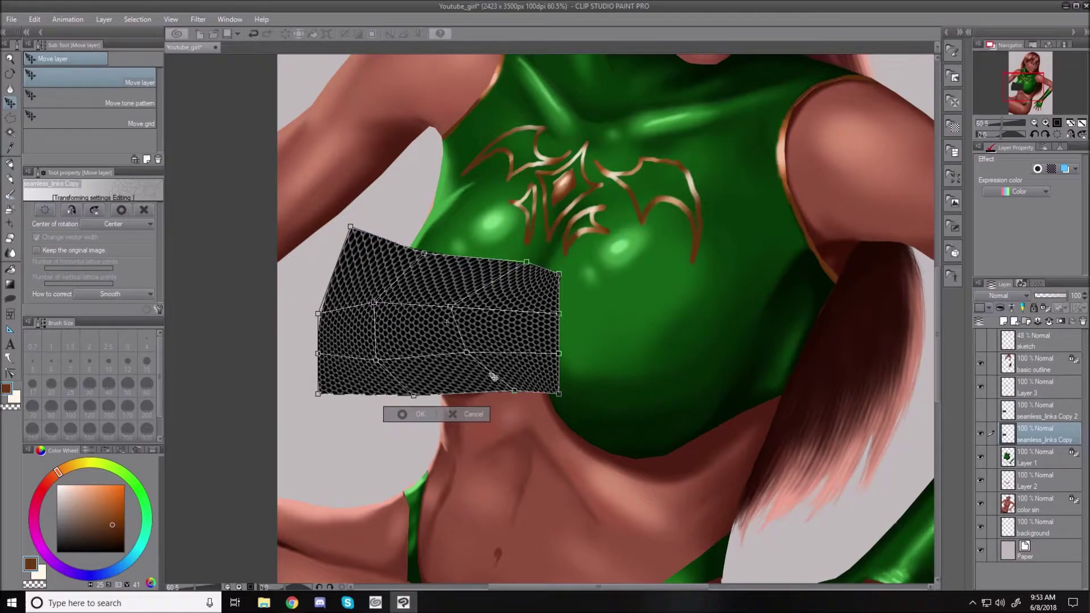
pyautogui.click(410, 414)
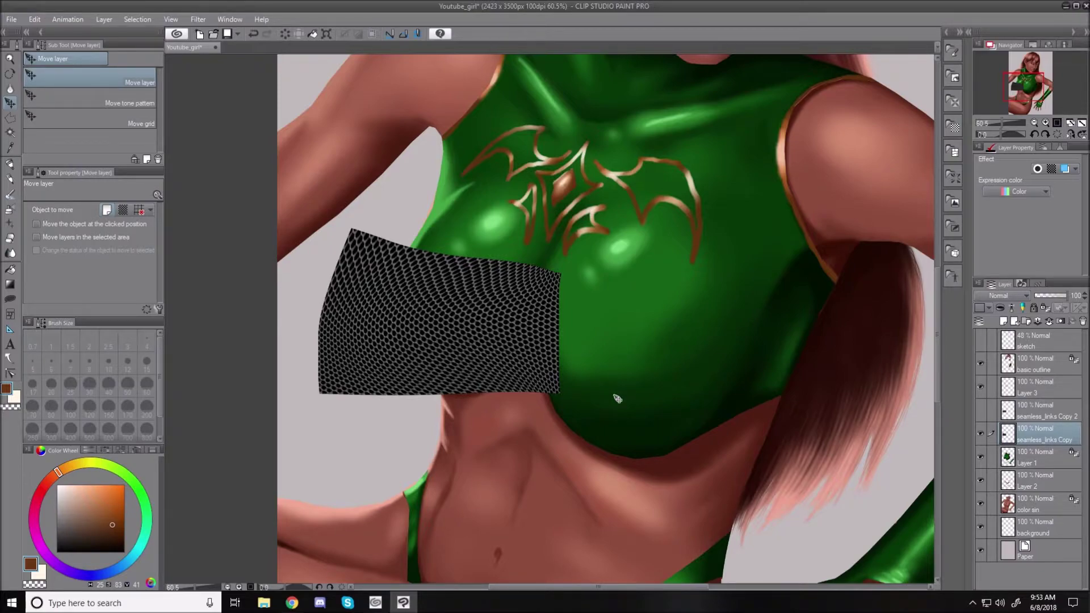
# Add a layer mask to the seamless_links Copy layer using the Mask Selection option.
pyautogui.rightClick(1009, 435)
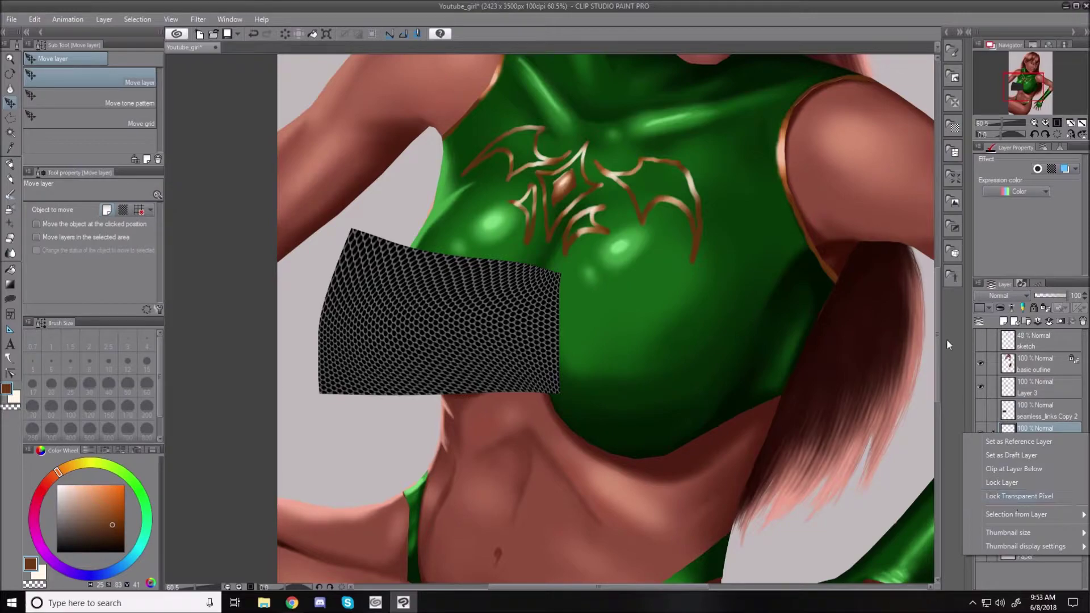
pyautogui.click(956, 393)
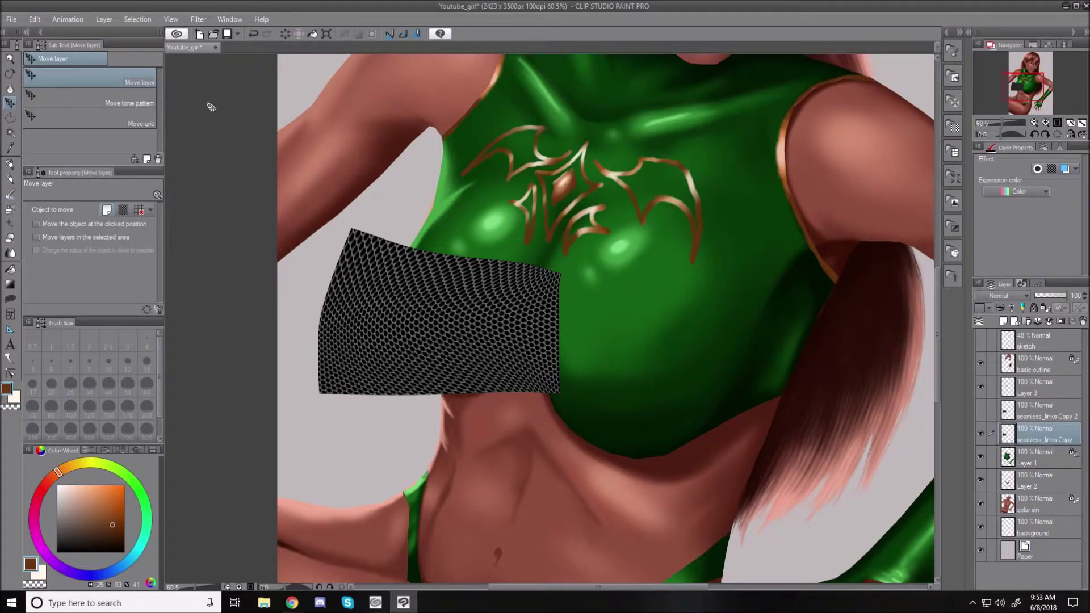
pyautogui.click(103, 21)
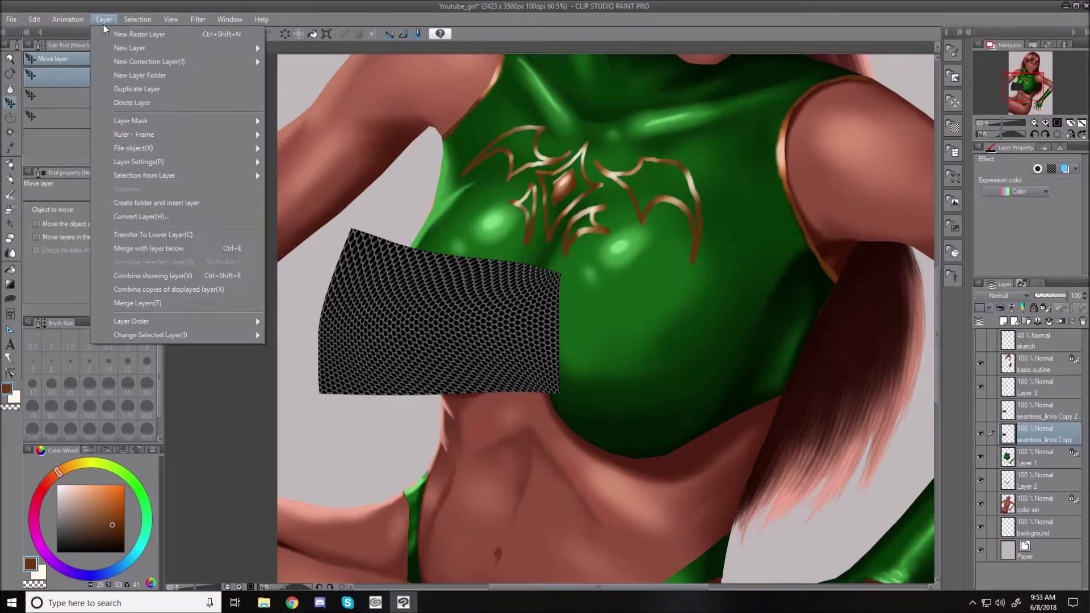
pyautogui.moveTo(135, 122)
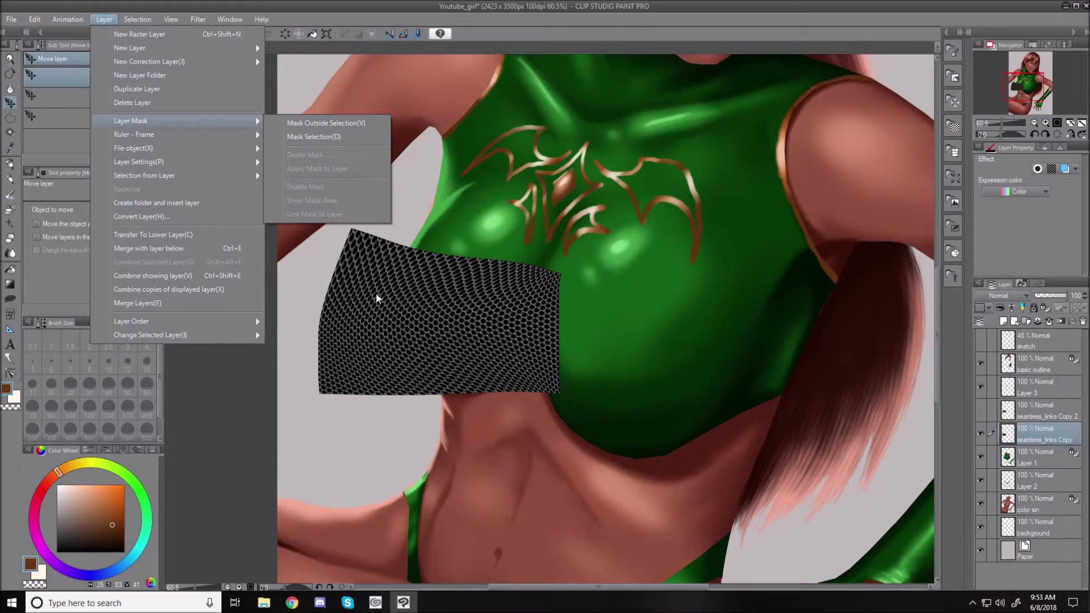
pyautogui.click(333, 142)
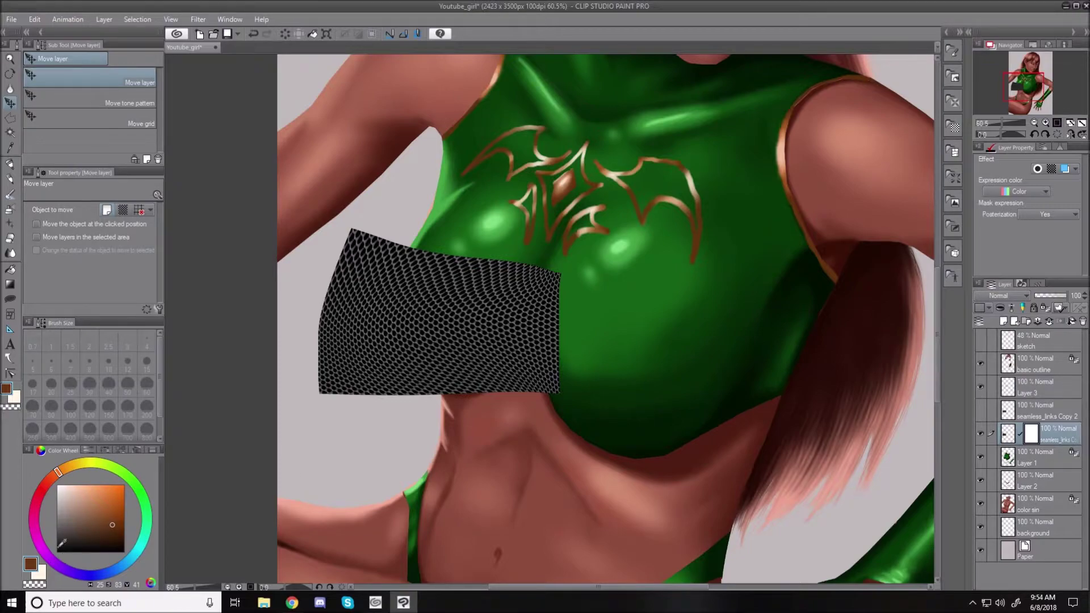
# Set the drawing color to black and erase the texture outside the left breast's contour on the mask with the Soft eraser.
pyautogui.moveTo(64, 544); pyautogui.dragTo(59, 551)
pyautogui.click(9, 239)
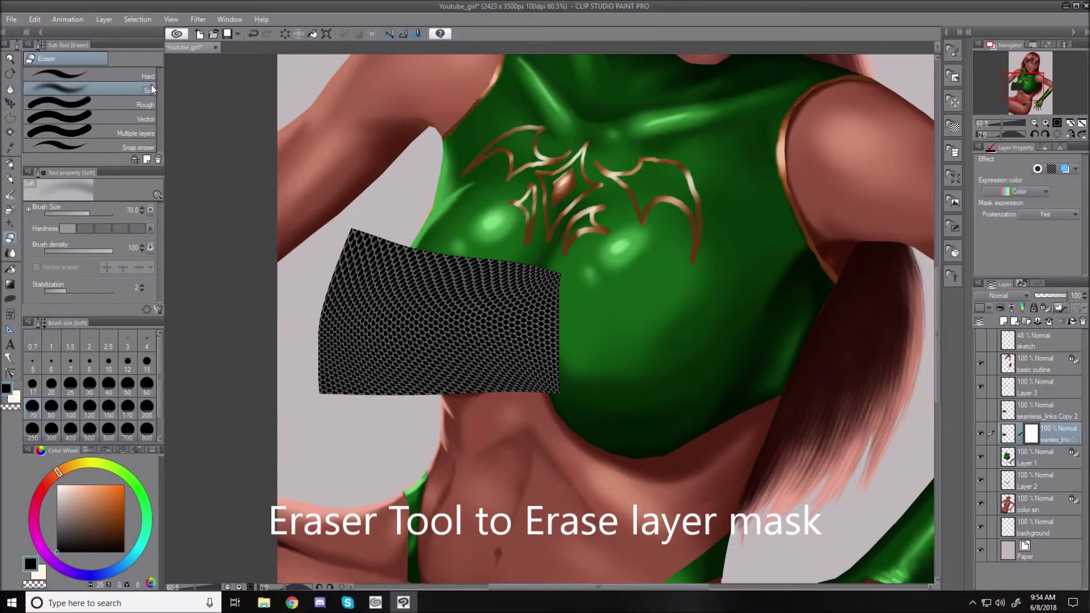
pyautogui.moveTo(352, 236)
pyautogui.mouseDown()
pyautogui.moveTo(328, 256)
pyautogui.moveTo(369, 220)
pyautogui.moveTo(323, 276)
pyautogui.moveTo(398, 215)
pyautogui.moveTo(377, 245)
pyautogui.moveTo(411, 225)
pyautogui.moveTo(372, 261)
pyautogui.moveTo(409, 232)
pyautogui.moveTo(384, 253)
pyautogui.moveTo(393, 247)
pyautogui.moveTo(381, 301)
pyautogui.moveTo(361, 253)
pyautogui.moveTo(321, 317)
pyautogui.moveTo(327, 281)
pyautogui.moveTo(316, 405)
pyautogui.moveTo(344, 273)
pyautogui.moveTo(359, 268)
pyautogui.moveTo(299, 401)
pyautogui.moveTo(321, 284)
pyautogui.moveTo(297, 335)
pyautogui.moveTo(335, 373)
pyautogui.moveTo(364, 278)
pyautogui.moveTo(369, 384)
pyautogui.moveTo(377, 275)
pyautogui.moveTo(376, 414)
pyautogui.moveTo(365, 356)
pyautogui.moveTo(388, 376)
pyautogui.moveTo(381, 332)
pyautogui.moveTo(416, 403)
pyautogui.moveTo(376, 354)
pyautogui.moveTo(407, 380)
pyautogui.moveTo(377, 325)
pyautogui.moveTo(418, 395)
pyautogui.moveTo(430, 395)
pyautogui.moveTo(406, 373)
pyautogui.moveTo(427, 398)
pyautogui.moveTo(454, 405)
pyautogui.moveTo(438, 405)
pyautogui.moveTo(459, 403)
pyautogui.moveTo(445, 395)
pyautogui.moveTo(488, 402)
pyautogui.moveTo(498, 392)
pyautogui.moveTo(479, 395)
pyautogui.moveTo(531, 378)
pyautogui.moveTo(519, 396)
pyautogui.moveTo(548, 374)
pyautogui.moveTo(548, 403)
pyautogui.moveTo(557, 325)
pyautogui.moveTo(536, 366)
pyautogui.moveTo(514, 378)
pyautogui.moveTo(550, 319)
pyautogui.moveTo(540, 318)
pyautogui.moveTo(547, 278)
pyautogui.moveTo(535, 356)
pyautogui.mouseUp()
pyautogui.moveTo(423, 232)
pyautogui.mouseDown()
pyautogui.moveTo(440, 235)
pyautogui.moveTo(449, 256)
pyautogui.moveTo(509, 240)
pyautogui.moveTo(523, 256)
pyautogui.moveTo(535, 245)
pyautogui.moveTo(528, 260)
pyautogui.moveTo(430, 244)
pyautogui.moveTo(447, 242)
pyautogui.moveTo(503, 278)
pyautogui.moveTo(531, 239)
pyautogui.moveTo(453, 238)
pyautogui.mouseUp()
# Erase the texture's upper part with the Soft eraser at size 150 and trim its inner right edge with the Hard eraser.
pyautogui.press(']')
pyautogui.press(']')
pyautogui.press(']')
pyautogui.press(']')
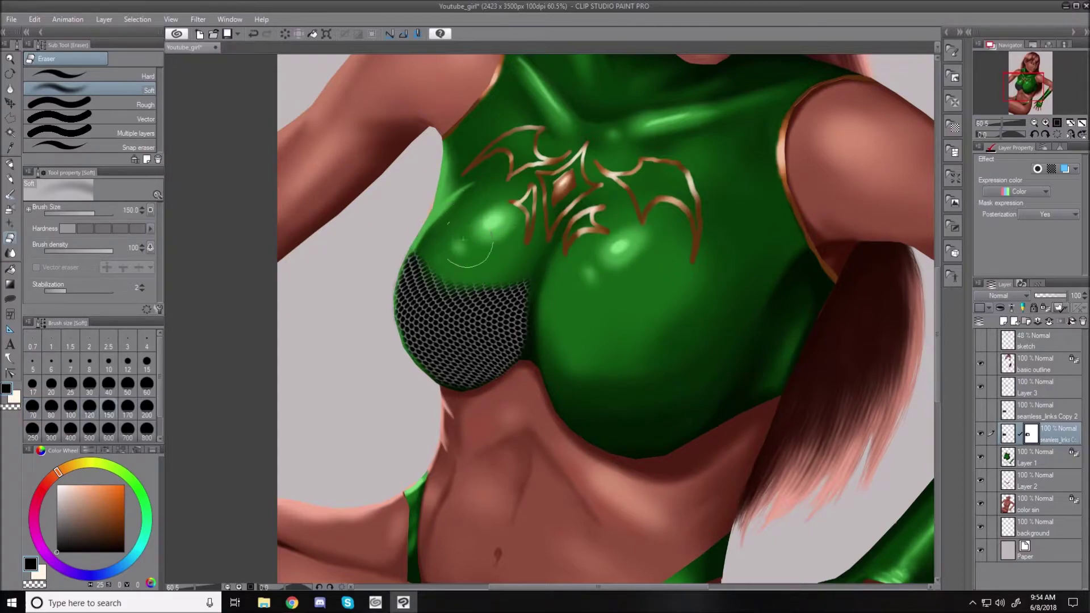
pyautogui.moveTo(456, 241)
pyautogui.mouseDown()
pyautogui.moveTo(428, 245)
pyautogui.moveTo(477, 278)
pyautogui.moveTo(504, 251)
pyautogui.moveTo(493, 250)
pyautogui.moveTo(490, 281)
pyautogui.moveTo(501, 270)
pyautogui.moveTo(468, 289)
pyautogui.moveTo(425, 249)
pyautogui.moveTo(448, 283)
pyautogui.moveTo(474, 288)
pyautogui.moveTo(502, 271)
pyautogui.moveTo(440, 271)
pyautogui.moveTo(421, 249)
pyautogui.moveTo(433, 275)
pyautogui.moveTo(438, 259)
pyautogui.moveTo(466, 272)
pyautogui.moveTo(463, 250)
pyautogui.moveTo(428, 263)
pyautogui.moveTo(510, 262)
pyautogui.moveTo(461, 288)
pyautogui.moveTo(435, 264)
pyautogui.moveTo(443, 287)
pyautogui.moveTo(495, 301)
pyautogui.moveTo(434, 278)
pyautogui.moveTo(440, 260)
pyautogui.moveTo(480, 243)
pyautogui.mouseUp()
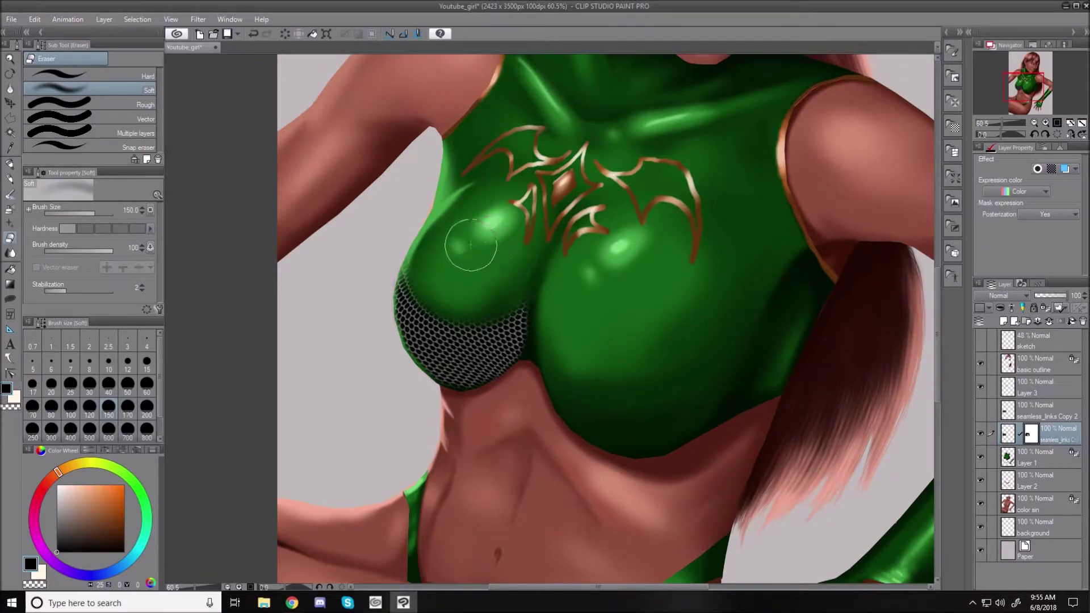
pyautogui.click(121, 77)
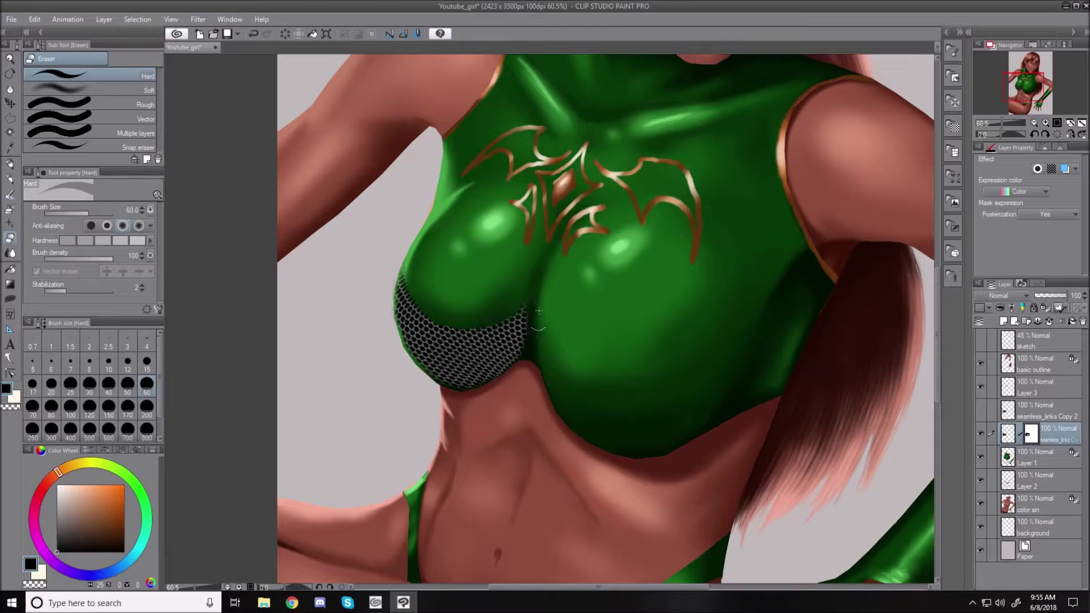
pyautogui.moveTo(534, 295); pyautogui.dragTo(530, 340)
# Restore the texture along the breast's outer left and lower edges by painting on the mask with the Soft airbrush at size 15.
pyautogui.scroll(4, 525, 385)
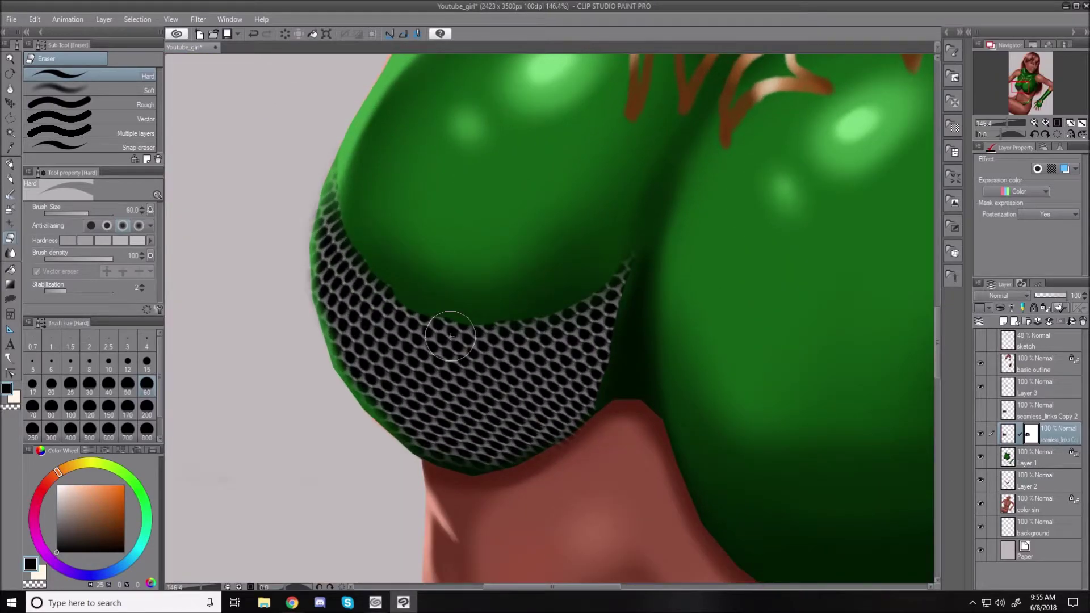
pyautogui.click(11, 210)
pyautogui.press('[')
pyautogui.press('[')
pyautogui.press('[')
pyautogui.press('[')
pyautogui.press('[')
pyautogui.press('[')
pyautogui.press('[')
pyautogui.press('[')
pyautogui.moveTo(330, 173); pyautogui.dragTo(322, 224)
pyautogui.moveTo(333, 173)
pyautogui.mouseDown()
pyautogui.moveTo(318, 270)
pyautogui.moveTo(319, 232)
pyautogui.moveTo(324, 311)
pyautogui.mouseUp()
pyautogui.moveTo(336, 348)
pyautogui.mouseDown()
pyautogui.moveTo(346, 369)
pyautogui.moveTo(336, 349)
pyautogui.moveTo(372, 405)
pyautogui.moveTo(366, 399)
pyautogui.moveTo(350, 374)
pyautogui.moveTo(422, 447)
pyautogui.moveTo(457, 459)
pyautogui.moveTo(466, 448)
pyautogui.moveTo(472, 460)
pyautogui.moveTo(436, 443)
pyautogui.moveTo(474, 464)
pyautogui.moveTo(455, 462)
pyautogui.moveTo(538, 445)
pyautogui.moveTo(572, 409)
pyautogui.mouseUp()
# Reduce the Hard eraser's size and touch up the texture's curved upper edge on the mask with the Soft airbrush.
pyautogui.click(11, 241)
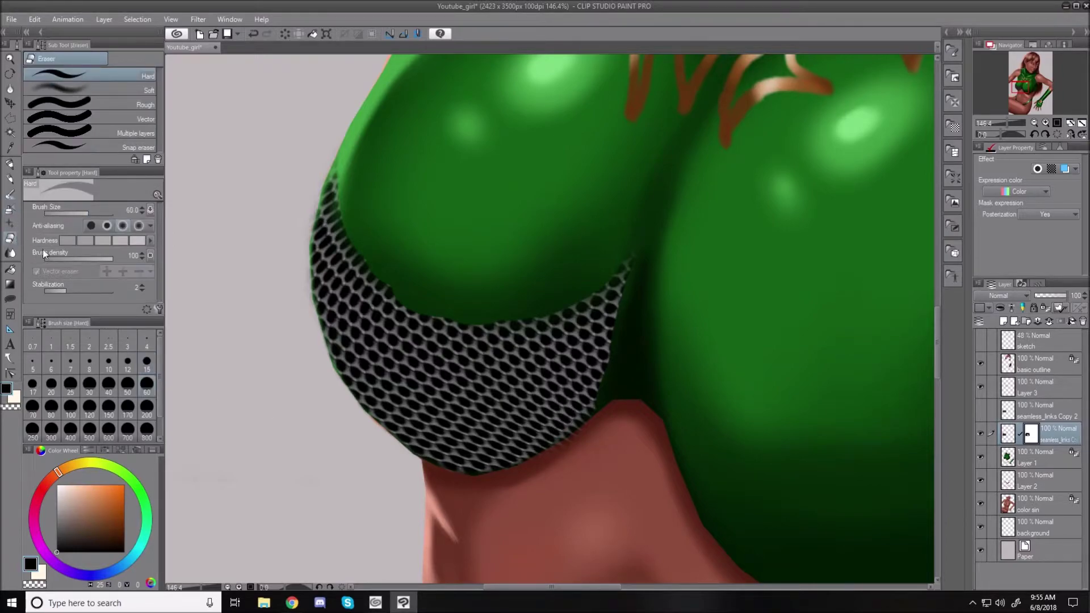
pyautogui.press('[')
pyautogui.press('[')
pyautogui.press('[')
pyautogui.press('[')
pyautogui.press('[')
pyautogui.click(12, 209)
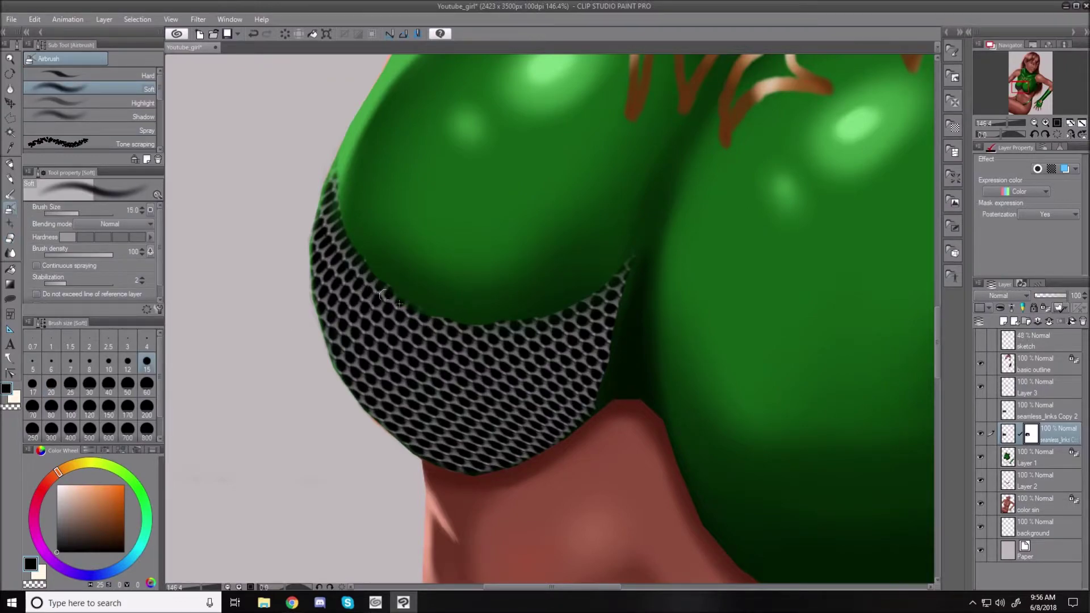
pyautogui.moveTo(393, 300); pyautogui.dragTo(398, 305)
# Show the seamless_links Copy 2 layer and move its texture over the lower part of the right breast.
pyautogui.hotkey('ctrl', '0')
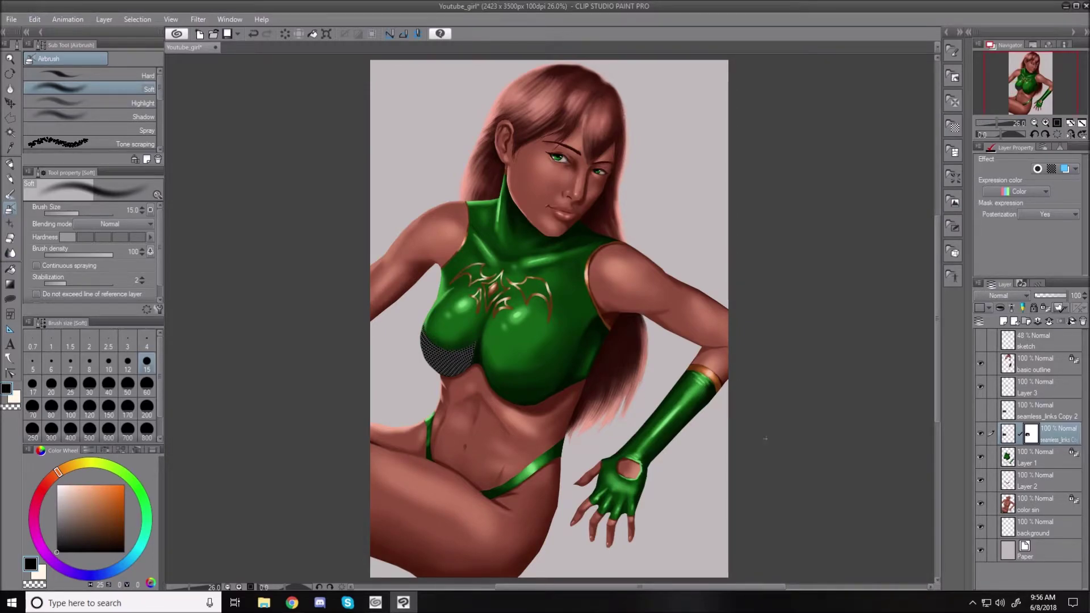
pyautogui.click(981, 410)
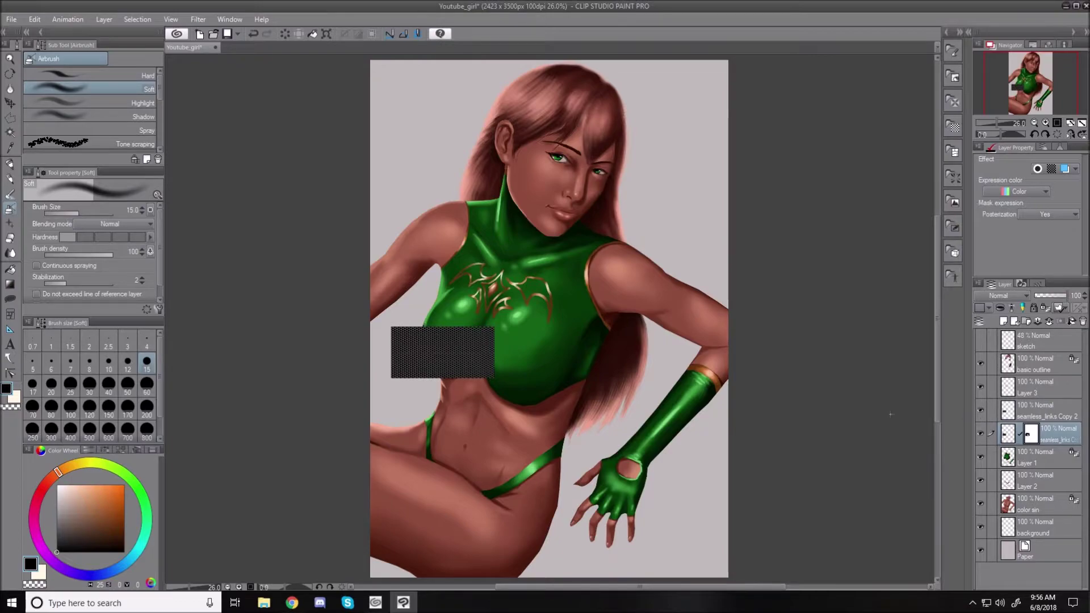
pyautogui.click(10, 103)
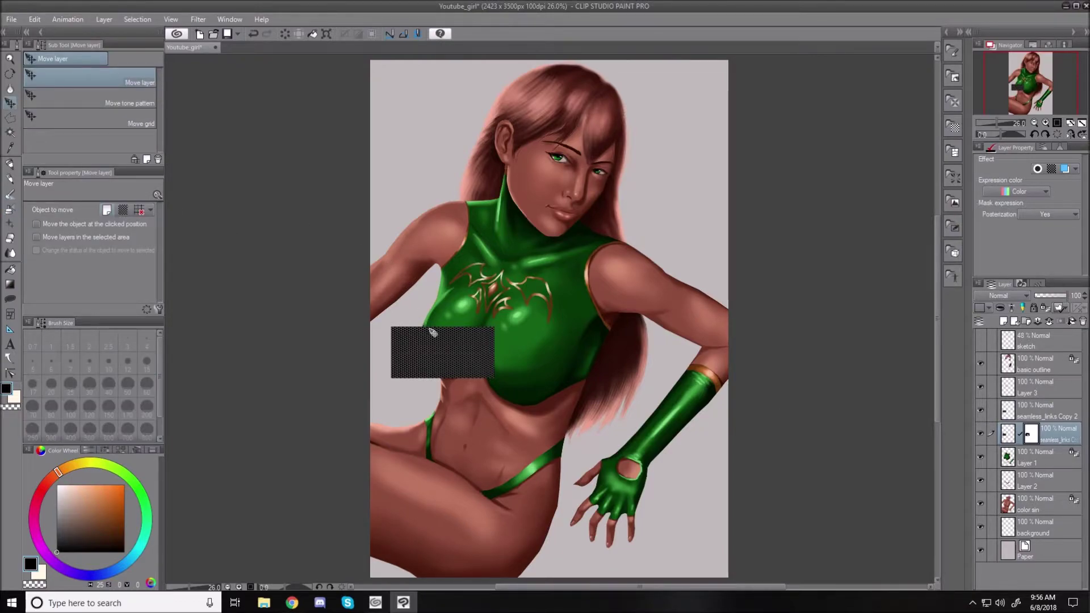
pyautogui.moveTo(459, 359)
pyautogui.mouseDown()
pyautogui.moveTo(523, 381)
pyautogui.moveTo(452, 359)
pyautogui.moveTo(454, 339)
pyautogui.mouseUp()
pyautogui.click(1054, 417)
pyautogui.moveTo(452, 371); pyautogui.dragTo(536, 399)
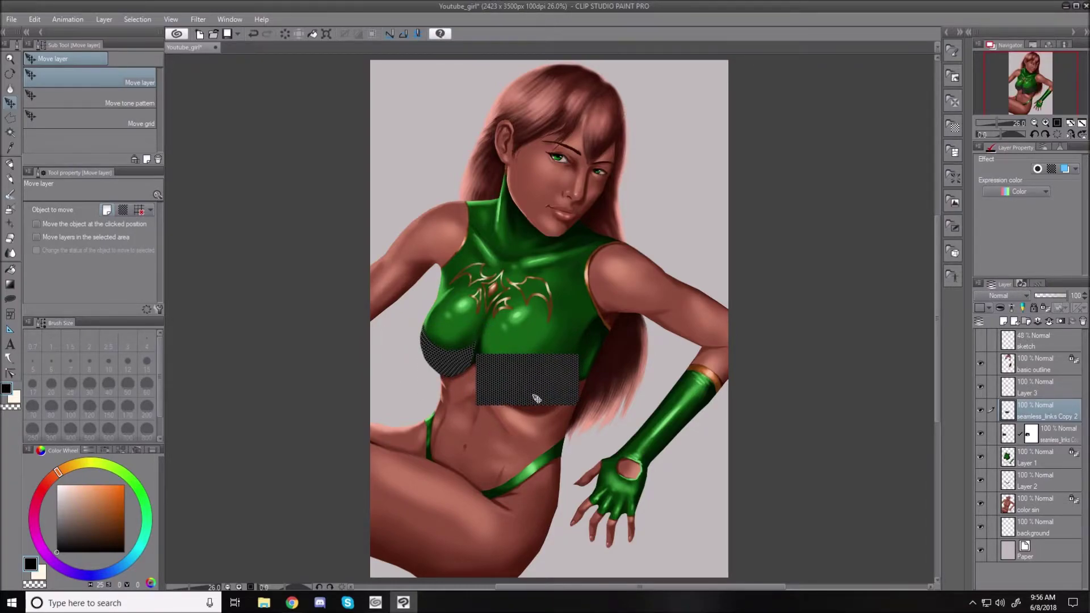
pyautogui.hotkey('ctrl', 't')
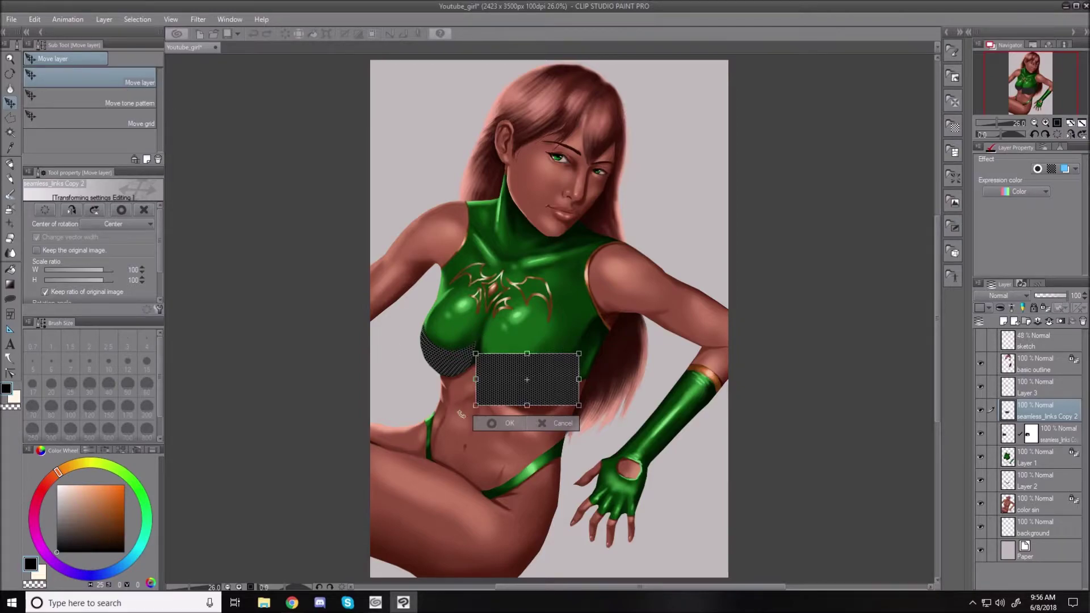
pyautogui.click(560, 428)
pyautogui.scroll(3, 647, 358)
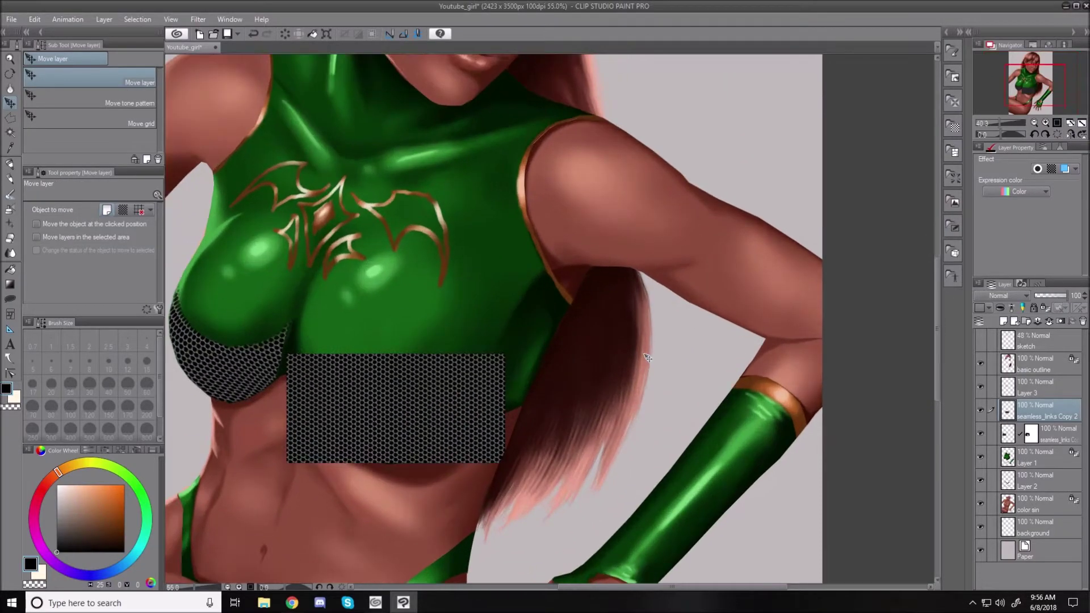
pyautogui.click(34, 19)
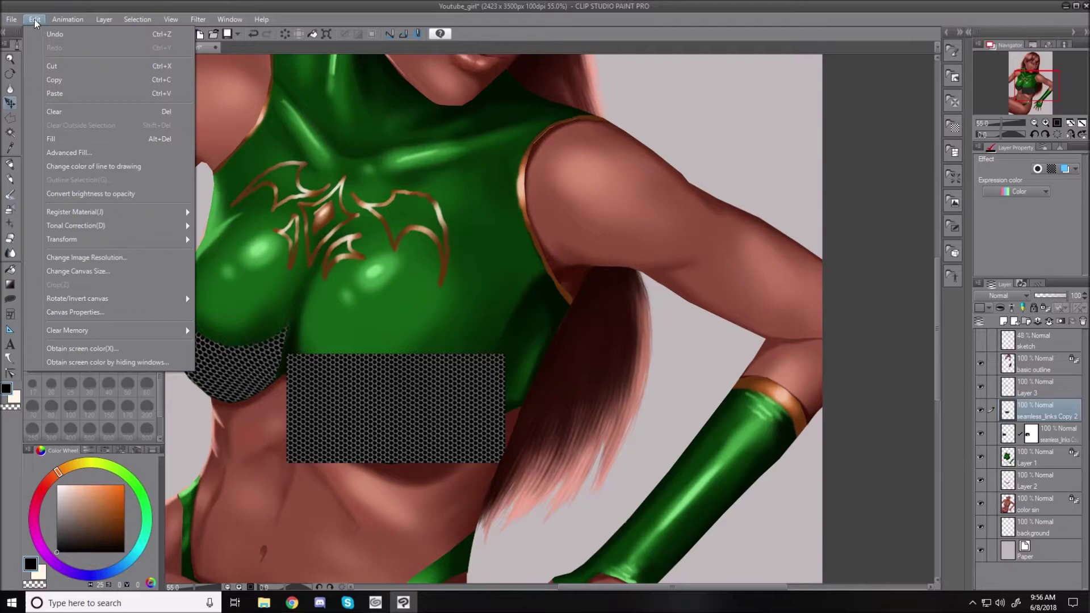
pyautogui.moveTo(96, 239)
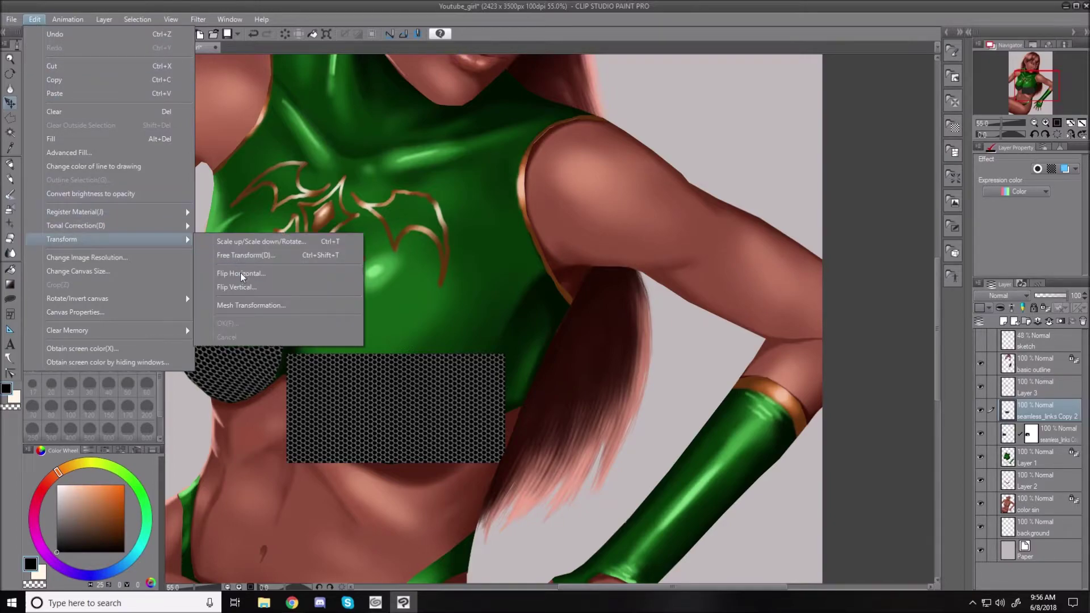
pyautogui.click(245, 306)
pyautogui.moveTo(288, 354); pyautogui.dragTo(294, 293)
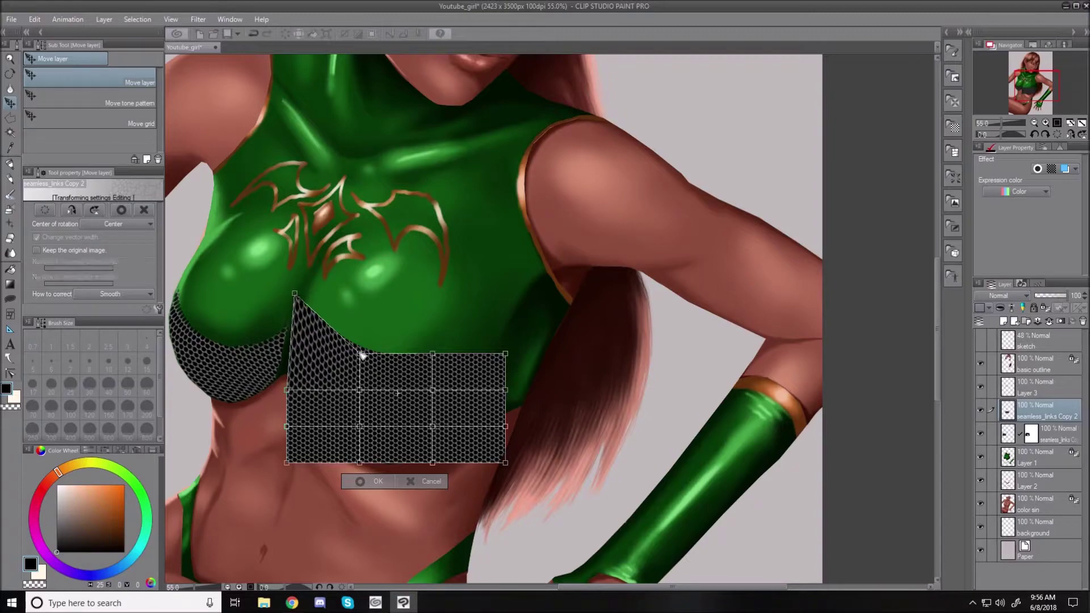
pyautogui.moveTo(290, 391); pyautogui.dragTo(281, 392)
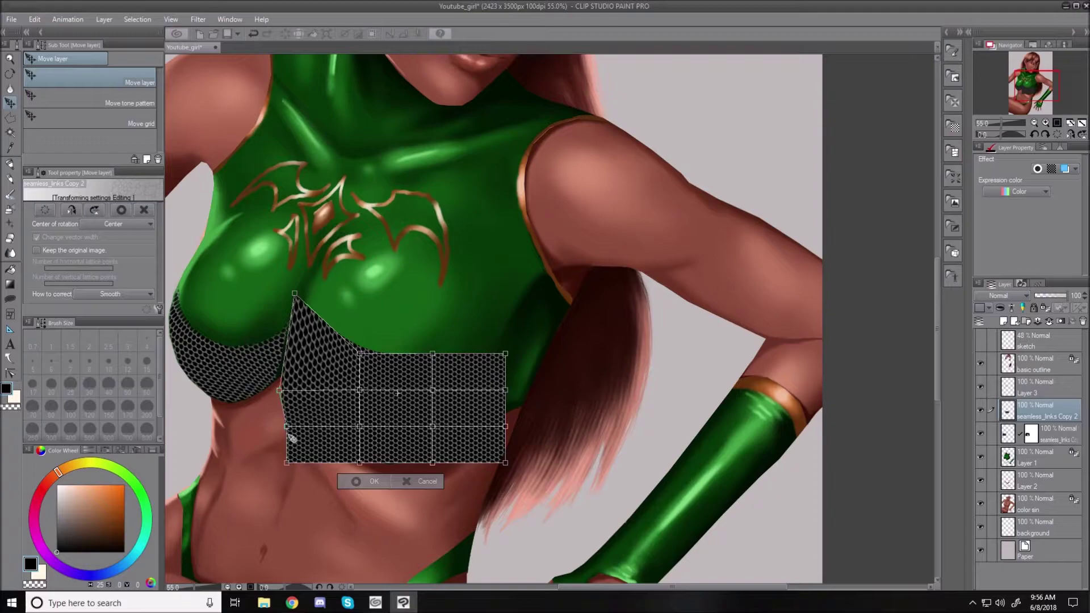
pyautogui.moveTo(287, 428); pyautogui.dragTo(301, 424)
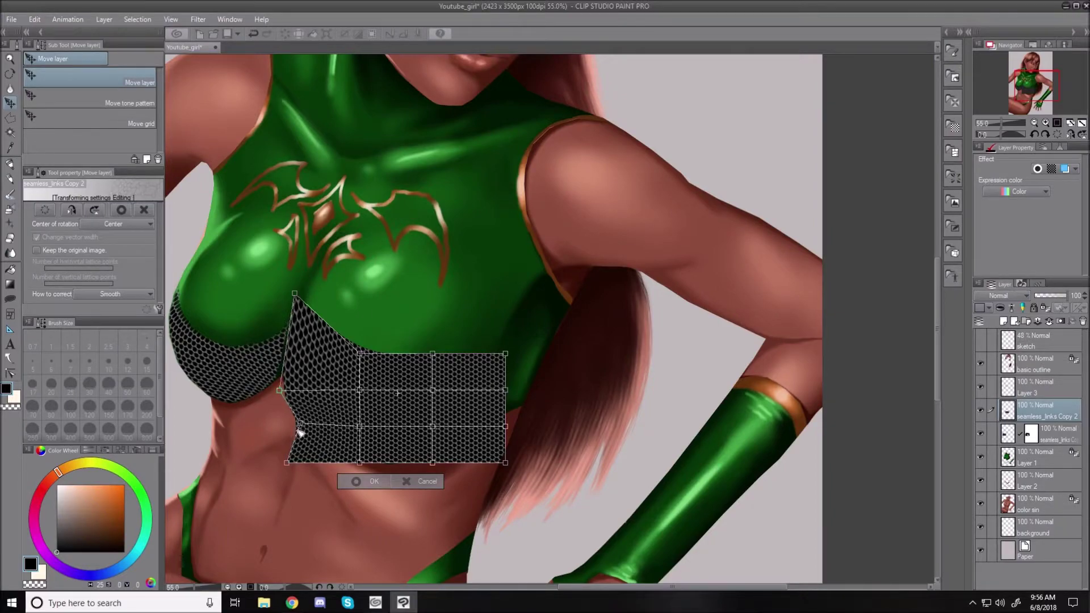
pyautogui.moveTo(287, 463); pyautogui.dragTo(340, 450)
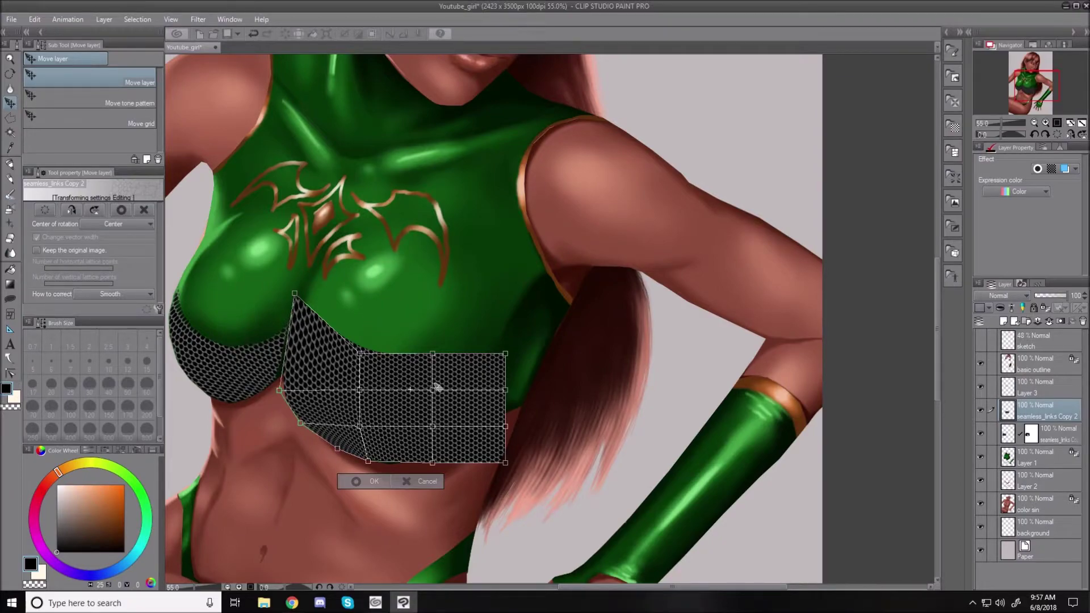
pyautogui.click(1057, 297)
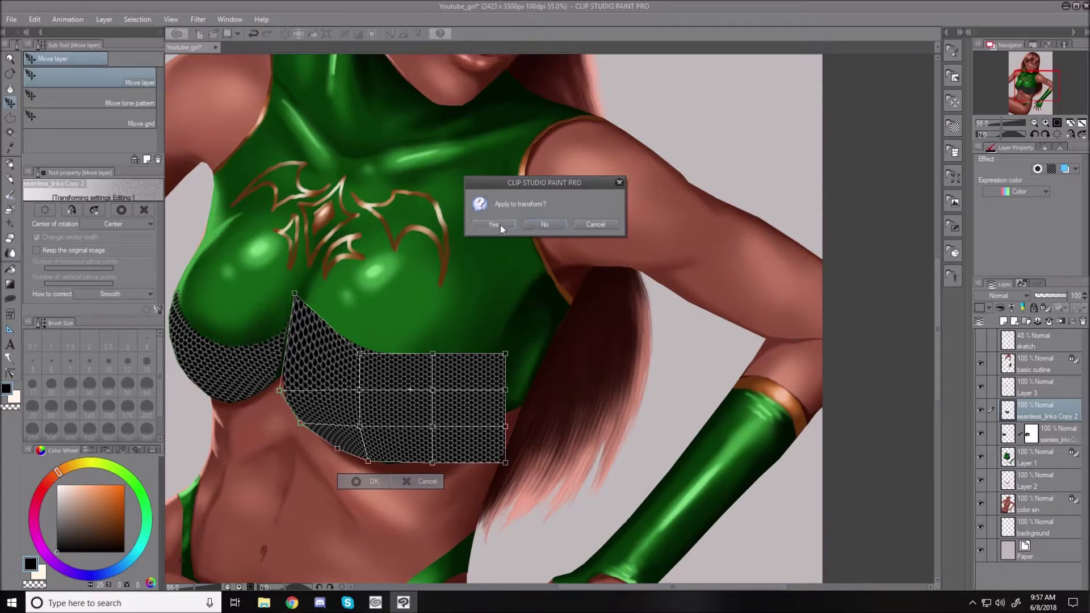
pyautogui.click(545, 225)
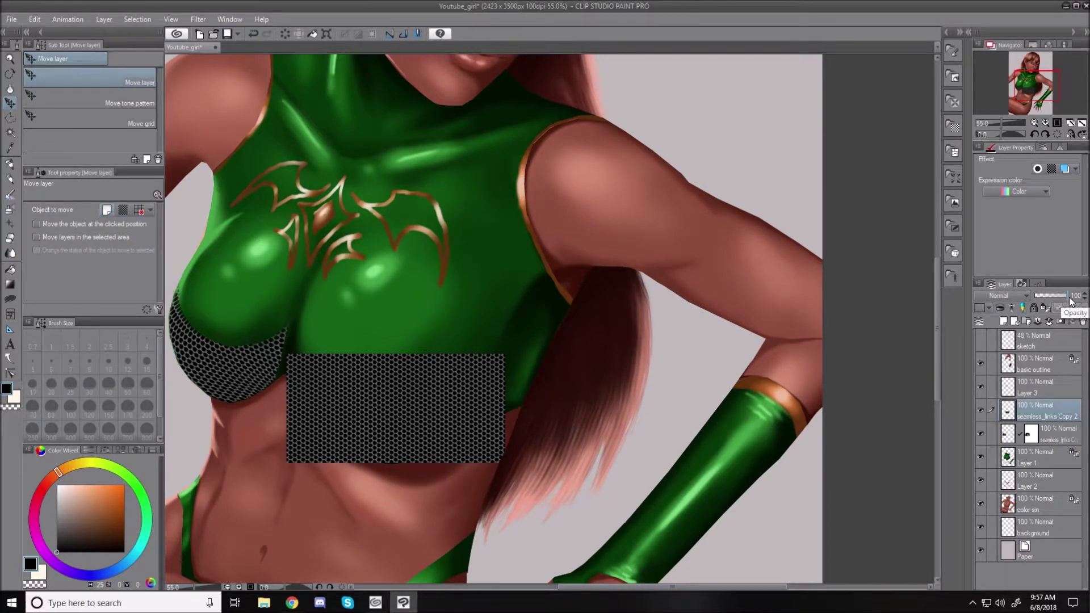
# Lower the seamless_links Copy 2 layer's opacity to 36% and mesh-warp the texture's upper edge into a curve with raised corners.
pyautogui.moveTo(1069, 299); pyautogui.dragTo(1049, 300)
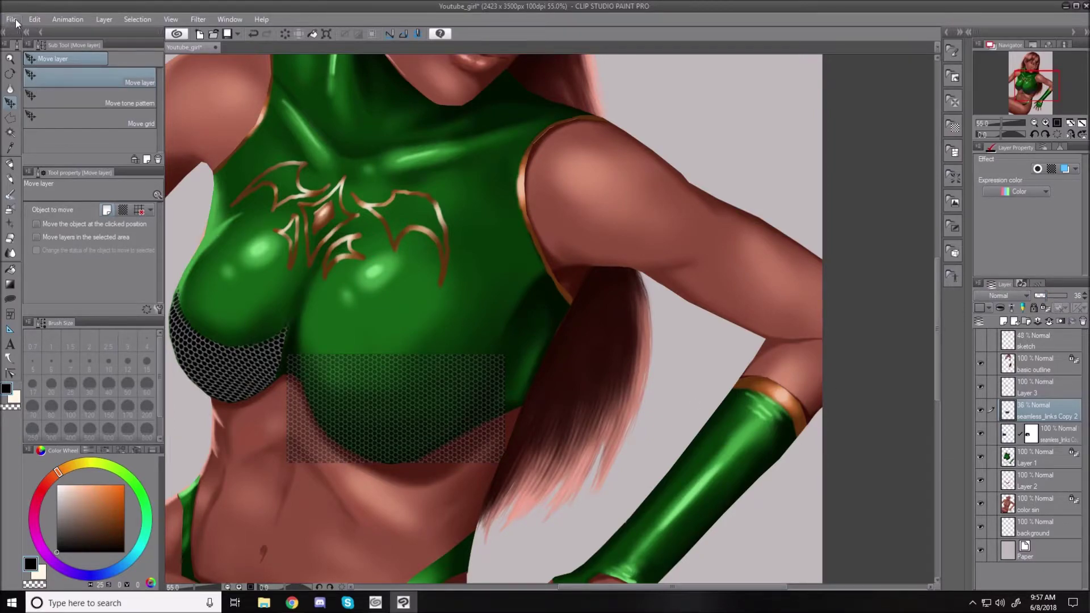
pyautogui.click(37, 18)
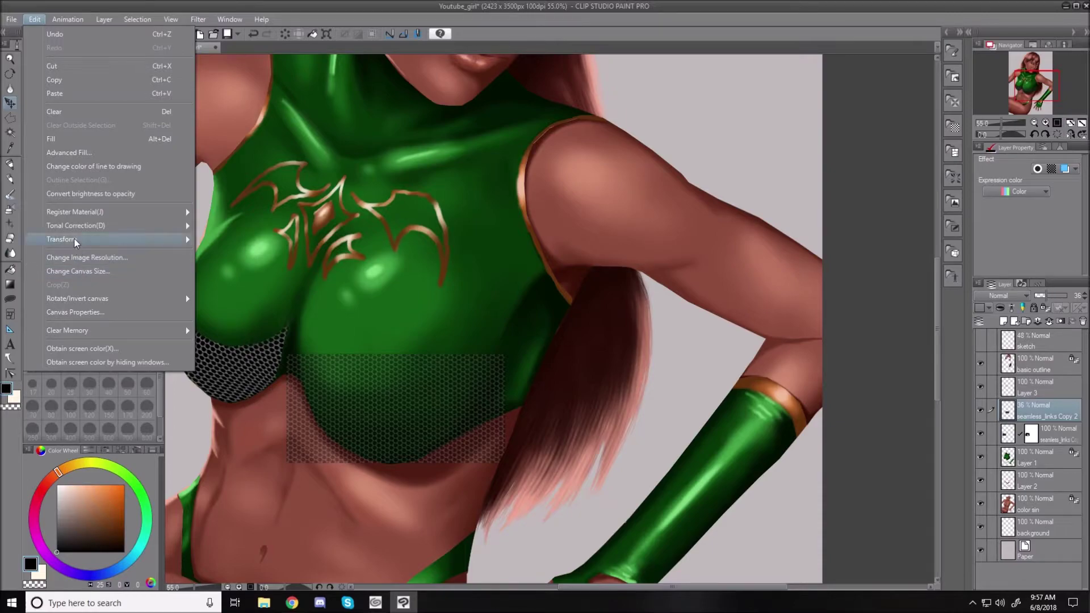
pyautogui.moveTo(76, 239)
pyautogui.click(253, 306)
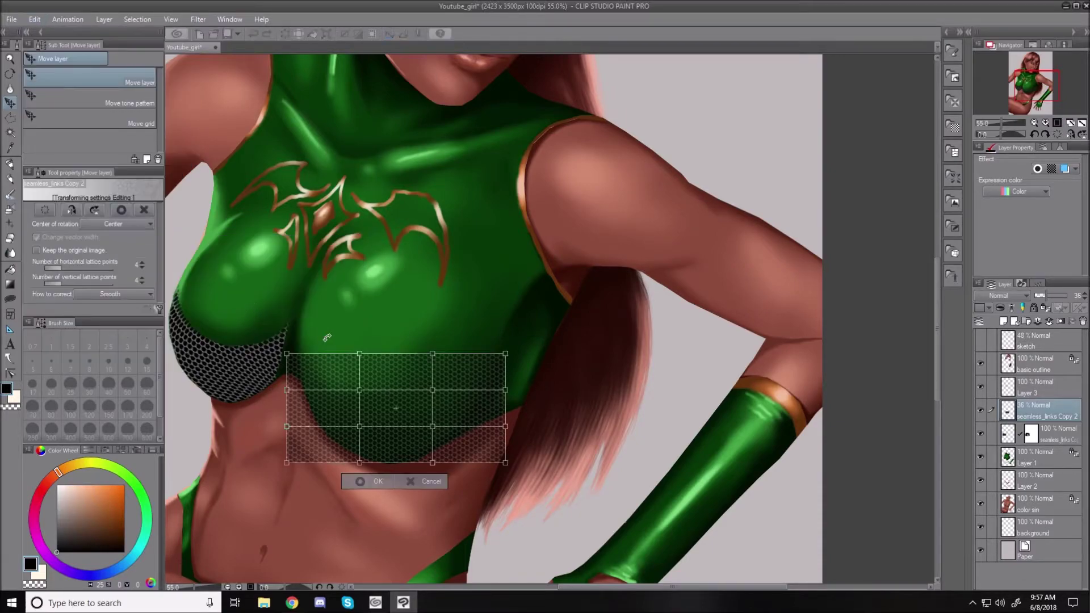
pyautogui.moveTo(287, 352); pyautogui.dragTo(292, 319)
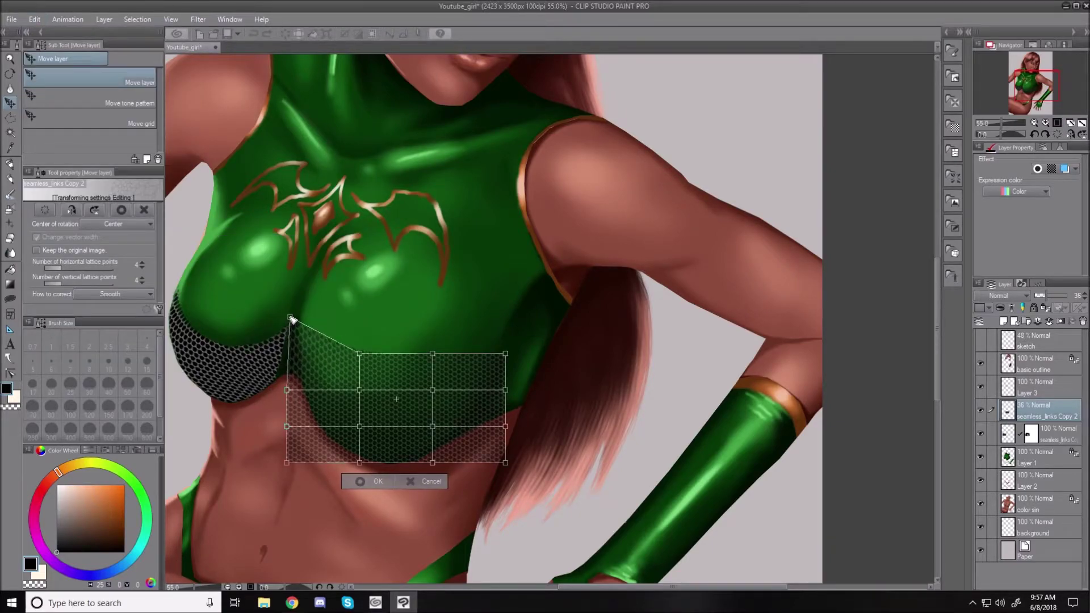
pyautogui.moveTo(434, 357); pyautogui.dragTo(434, 367)
pyautogui.moveTo(507, 356); pyautogui.dragTo(507, 318)
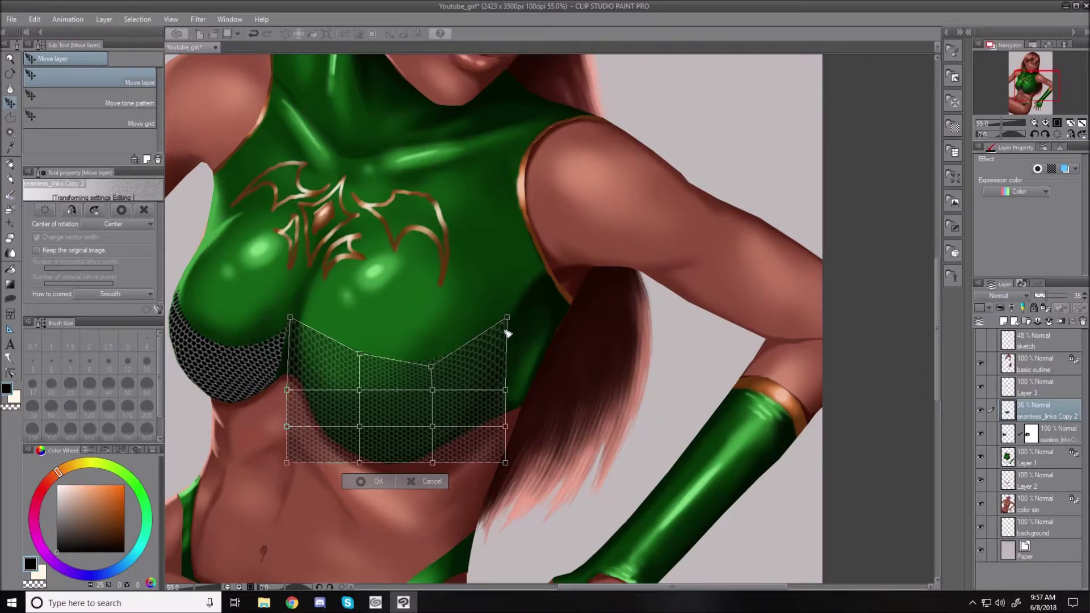
# Mesh-warp the texture's sides and lower edge to the right breast's contour and apply the transformation.
pyautogui.moveTo(505, 390); pyautogui.dragTo(481, 424)
pyautogui.moveTo(504, 460); pyautogui.dragTo(373, 463)
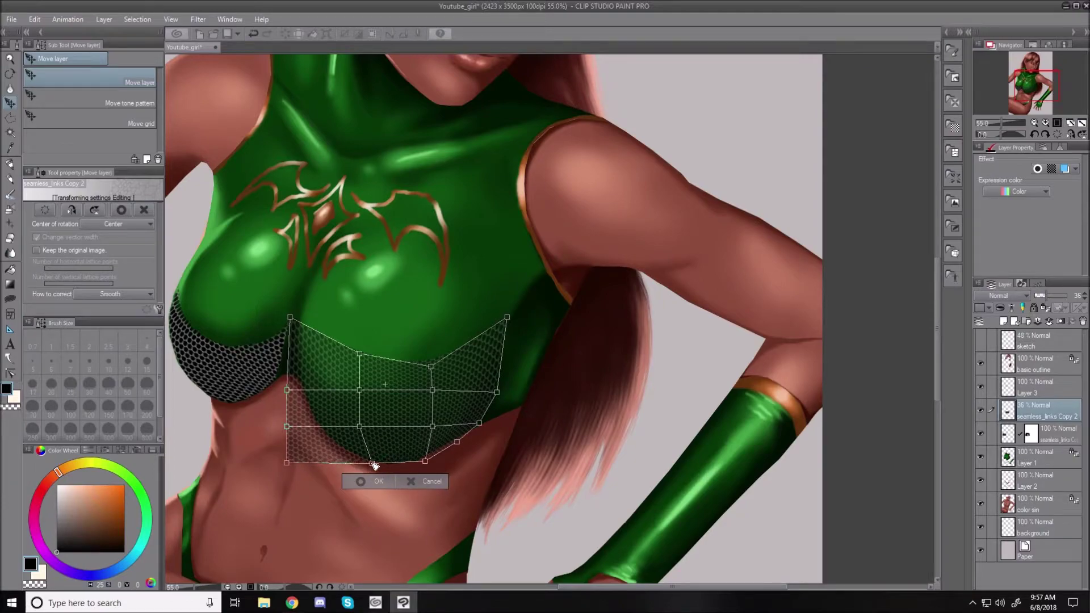
pyautogui.moveTo(286, 463); pyautogui.dragTo(297, 384)
pyautogui.moveTo(293, 323); pyautogui.dragTo(299, 319)
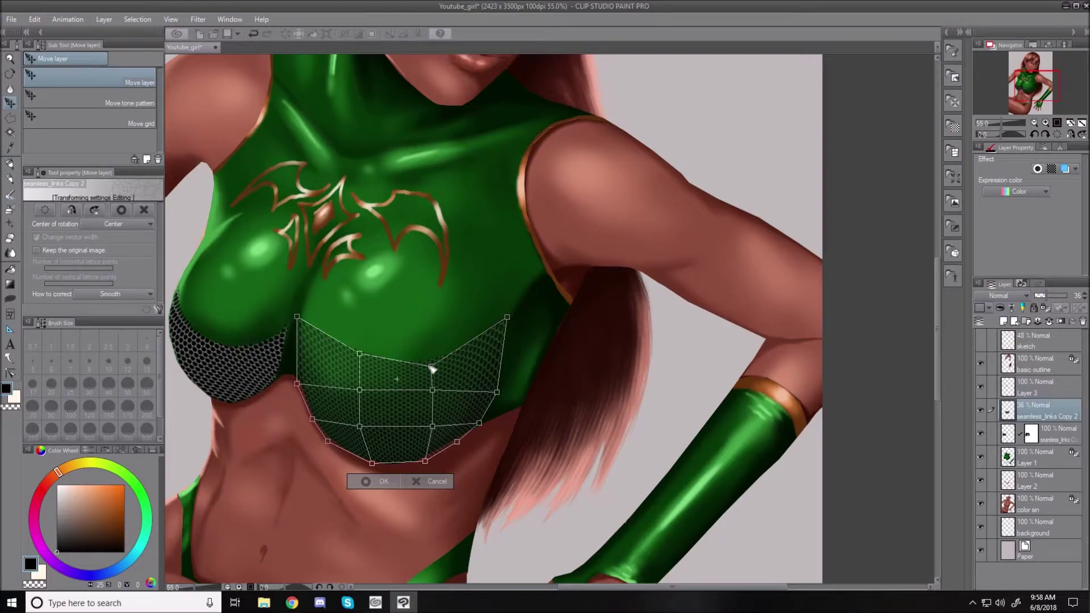
pyautogui.moveTo(431, 367); pyautogui.dragTo(429, 367)
pyautogui.click(375, 482)
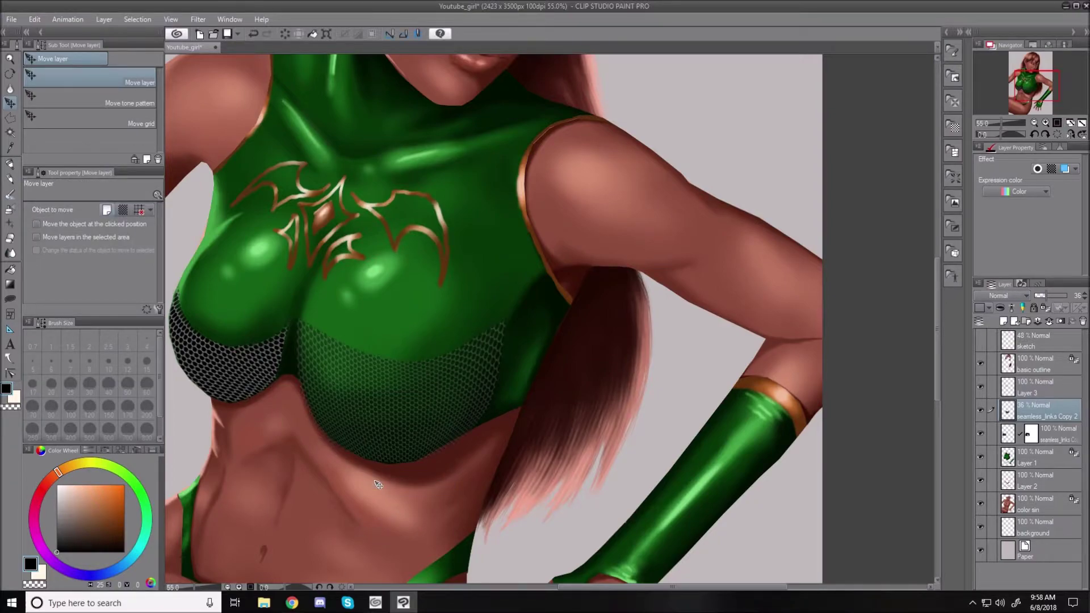
# Lower the opacity of the masked texture layer on the left breast to 29%.
pyautogui.click(1051, 437)
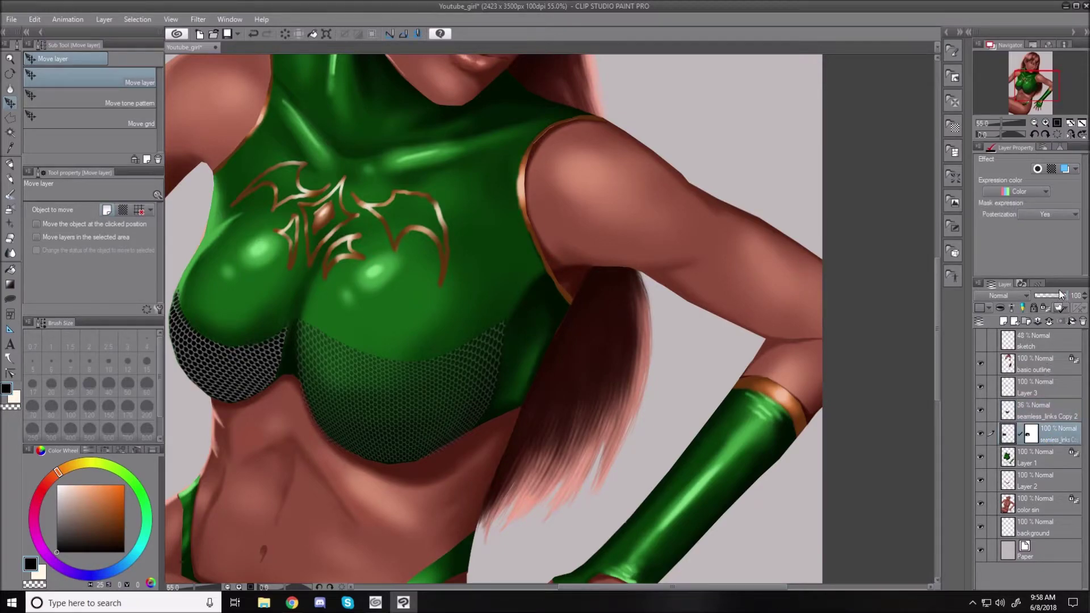
pyautogui.moveTo(1068, 295); pyautogui.dragTo(1042, 294)
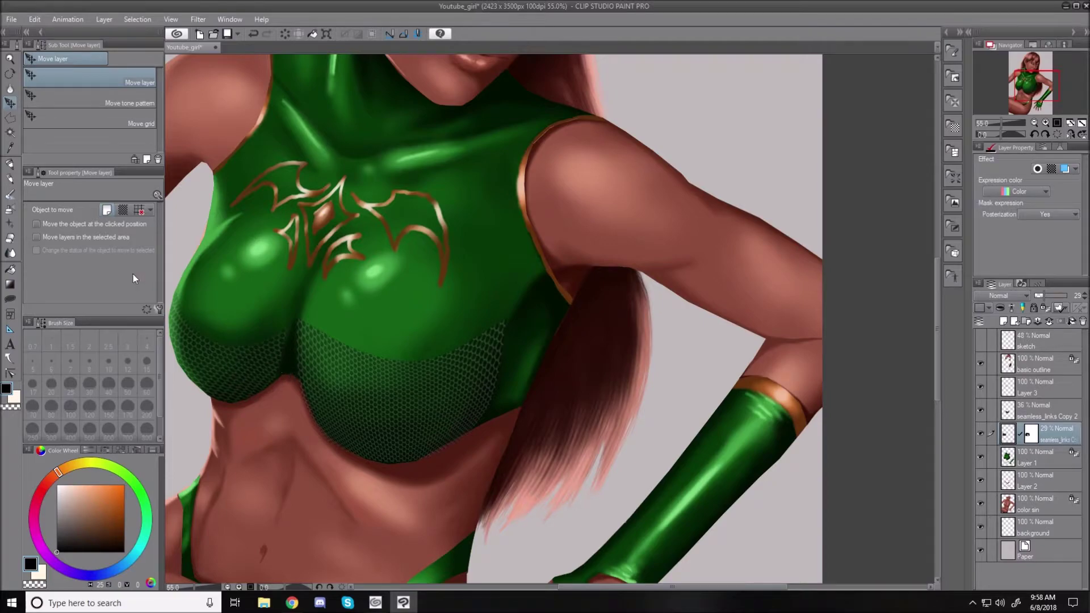
# Touch up the left breast's texture near its inner lower edge on the mask with the Soft airbrush at size 40 in near-white.
pyautogui.click(10, 210)
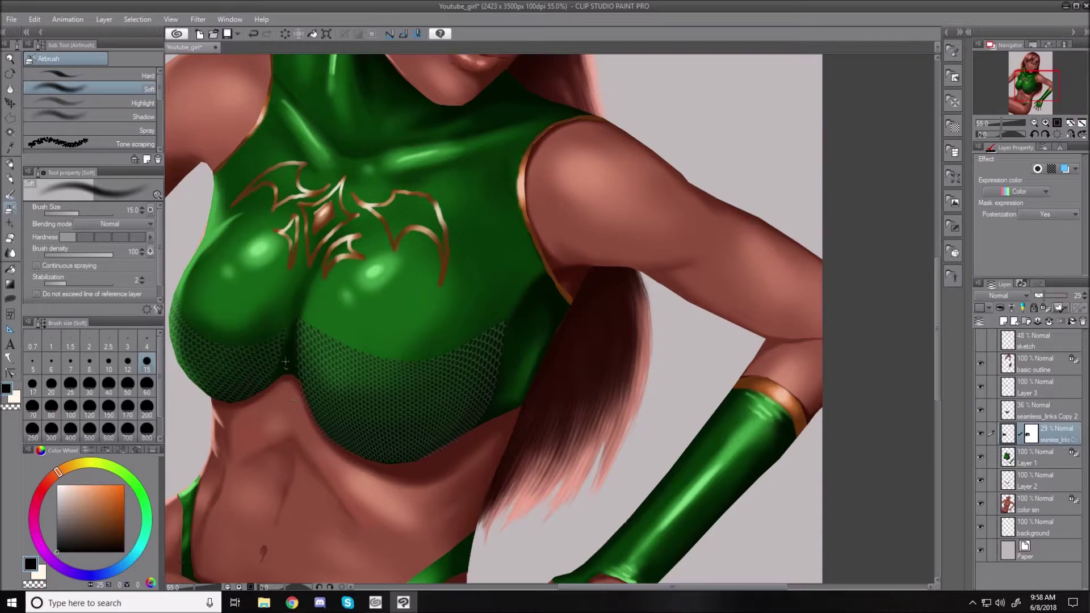
pyautogui.press(']')
pyautogui.press(']')
pyautogui.press(']')
pyautogui.press(']')
pyautogui.press(']')
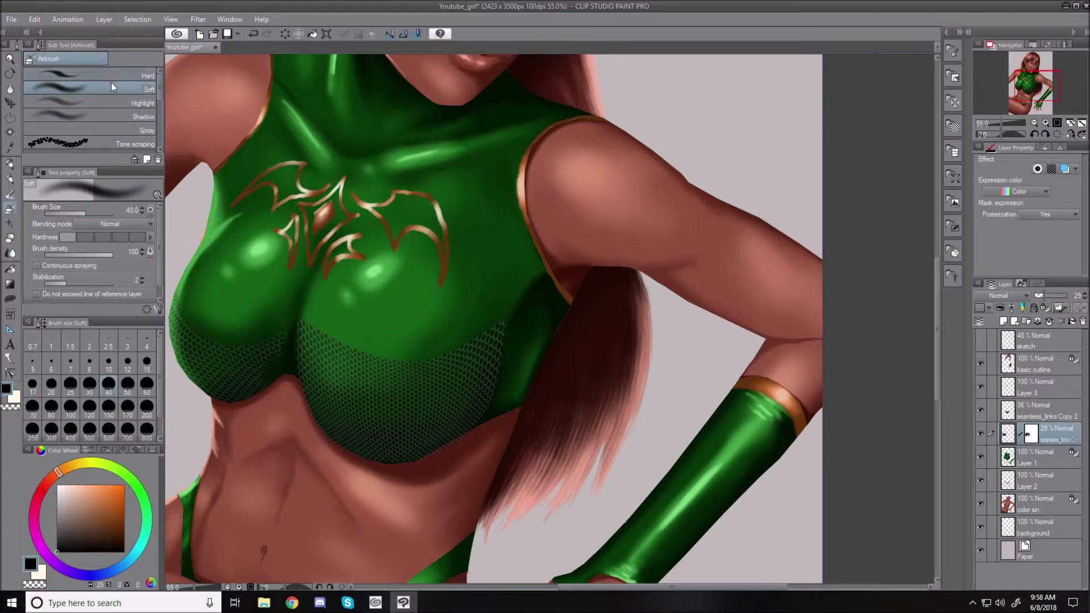
pyautogui.click(67, 491)
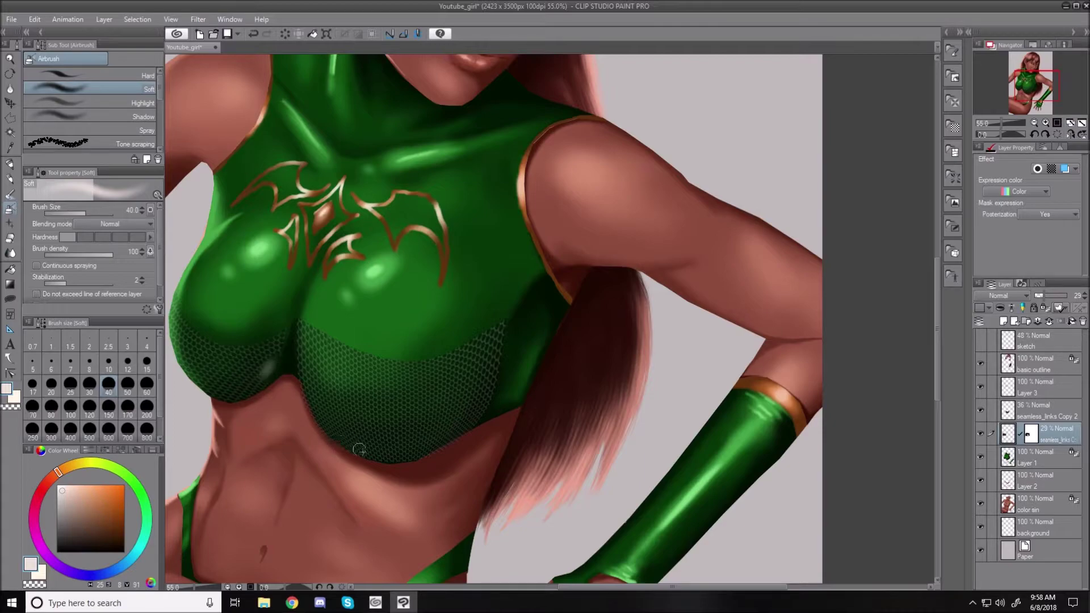
pyautogui.click(1033, 433)
pyautogui.moveTo(267, 370); pyautogui.dragTo(265, 377)
pyautogui.moveTo(268, 375); pyautogui.dragTo(262, 375)
pyautogui.moveTo(264, 344)
pyautogui.mouseDown()
pyautogui.moveTo(280, 367)
pyautogui.moveTo(264, 375)
pyautogui.mouseUp()
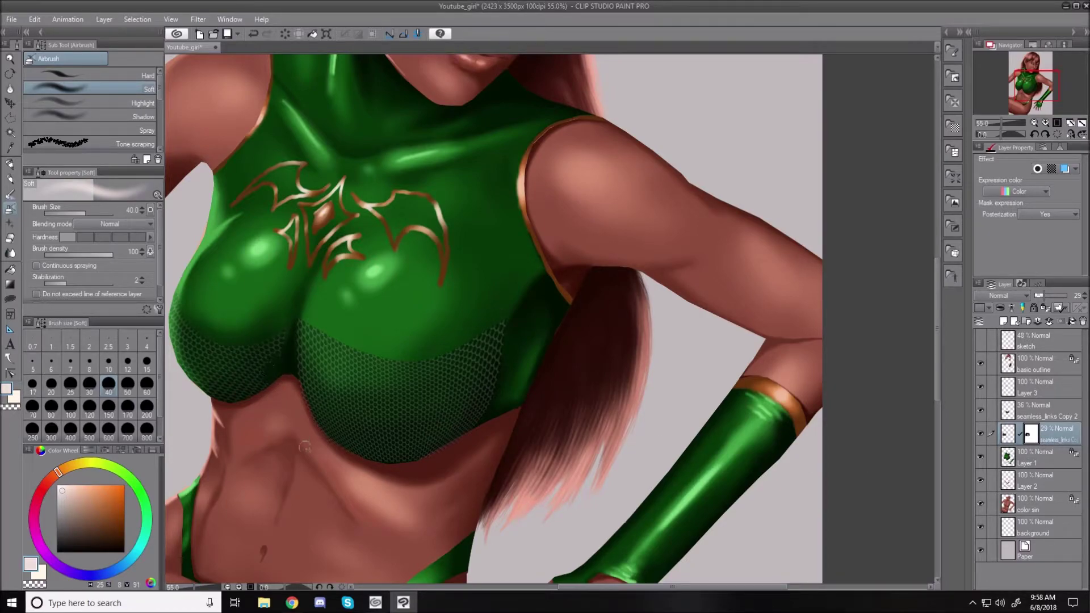
# Add a layer mask to the seamless_links Copy 2 layer and ready the Hard eraser at size 40.
pyautogui.click(1028, 411)
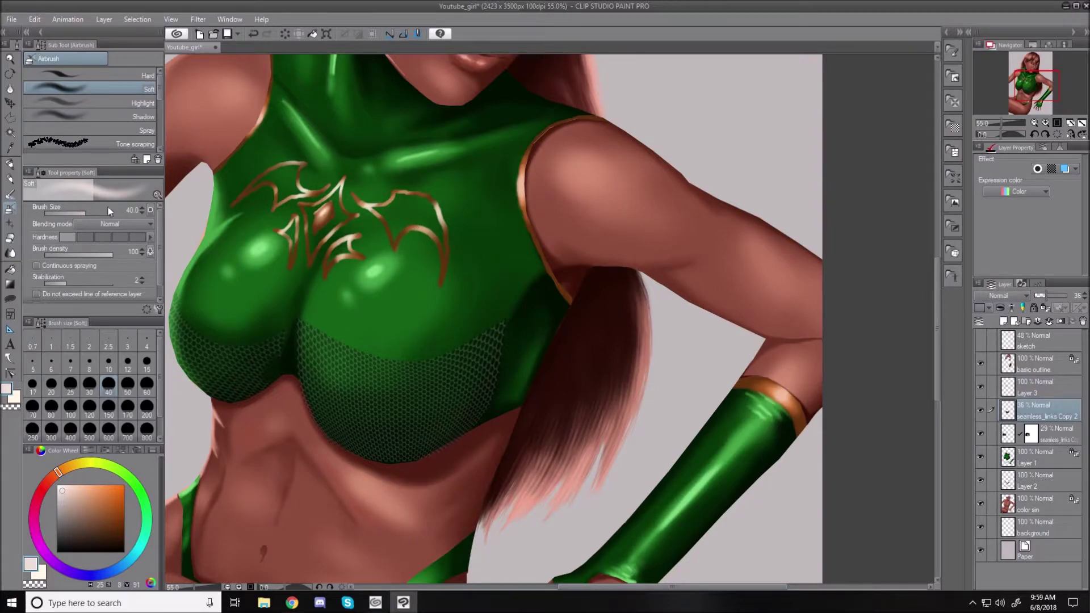
pyautogui.click(10, 239)
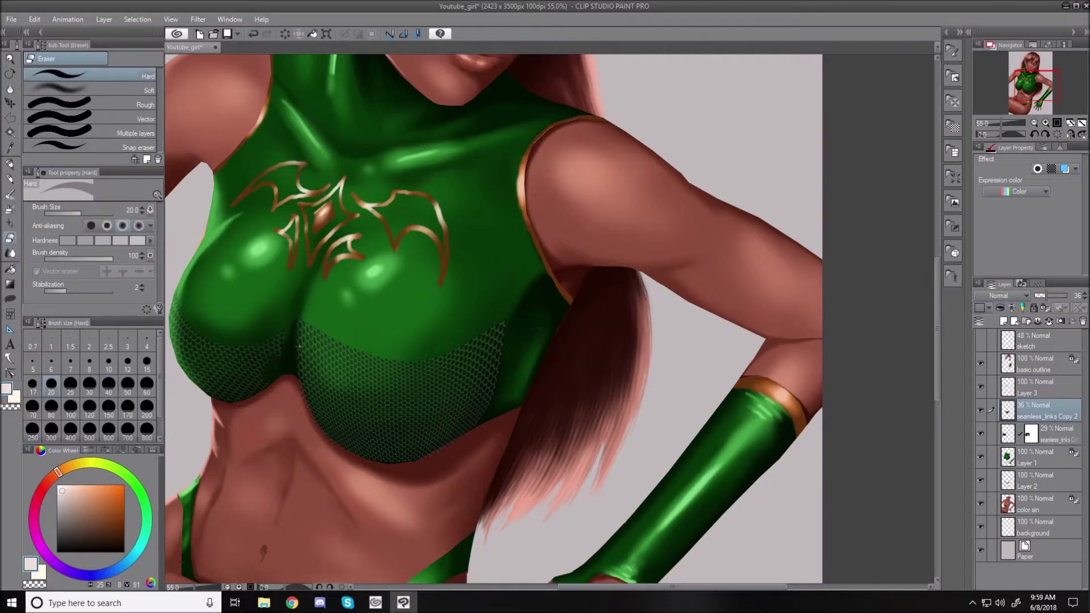
pyautogui.press(']')
pyautogui.press(']')
pyautogui.press(']')
pyautogui.click(104, 19)
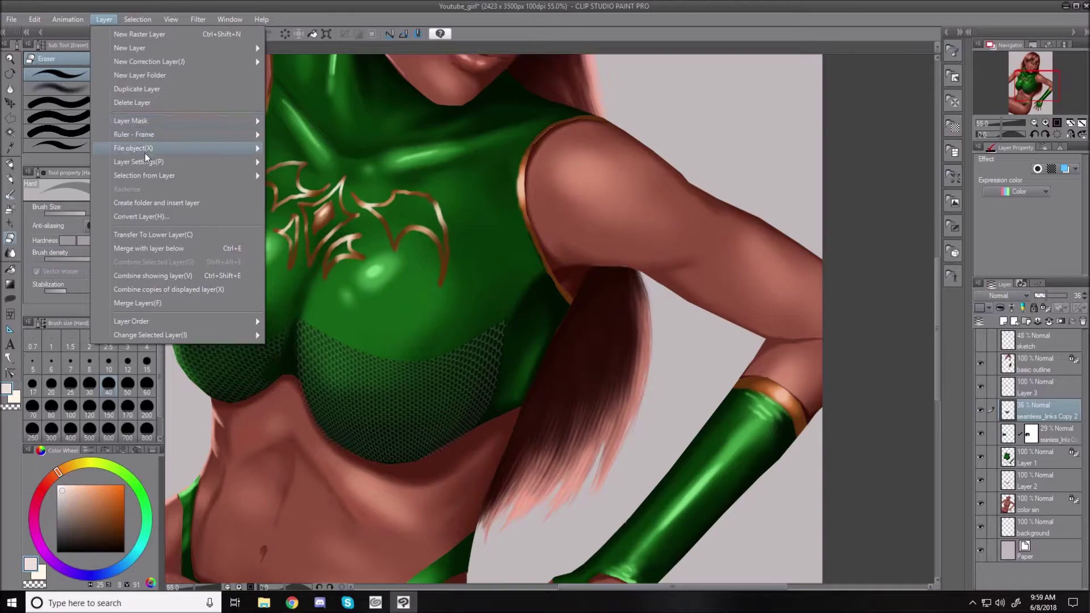
pyautogui.moveTo(142, 124)
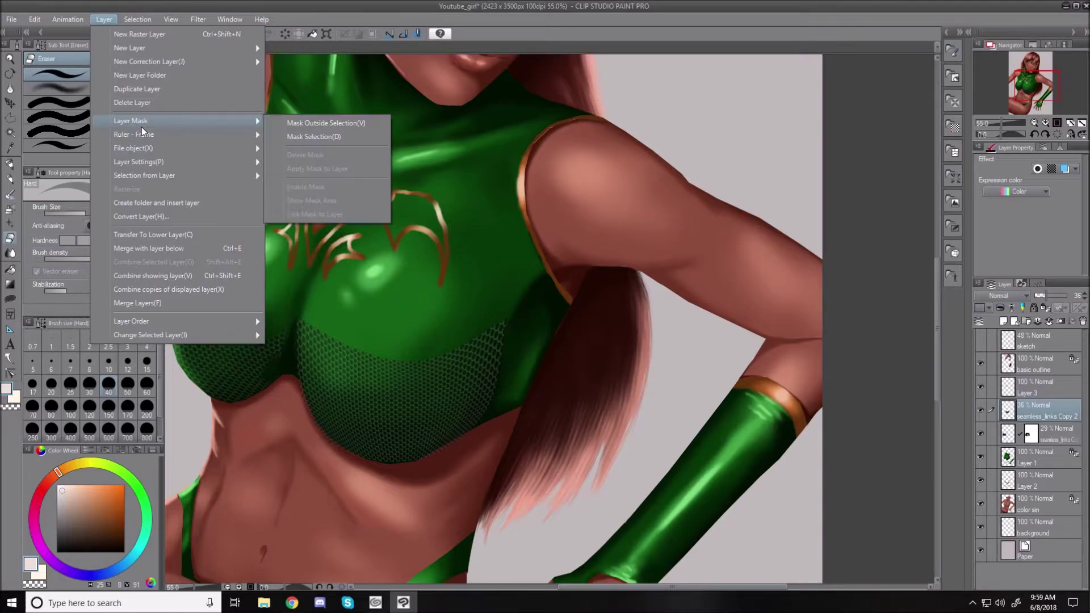
pyautogui.click(318, 138)
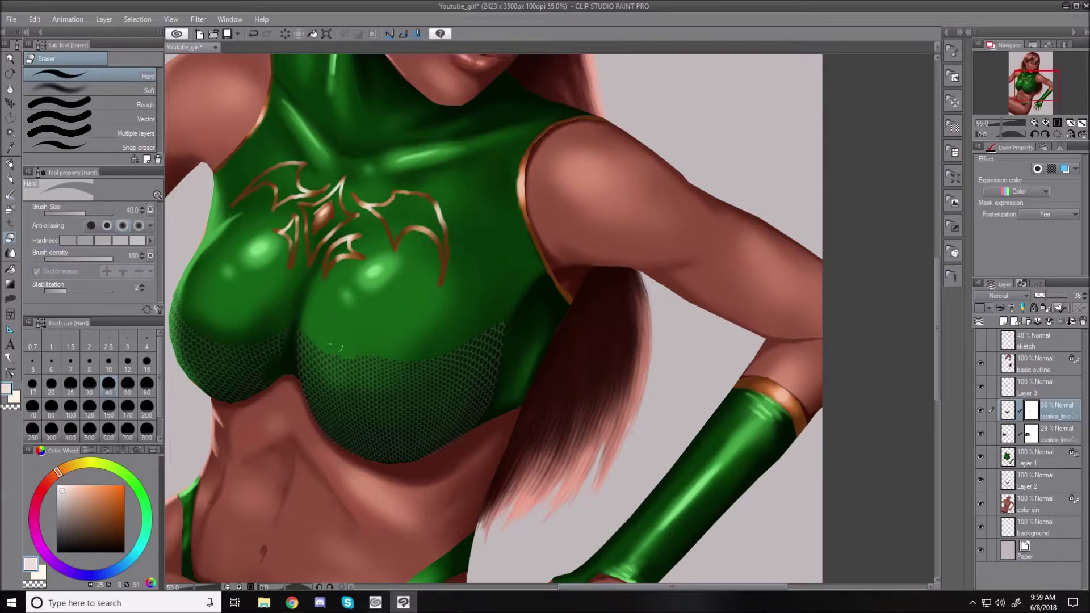
# Trim the upper edge of the right breast's texture into a smooth curve on the mask with the Hard eraser at size 80.
pyautogui.press(']')
pyautogui.press(']')
pyautogui.press(']')
pyautogui.press(']')
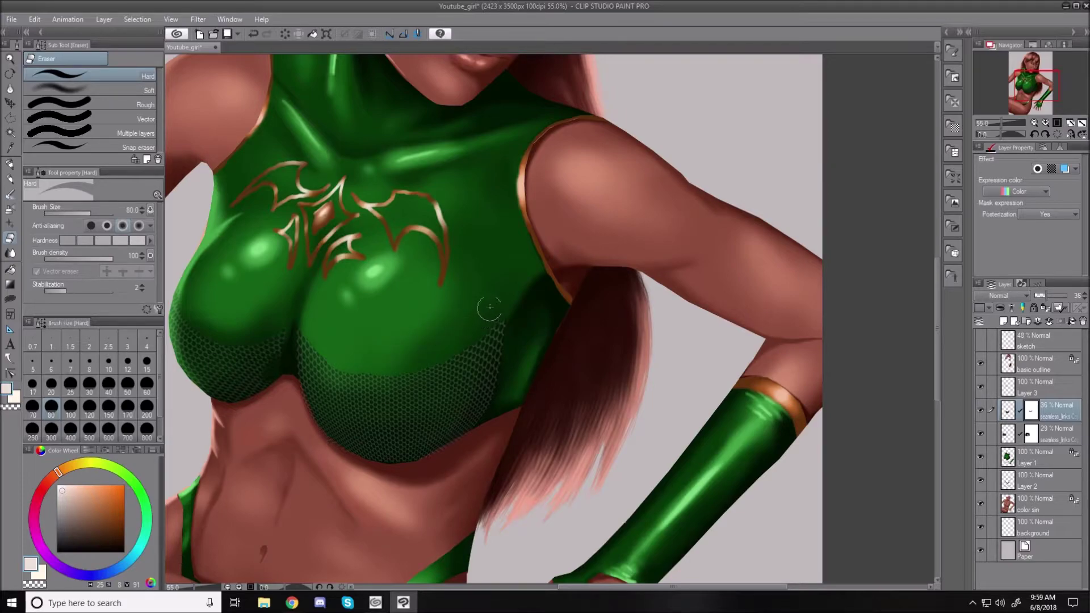
pyautogui.moveTo(469, 338); pyautogui.dragTo(391, 358)
pyautogui.moveTo(345, 359); pyautogui.dragTo(389, 372)
pyautogui.hotkey('ctrl', '0')
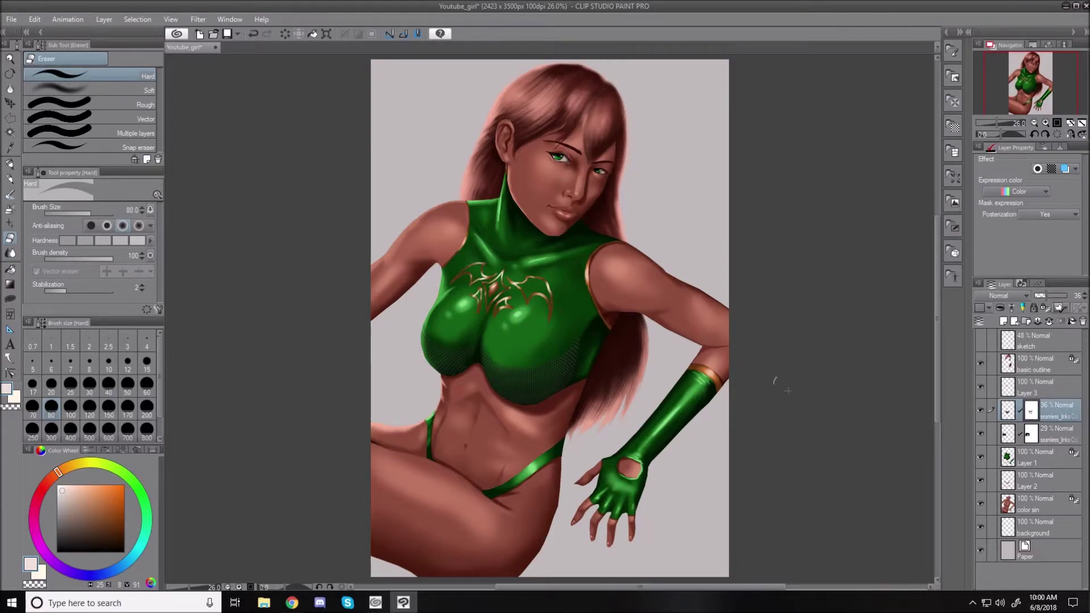
# Merge the right breast's masked texture layer with the texture layer below, applying the layer masks.
pyautogui.scroll(1, 768, 388)
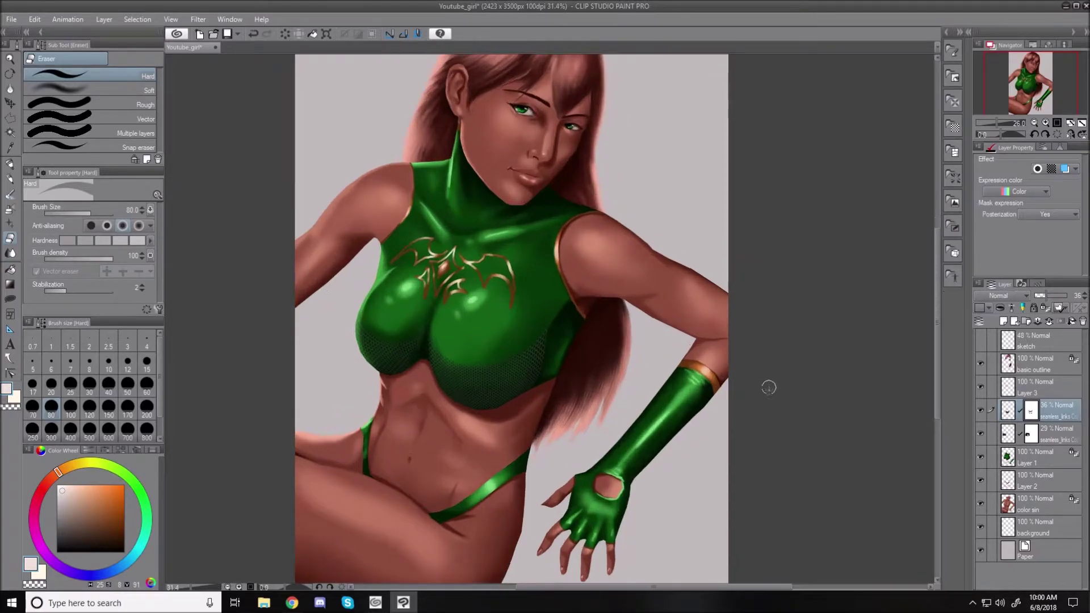
pyautogui.click(1049, 323)
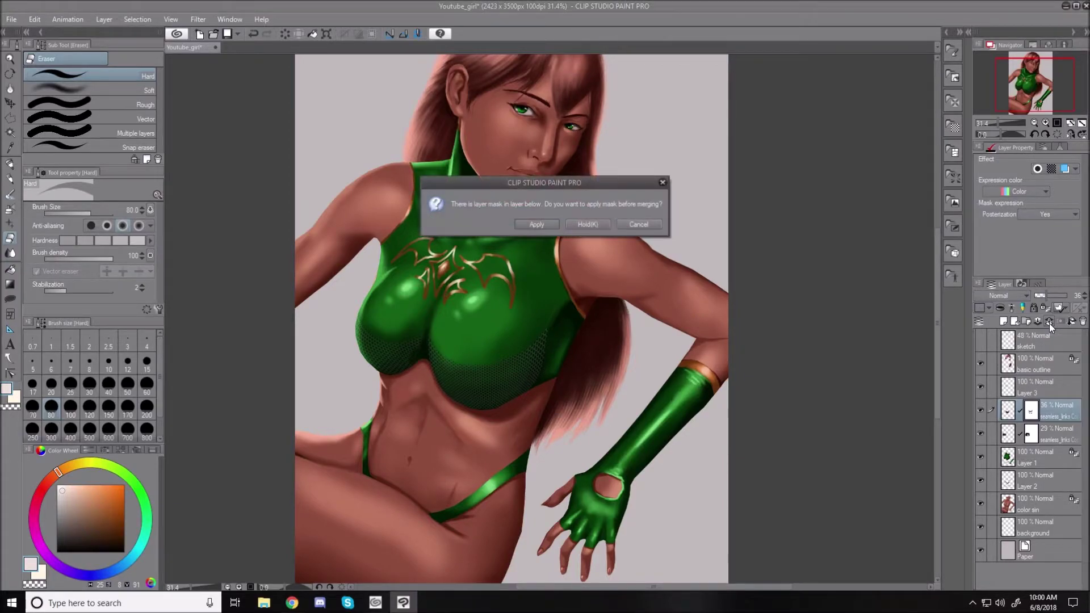
pyautogui.click(540, 227)
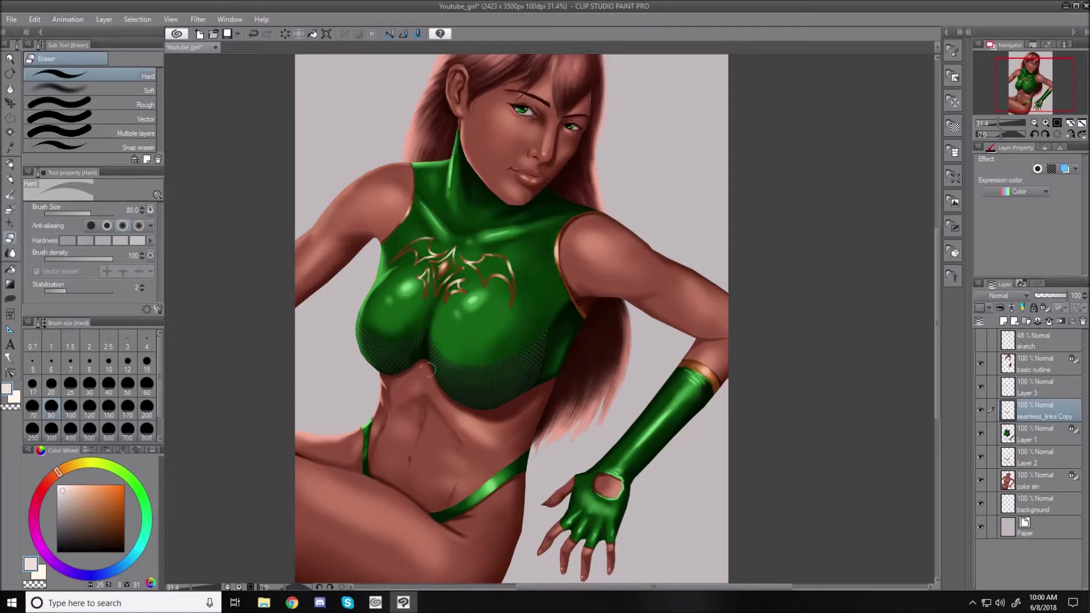
# Add a new raster layer directly above Layer 1 and choose a dark orange-brown drawing colour (H 25, S 77, V 43).
pyautogui.scroll(1, 515, 416)
pyautogui.scroll(1, 515, 416)
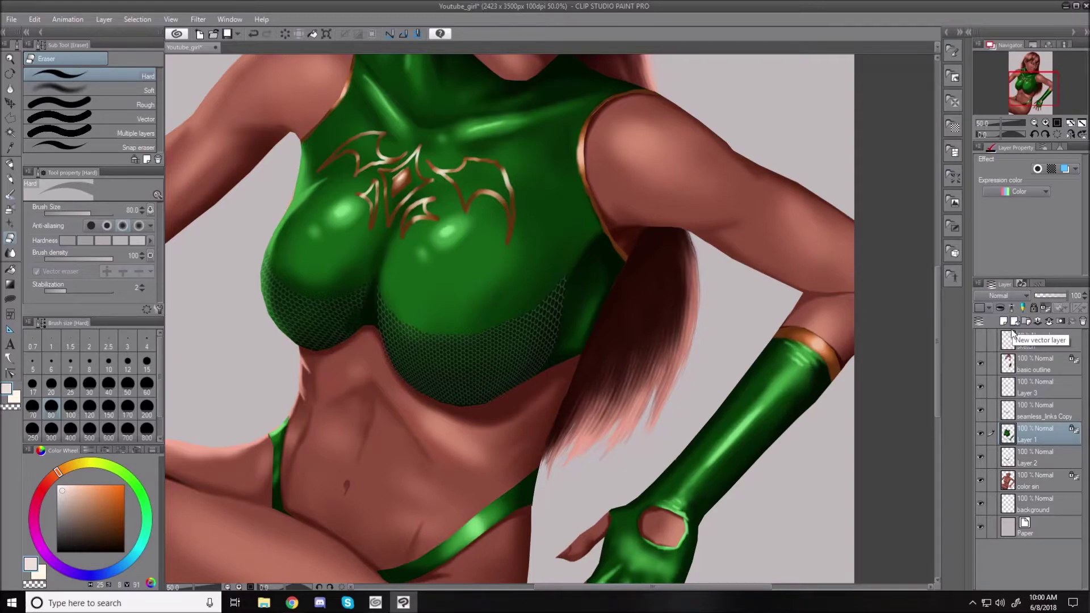
pyautogui.rightClick(1031, 435)
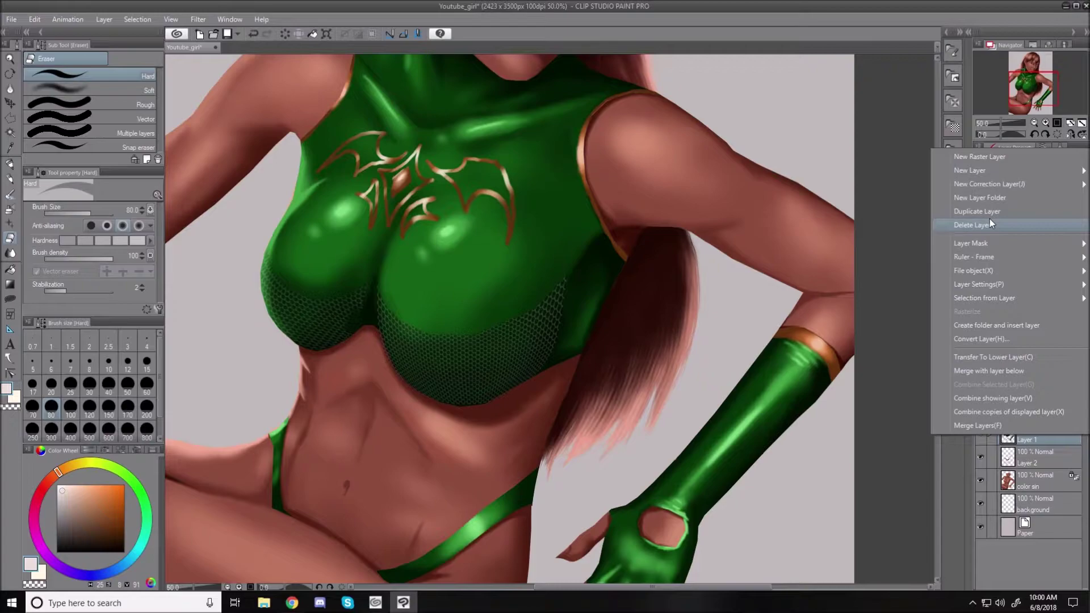
pyautogui.click(888, 440)
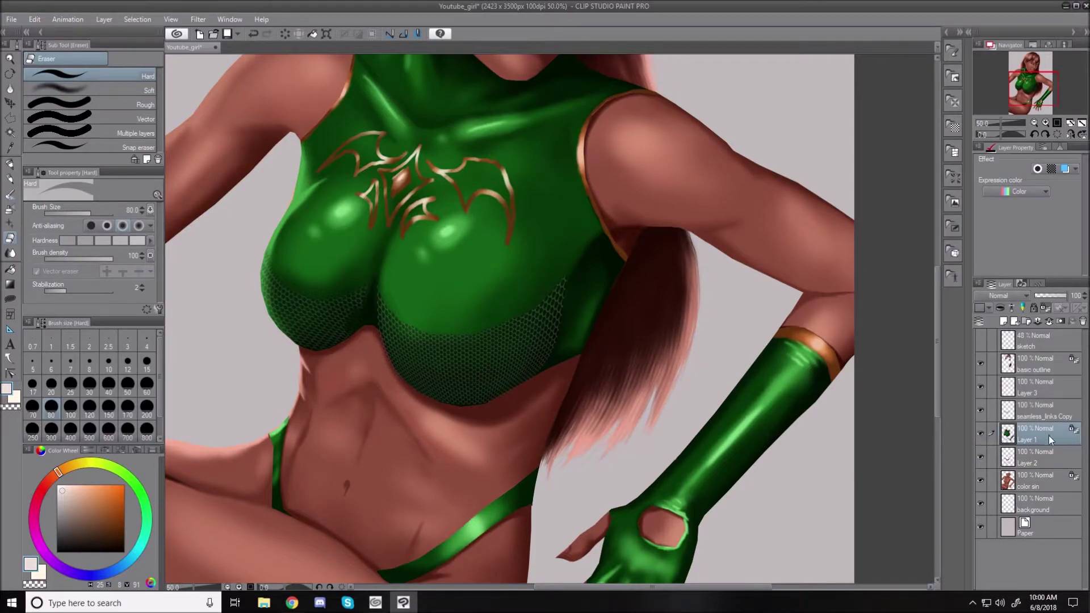
pyautogui.click(1004, 321)
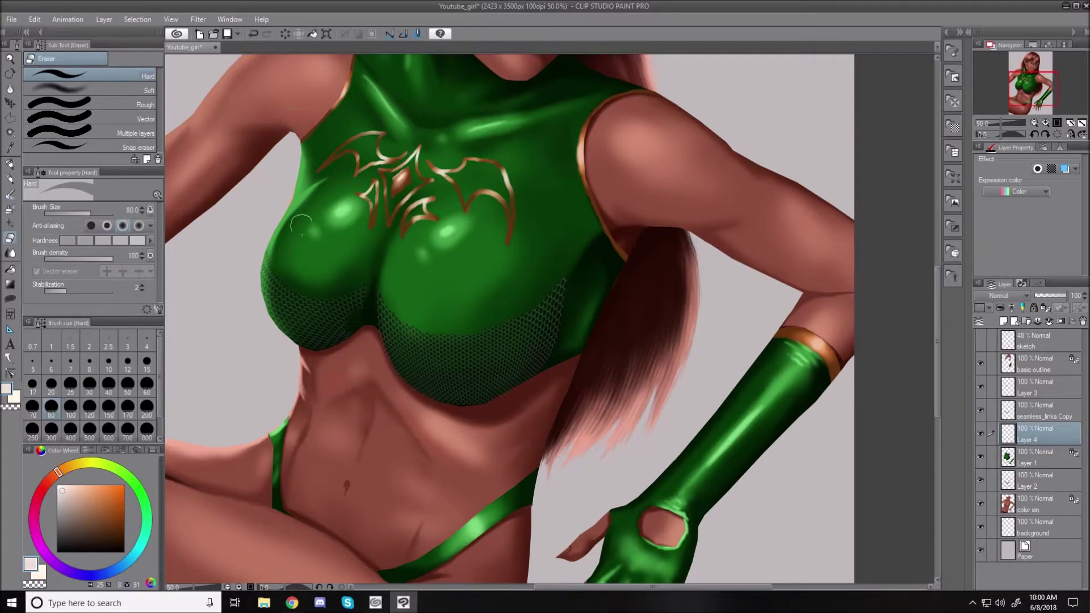
pyautogui.click(109, 523)
pyautogui.press('[')
pyautogui.press('[')
pyautogui.press('[')
pyautogui.press('[')
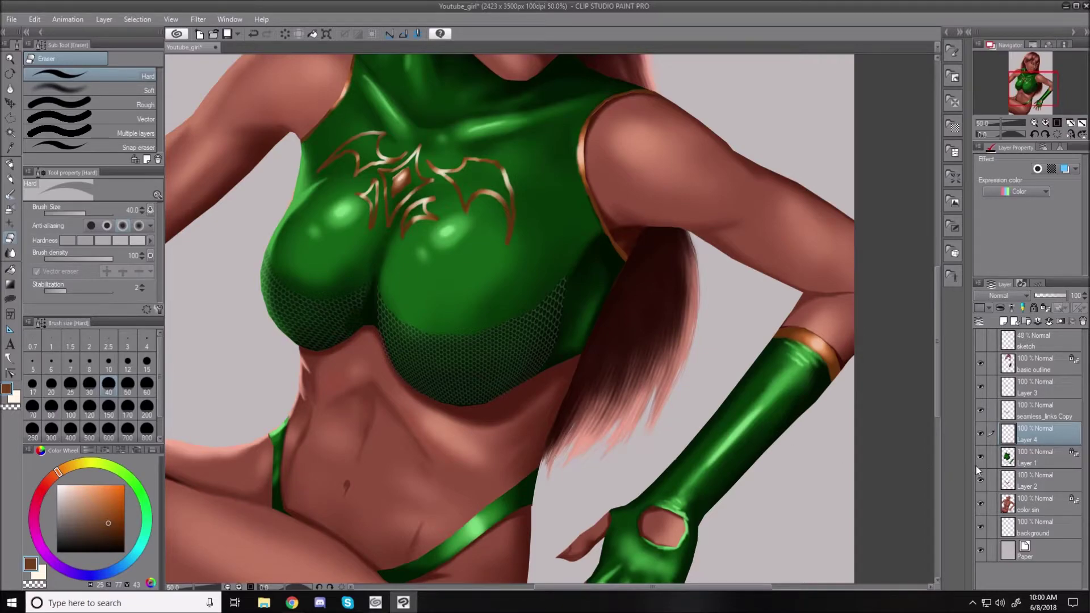
# Select the outfit's shape by auto-selecting Layer 1's empty surroundings and inverting the selection, with Layer 4 made active for painting.
pyautogui.click(1037, 458)
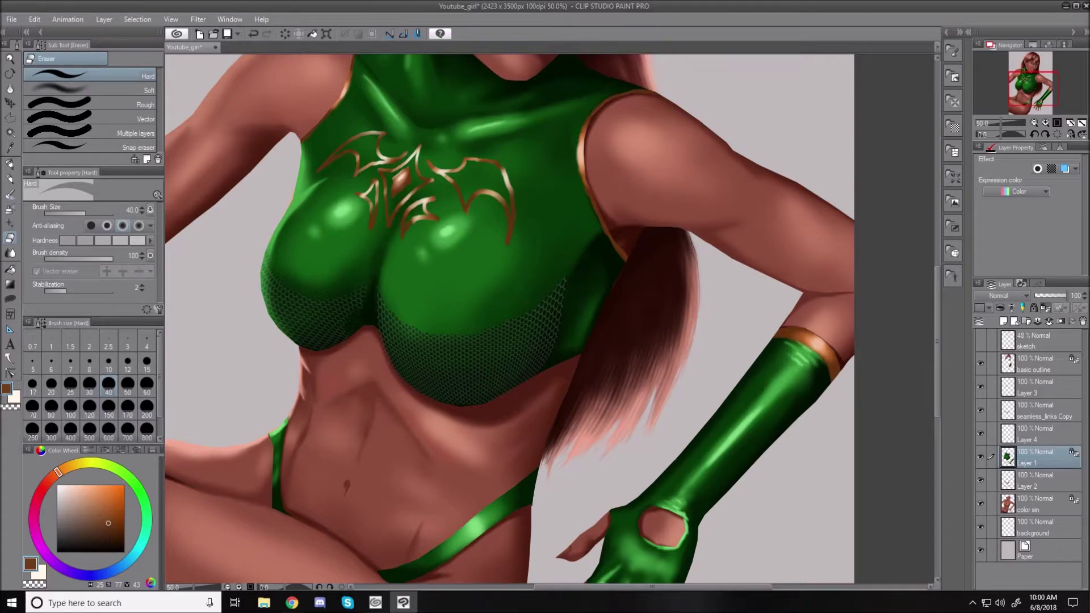
pyautogui.click(10, 132)
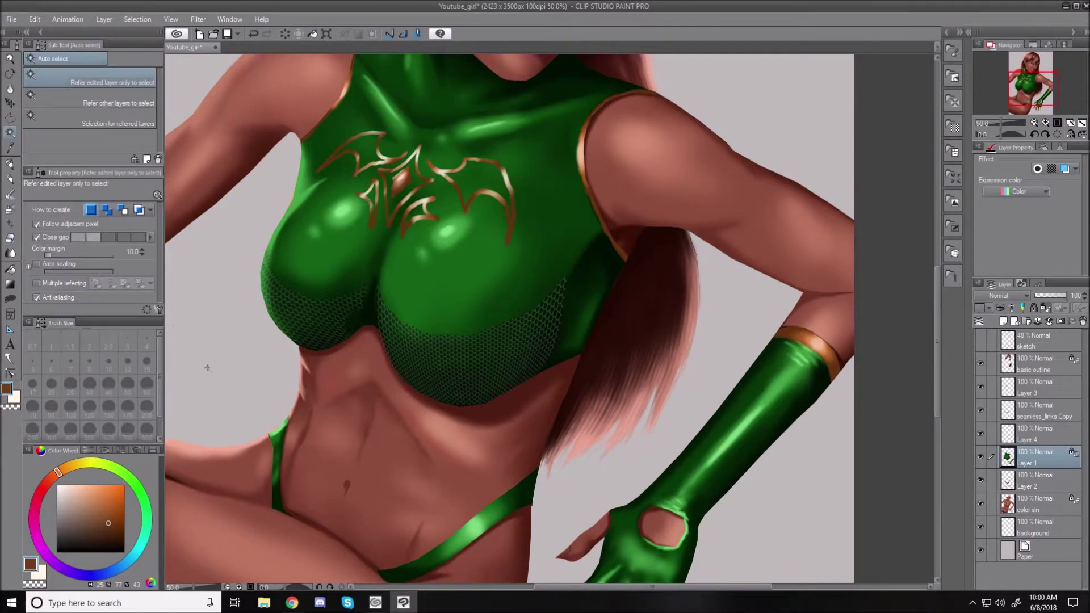
pyautogui.click(269, 344)
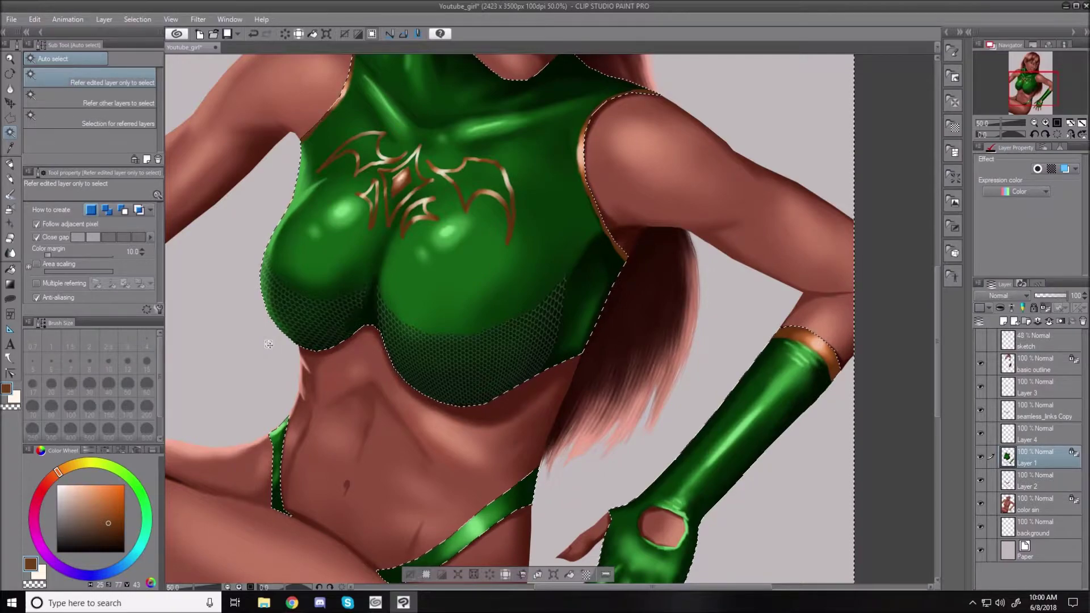
pyautogui.click(139, 19)
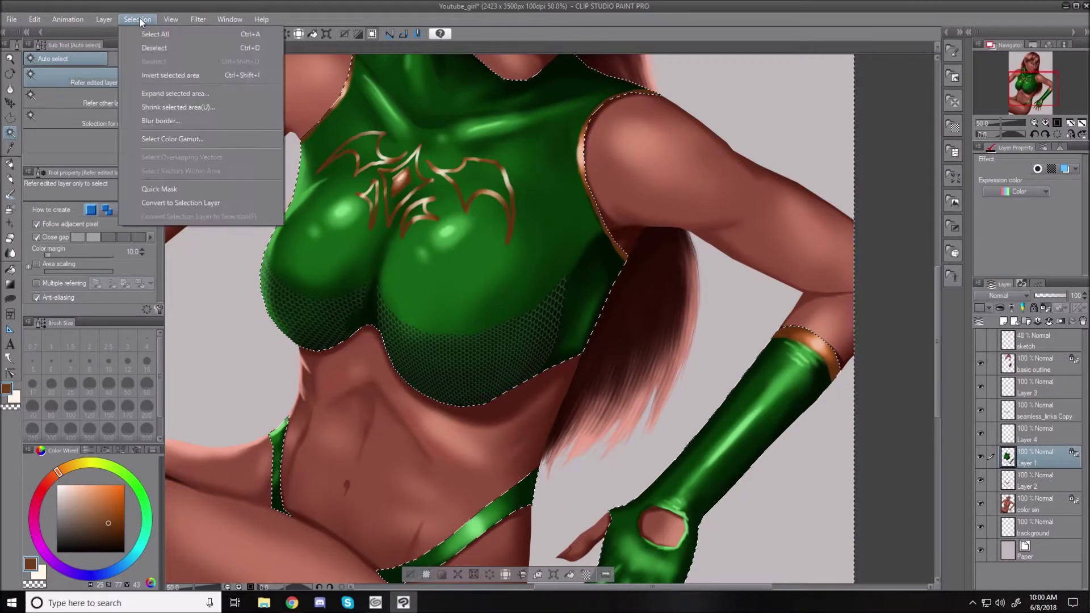
pyautogui.click(168, 74)
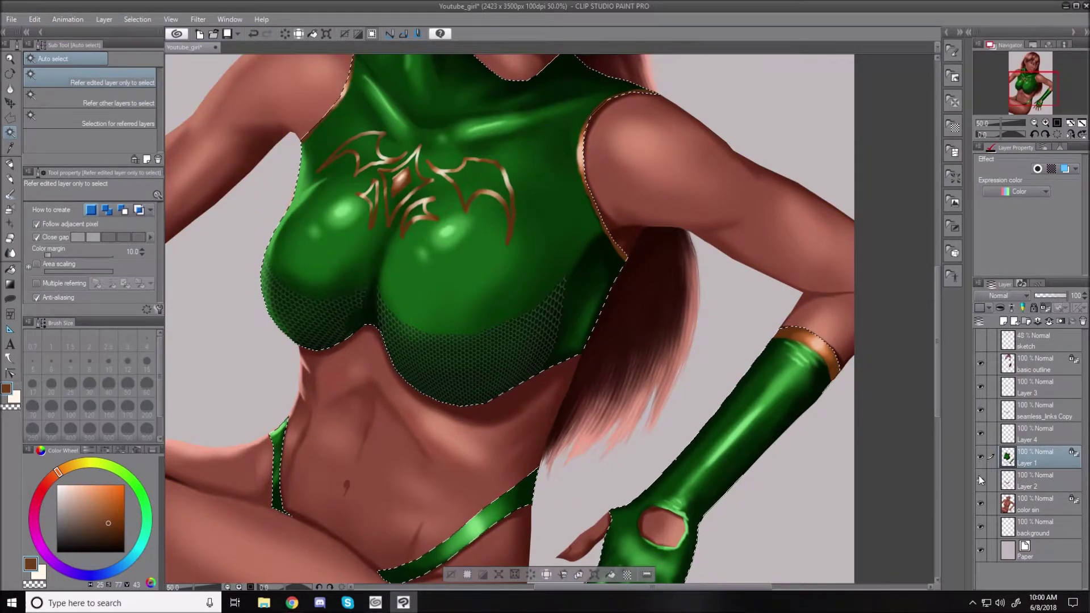
pyautogui.click(1043, 433)
# Paint brown under the mesh texture on the left breast and across most of the right breast with the Soft airbrush, starting at size 40.
pyautogui.scroll(1, 316, 311)
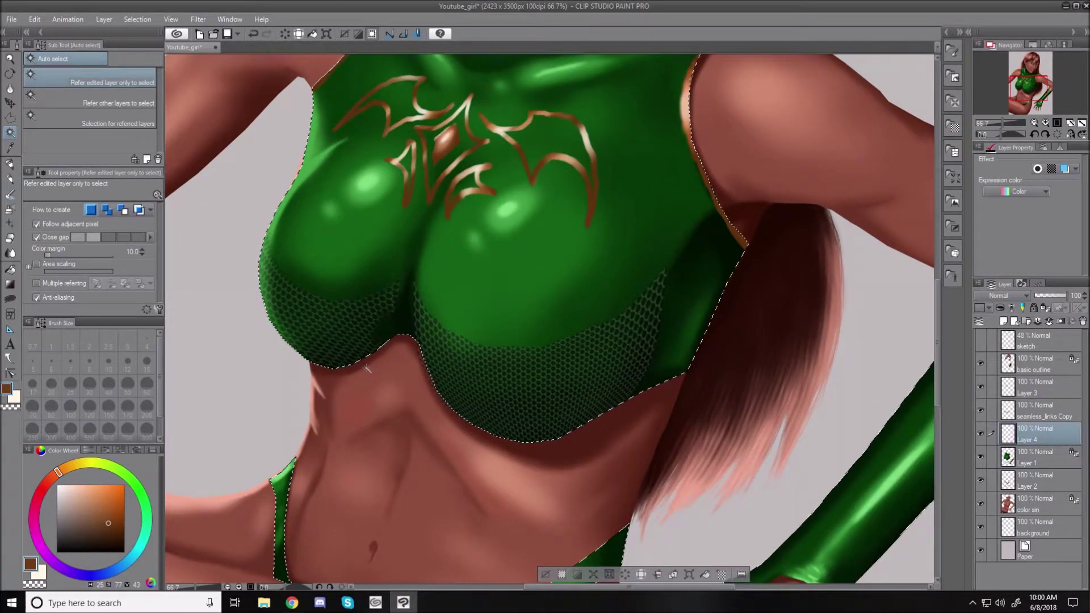
pyautogui.click(9, 208)
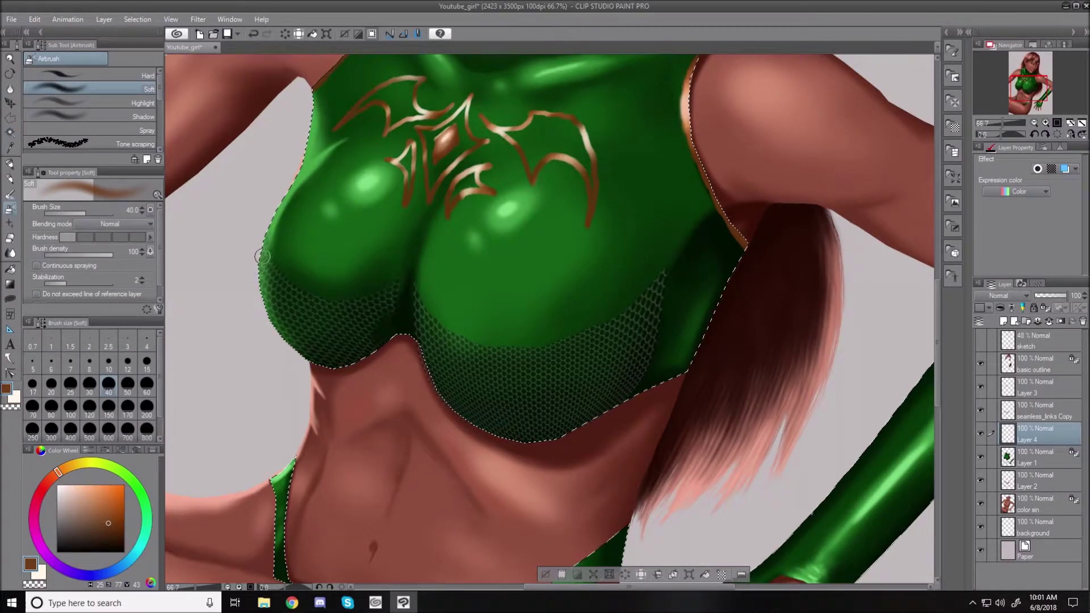
pyautogui.moveTo(263, 247)
pyautogui.mouseDown()
pyautogui.moveTo(277, 301)
pyautogui.moveTo(267, 242)
pyautogui.moveTo(277, 271)
pyautogui.moveTo(270, 263)
pyautogui.moveTo(315, 295)
pyautogui.moveTo(287, 287)
pyautogui.moveTo(270, 263)
pyautogui.moveTo(294, 282)
pyautogui.moveTo(282, 281)
pyautogui.moveTo(284, 302)
pyautogui.moveTo(262, 257)
pyautogui.moveTo(302, 333)
pyautogui.moveTo(277, 317)
pyautogui.moveTo(268, 282)
pyautogui.moveTo(328, 328)
pyautogui.mouseUp()
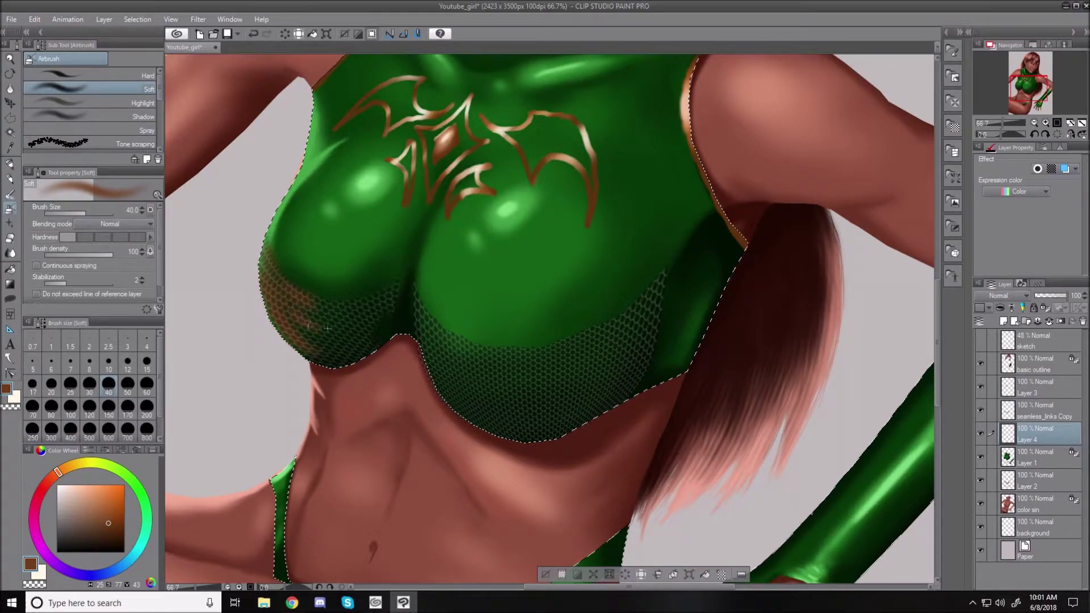
pyautogui.moveTo(282, 281)
pyautogui.mouseDown()
pyautogui.moveTo(379, 309)
pyautogui.moveTo(319, 300)
pyautogui.moveTo(382, 298)
pyautogui.moveTo(374, 303)
pyautogui.moveTo(400, 285)
pyautogui.moveTo(372, 309)
pyautogui.moveTo(290, 304)
pyautogui.moveTo(366, 315)
pyautogui.moveTo(288, 302)
pyautogui.moveTo(297, 286)
pyautogui.moveTo(338, 293)
pyautogui.moveTo(325, 339)
pyautogui.moveTo(297, 337)
pyautogui.moveTo(277, 316)
pyautogui.moveTo(276, 293)
pyautogui.moveTo(358, 335)
pyautogui.moveTo(364, 351)
pyautogui.moveTo(375, 322)
pyautogui.moveTo(337, 320)
pyautogui.moveTo(321, 340)
pyautogui.moveTo(352, 352)
pyautogui.moveTo(391, 331)
pyautogui.moveTo(383, 319)
pyautogui.moveTo(371, 327)
pyautogui.moveTo(387, 307)
pyautogui.moveTo(400, 316)
pyautogui.moveTo(404, 289)
pyautogui.moveTo(406, 338)
pyautogui.moveTo(408, 307)
pyautogui.moveTo(424, 326)
pyautogui.moveTo(408, 297)
pyautogui.moveTo(433, 327)
pyautogui.moveTo(408, 289)
pyautogui.moveTo(412, 330)
pyautogui.moveTo(414, 319)
pyautogui.moveTo(465, 356)
pyautogui.mouseUp()
pyautogui.moveTo(418, 312)
pyautogui.mouseDown()
pyautogui.moveTo(532, 379)
pyautogui.moveTo(410, 328)
pyautogui.moveTo(423, 348)
pyautogui.moveTo(436, 344)
pyautogui.moveTo(497, 391)
pyautogui.moveTo(471, 386)
pyautogui.moveTo(434, 372)
pyautogui.moveTo(453, 364)
pyautogui.moveTo(443, 353)
pyautogui.moveTo(458, 364)
pyautogui.moveTo(449, 373)
pyautogui.moveTo(429, 356)
pyautogui.moveTo(468, 374)
pyautogui.moveTo(537, 368)
pyautogui.moveTo(465, 353)
pyautogui.moveTo(557, 362)
pyautogui.moveTo(566, 351)
pyautogui.moveTo(579, 377)
pyautogui.moveTo(504, 364)
pyautogui.moveTo(521, 368)
pyautogui.moveTo(485, 389)
pyautogui.moveTo(492, 402)
pyautogui.moveTo(587, 400)
pyautogui.moveTo(584, 378)
pyautogui.moveTo(604, 357)
pyautogui.moveTo(549, 399)
pyautogui.moveTo(542, 380)
pyautogui.moveTo(555, 358)
pyautogui.moveTo(620, 328)
pyautogui.moveTo(623, 371)
pyautogui.moveTo(583, 379)
pyautogui.moveTo(609, 339)
pyautogui.mouseUp()
pyautogui.press(']')
pyautogui.press(']')
pyautogui.press(']')
pyautogui.press(']')
# Fill the outer end of the right breast's mesh area with brown up to its side edge, using the Soft airbrush at sizes 30 and 25.
pyautogui.press('[')
pyautogui.press('[')
pyautogui.press('[')
pyautogui.press('[')
pyautogui.press('[')
pyautogui.press('[')
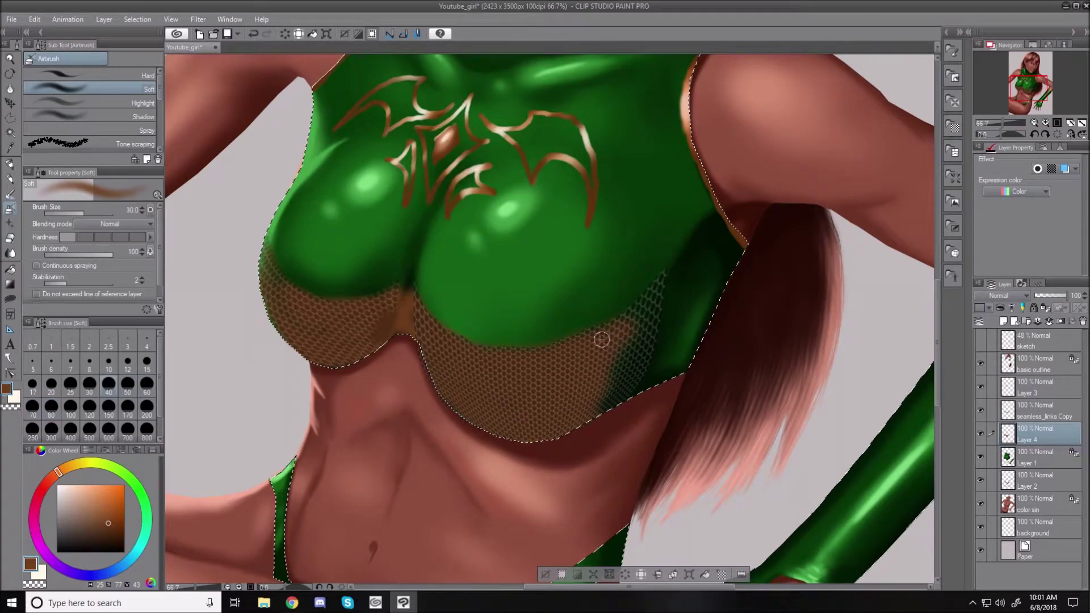
pyautogui.moveTo(636, 312)
pyautogui.mouseDown()
pyautogui.moveTo(662, 274)
pyautogui.moveTo(632, 315)
pyautogui.moveTo(662, 274)
pyautogui.moveTo(630, 317)
pyautogui.moveTo(660, 275)
pyautogui.moveTo(611, 405)
pyautogui.mouseUp()
pyautogui.moveTo(651, 302); pyautogui.dragTo(627, 394)
pyautogui.moveTo(644, 338)
pyautogui.mouseDown()
pyautogui.moveTo(658, 284)
pyautogui.moveTo(655, 303)
pyautogui.mouseUp()
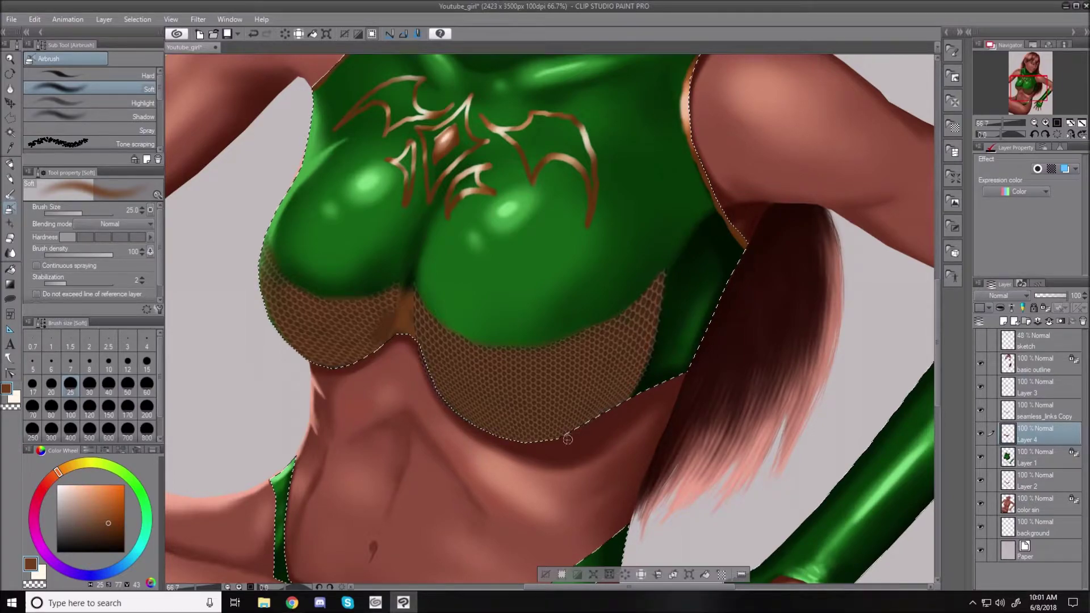
# Darken the gap between the breasts with the Soft airbrush at size 25 in near-black brown.
pyautogui.click(114, 538)
pyautogui.click(116, 543)
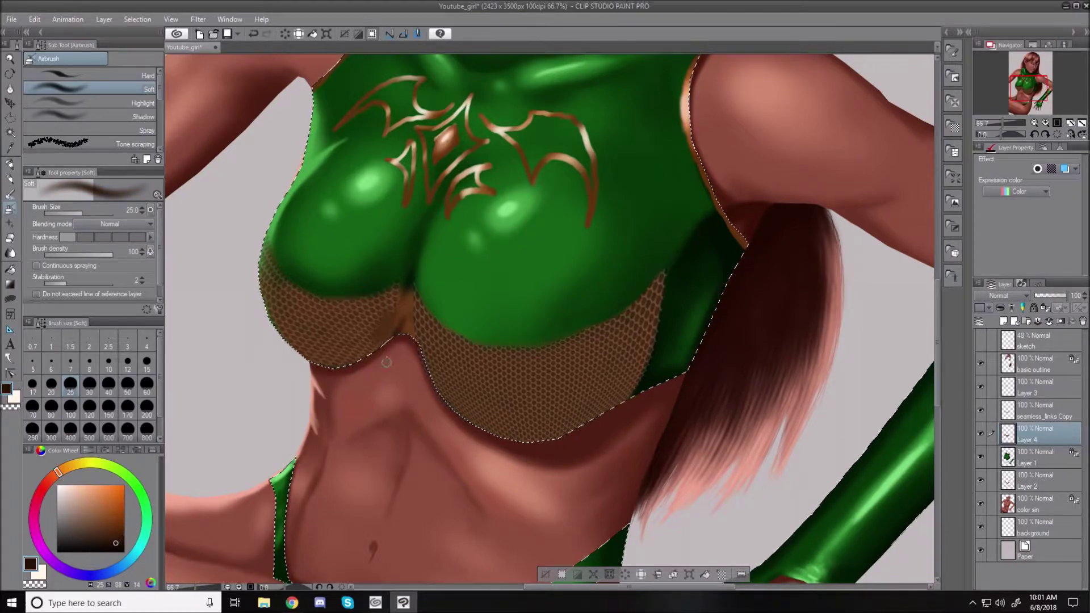
pyautogui.moveTo(398, 327); pyautogui.dragTo(399, 287)
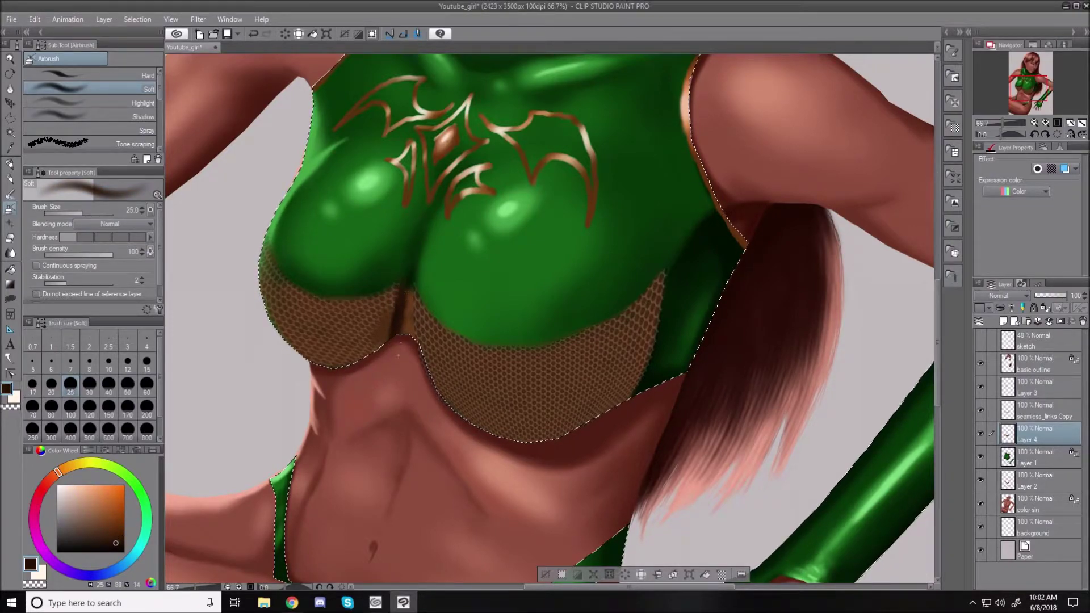
pyautogui.moveTo(402, 350); pyautogui.dragTo(410, 286)
# Shade the lower and outer edges of both mesh areas in near-black brown with the Soft airbrush at size 80.
pyautogui.press(']')
pyautogui.press(']')
pyautogui.press(']')
pyautogui.press(']')
pyautogui.press(']')
pyautogui.press(']')
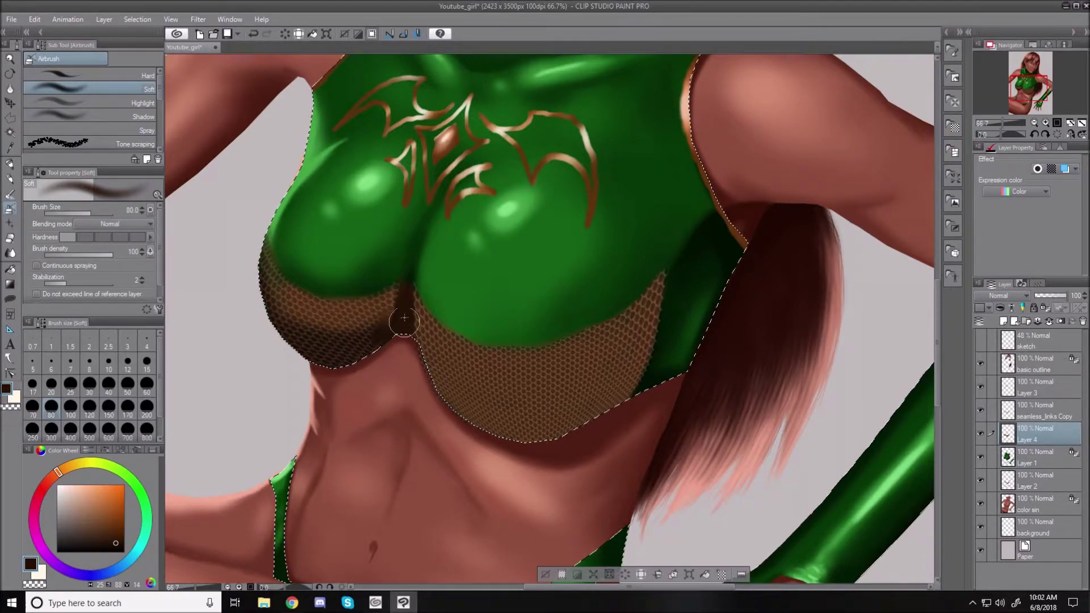
pyautogui.moveTo(440, 378)
pyautogui.mouseDown()
pyautogui.moveTo(519, 421)
pyautogui.moveTo(450, 401)
pyautogui.mouseUp()
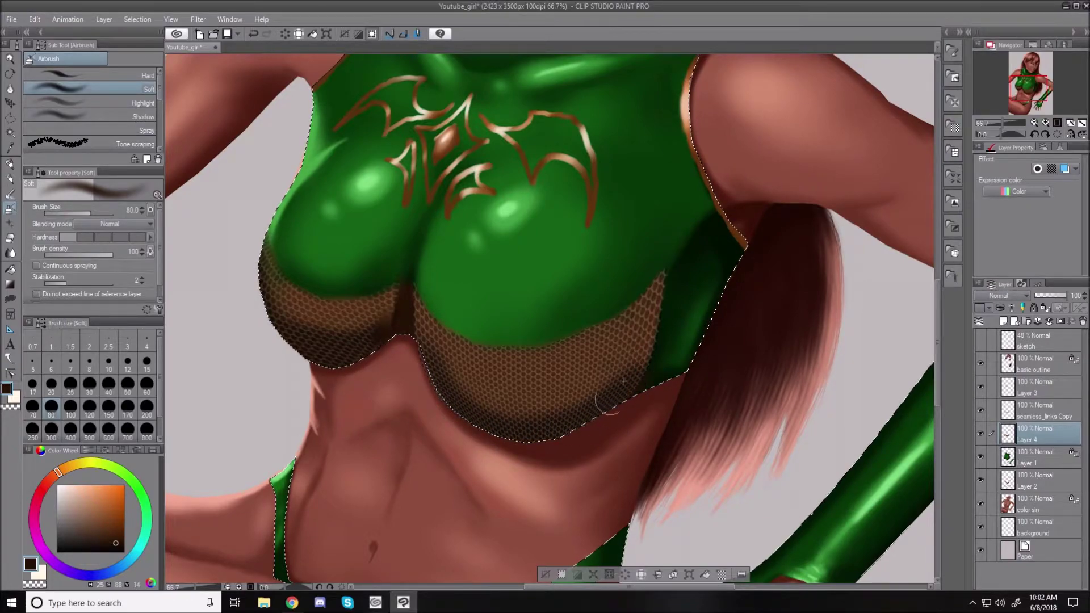
pyautogui.moveTo(608, 390); pyautogui.dragTo(477, 399)
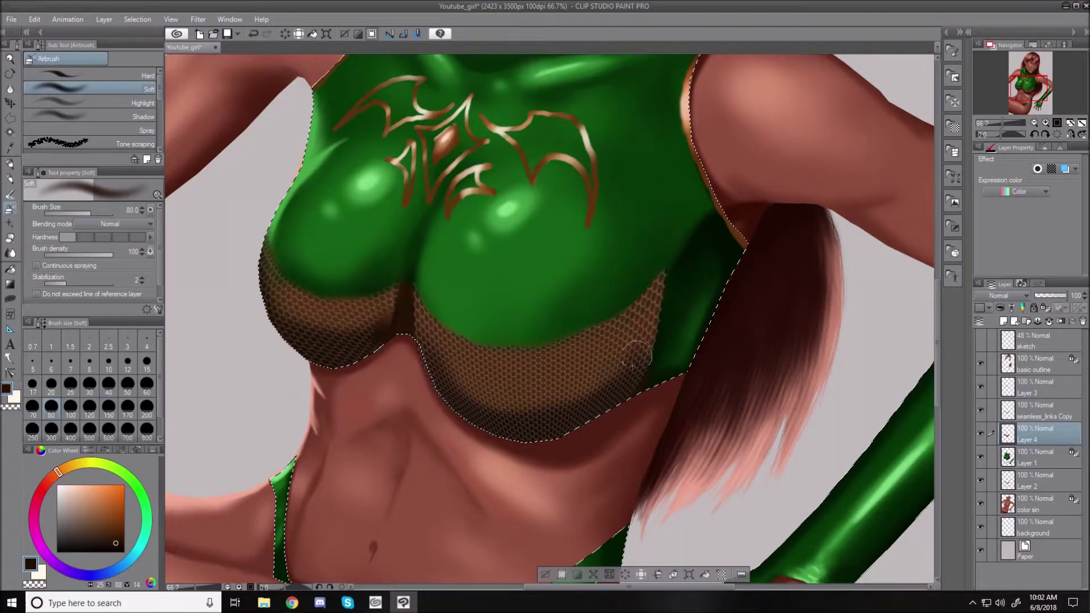
pyautogui.moveTo(382, 314); pyautogui.dragTo(394, 311)
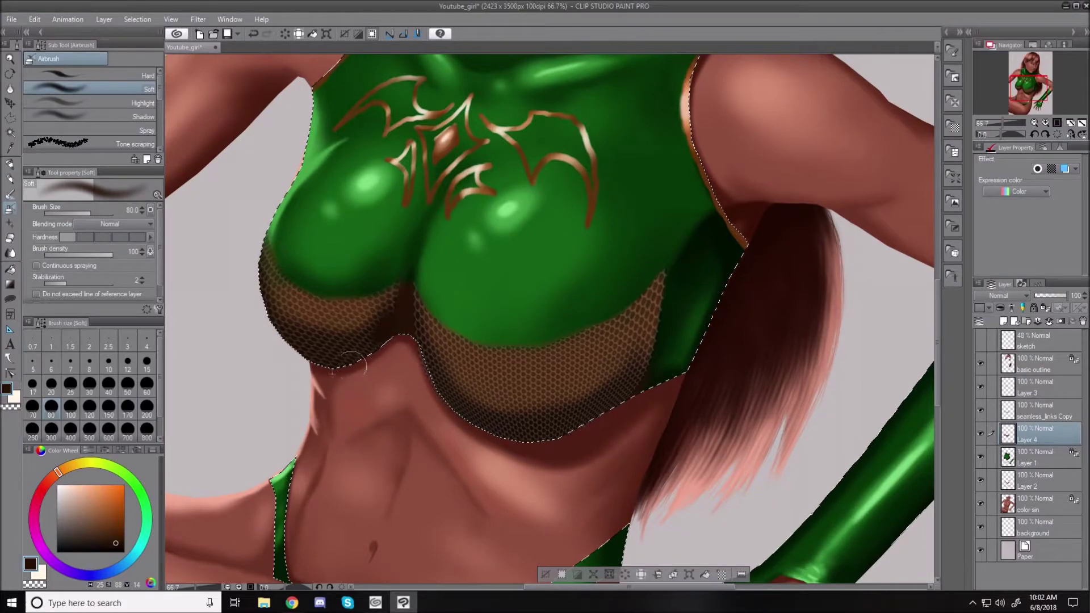
# Airbrush soft light-tan highlights on the upper part of both breasts' mesh areas at size 80, undoing and redoing the right one.
pyautogui.keyDown('alt'); pyautogui.click(421, 354); pyautogui.keyUp('alt')
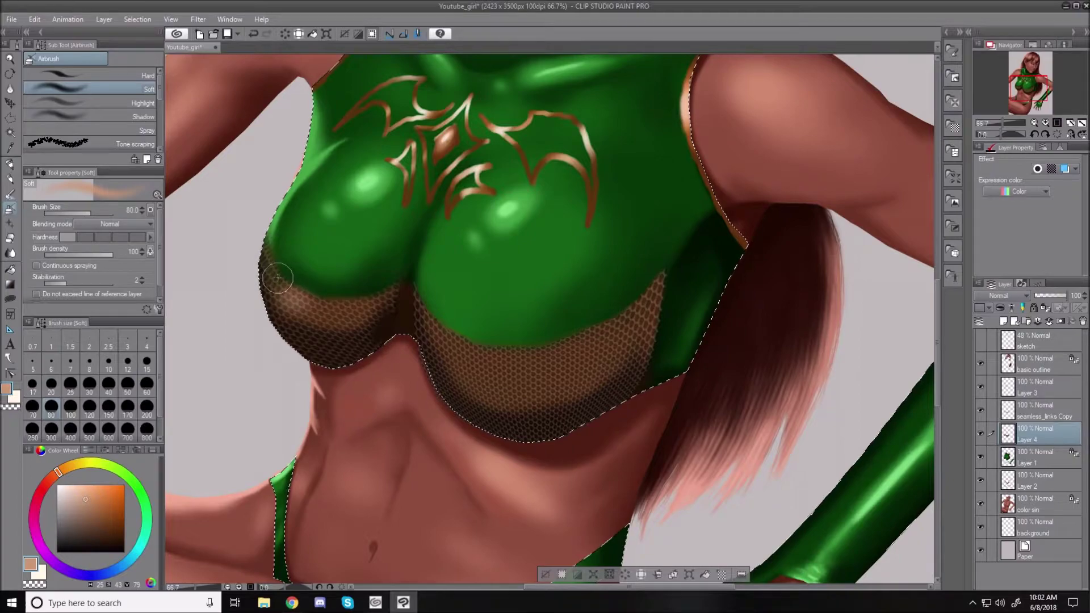
pyautogui.moveTo(479, 365)
pyautogui.mouseDown()
pyautogui.moveTo(450, 336)
pyautogui.moveTo(483, 368)
pyautogui.moveTo(457, 360)
pyautogui.moveTo(527, 355)
pyautogui.moveTo(583, 412)
pyautogui.moveTo(579, 425)
pyautogui.moveTo(556, 407)
pyautogui.mouseUp()
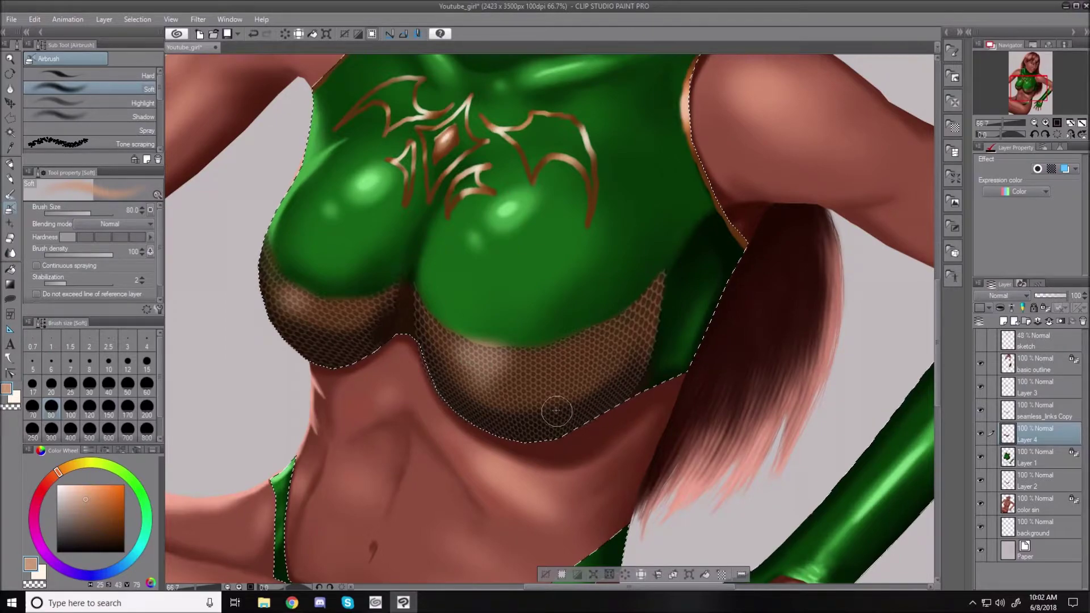
pyautogui.hotkey('ctrl', 'z')
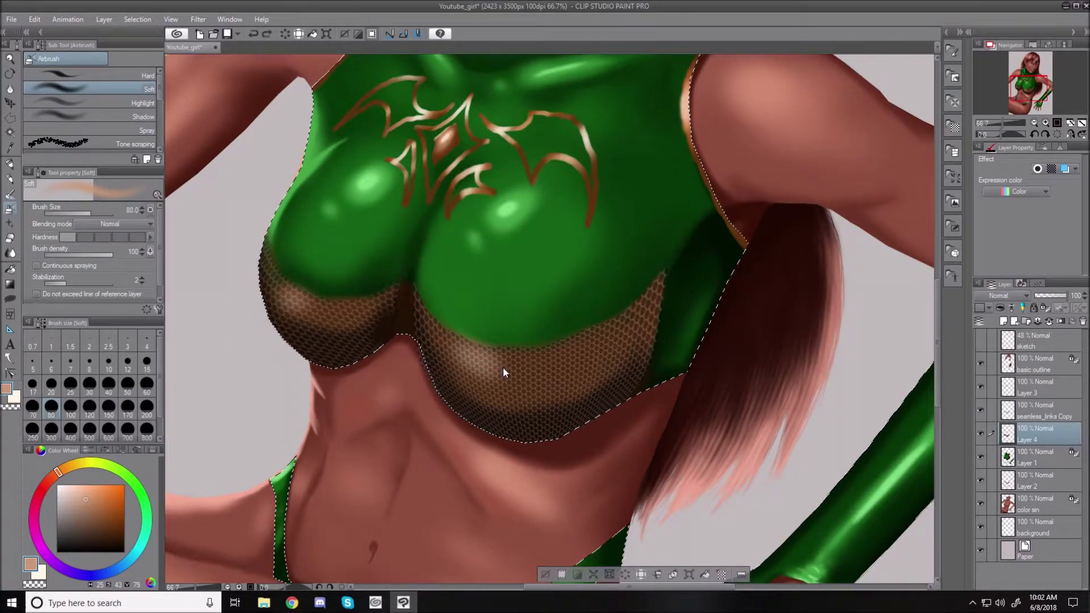
pyautogui.hotkey('ctrl', 'z')
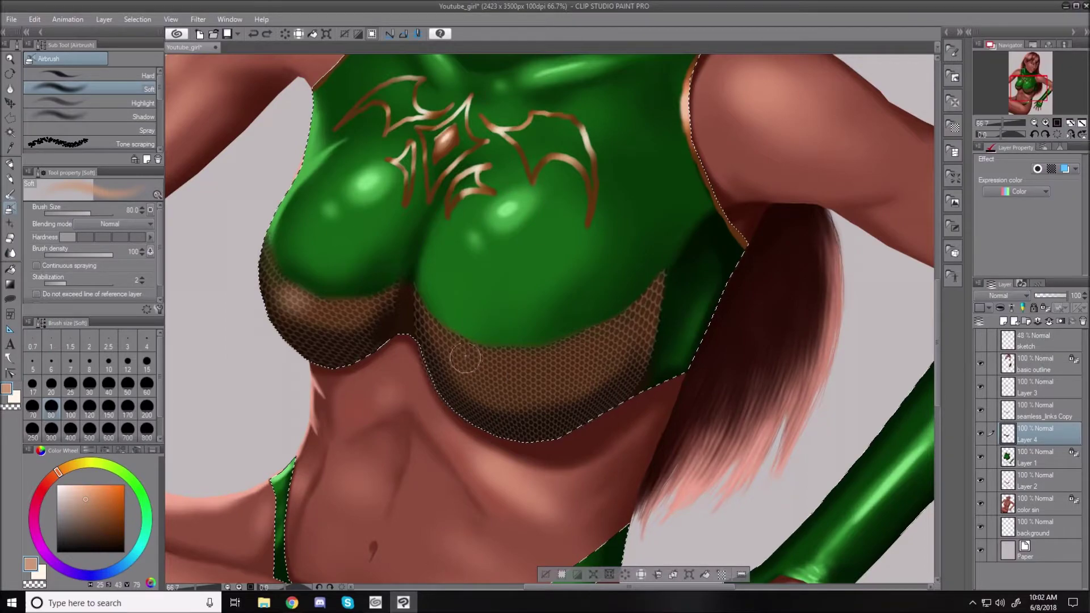
pyautogui.moveTo(480, 363)
pyautogui.mouseDown()
pyautogui.moveTo(453, 348)
pyautogui.moveTo(518, 369)
pyautogui.moveTo(461, 362)
pyautogui.moveTo(477, 371)
pyautogui.moveTo(457, 348)
pyautogui.moveTo(555, 369)
pyautogui.mouseUp()
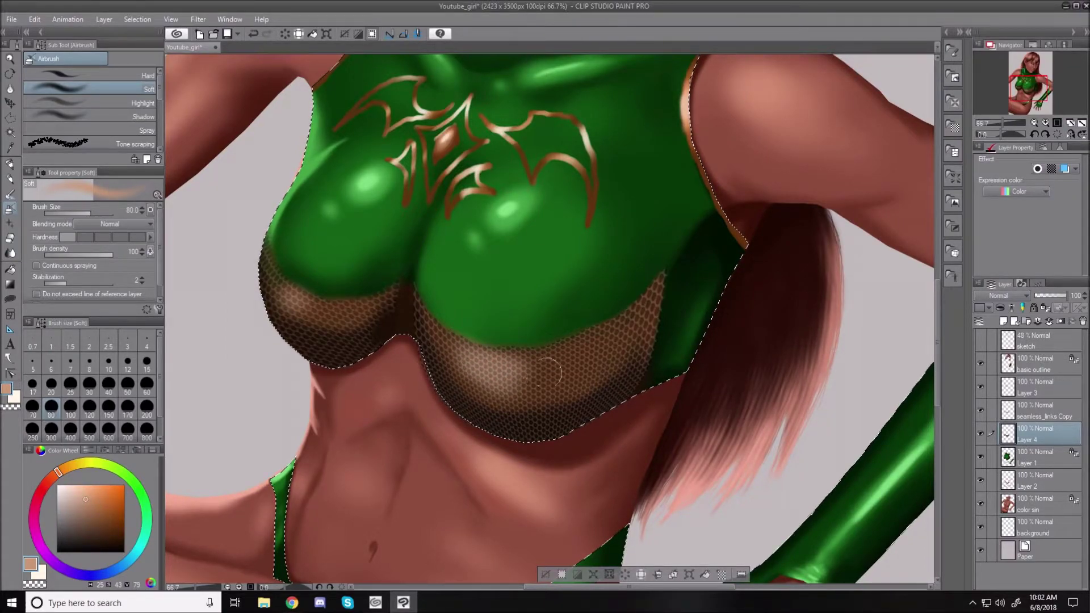
pyautogui.moveTo(313, 301); pyautogui.dragTo(277, 280)
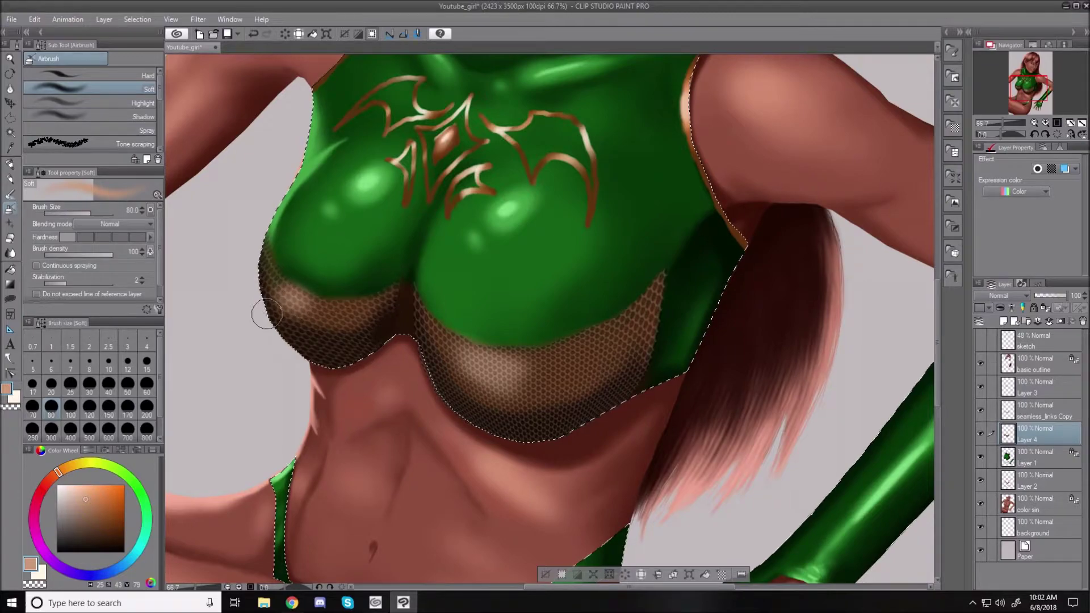
# Paint thin light-tan rim light along the mesh areas' outer and lower edges, reducing the Soft airbrush to size 12, and clear the selection.
pyautogui.press('[')
pyautogui.press('[')
pyautogui.press('[')
pyautogui.press('[')
pyautogui.press('[')
pyautogui.press('[')
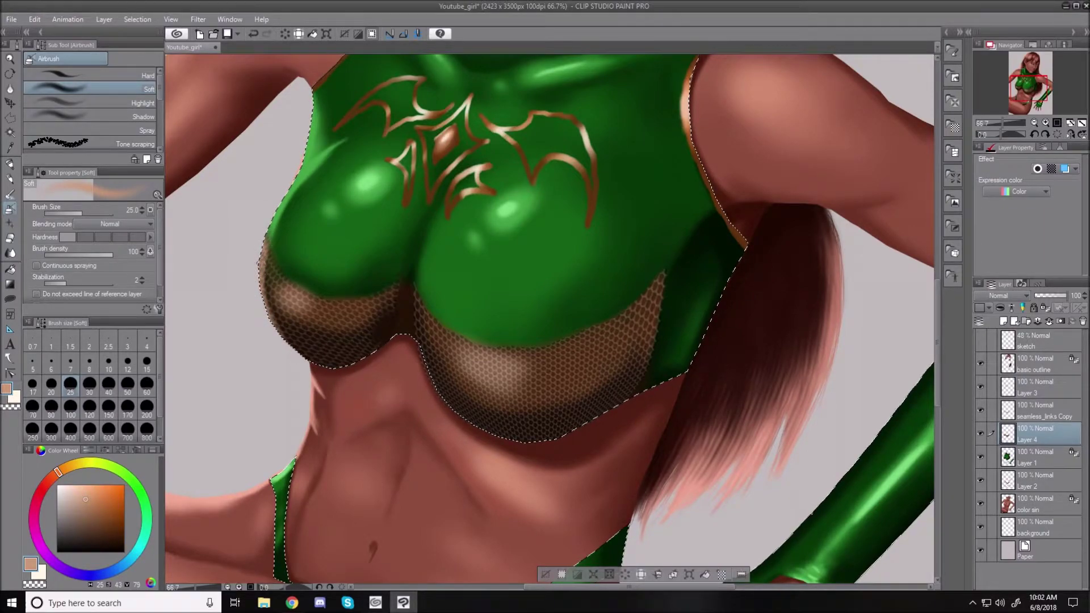
pyautogui.press('[')
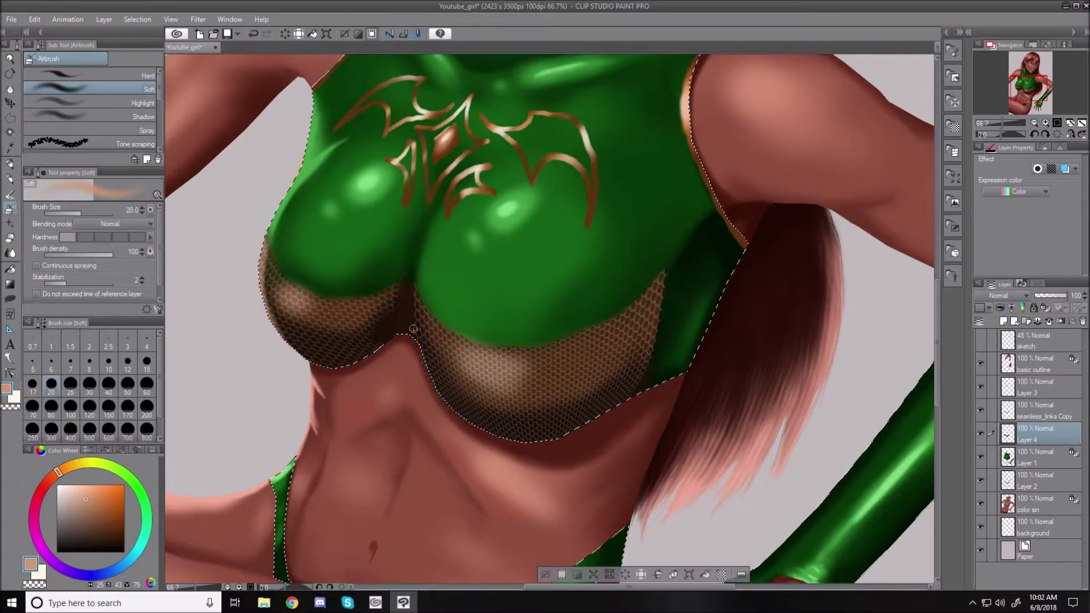
pyautogui.press('[')
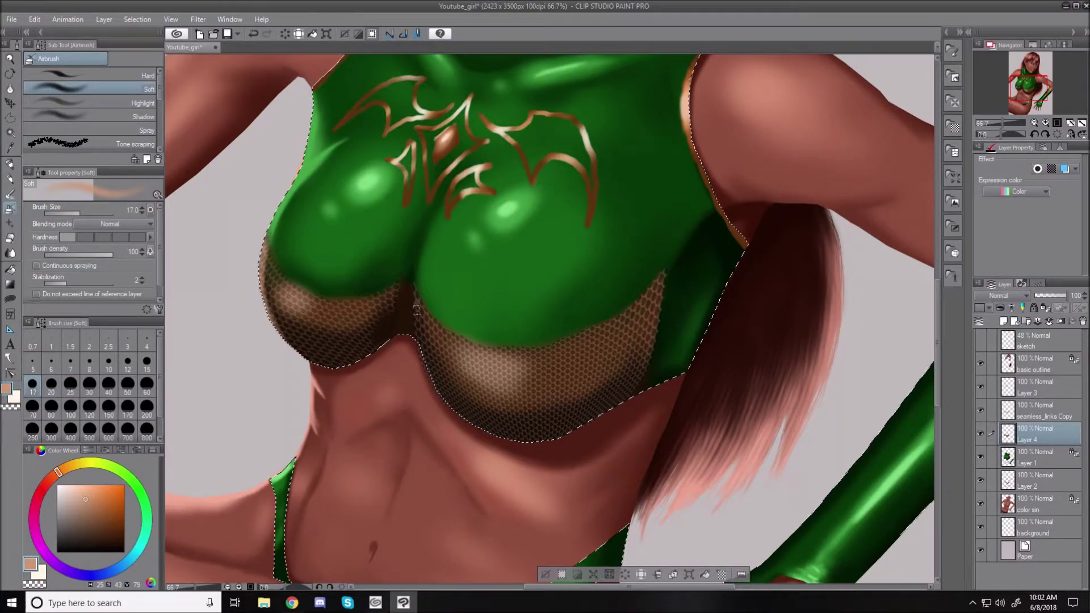
pyautogui.press('[')
pyautogui.press('[')
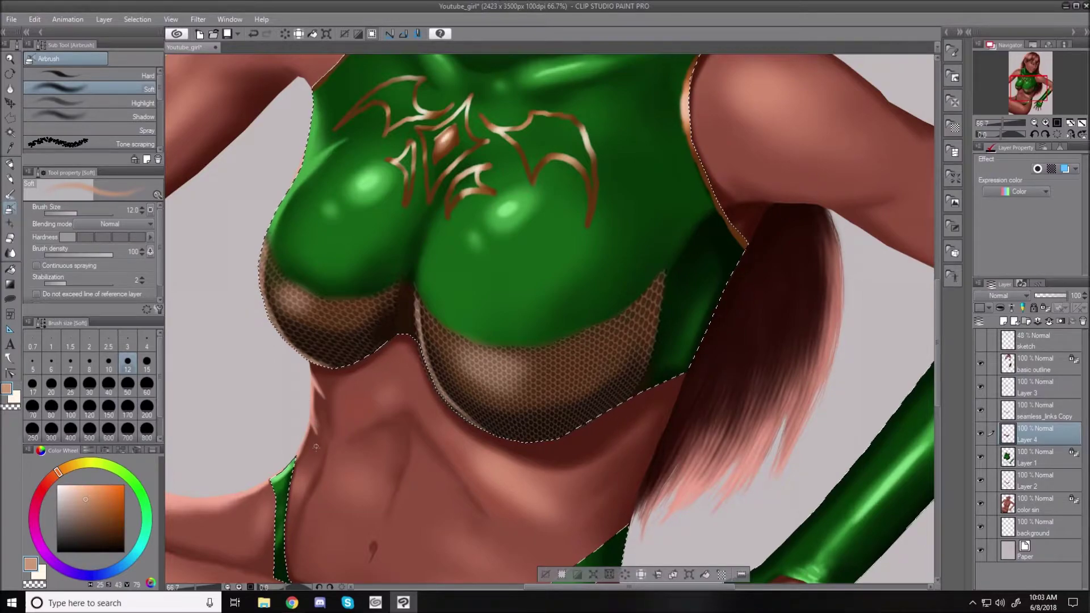
pyautogui.click(544, 575)
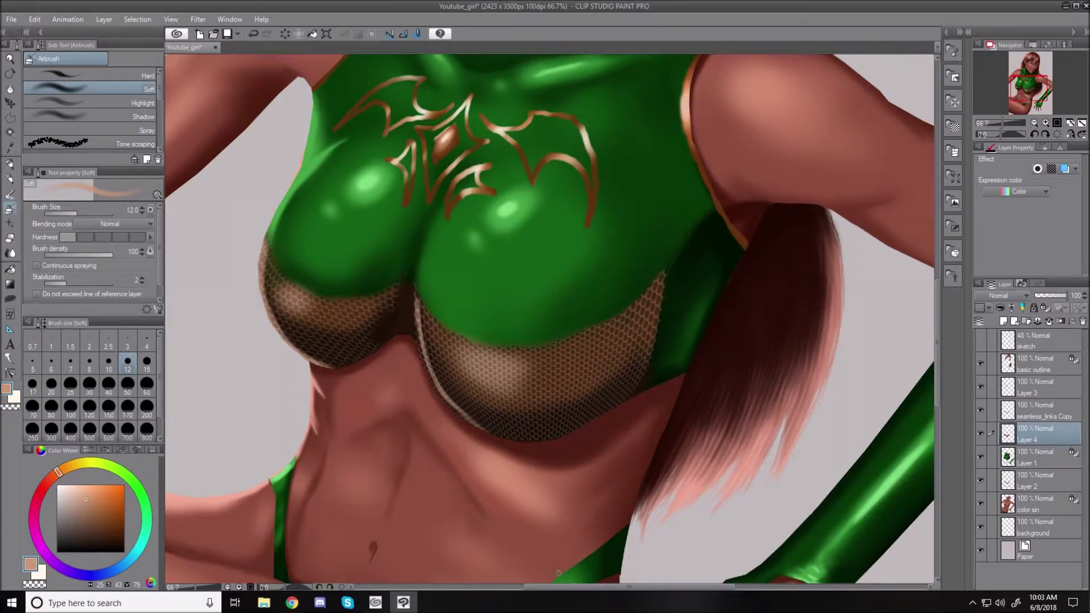
# Merge the seamless_links Copy layer into Layer 4, and merge the result down into Layer 1, which holds the green outfit.
pyautogui.hotkey('ctrl', '0')
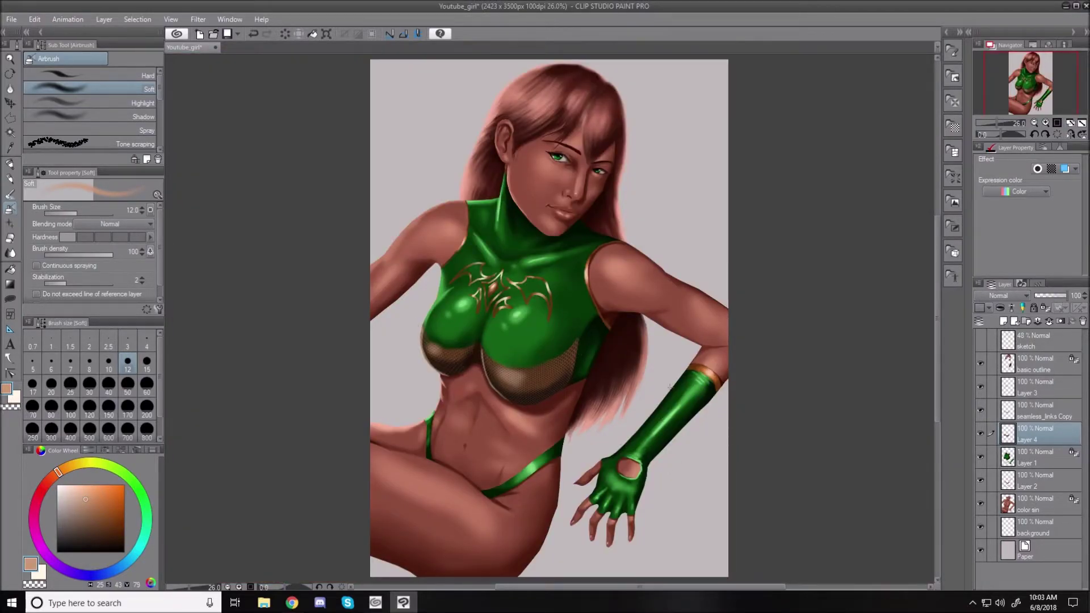
pyautogui.click(1038, 413)
pyautogui.rightClick(1038, 414)
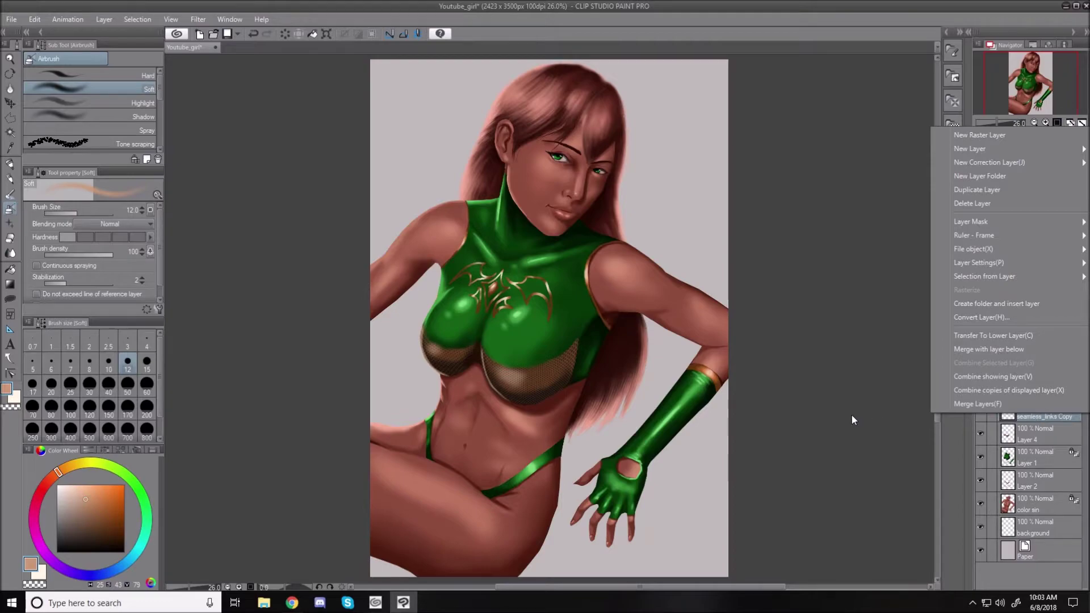
pyautogui.click(974, 408)
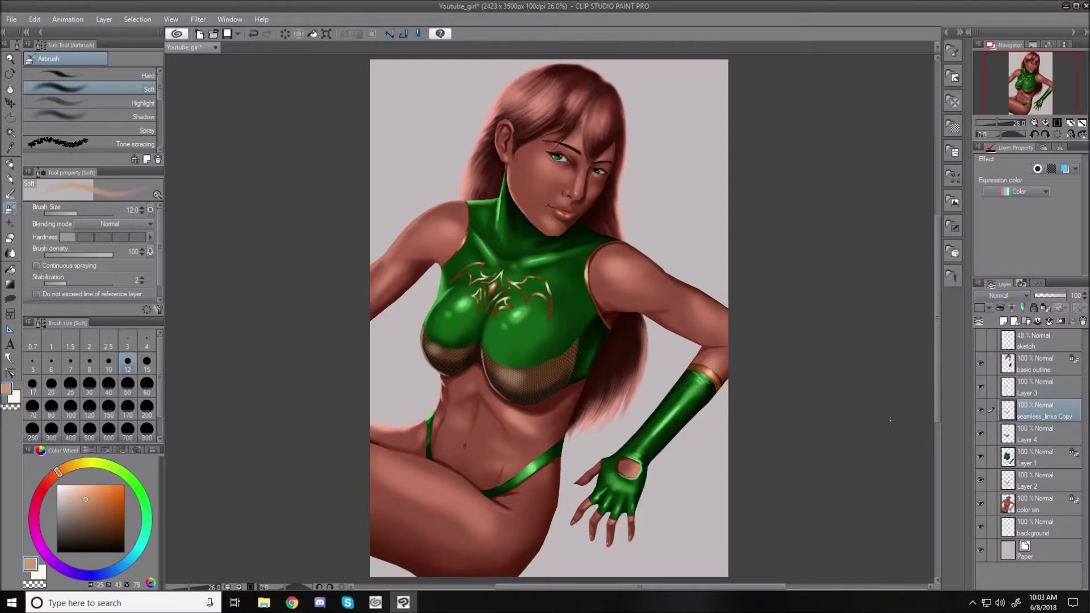
pyautogui.click(1047, 322)
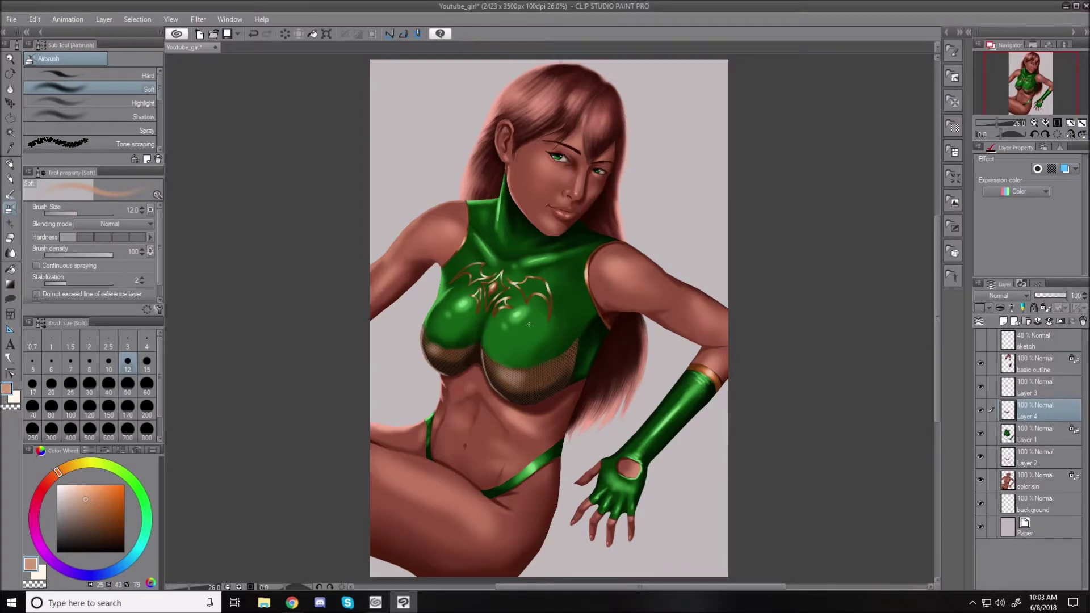
pyautogui.scroll(5, 529, 324)
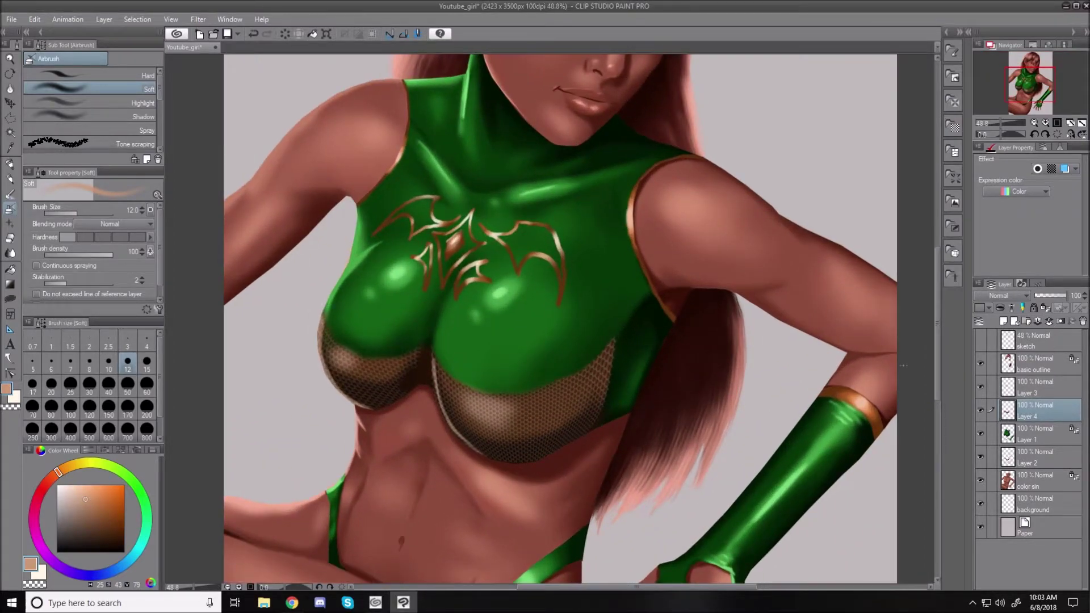
pyautogui.click(1048, 319)
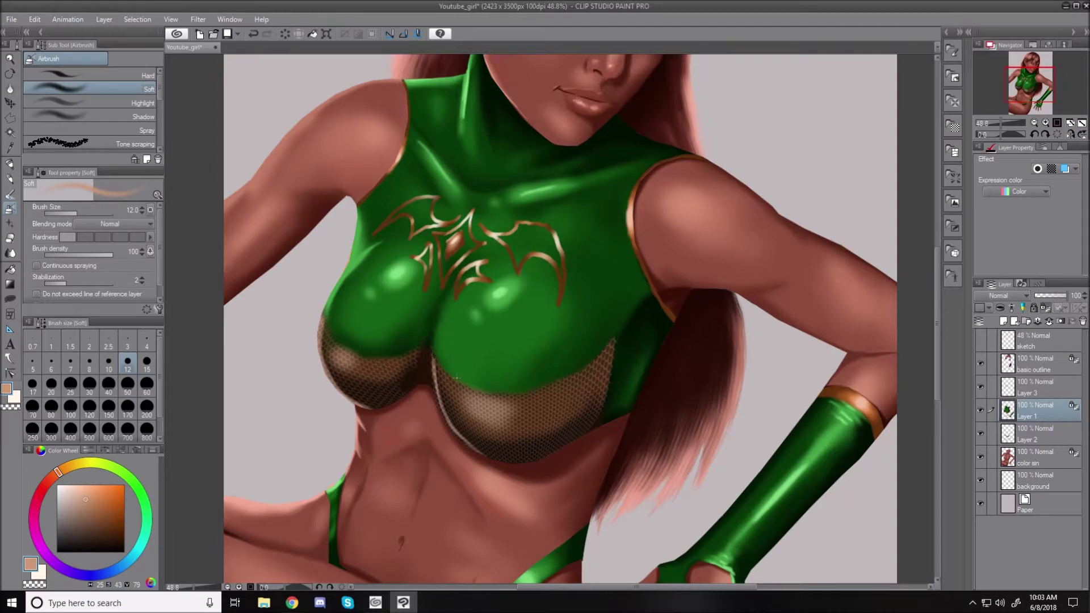
# Select the green chest area with a Polyline selection that follows the mesh border under both breasts and closes above the gold emblem.
pyautogui.scroll(2, 469, 410)
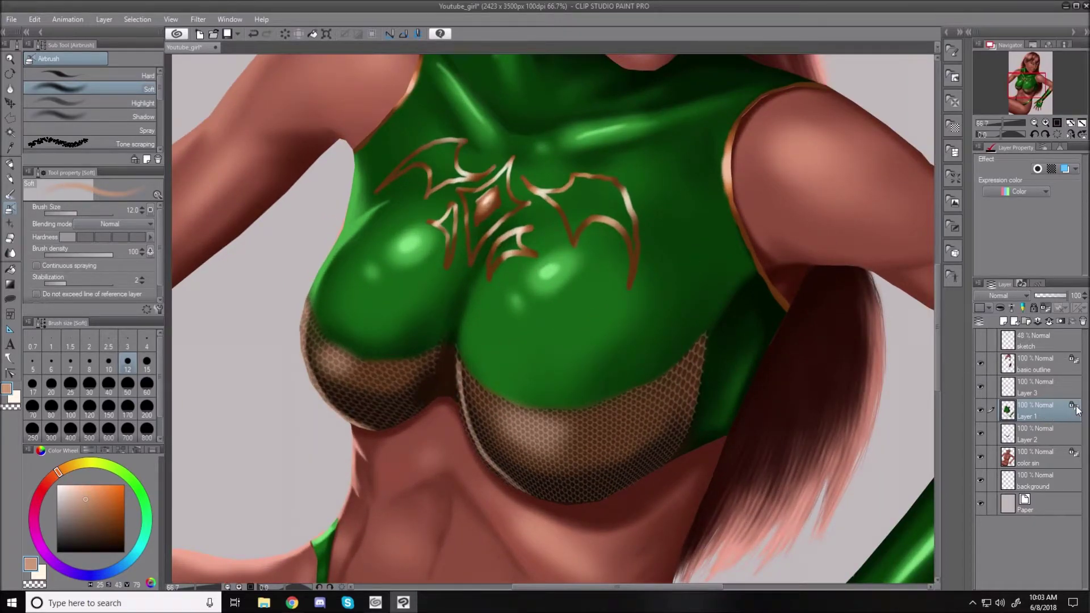
pyautogui.click(10, 118)
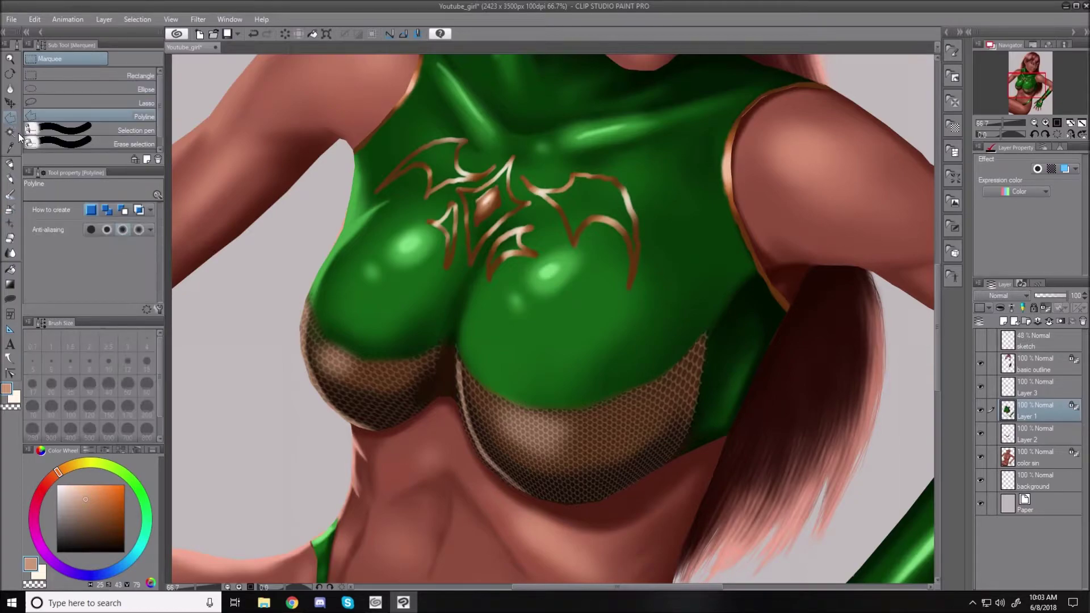
pyautogui.click(317, 273)
pyautogui.click(310, 293)
pyautogui.click(320, 328)
pyautogui.click(337, 343)
pyautogui.click(376, 364)
pyautogui.click(419, 353)
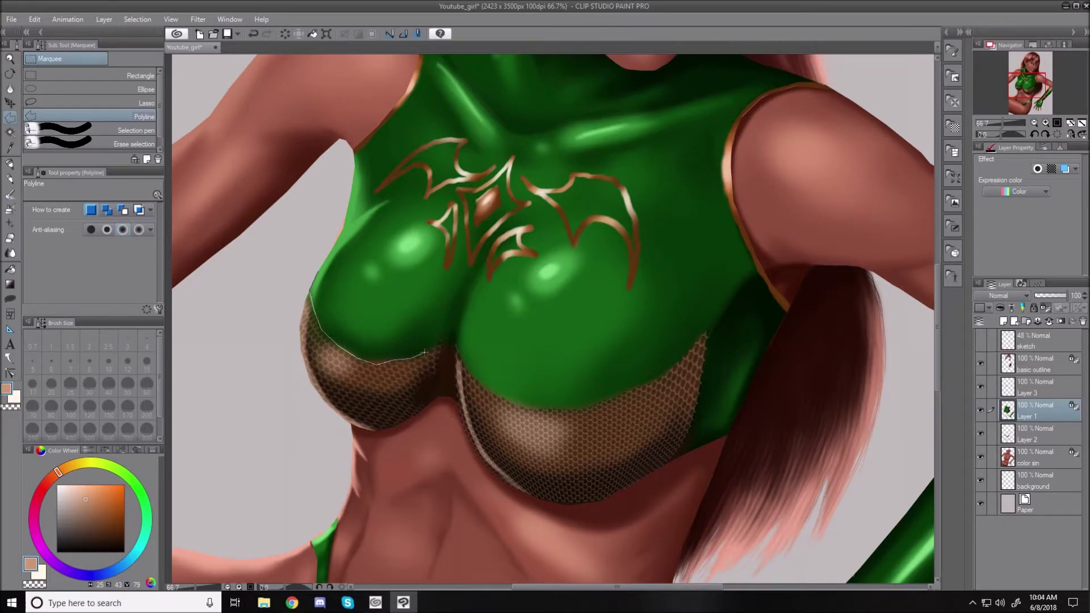
pyautogui.click(452, 333)
pyautogui.click(465, 367)
pyautogui.click(501, 399)
pyautogui.click(576, 408)
pyautogui.click(599, 402)
pyautogui.click(655, 376)
pyautogui.click(715, 325)
pyautogui.click(734, 296)
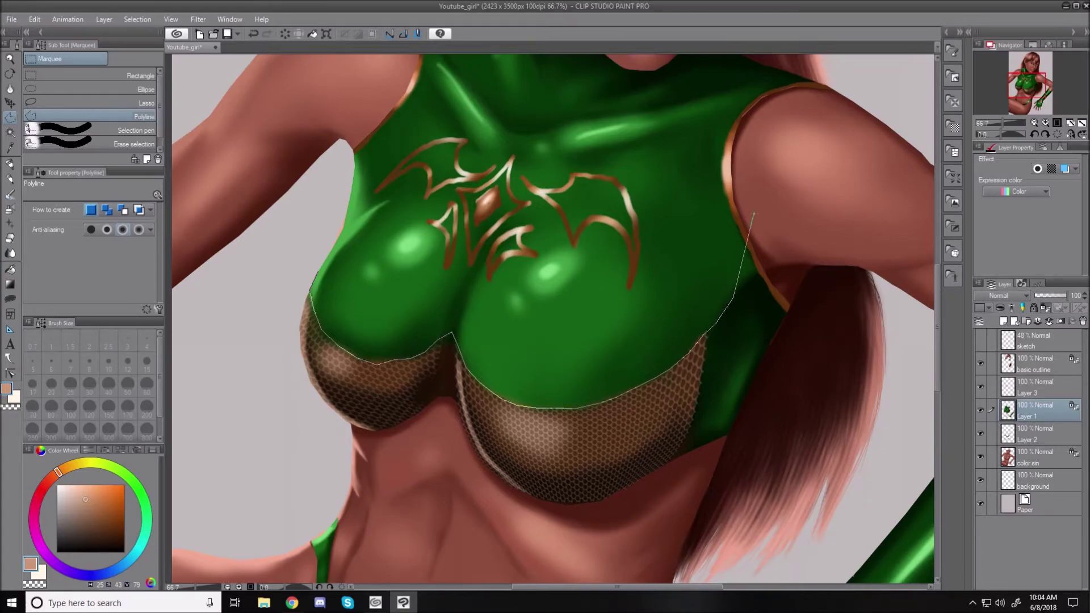
pyautogui.click(740, 233)
pyautogui.click(702, 135)
pyautogui.click(514, 124)
pyautogui.click(386, 146)
pyautogui.click(345, 211)
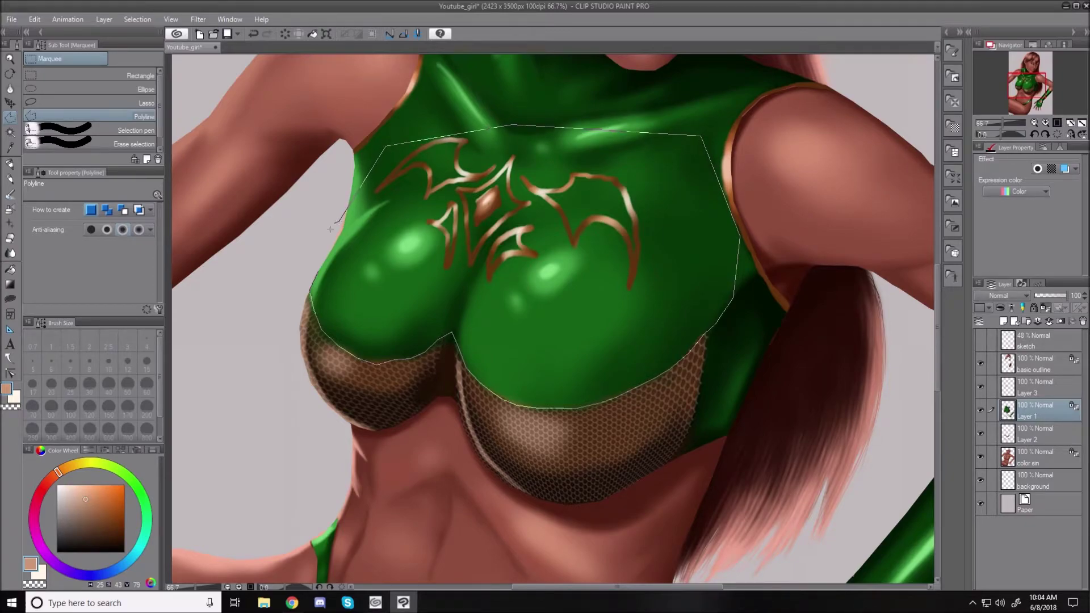
pyautogui.doubleClick(318, 266)
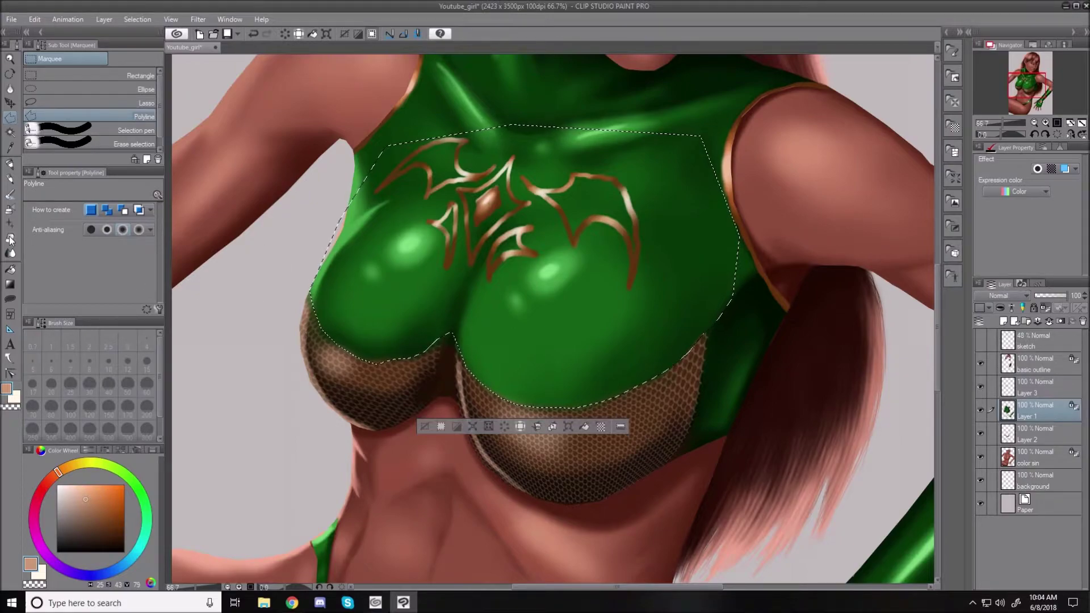
# Shade the green fabric along the mesh border in a darkened sampled green with the Soft airbrush at size 20, undoing and redoing the last stroke.
pyautogui.click(10, 209)
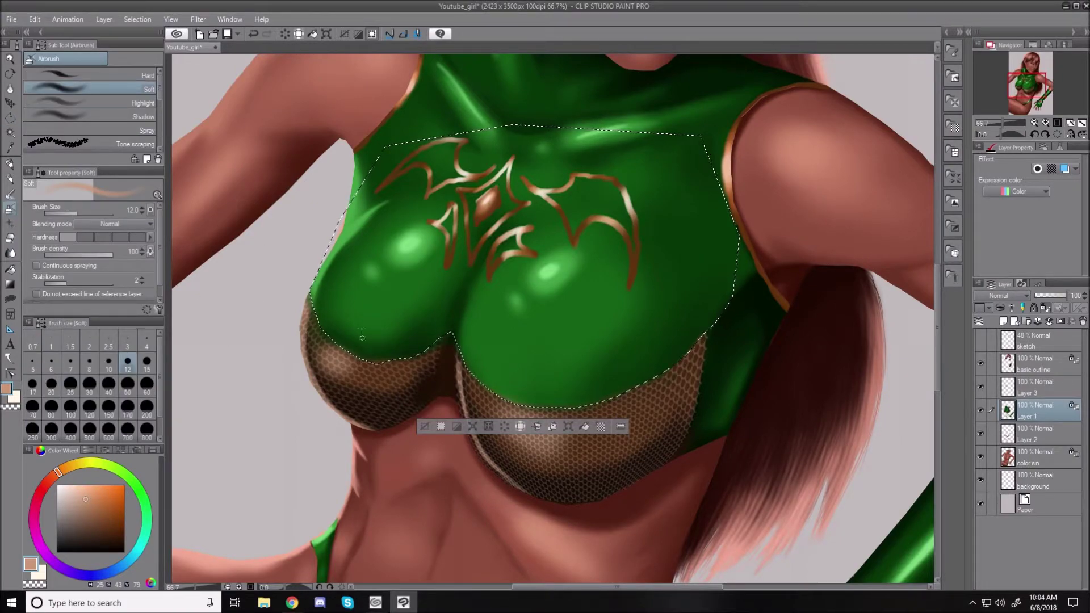
pyautogui.keyDown('alt'); pyautogui.click(330, 336); pyautogui.keyUp('alt')
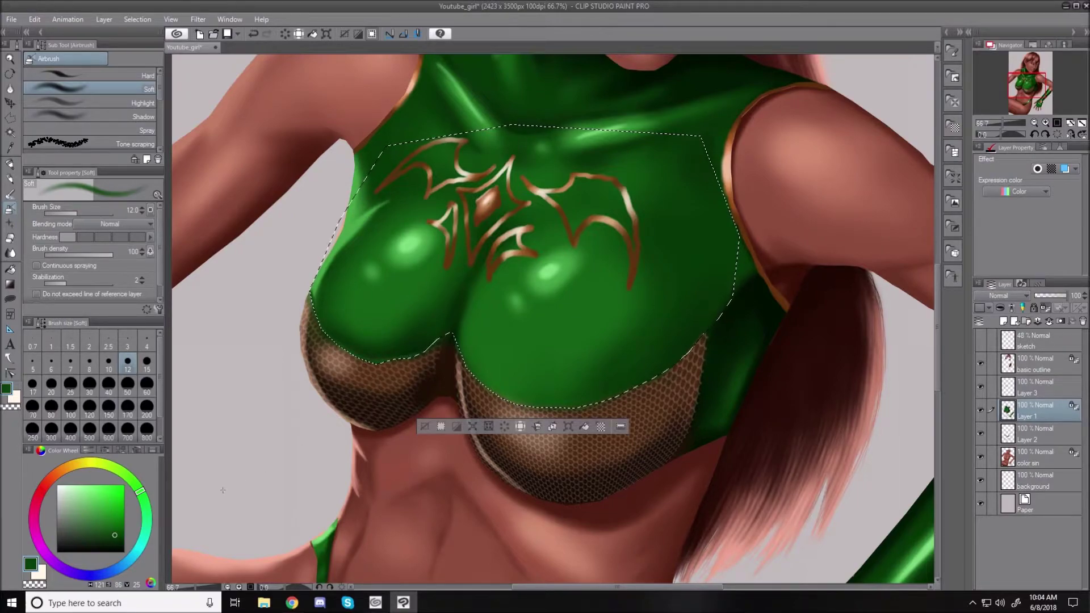
pyautogui.click(116, 539)
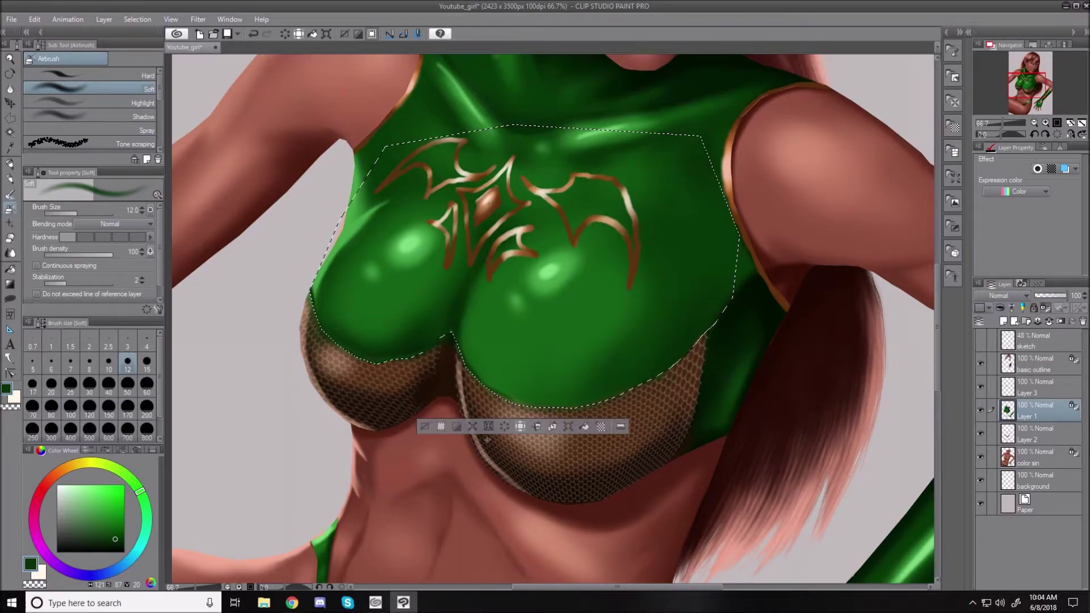
pyautogui.press(']')
pyautogui.press(']')
pyautogui.press(']')
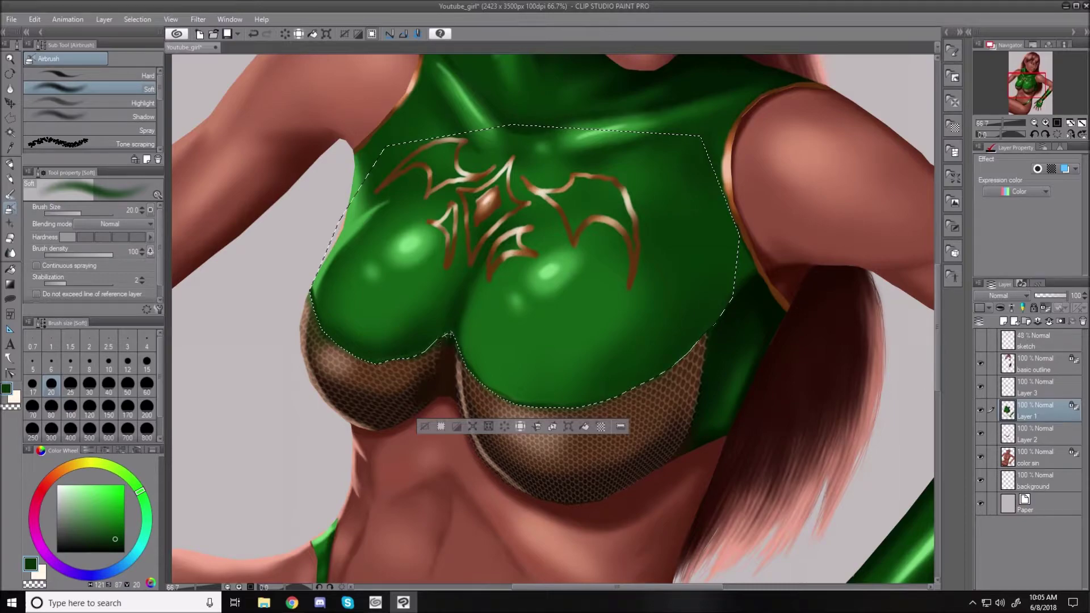
pyautogui.hotkey('ctrl', 'z')
pyautogui.hotkey('ctrl', 'y')
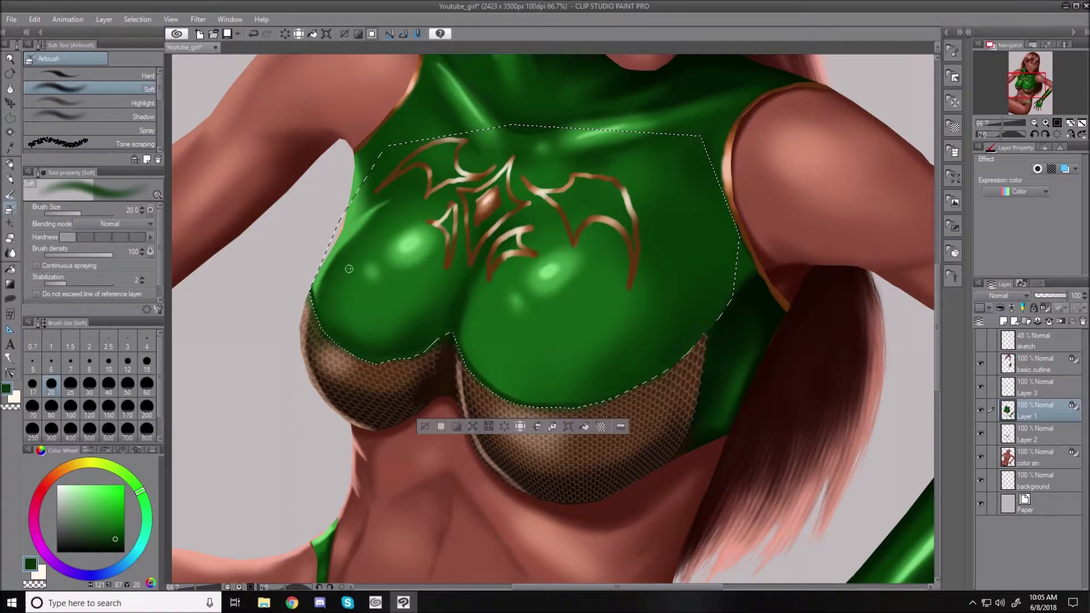
# Paint a mid-green trim band along the selection's lower edge with the Soft airbrush at size 10, using green sampled from the left breast.
pyautogui.keyDown('alt'); pyautogui.click(381, 316); pyautogui.keyUp('alt')
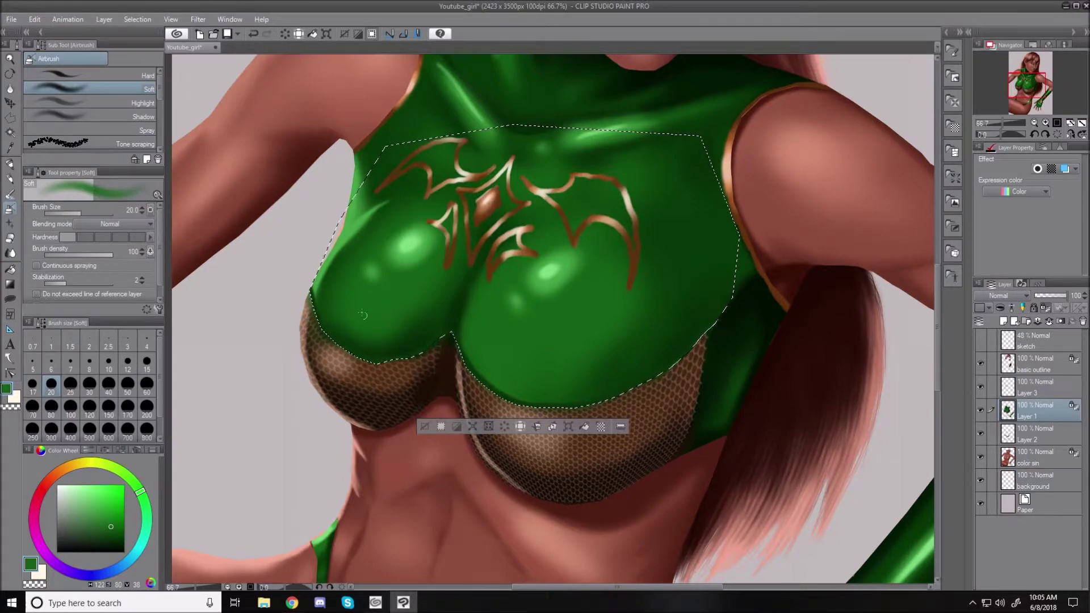
pyautogui.scroll(4, 337, 310)
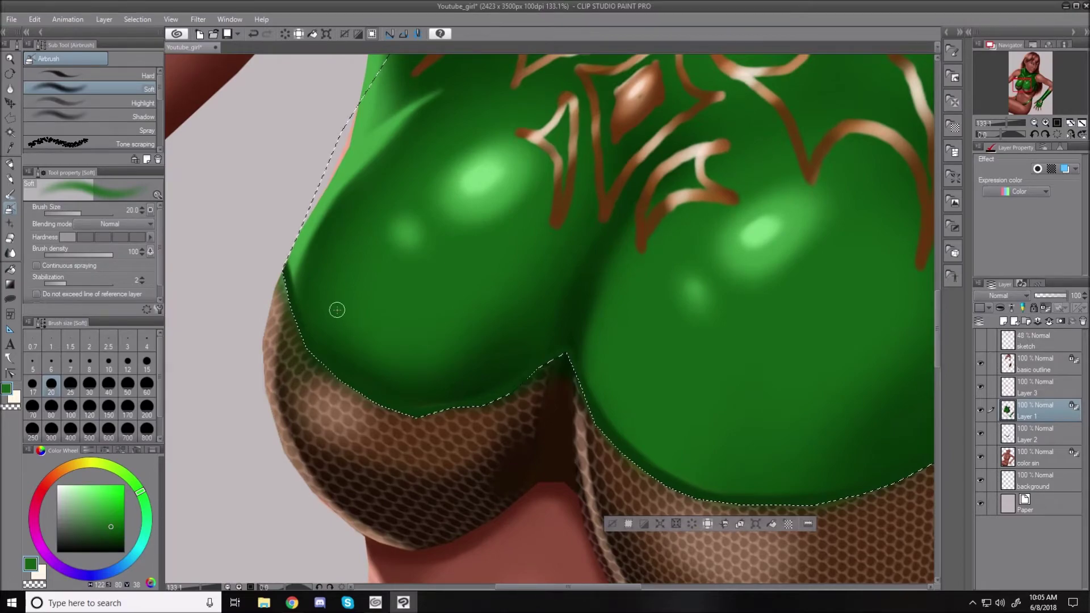
pyautogui.press('[')
pyautogui.press('[')
pyautogui.press('[')
pyautogui.press('[')
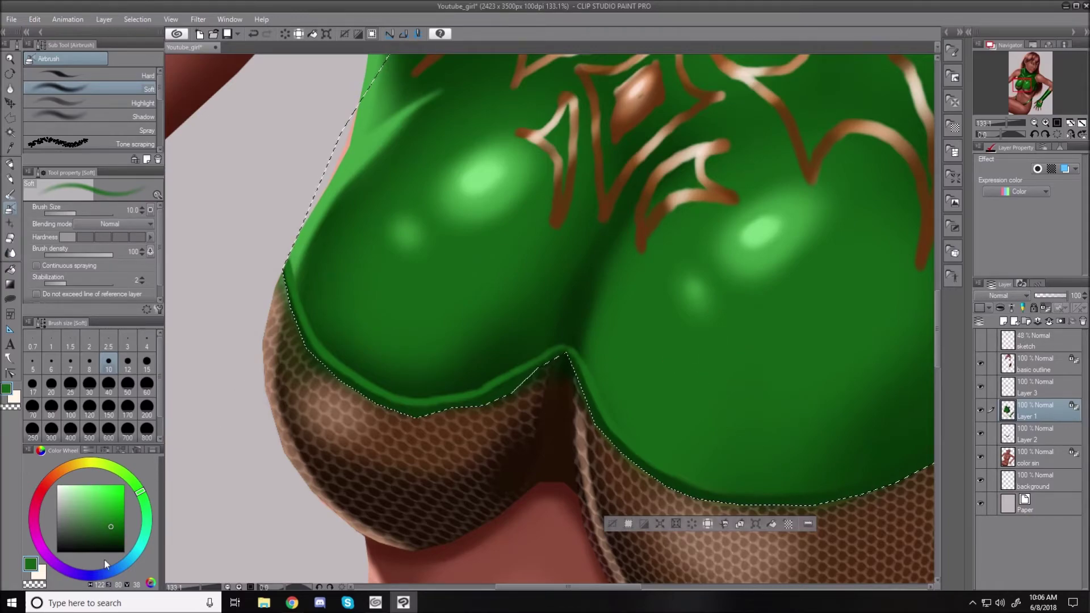
# Outline the trim band's inner edge with a thin dark-green shadow line on the right breast, using the Soft airbrush at size 4.
pyautogui.click(116, 538)
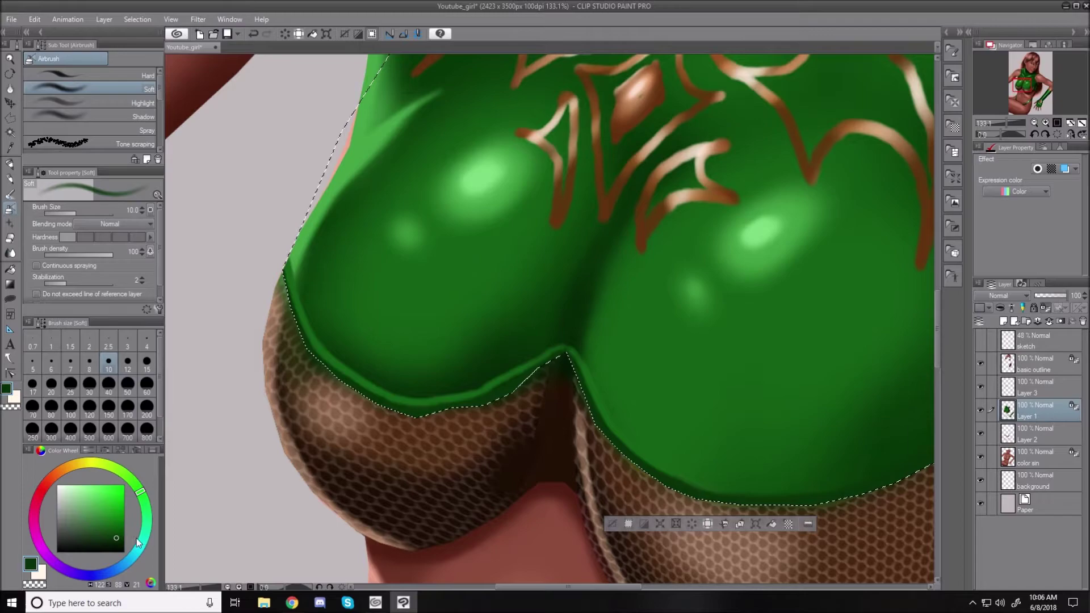
pyautogui.press('[')
pyautogui.press('[')
pyautogui.press('[')
pyautogui.press('[')
pyautogui.press('[')
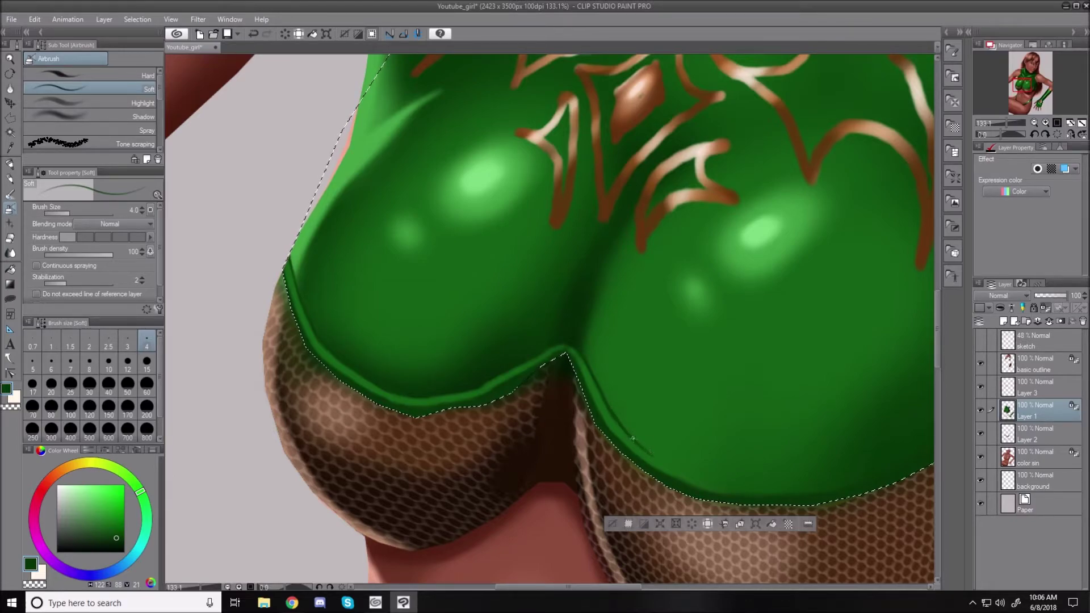
pyautogui.moveTo(638, 443); pyautogui.dragTo(661, 459)
pyautogui.press('r')
pyautogui.moveTo(604, 241)
pyautogui.mouseDown()
pyautogui.moveTo(624, 330)
pyautogui.moveTo(596, 396)
pyautogui.mouseUp()
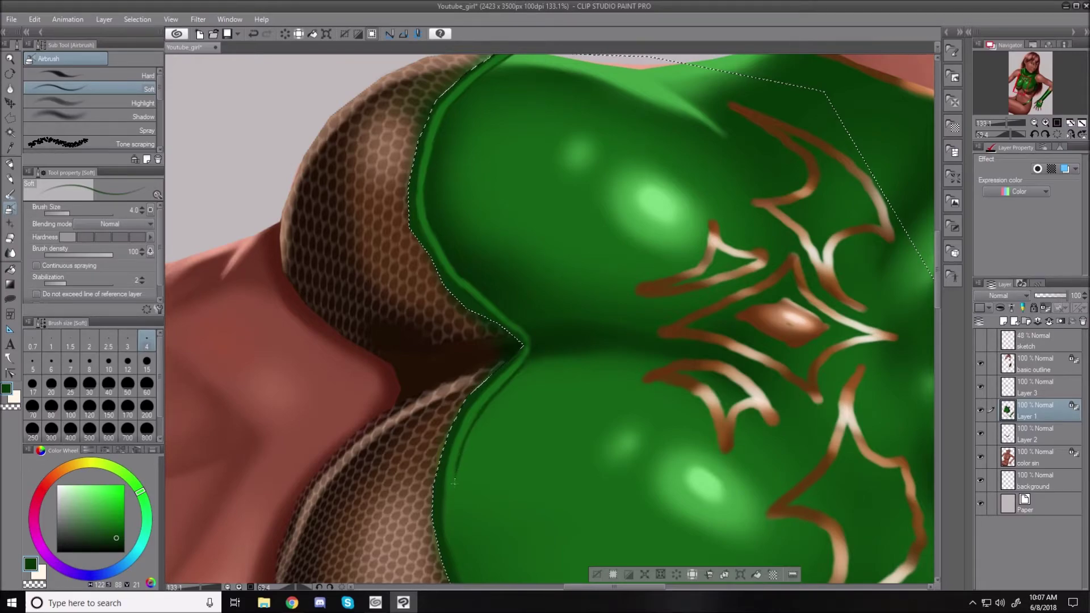
pyautogui.moveTo(455, 472); pyautogui.dragTo(452, 510)
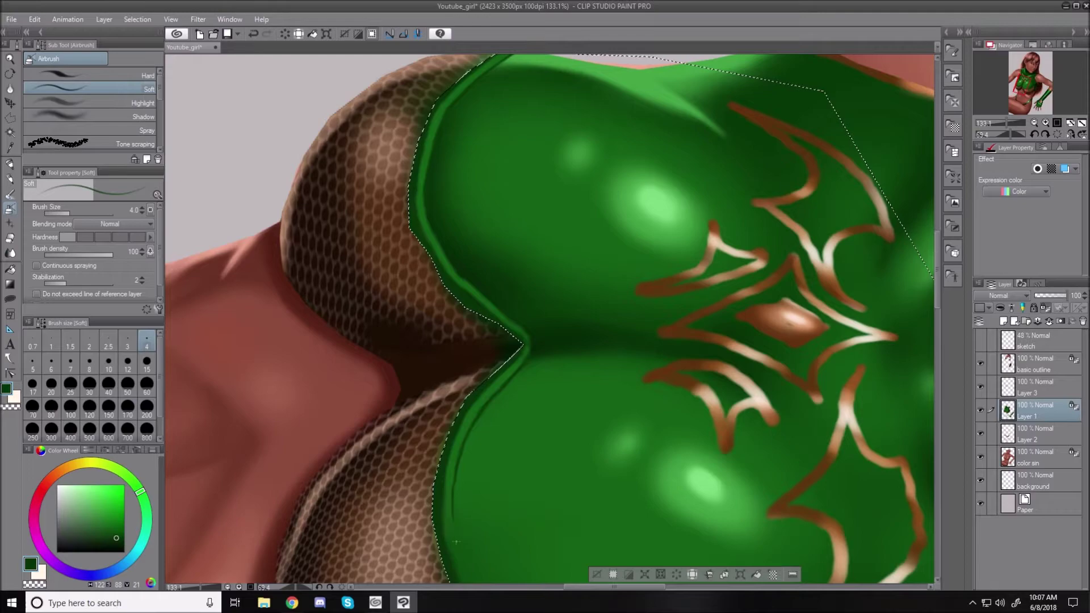
pyautogui.moveTo(938, 292); pyautogui.dragTo(939, 317)
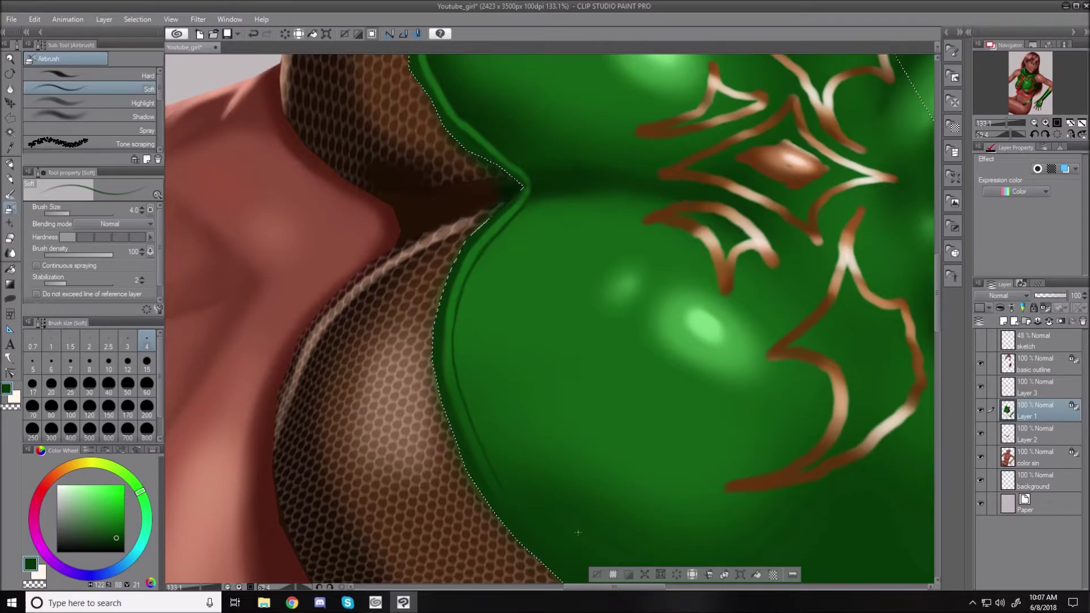
# Continue the dark-green line under the right breast and extend the trim band toward its outer side in sampled mid green at size 4.
pyautogui.press('r')
pyautogui.moveTo(360, 122)
pyautogui.mouseDown()
pyautogui.moveTo(282, 311)
pyautogui.moveTo(314, 382)
pyautogui.moveTo(294, 348)
pyautogui.moveTo(312, 408)
pyautogui.moveTo(316, 382)
pyautogui.mouseUp()
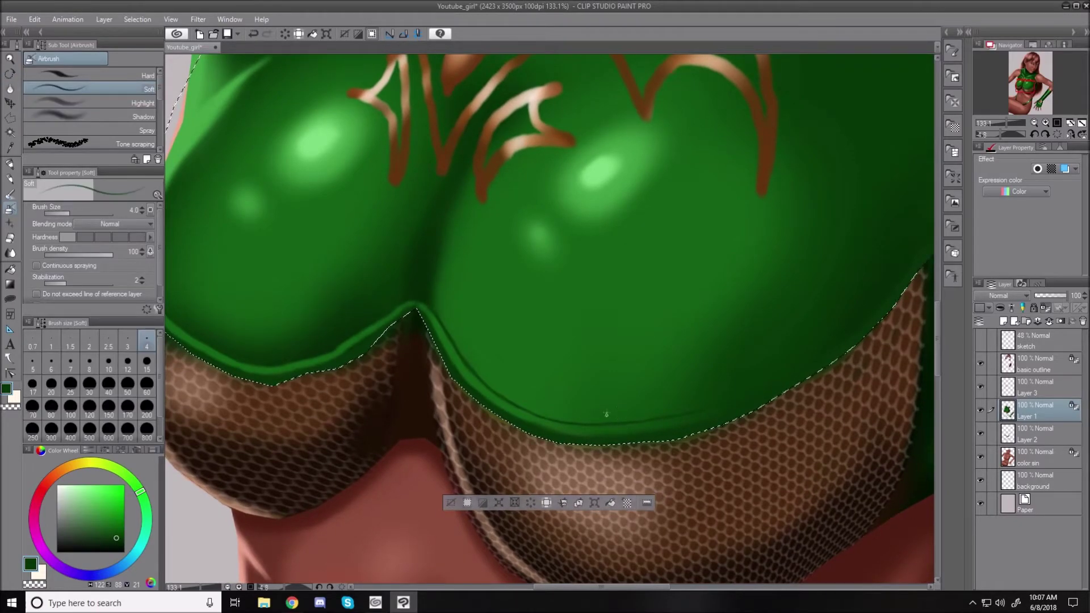
pyautogui.keyDown('alt'); pyautogui.click(550, 433); pyautogui.keyUp('alt')
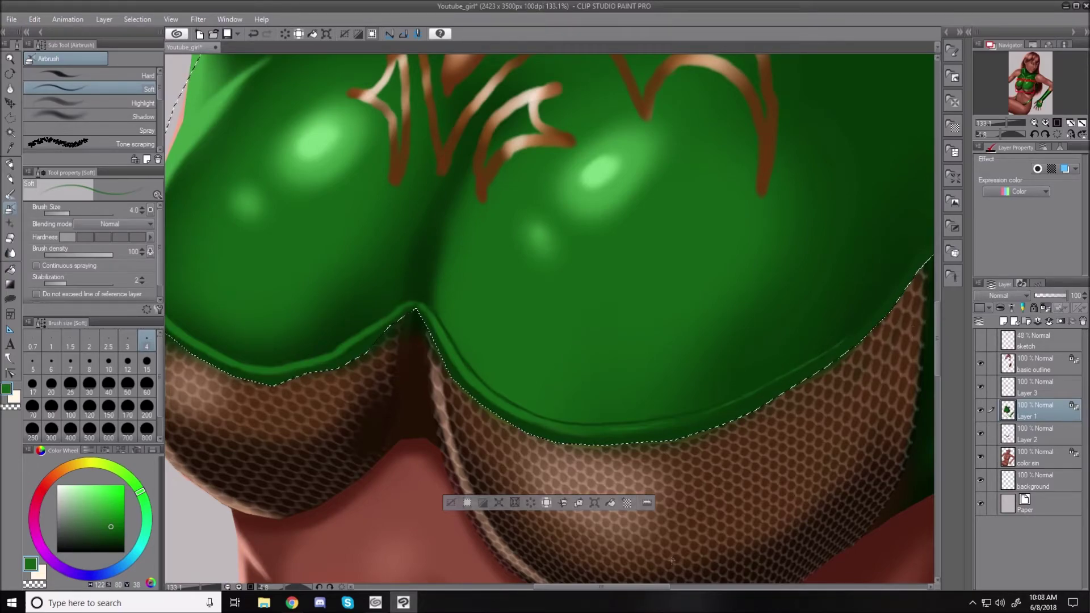
pyautogui.moveTo(653, 587); pyautogui.dragTo(681, 587)
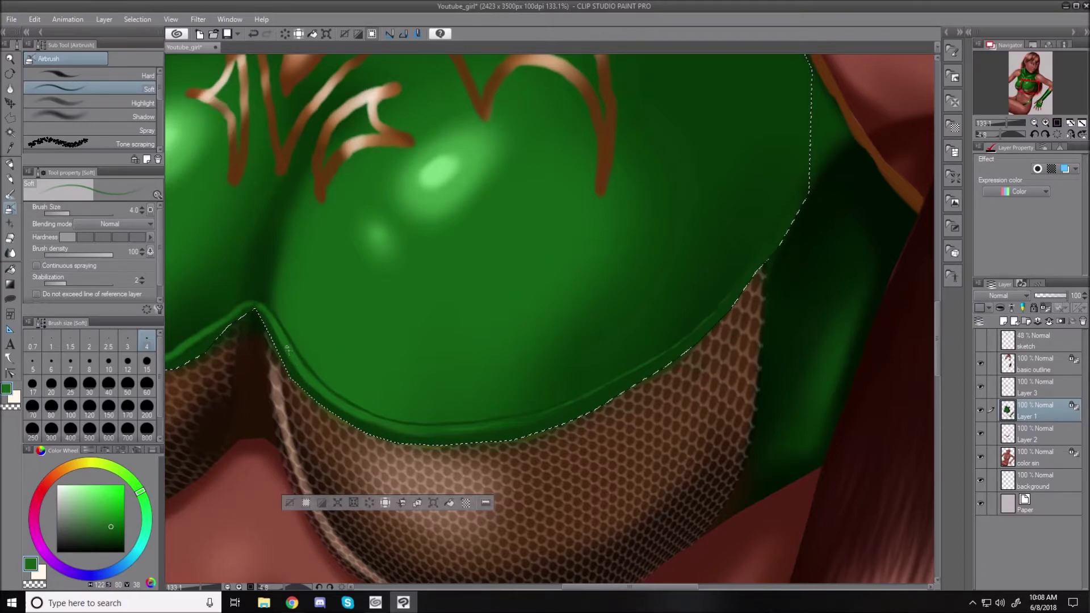
# Highlight the trim band on both breasts in light green sampled from the shine, raising the Soft airbrush from size 4 to 6.
pyautogui.keyDown('alt'); pyautogui.click(443, 157); pyautogui.keyUp('alt')
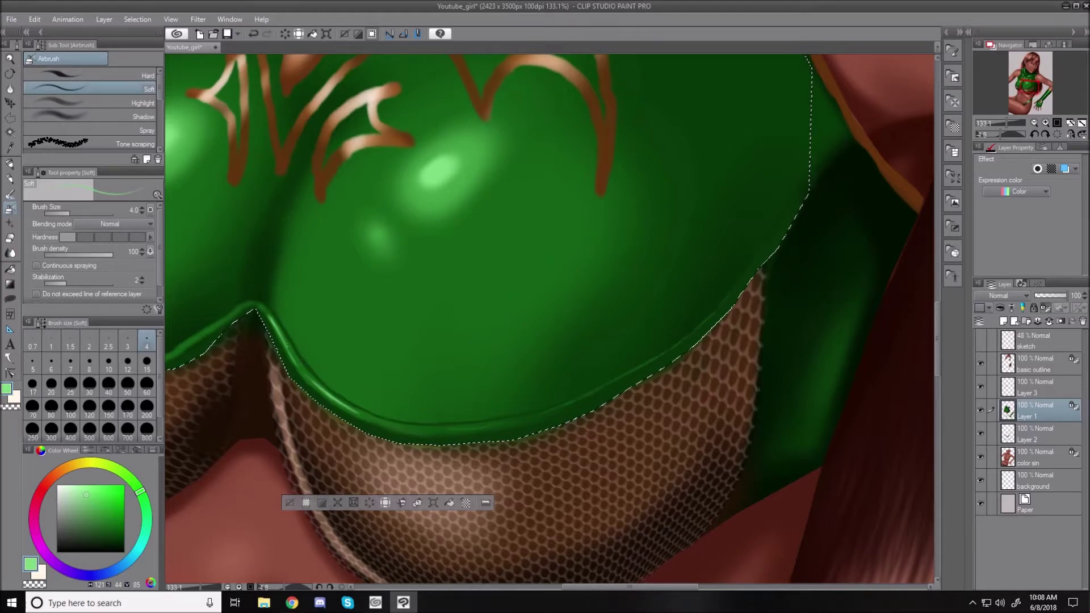
pyautogui.moveTo(629, 584); pyautogui.dragTo(567, 587)
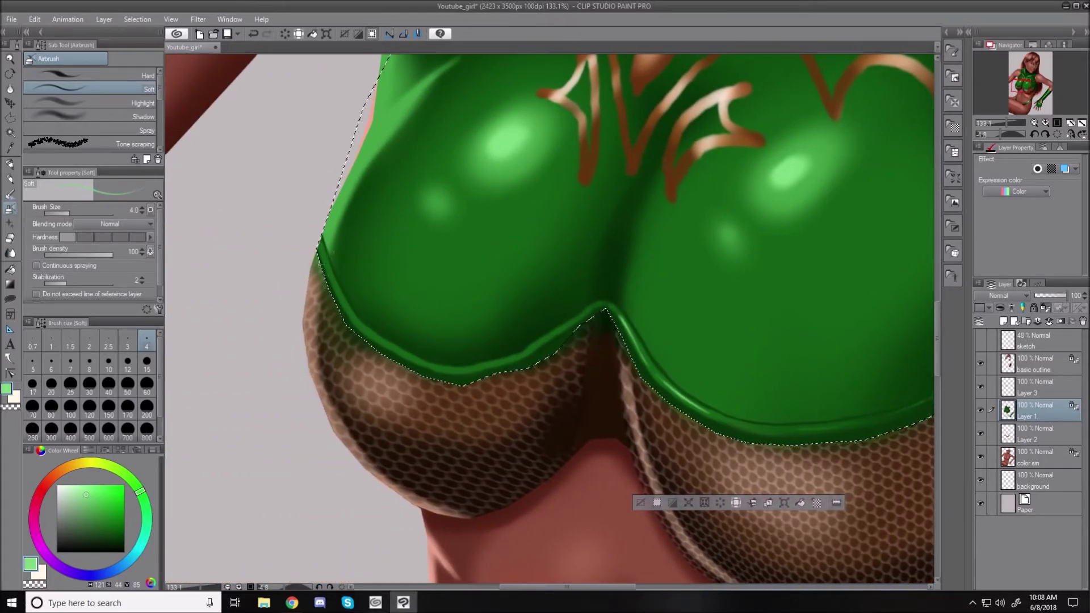
pyautogui.press(']')
pyautogui.press(']')
pyautogui.press(']')
pyautogui.press(']')
pyautogui.press(']')
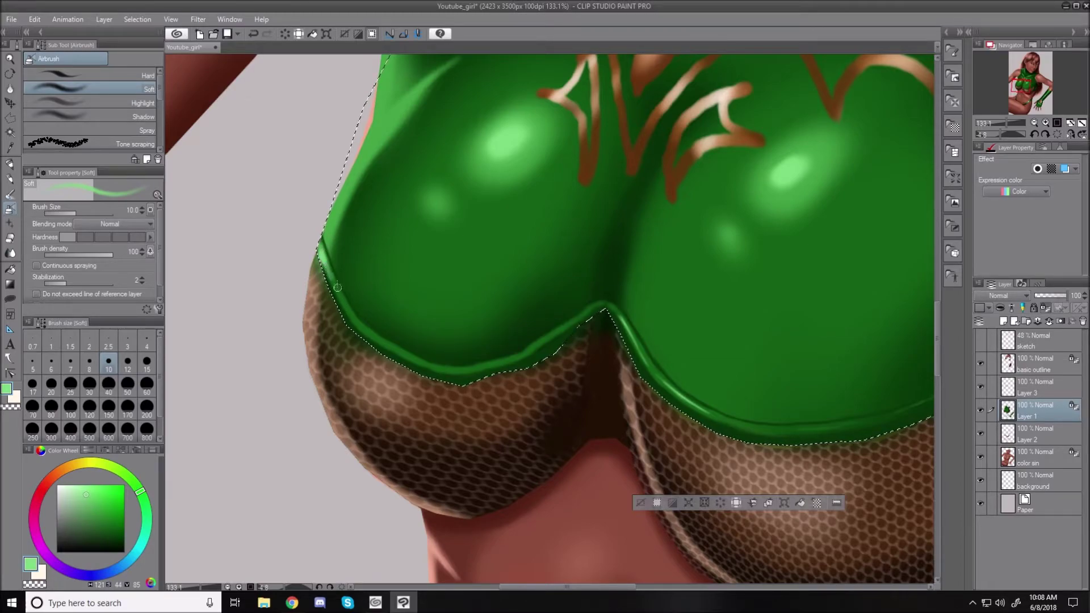
pyautogui.press('[')
pyautogui.press('[')
pyautogui.press('[')
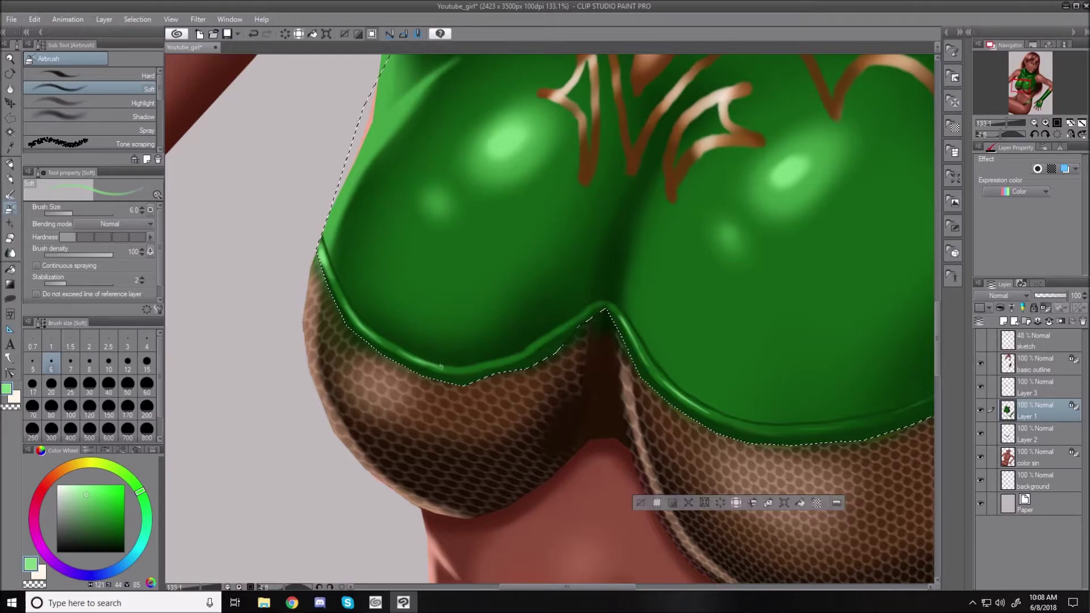
# Extend the light-green highlight along the trim from the cleavage around the underside of the right breast with the Soft airbrush at size 6.
pyautogui.press('r')
pyautogui.moveTo(450, 214)
pyautogui.mouseDown()
pyautogui.moveTo(550, 176)
pyautogui.moveTo(519, 266)
pyautogui.mouseUp()
pyautogui.press('b')
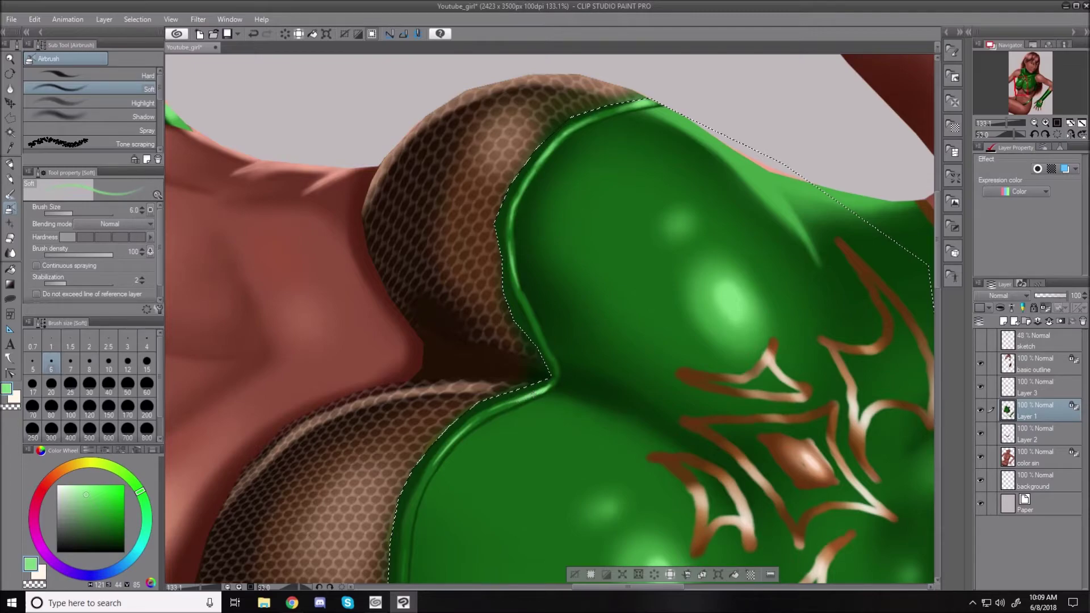
pyautogui.moveTo(551, 382); pyautogui.dragTo(548, 345)
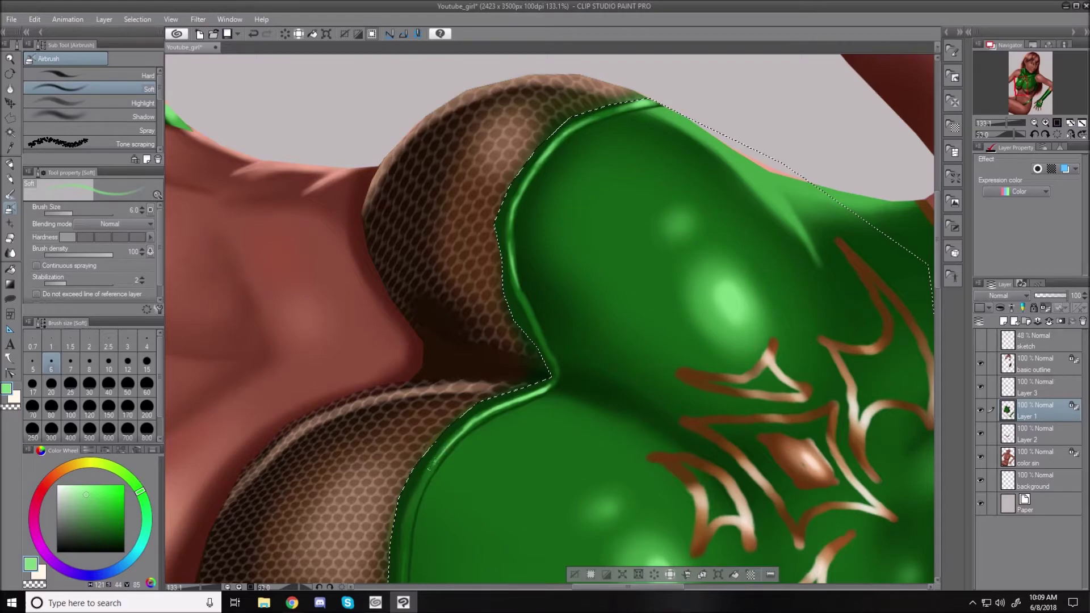
pyautogui.moveTo(426, 480); pyautogui.dragTo(407, 565)
pyautogui.moveTo(940, 281); pyautogui.dragTo(940, 345)
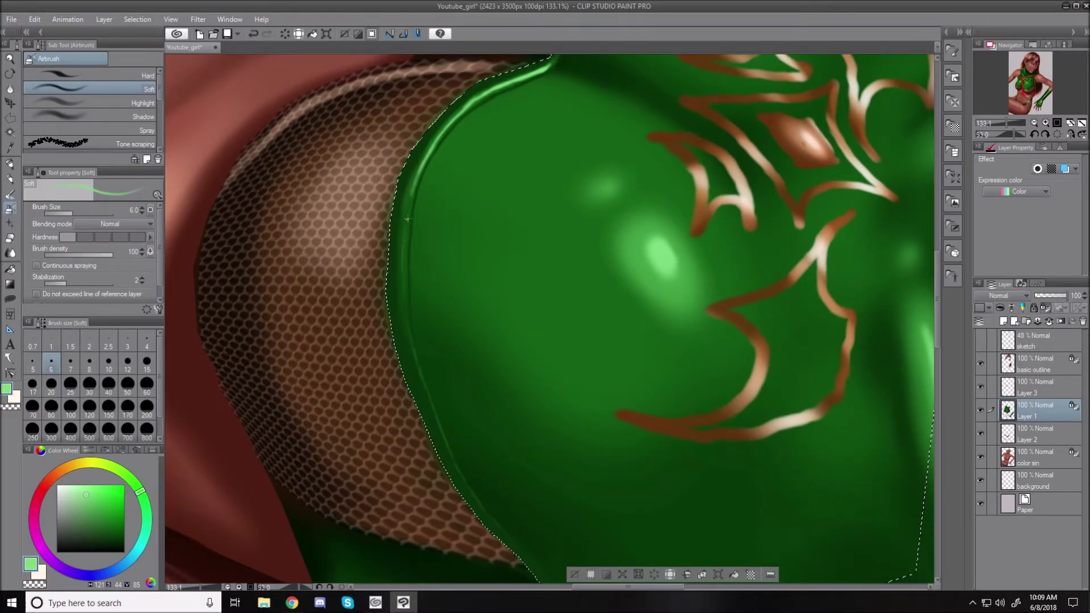
pyautogui.moveTo(405, 231); pyautogui.dragTo(406, 253)
pyautogui.moveTo(404, 303)
pyautogui.mouseDown()
pyautogui.moveTo(398, 341)
pyautogui.moveTo(418, 375)
pyautogui.moveTo(403, 330)
pyautogui.moveTo(415, 371)
pyautogui.moveTo(405, 336)
pyautogui.moveTo(413, 343)
pyautogui.mouseUp()
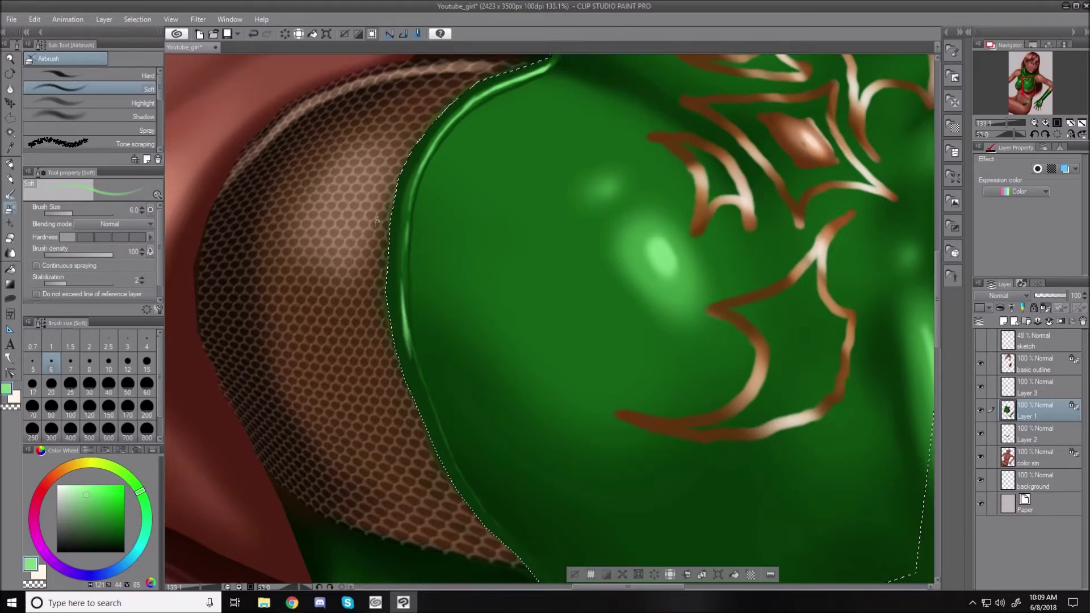
pyautogui.press('r')
pyautogui.moveTo(370, 220)
pyautogui.mouseDown()
pyautogui.moveTo(357, 250)
pyautogui.moveTo(384, 465)
pyautogui.mouseUp()
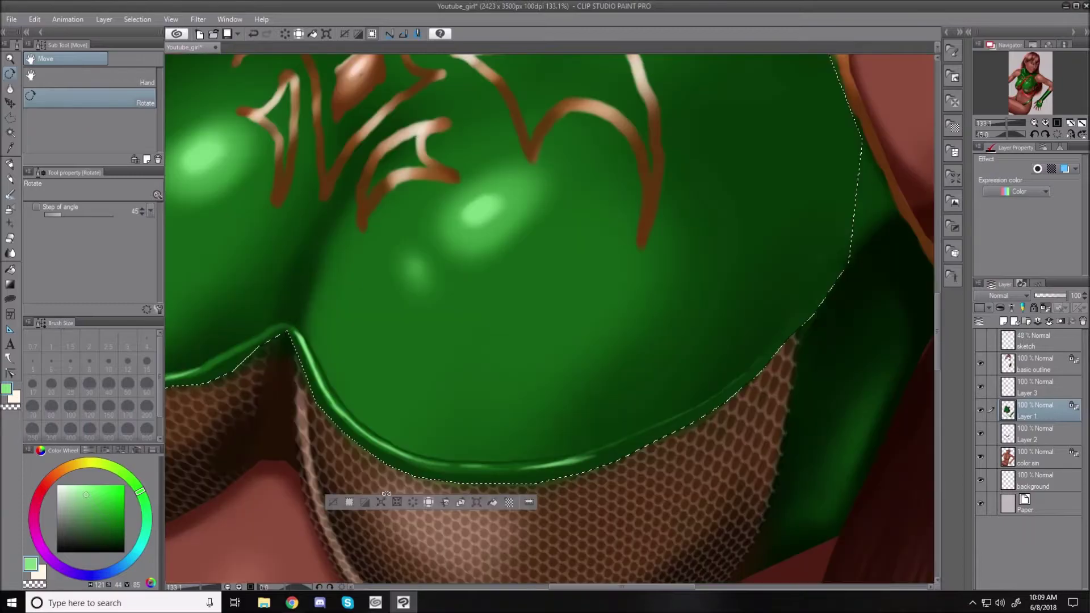
pyautogui.press('b')
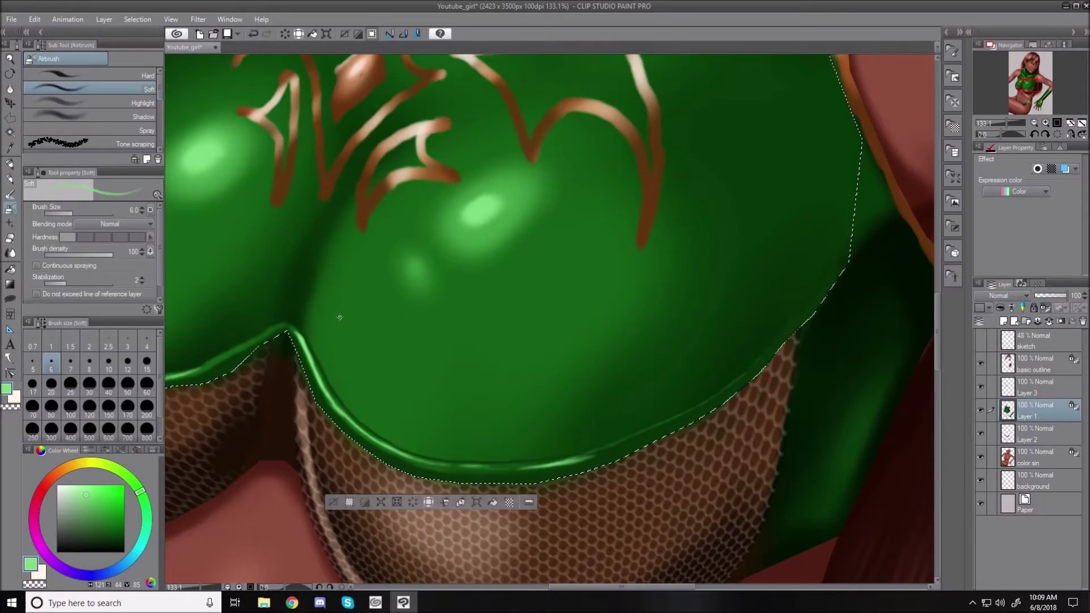
pyautogui.hotkey('ctrl', '0')
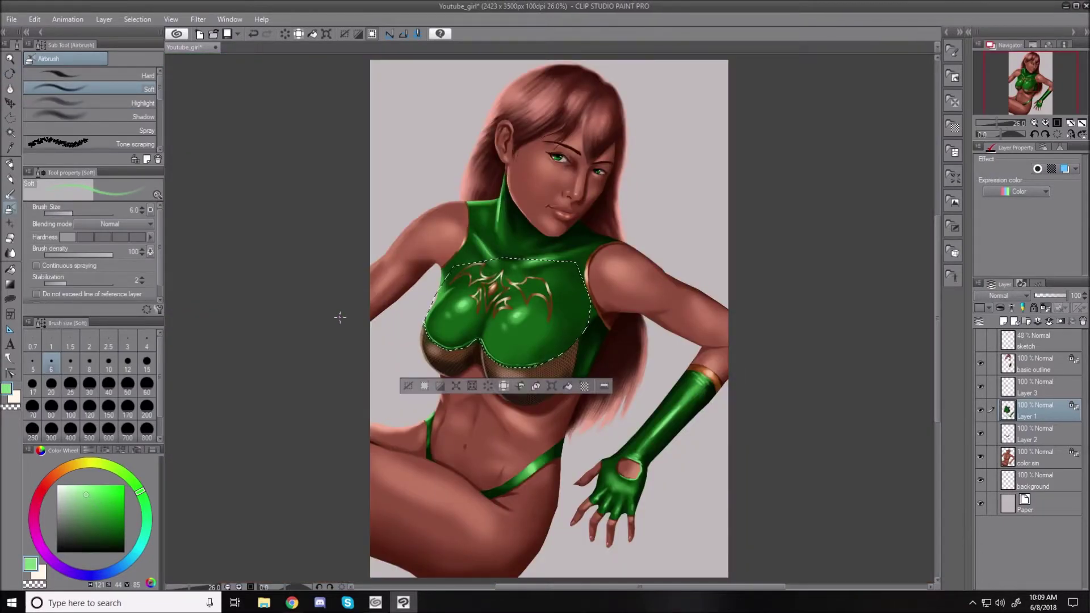
pyautogui.scroll(1, 517, 300)
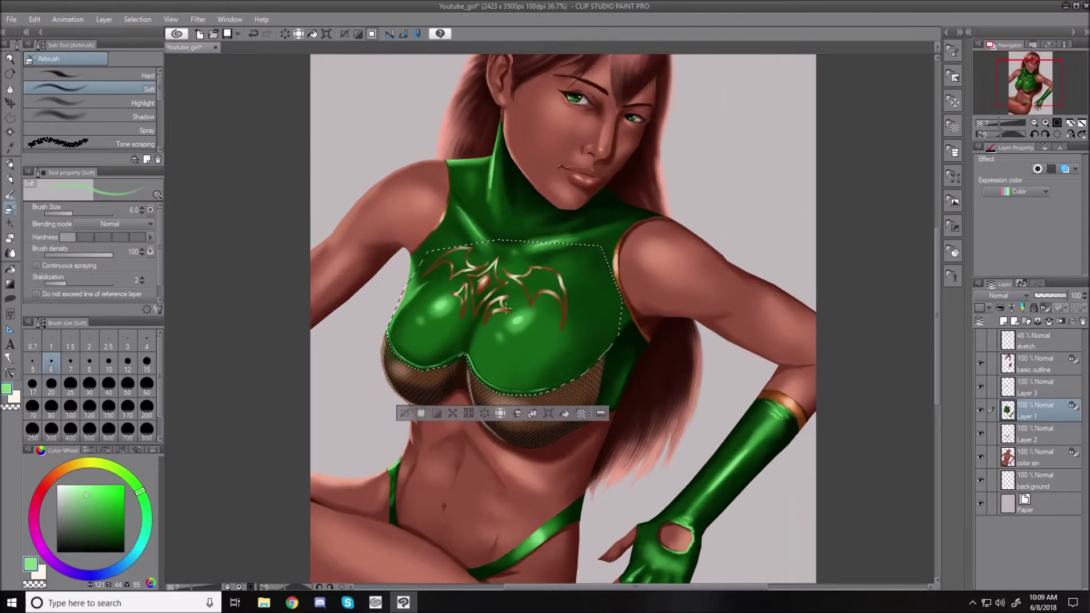
pyautogui.click(406, 414)
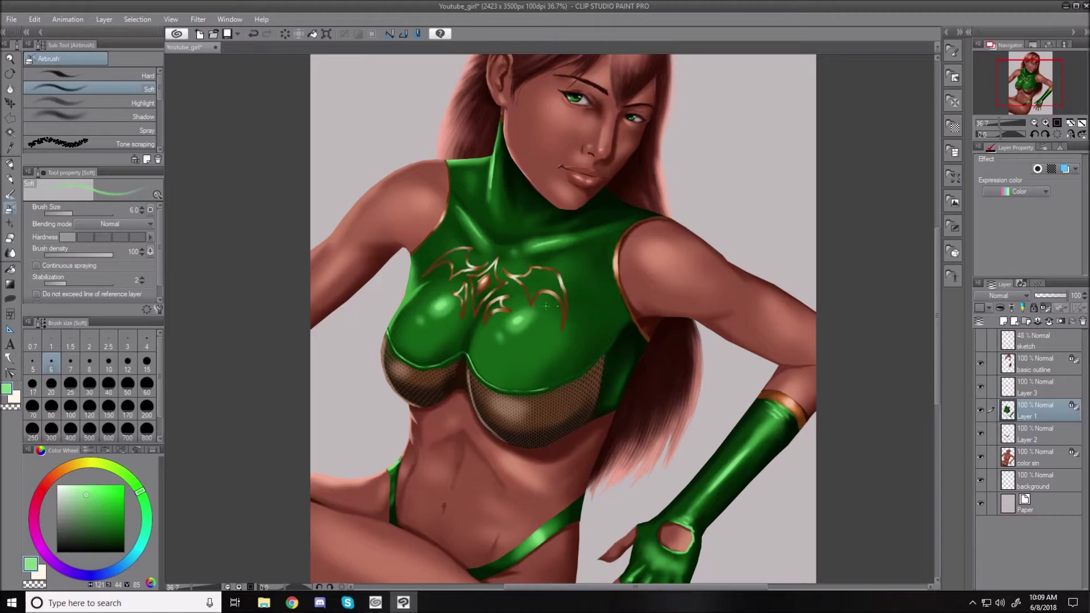
pyautogui.scroll(1, 513, 305)
pyautogui.scroll(1, 513, 305)
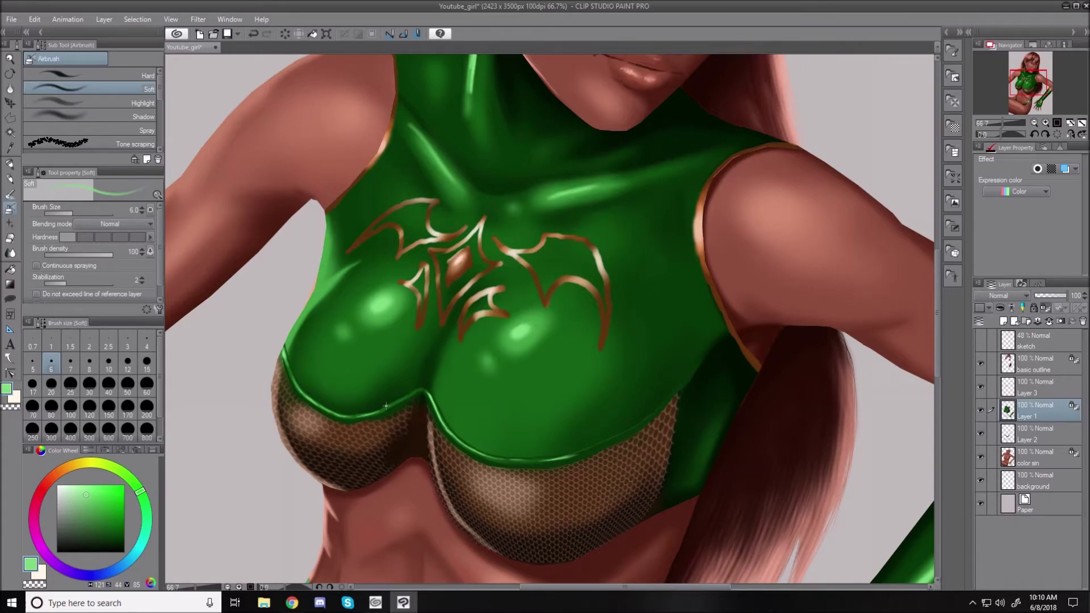
pyautogui.hotkey('ctrl', 'z')
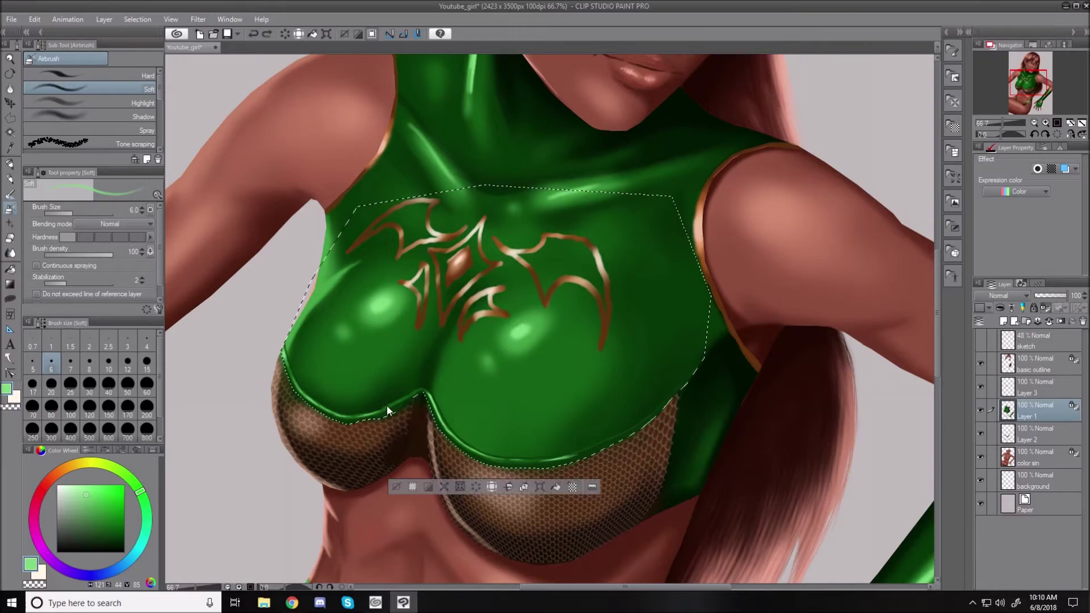
# Set the Soft airbrush to a very dark green at size 50 and clear the selection around the chest fabric.
pyautogui.click(118, 543)
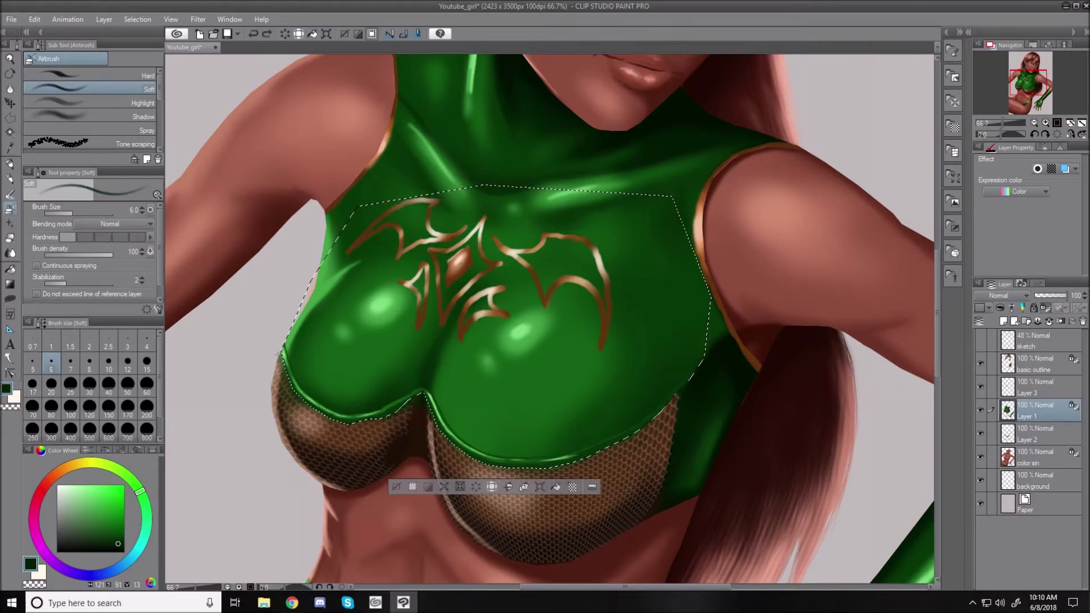
pyautogui.press(']')
pyautogui.press(']')
pyautogui.press(']')
pyautogui.press(']')
pyautogui.press(']')
pyautogui.press(']')
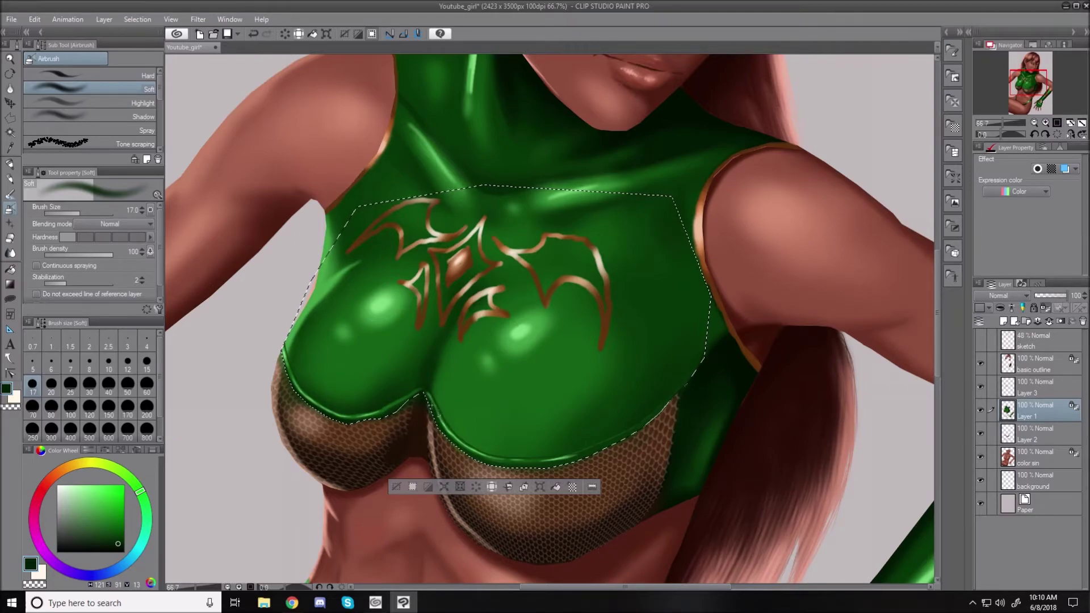
pyautogui.press(']')
pyautogui.press(']')
pyautogui.press(']')
pyautogui.press(']')
pyautogui.press(']')
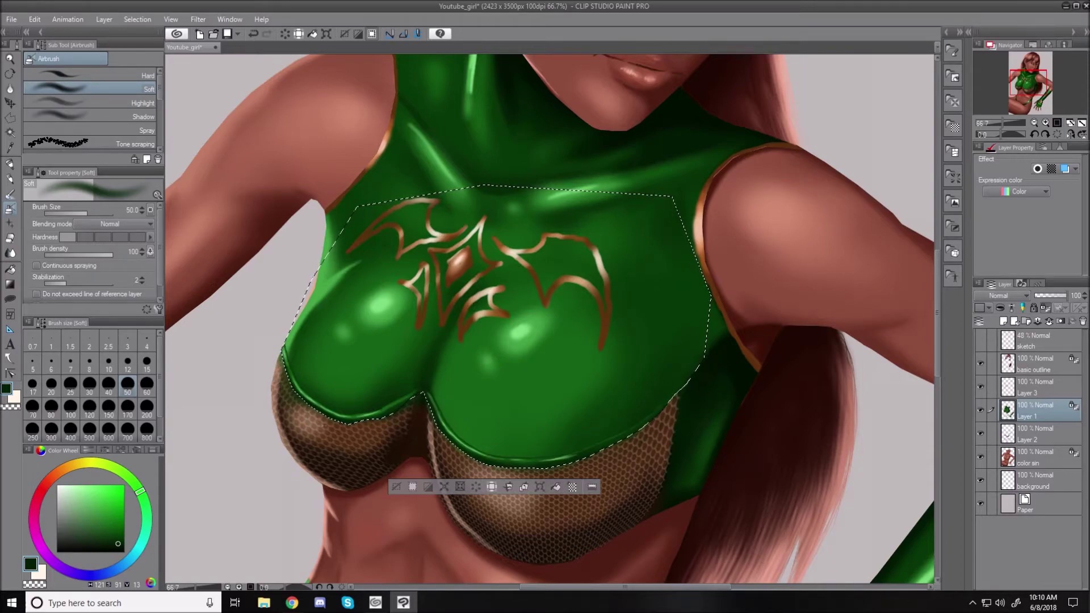
pyautogui.click(397, 487)
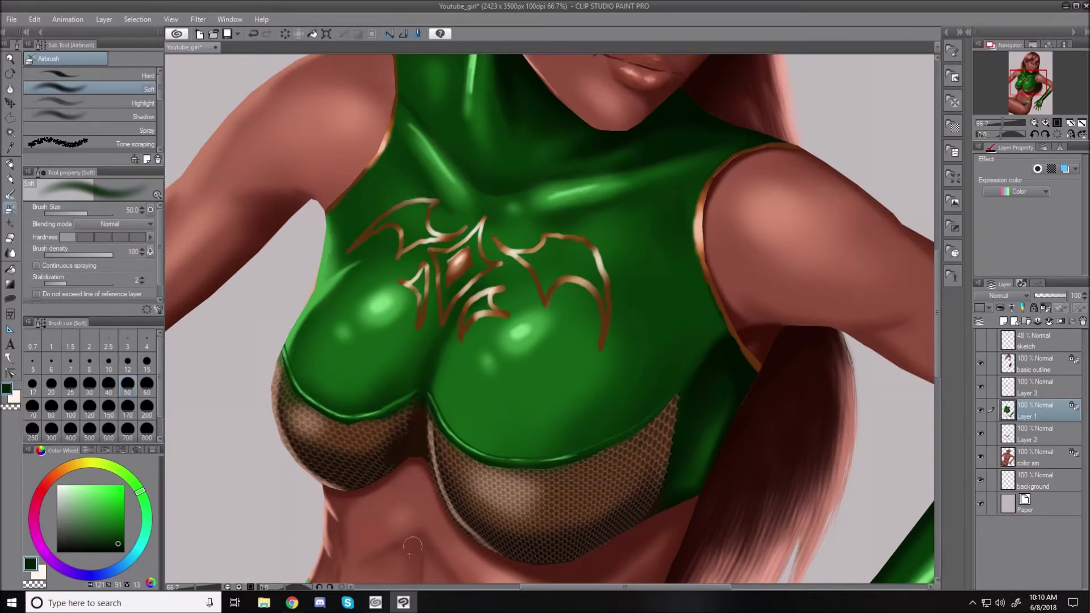
# Examine the whole figure, and inspect the chest emblem, mesh panels, midriff and green glove up close.
pyautogui.moveTo(403, 603)
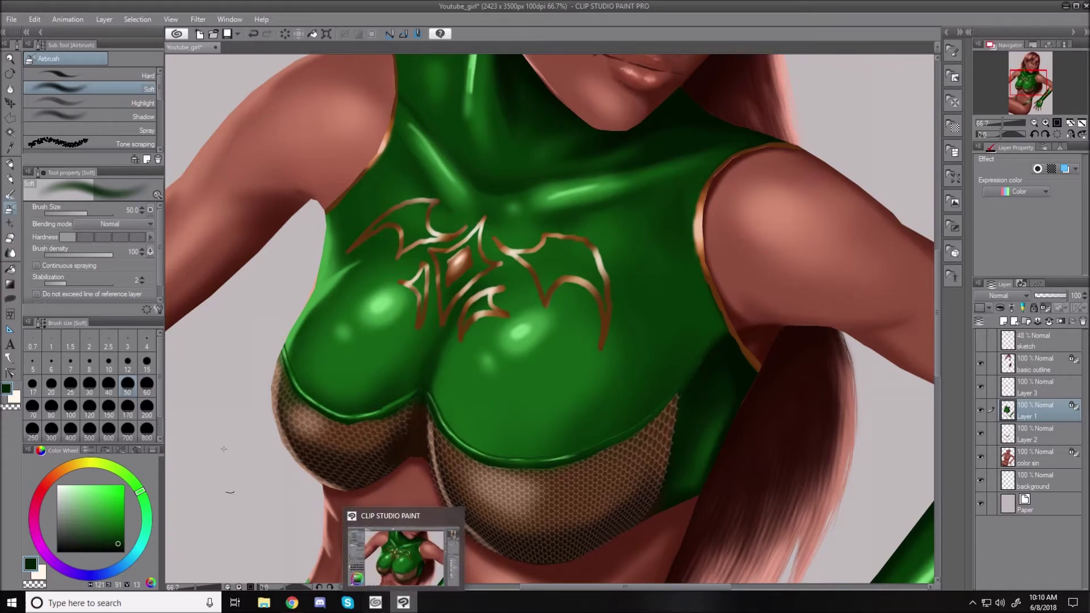
pyautogui.hotkey('ctrl', '0')
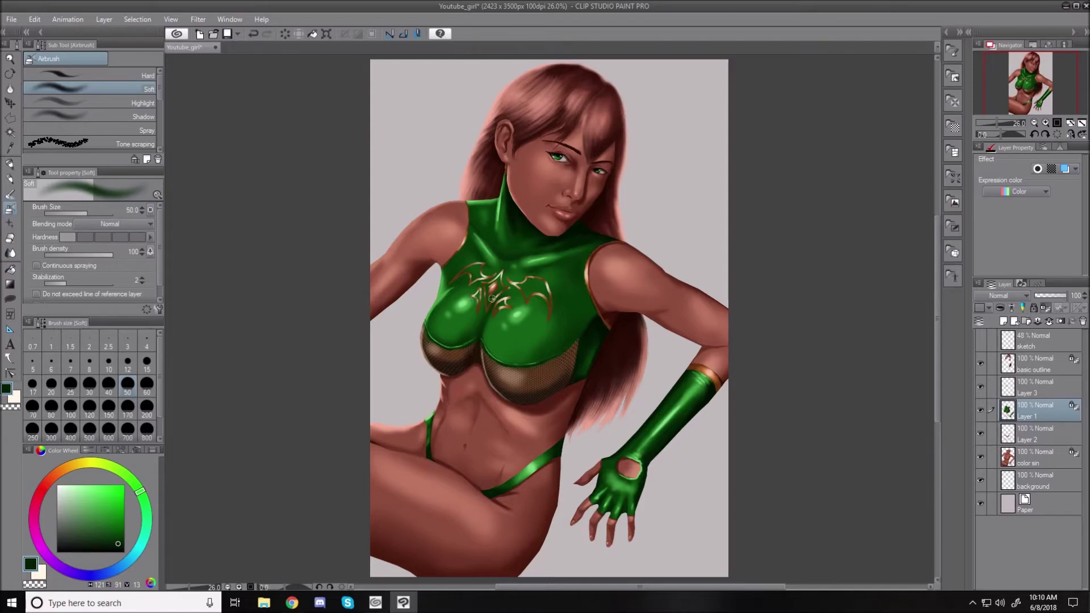
pyautogui.scroll(3, 527, 301)
pyautogui.scroll(2, 527, 301)
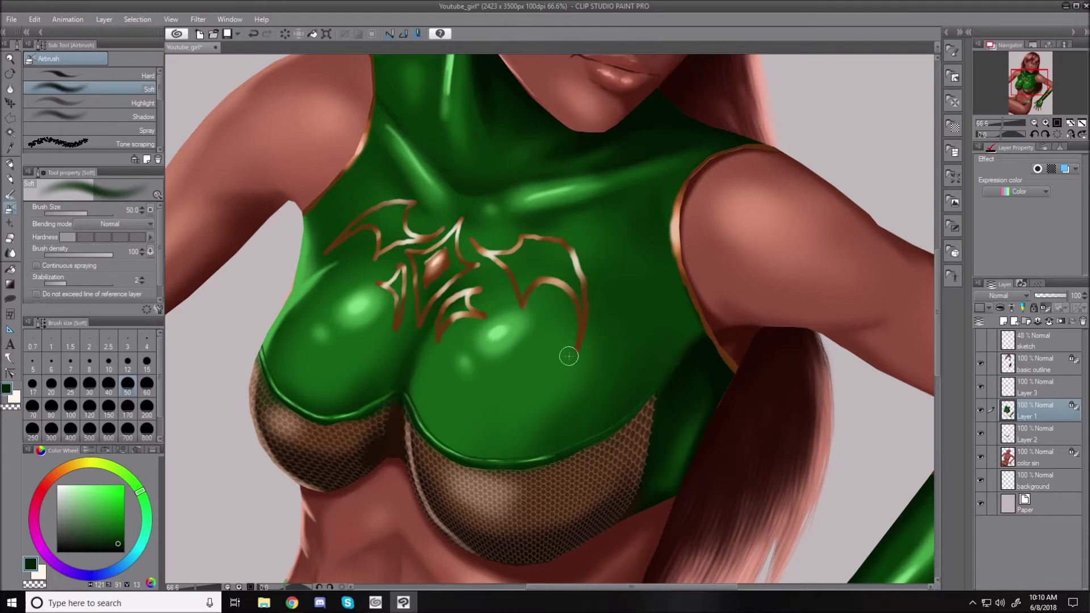
pyautogui.click(11, 118)
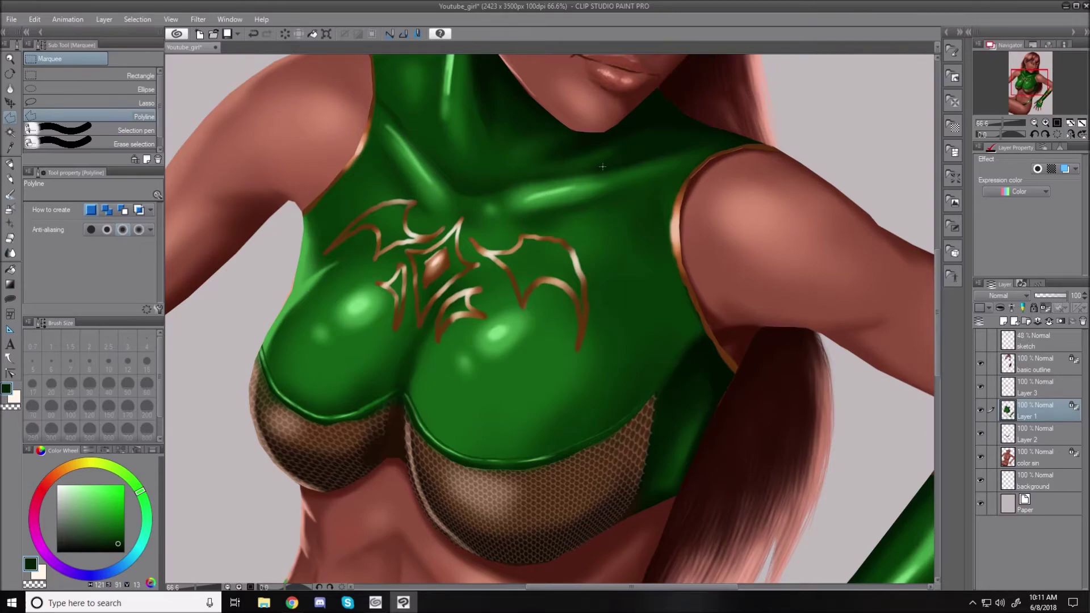
pyautogui.moveTo(937, 319); pyautogui.dragTo(938, 286)
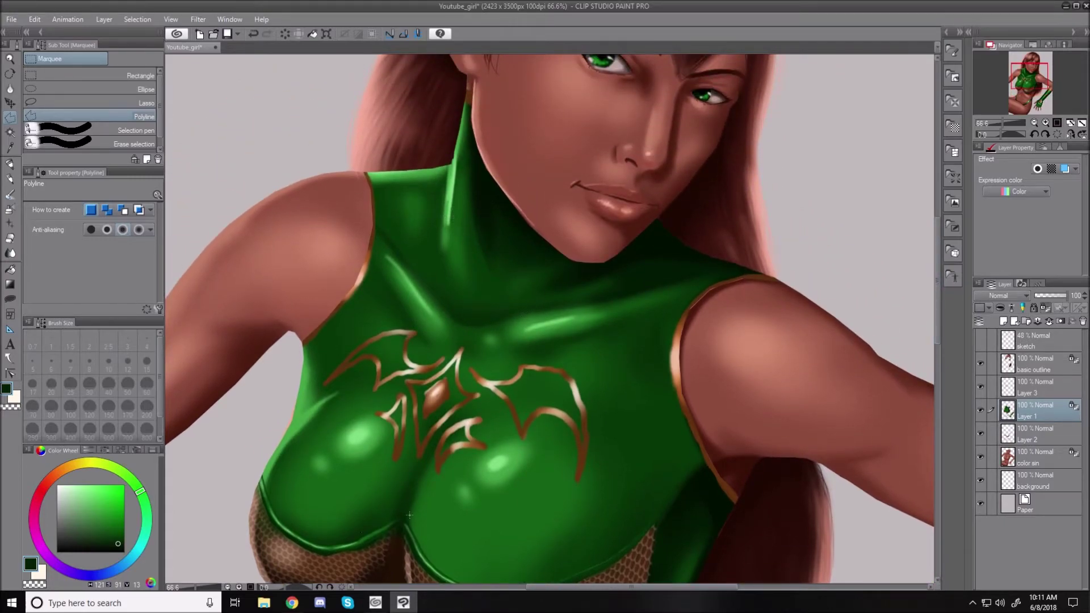
pyautogui.moveTo(938, 332); pyautogui.dragTo(938, 411)
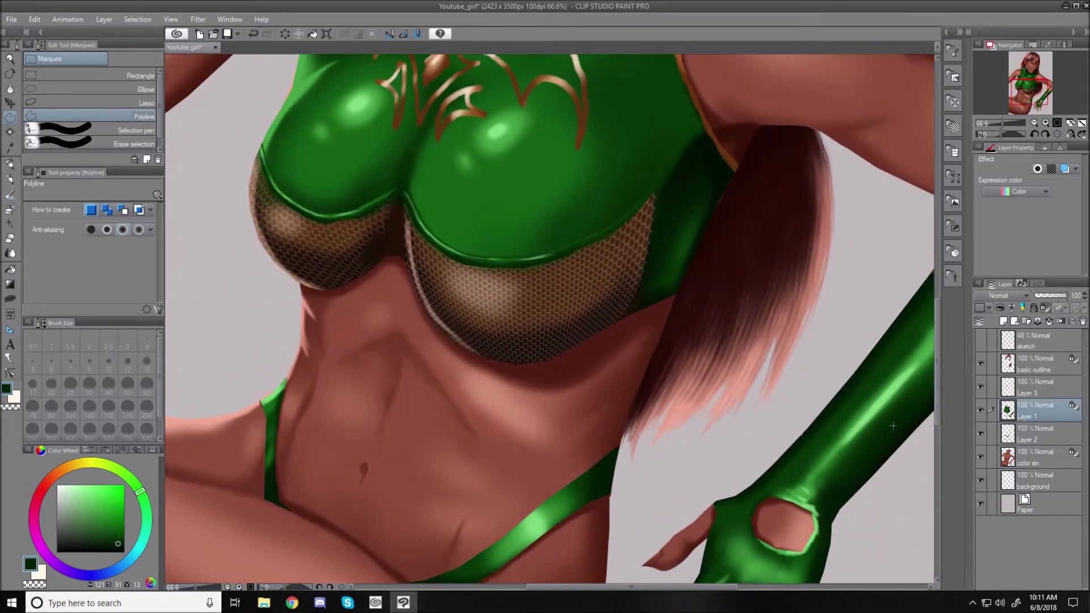
pyautogui.hotkey('ctrl', '0')
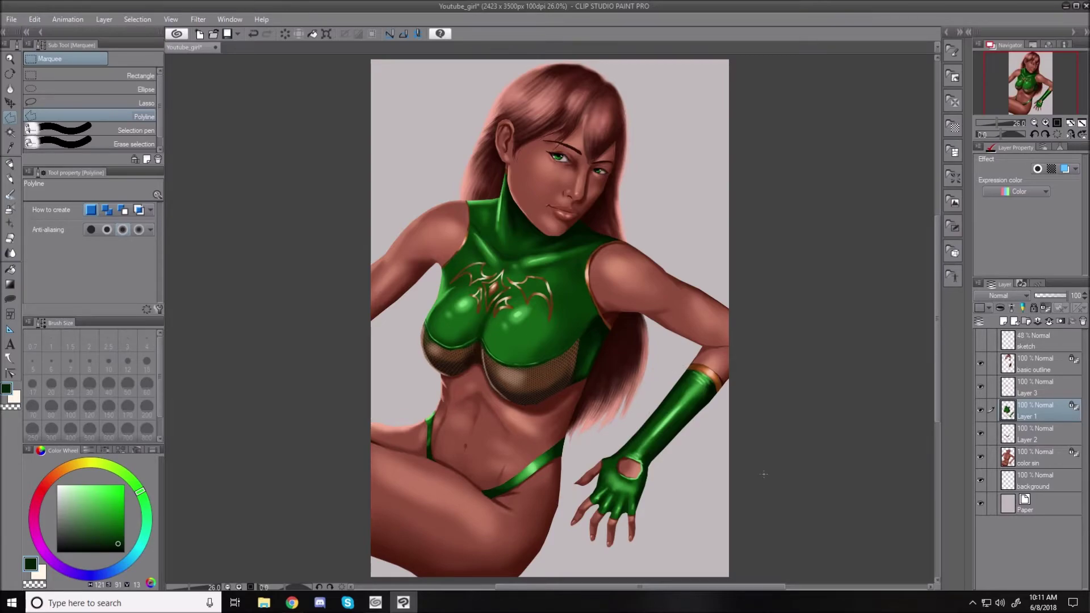
pyautogui.scroll(6, 681, 437)
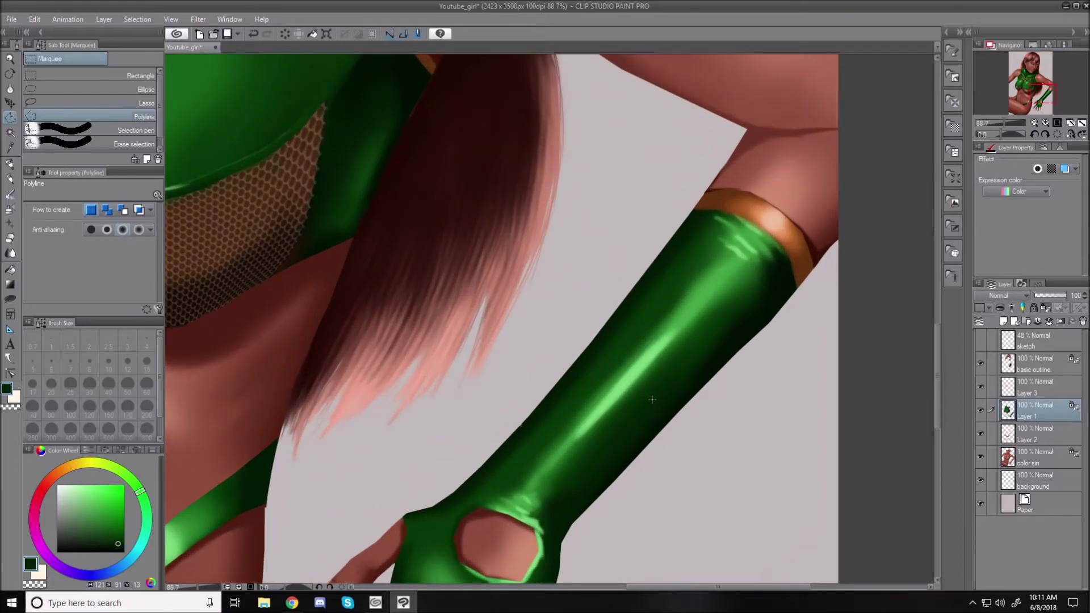
pyautogui.scroll(-2, 652, 400)
pyautogui.scroll(3, 716, 407)
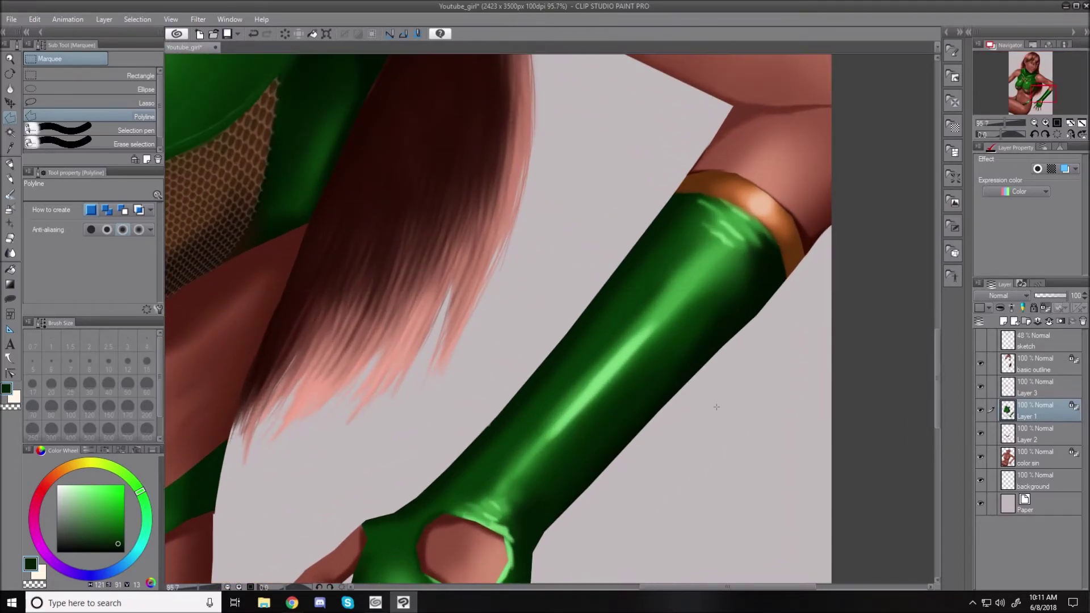
pyautogui.scroll(-1, 717, 407)
pyautogui.moveTo(938, 367); pyautogui.dragTo(939, 432)
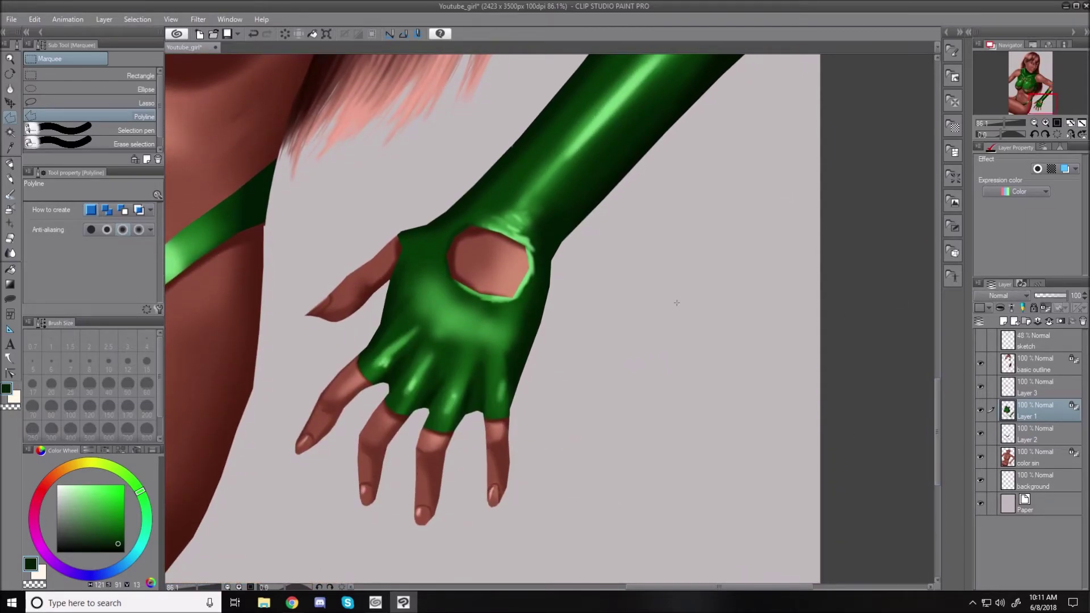
pyautogui.moveTo(938, 394); pyautogui.dragTo(930, 347)
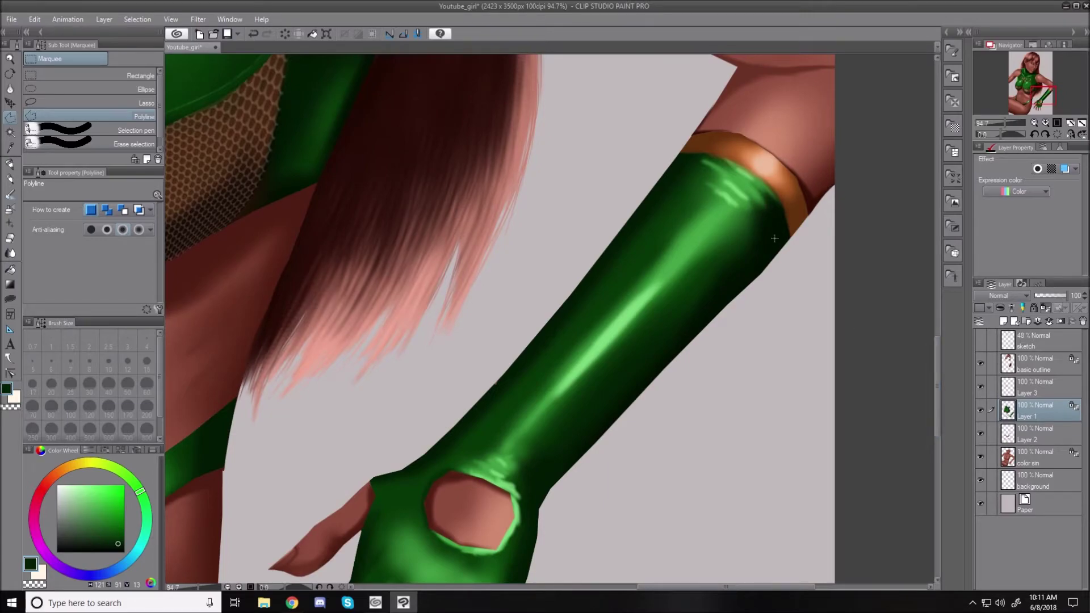
pyautogui.hotkey('ctrl', '0')
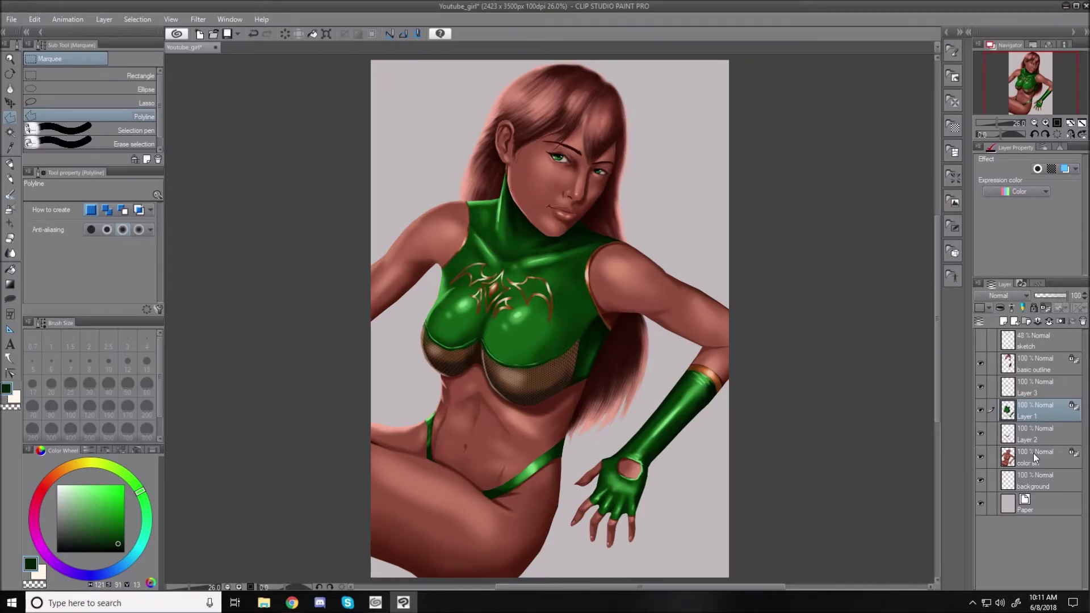
# Merge Layer 3 down into Layer 1 and the result into Layer 2, and check the merged layer by toggling its visibility.
pyautogui.click(1034, 385)
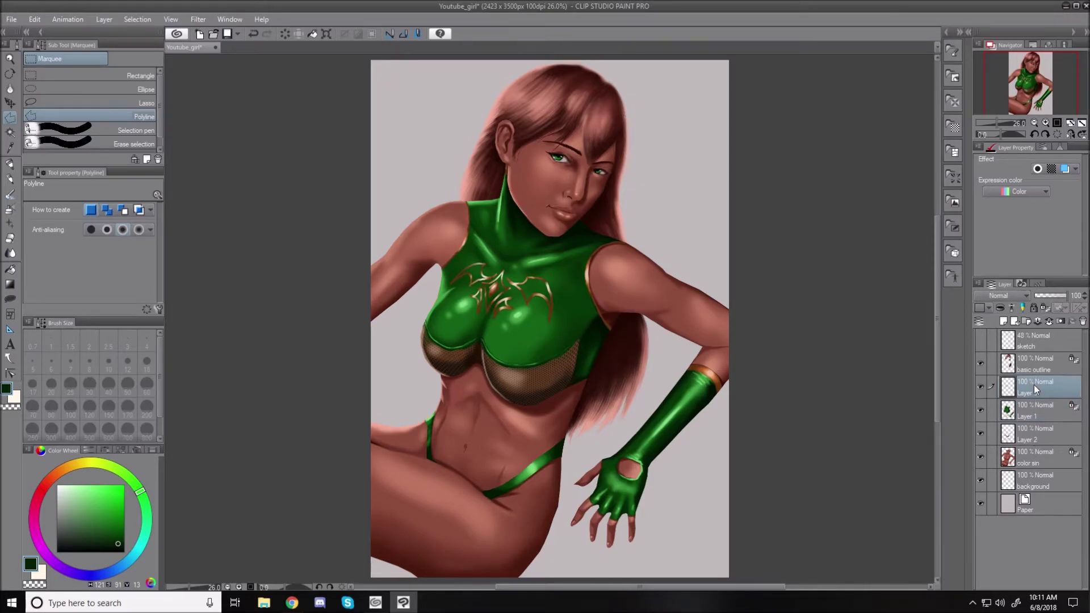
pyautogui.click(1048, 324)
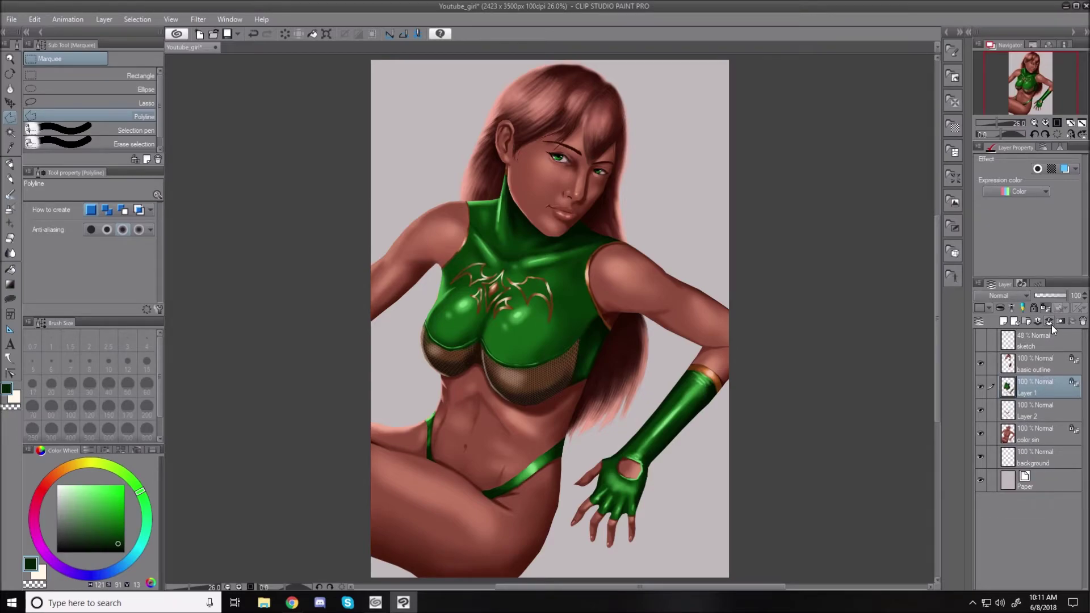
pyautogui.click(1051, 325)
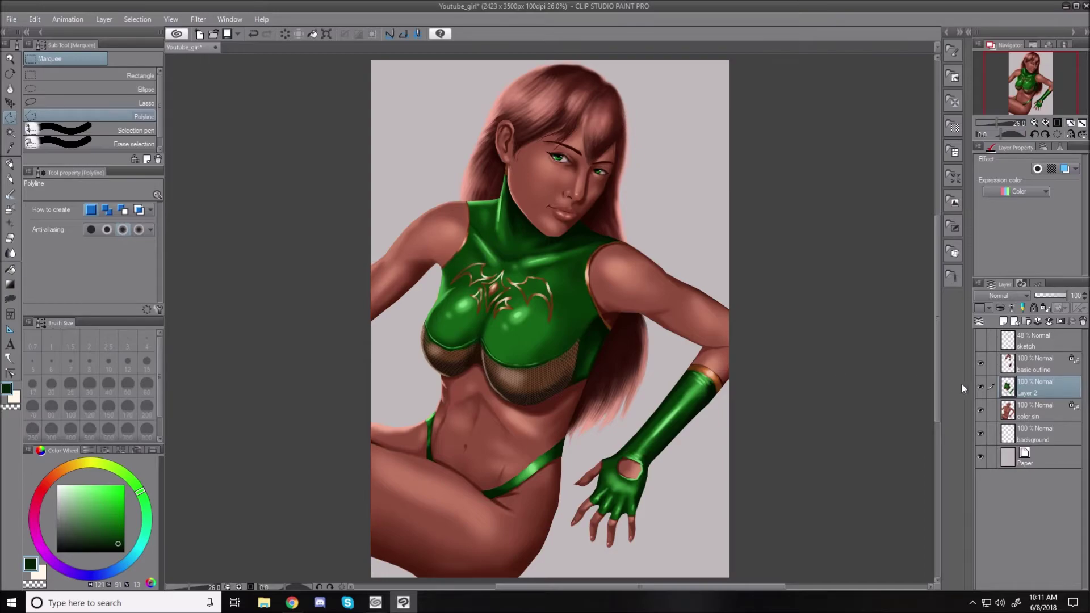
pyautogui.click(982, 387)
pyautogui.click(982, 388)
# On the skin color layer, auto-select the empty areas beside the torso and around the gloved hand, and invert the selection.
pyautogui.click(1039, 414)
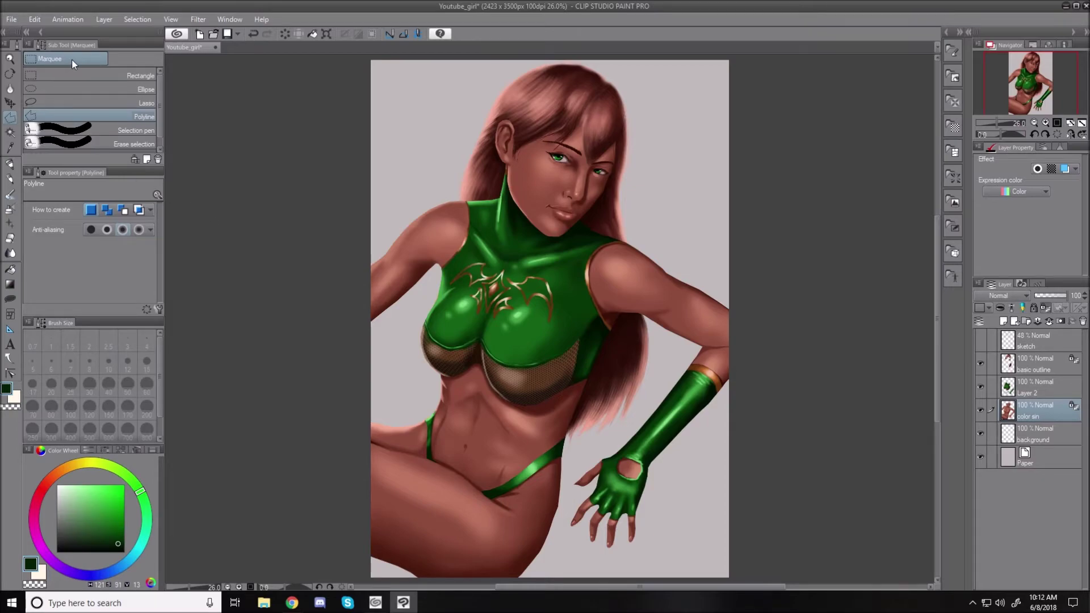
pyautogui.click(10, 133)
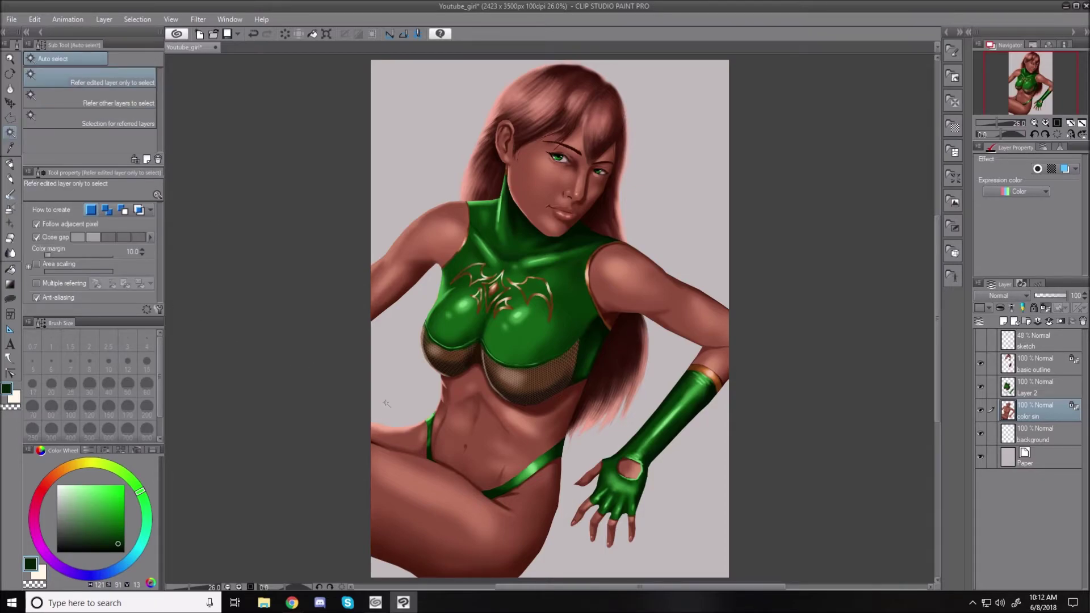
pyautogui.click(407, 399)
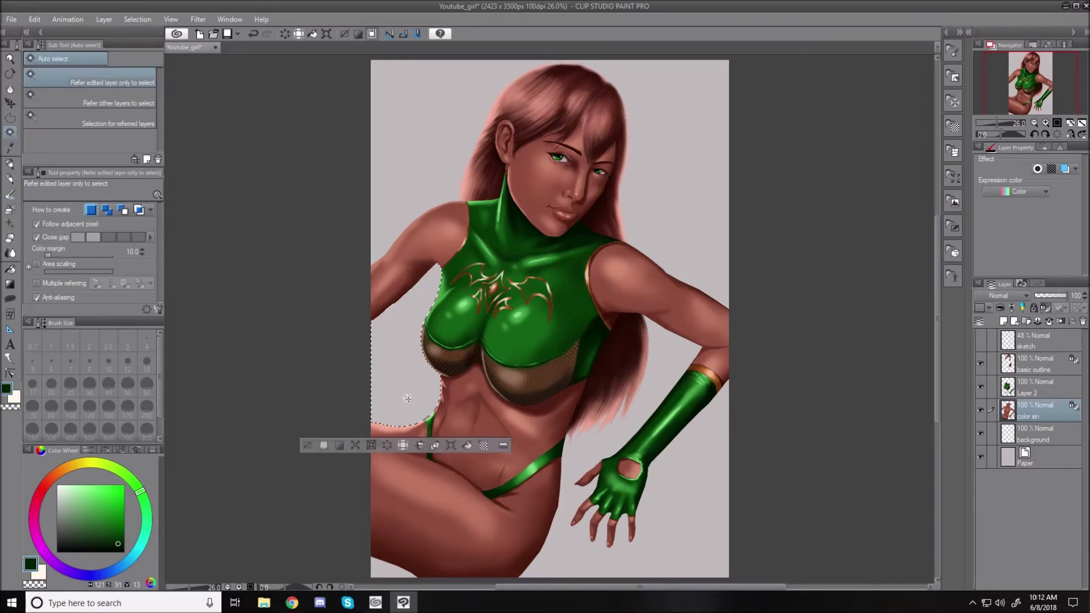
pyautogui.keyDown('shift'); pyautogui.click(592, 456); pyautogui.keyUp('shift')
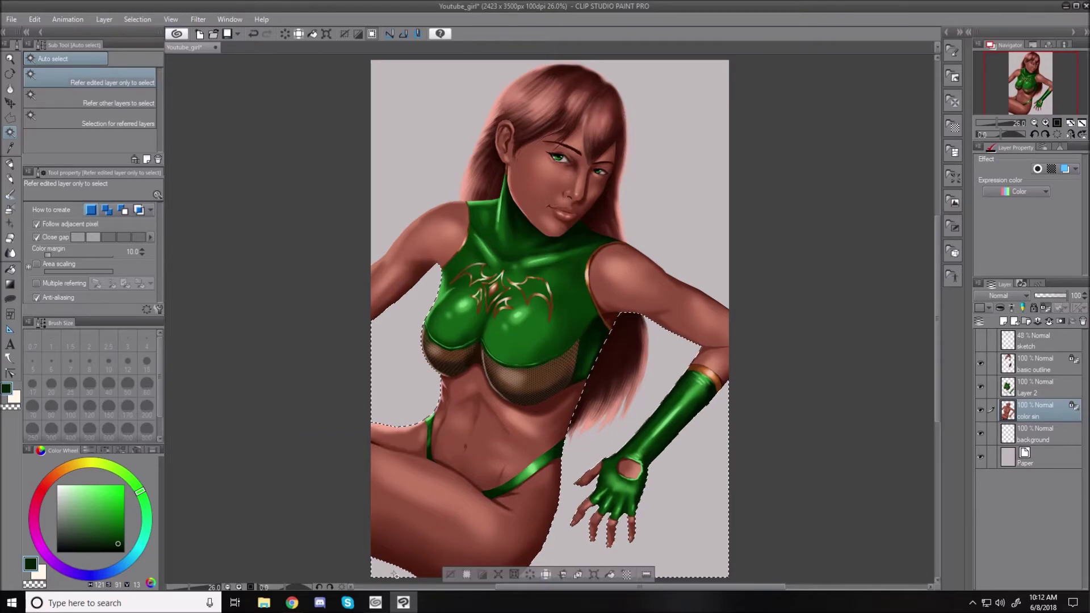
pyautogui.click(135, 21)
pyautogui.click(163, 75)
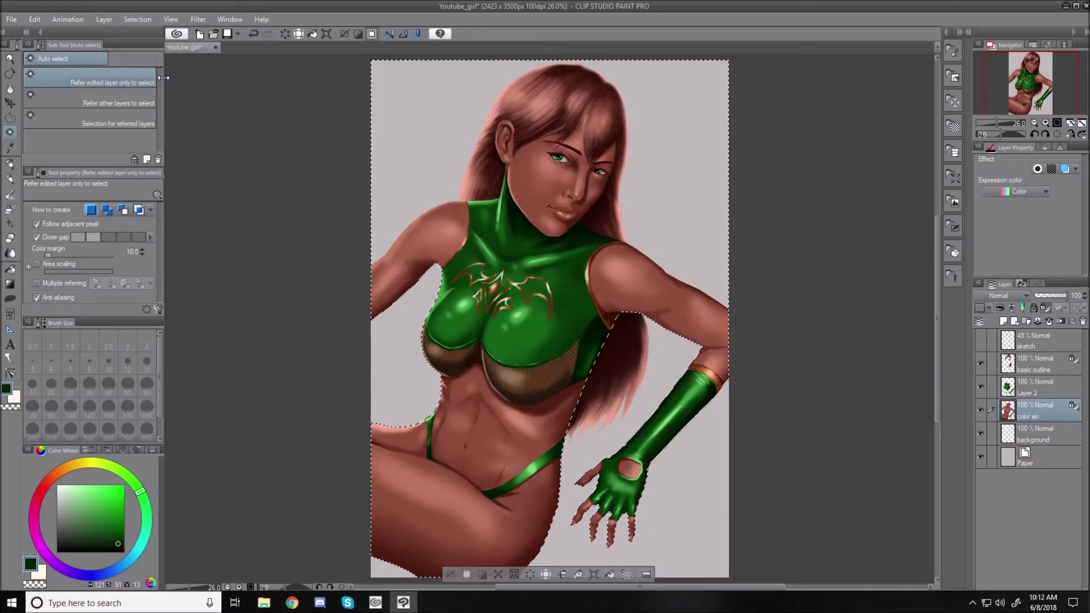
# Add a new raster layer directly above the skin color layer.
pyautogui.click(1002, 322)
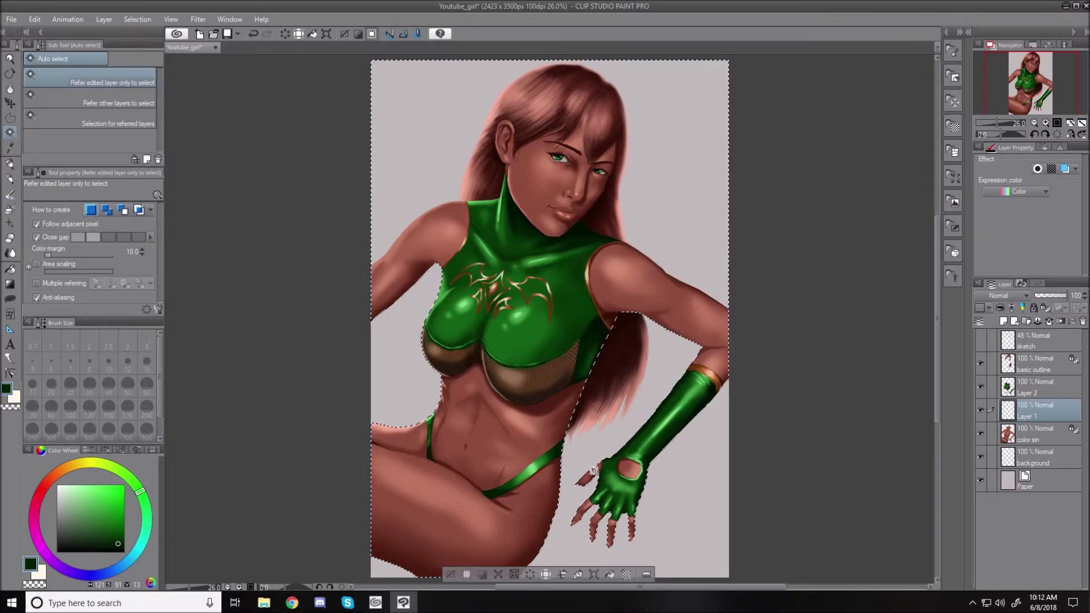
pyautogui.hotkey('ctrl', '+')
pyautogui.hotkey('ctrl', '+')
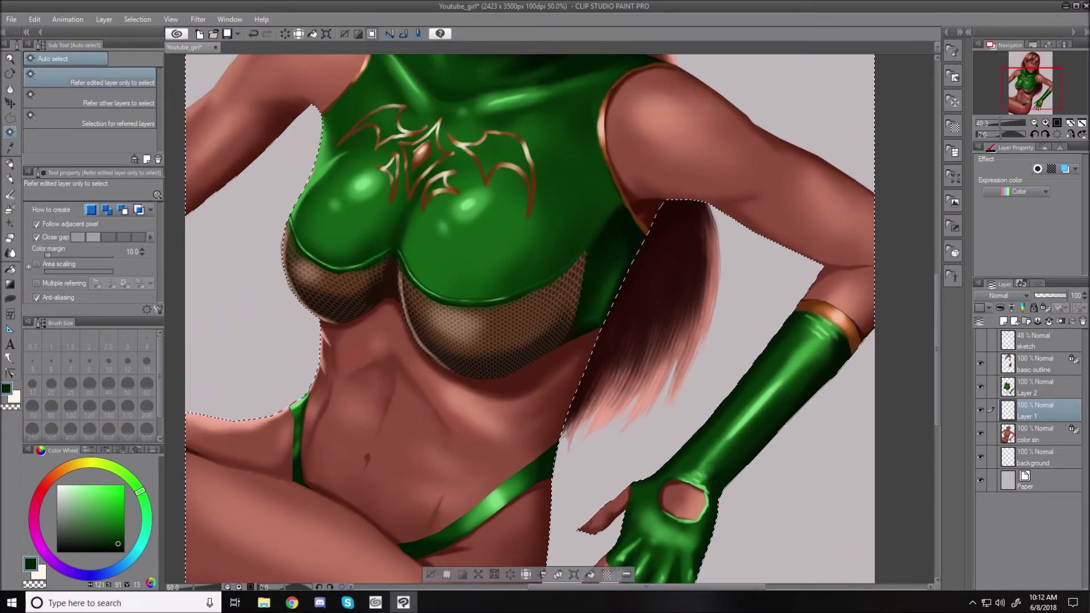
pyautogui.moveTo(939, 341); pyautogui.dragTo(937, 393)
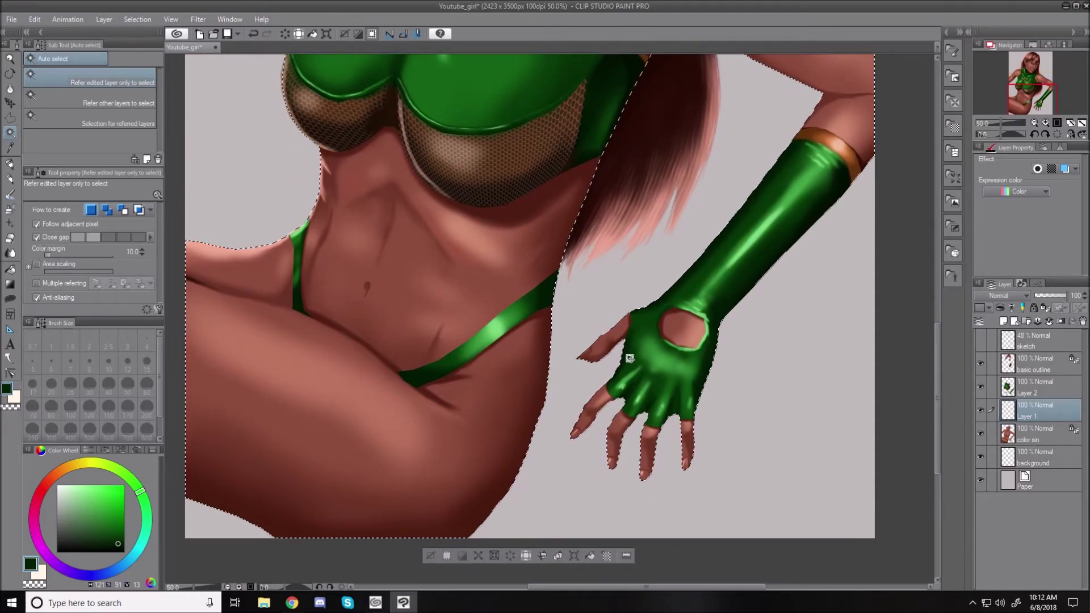
pyautogui.hotkey('ctrl', 'v')
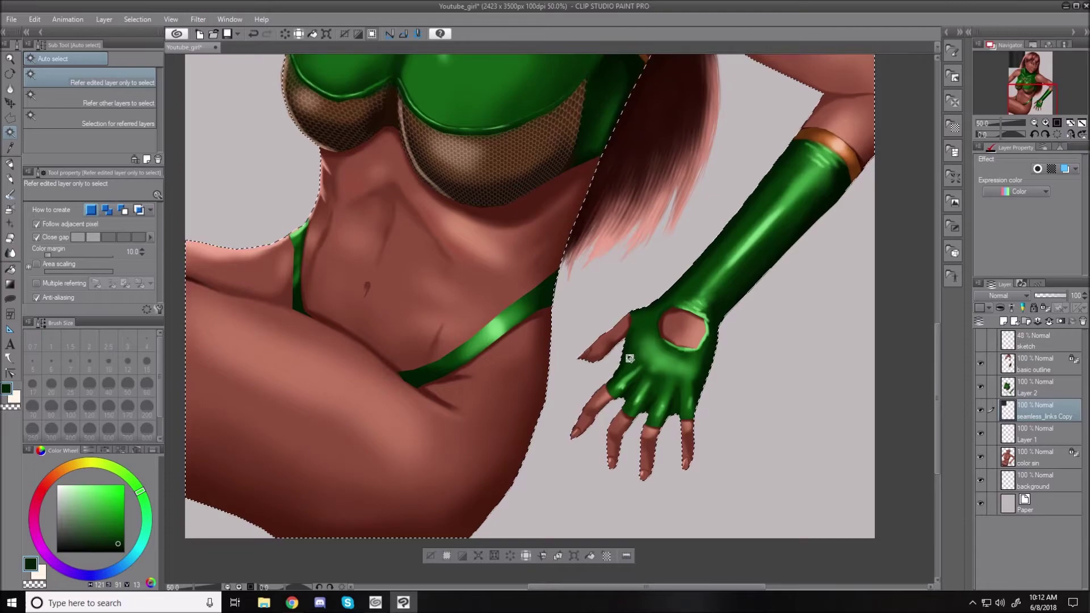
pyautogui.hotkey('ctrl', '0')
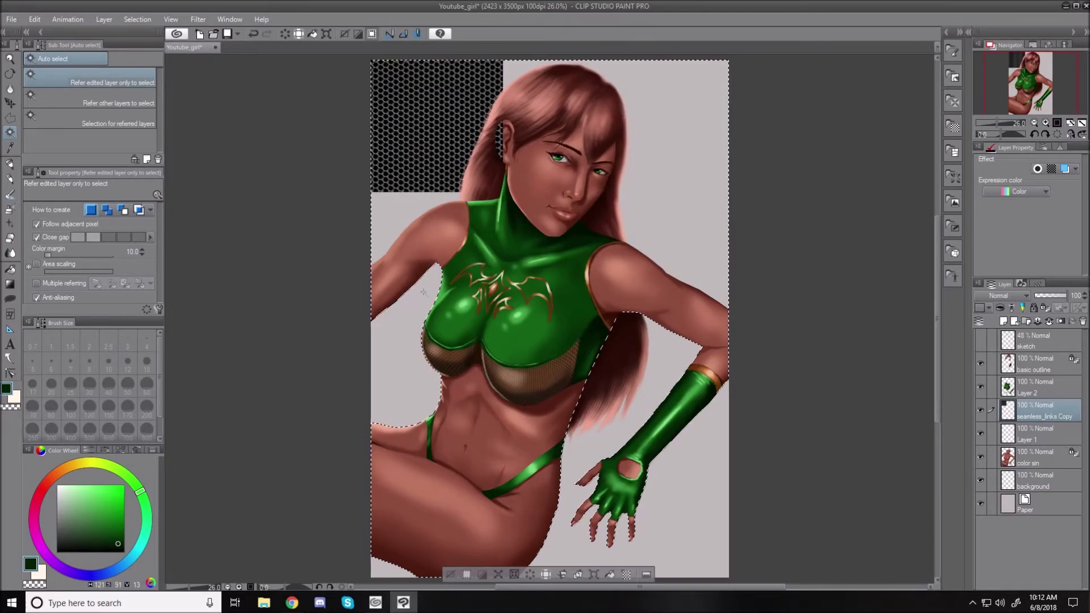
pyautogui.click(11, 104)
pyautogui.moveTo(420, 128)
pyautogui.mouseDown()
pyautogui.moveTo(421, 443)
pyautogui.moveTo(421, 146)
pyautogui.mouseUp()
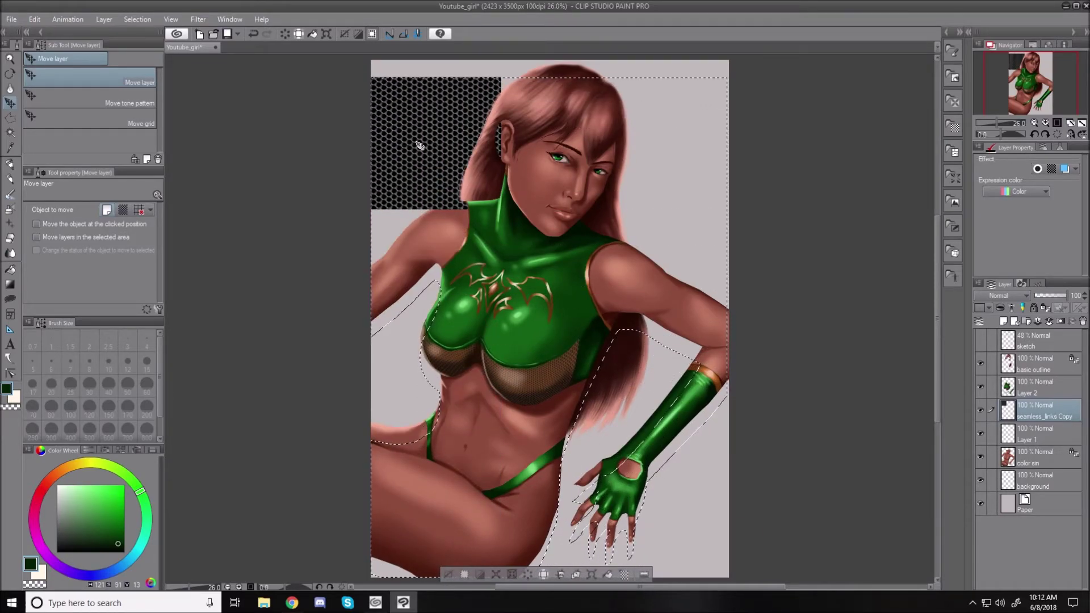
pyautogui.hotkey('ctrl', 'z')
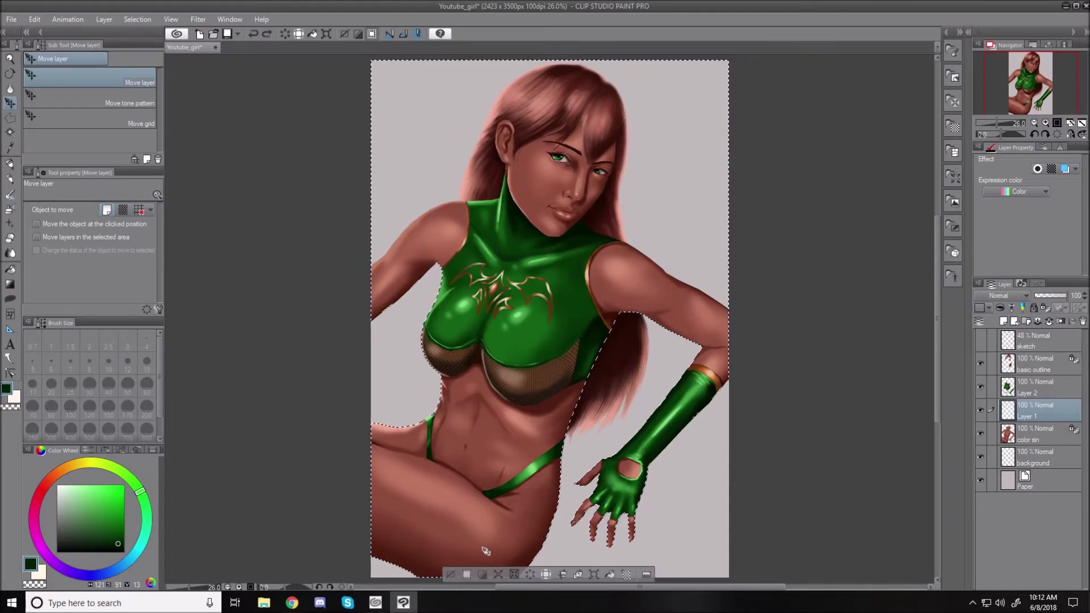
# Clear the selection, and paste the copied seamless links texture over the figure's hip and thigh.
pyautogui.click(454, 574)
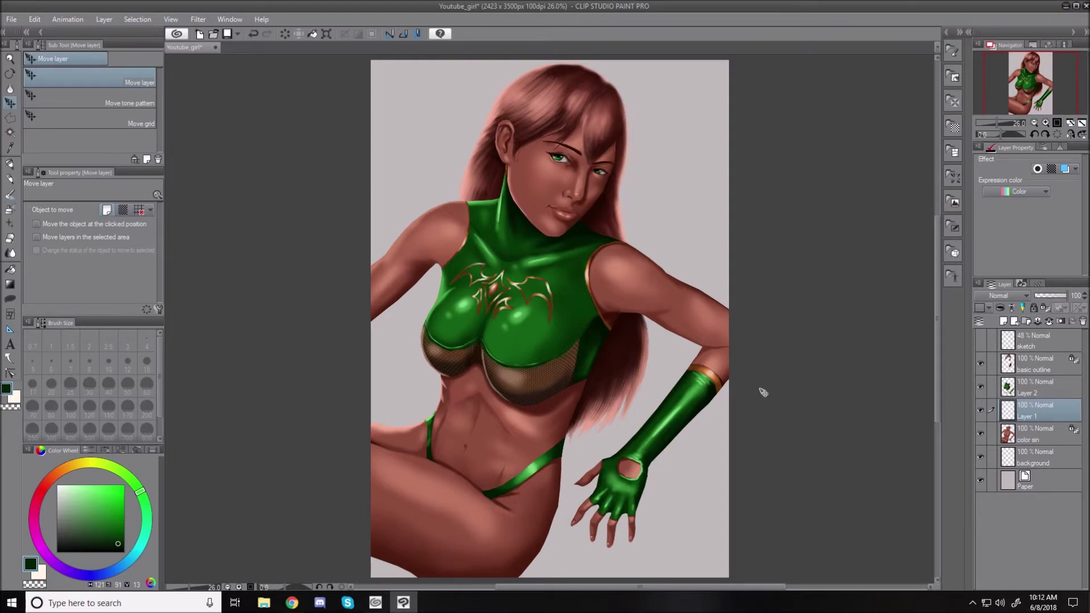
pyautogui.hotkey('ctrl', 'v')
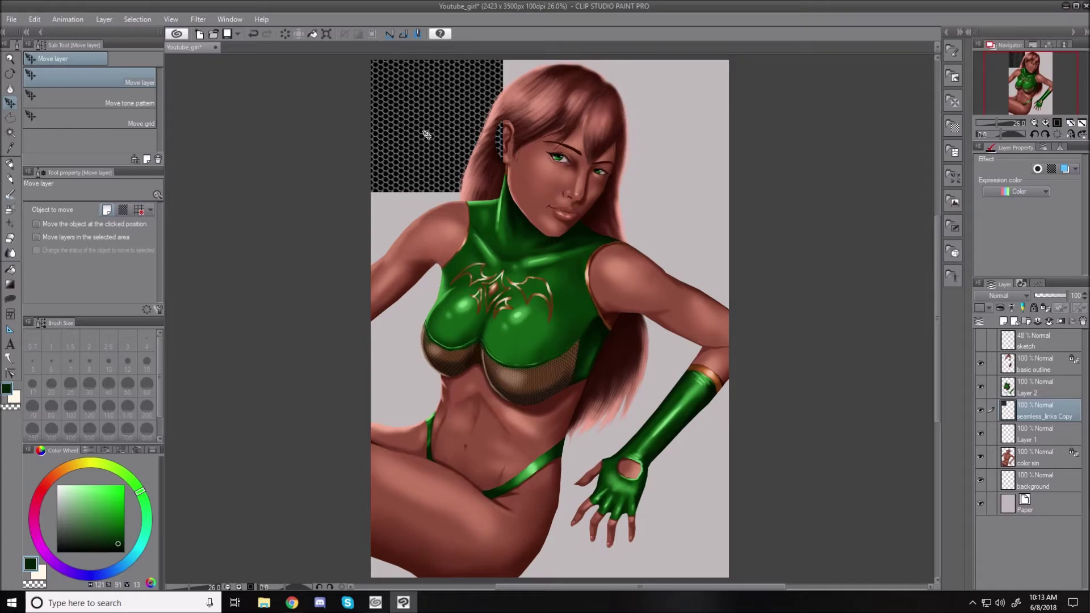
pyautogui.moveTo(426, 135); pyautogui.dragTo(410, 479)
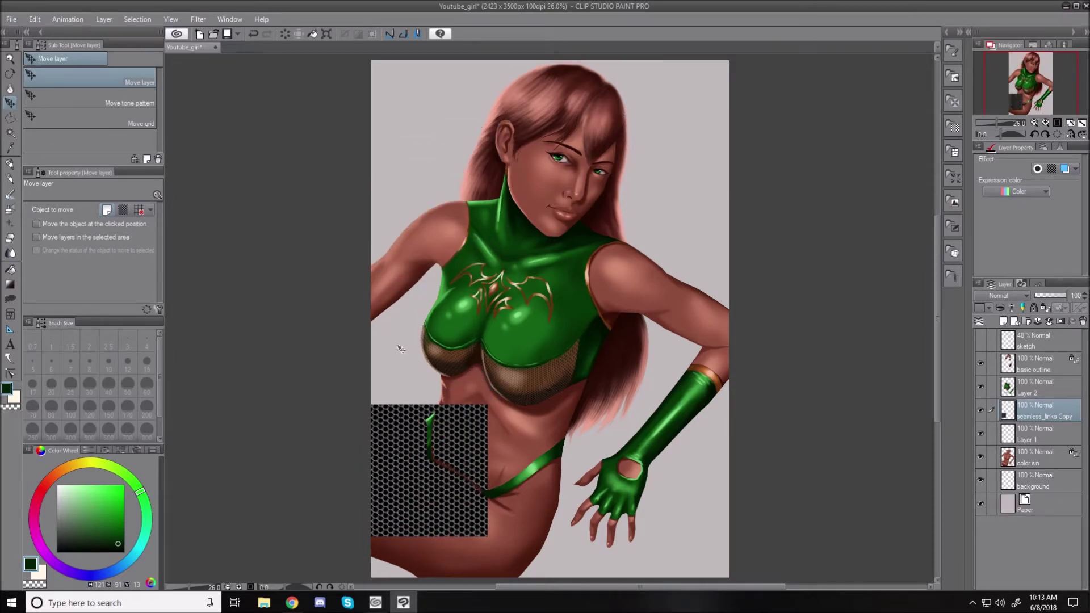
# Scale the pasted links texture to 54% and place it beside the hip, overlapping the canvas's left edge.
pyautogui.hotkey('ctrl', 't')
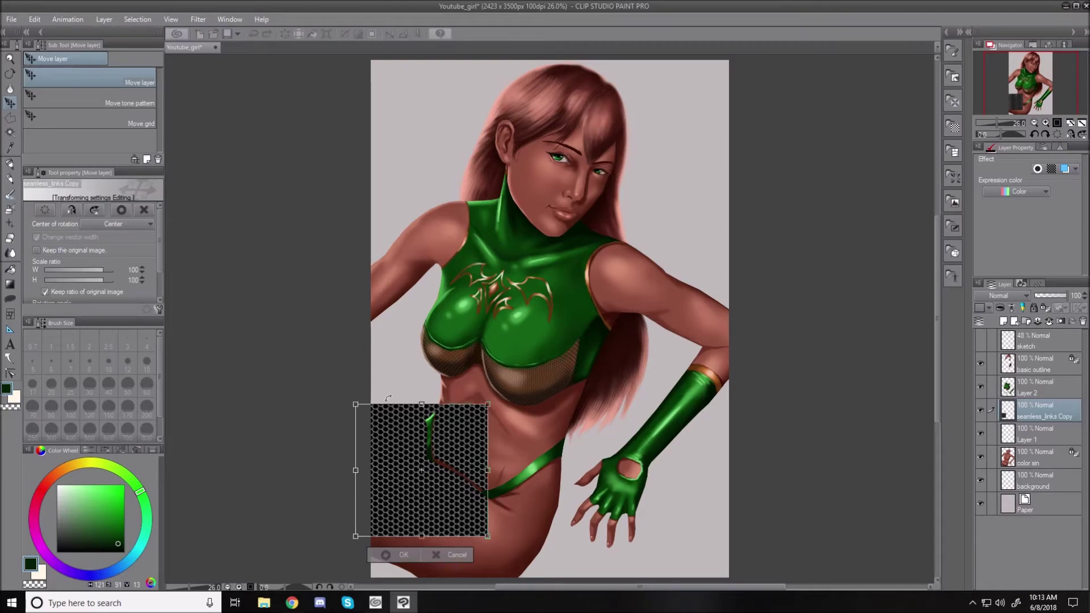
pyautogui.moveTo(356, 404); pyautogui.dragTo(386, 465)
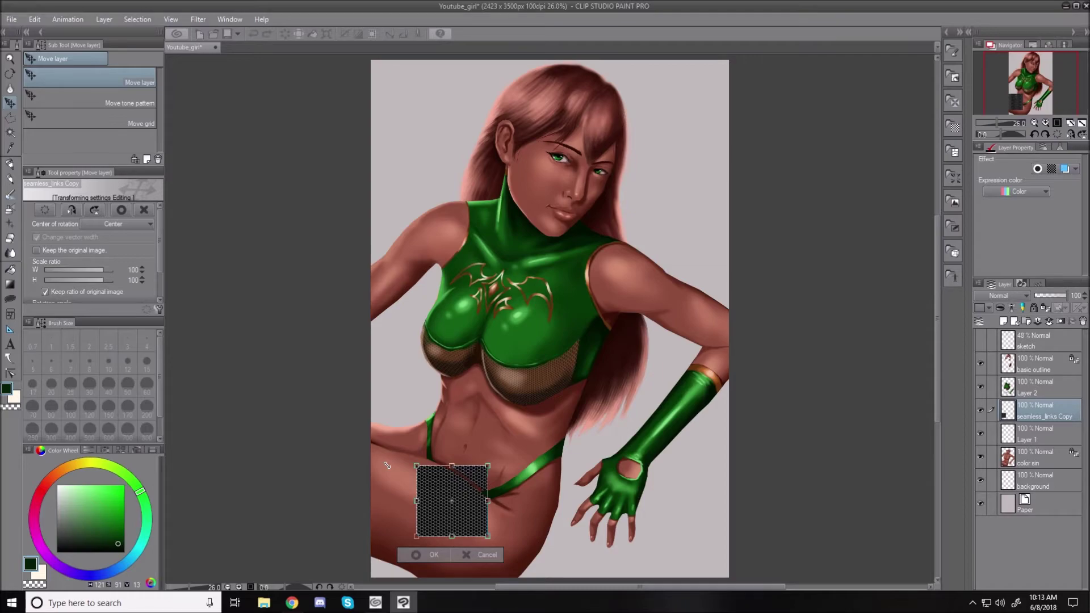
pyautogui.moveTo(430, 491); pyautogui.dragTo(363, 442)
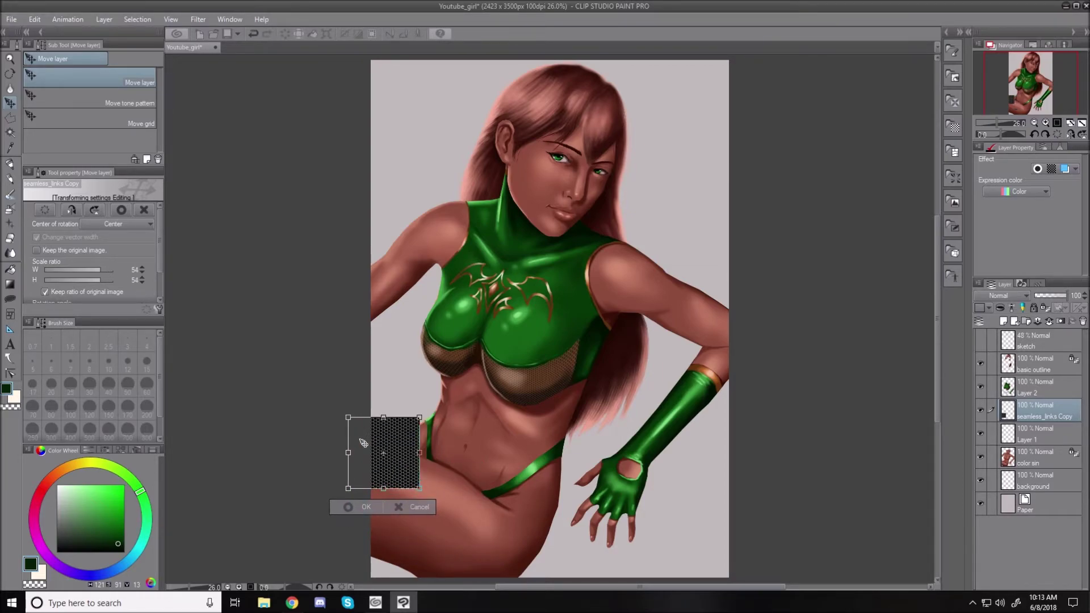
pyautogui.click(349, 509)
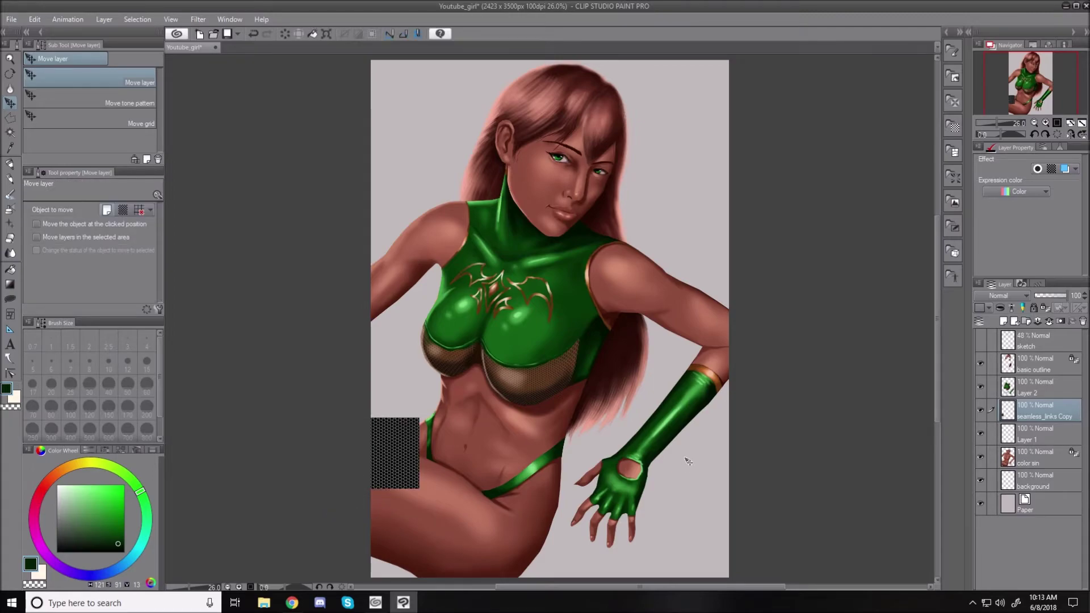
# Duplicate the scaled texture tile flush against the original's right edge and merge the copy into the layer below.
pyautogui.rightClick(1029, 411)
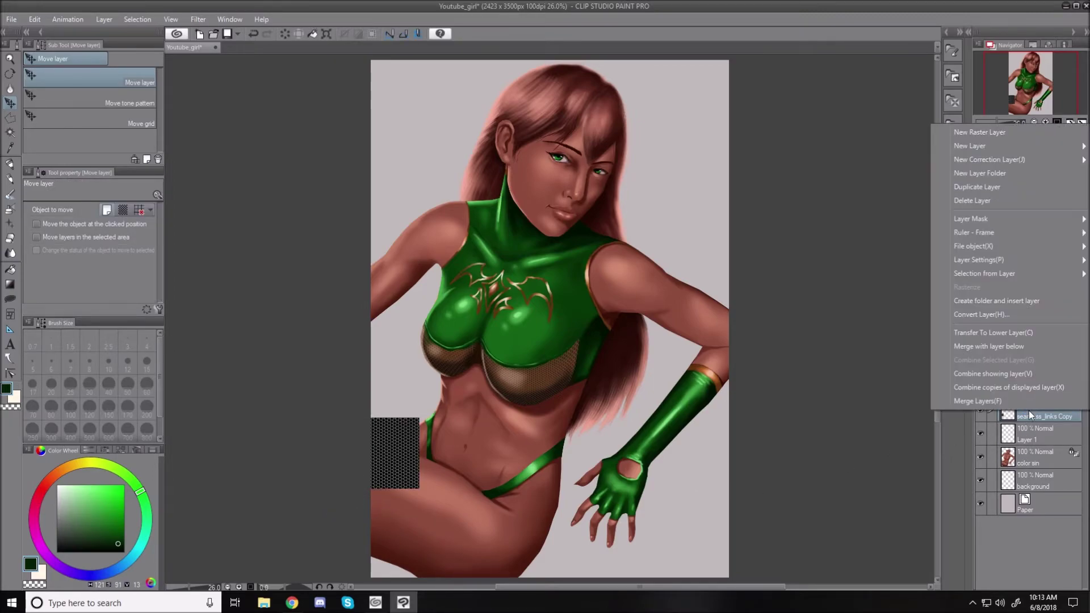
pyautogui.click(982, 188)
pyautogui.moveTo(391, 467); pyautogui.dragTo(477, 479)
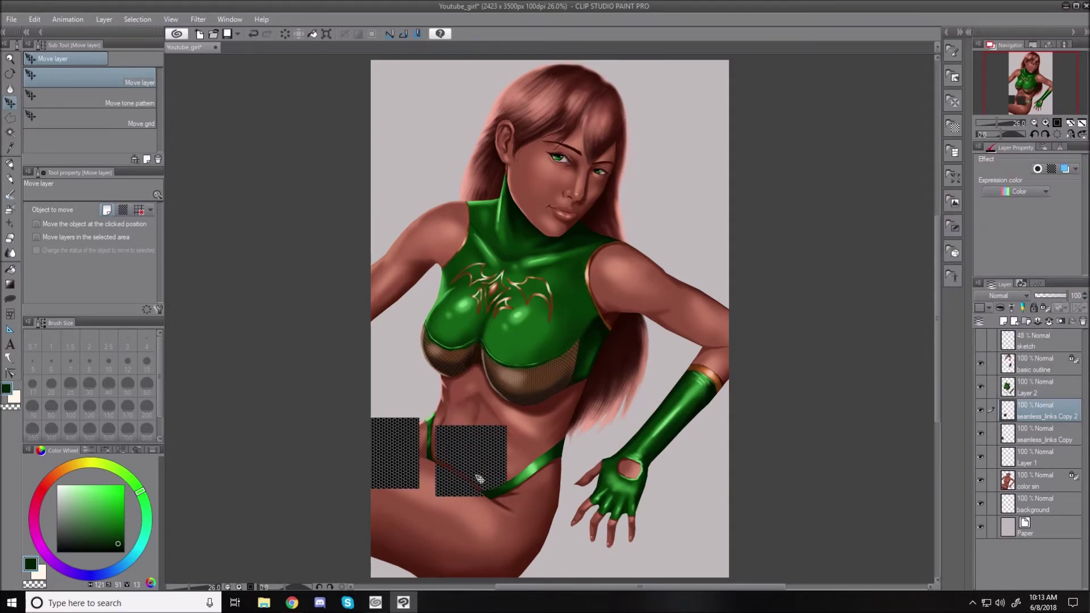
pyautogui.scroll(5, 546, 445)
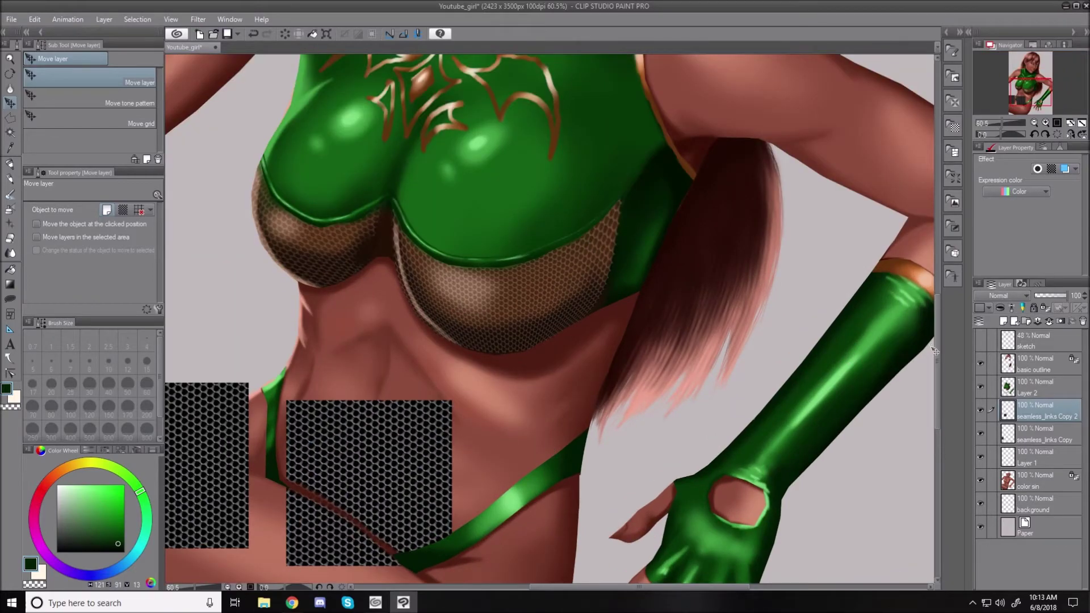
pyautogui.moveTo(935, 350); pyautogui.dragTo(935, 427)
pyautogui.moveTo(789, 423); pyautogui.dragTo(789, 417)
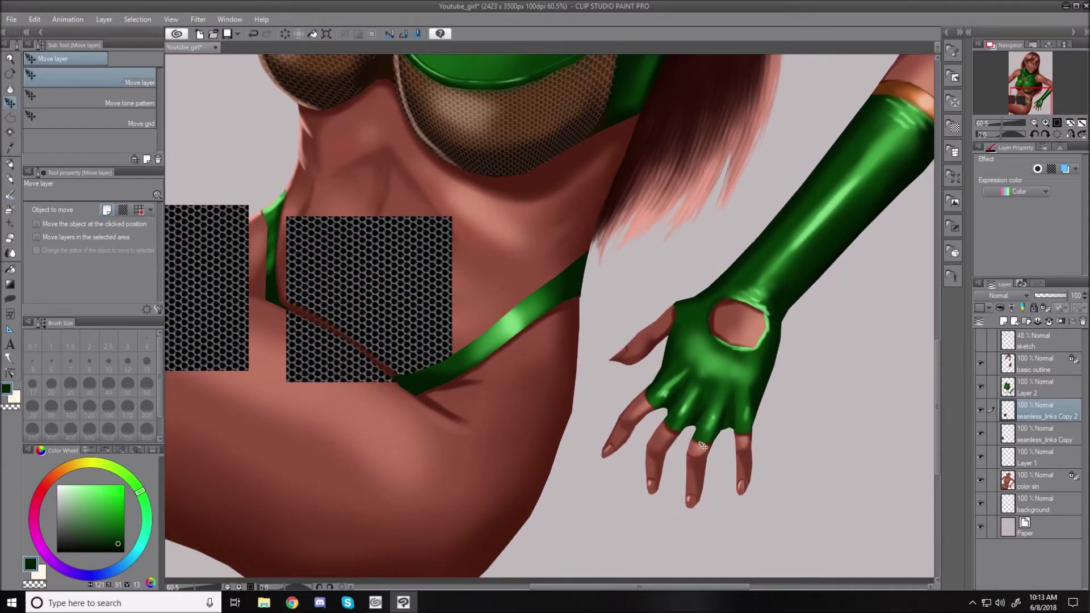
pyautogui.moveTo(413, 335); pyautogui.dragTo(374, 324)
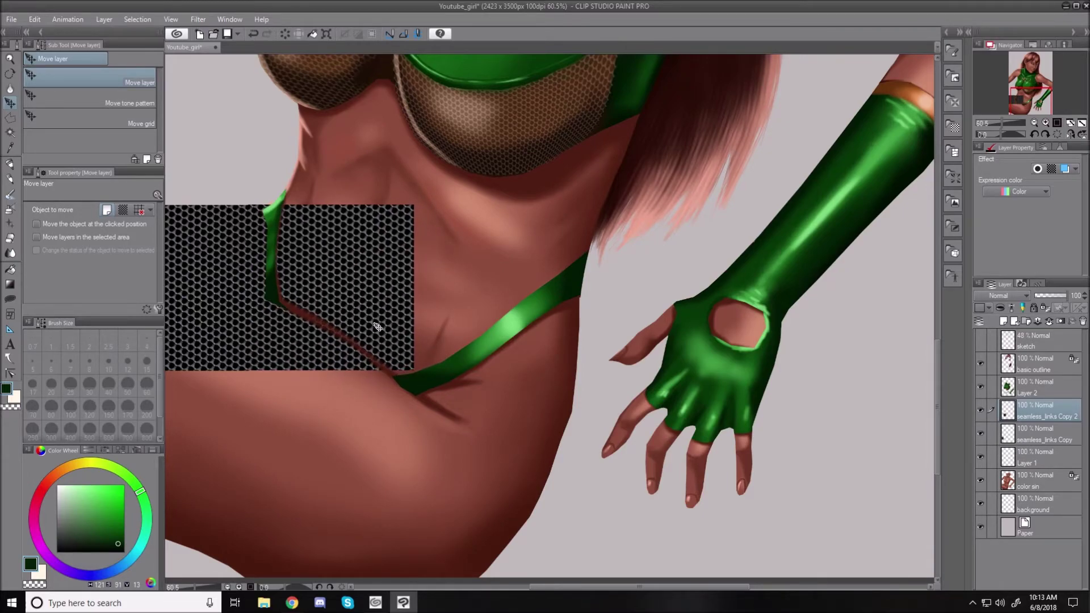
pyautogui.moveTo(376, 324); pyautogui.dragTo(377, 324)
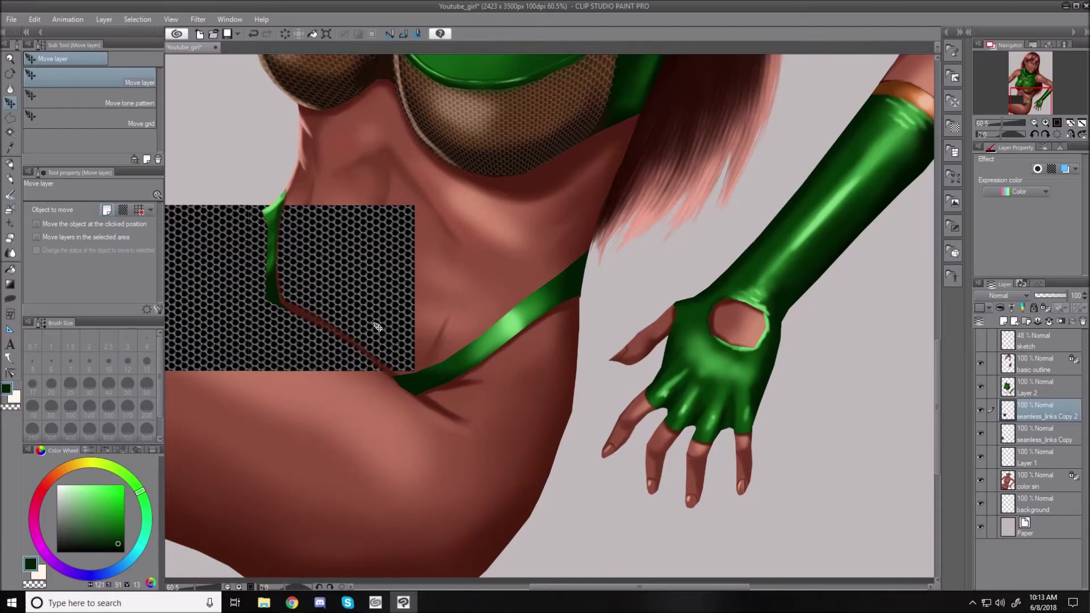
pyautogui.hotkey('ctrl', 'z')
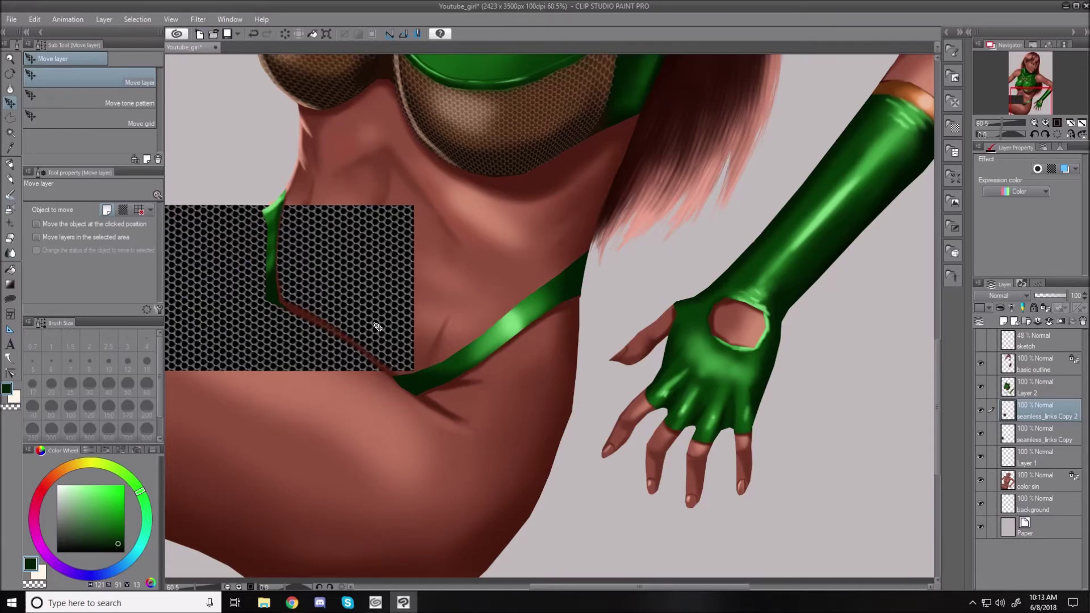
pyautogui.click(1048, 321)
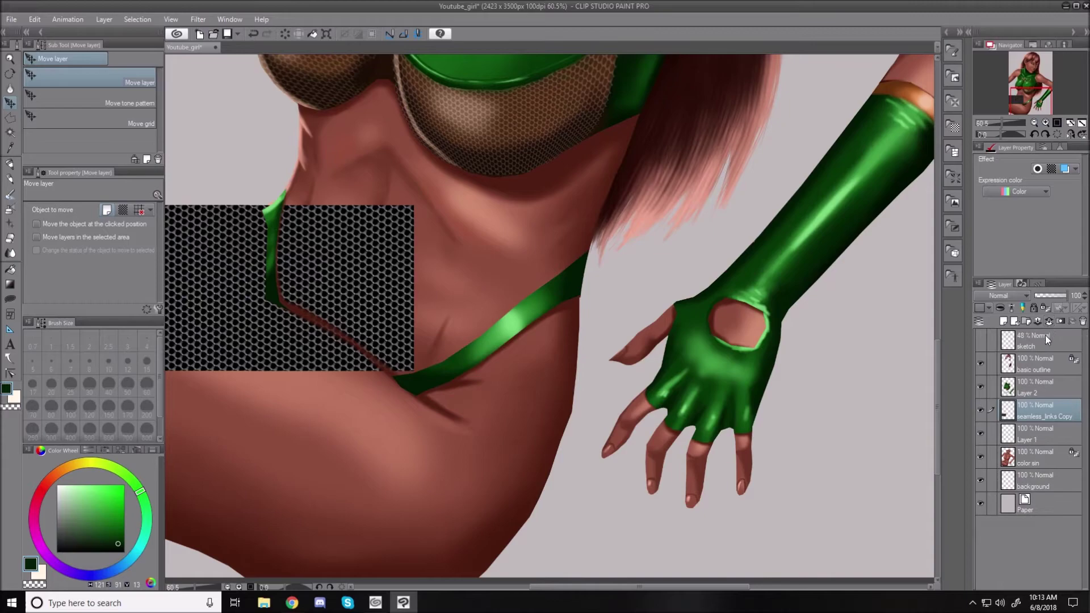
# Duplicate the merged links texture strip and move the copy directly below the original over the thigh.
pyautogui.rightClick(1033, 414)
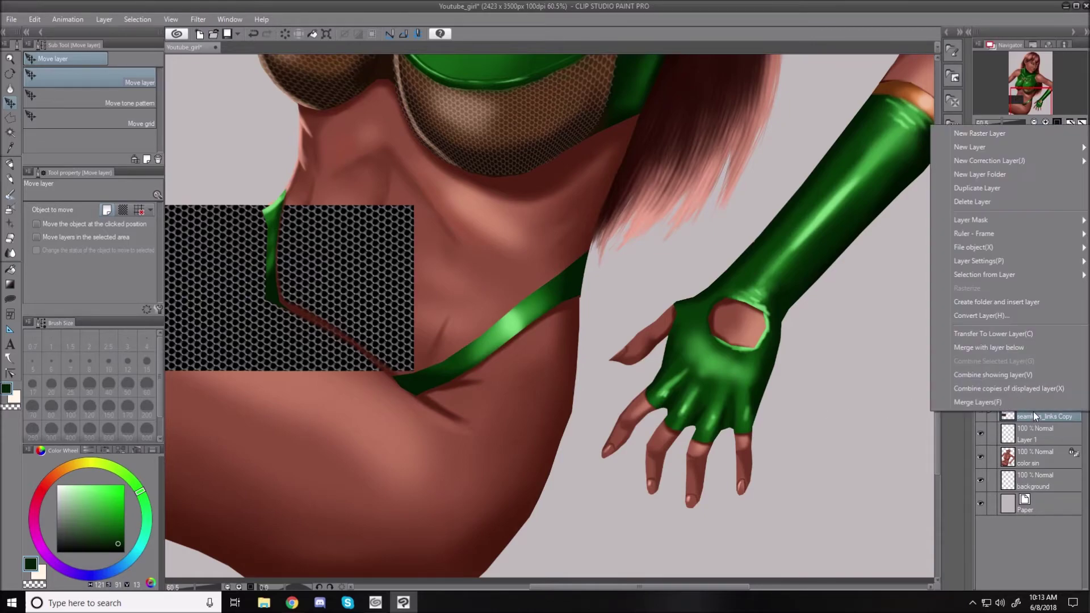
pyautogui.click(987, 192)
pyautogui.moveTo(257, 315); pyautogui.dragTo(271, 490)
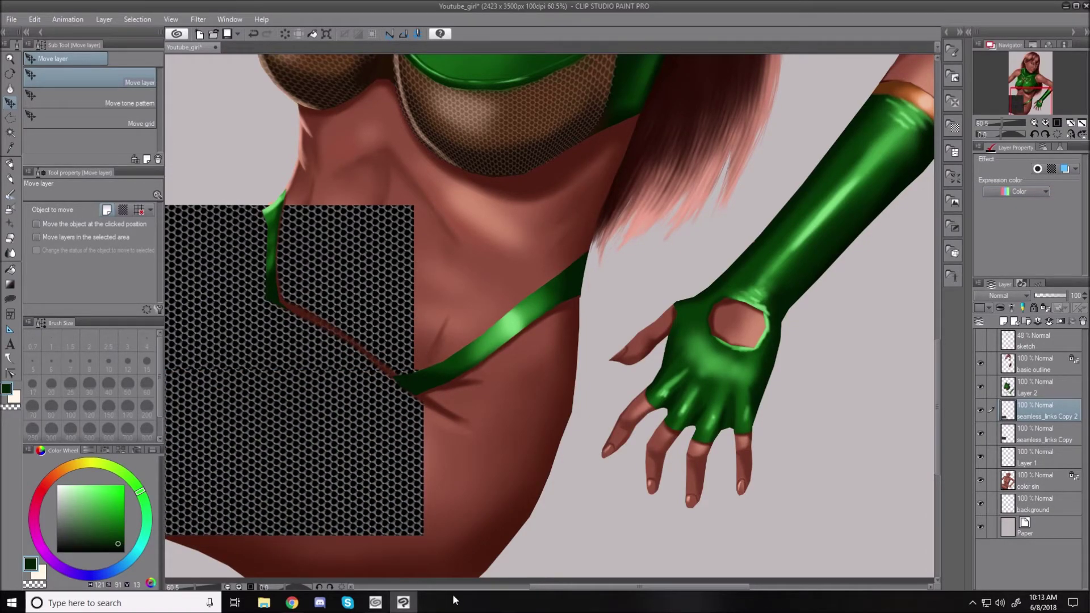
# Nudge the lower texture copy until its pattern and edges line up with the upper strip, and merge it down.
pyautogui.moveTo(569, 587); pyautogui.dragTo(517, 584)
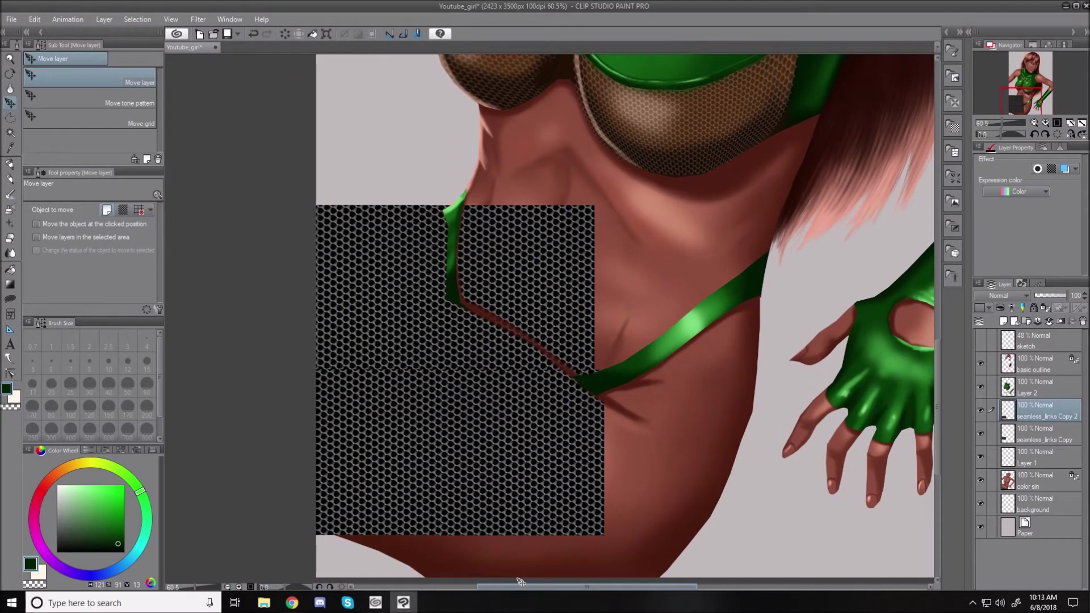
pyautogui.press('Down')
pyautogui.press('Down')
pyautogui.press('Down')
pyautogui.press('Down')
pyautogui.press('Down')
pyautogui.press('Down')
pyautogui.press('Up')
pyautogui.press('Up')
pyautogui.press('Left')
pyautogui.press('Left')
pyautogui.press('Left')
pyautogui.press('Left')
pyautogui.press('Left')
pyautogui.press('Left')
pyautogui.press('Left')
pyautogui.press('Left')
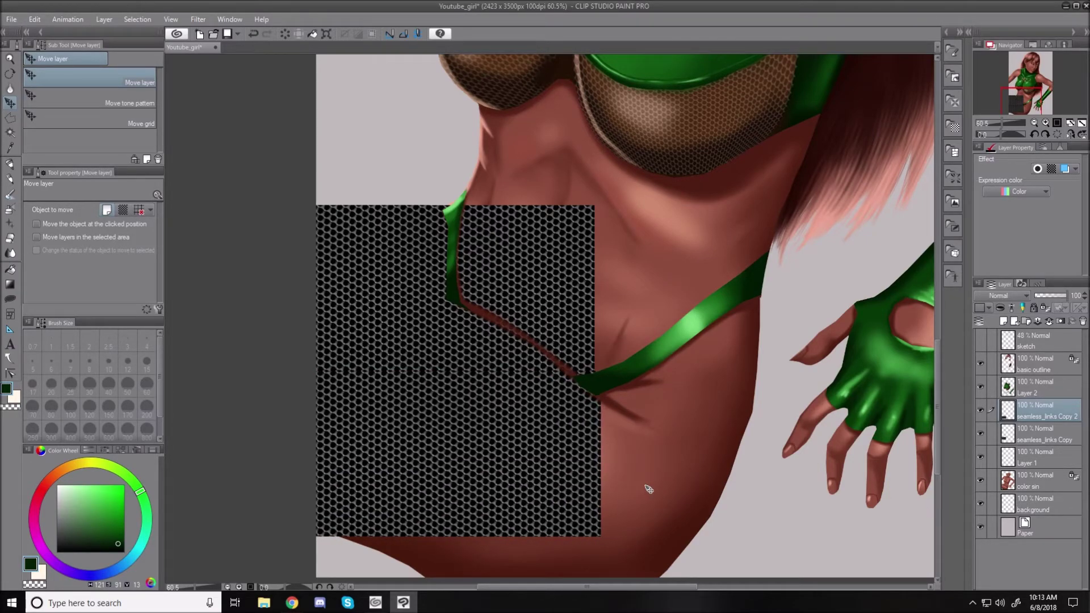
pyautogui.press('Up')
pyautogui.press('Up')
pyautogui.press('Up')
pyautogui.press('Up')
pyautogui.press('Up')
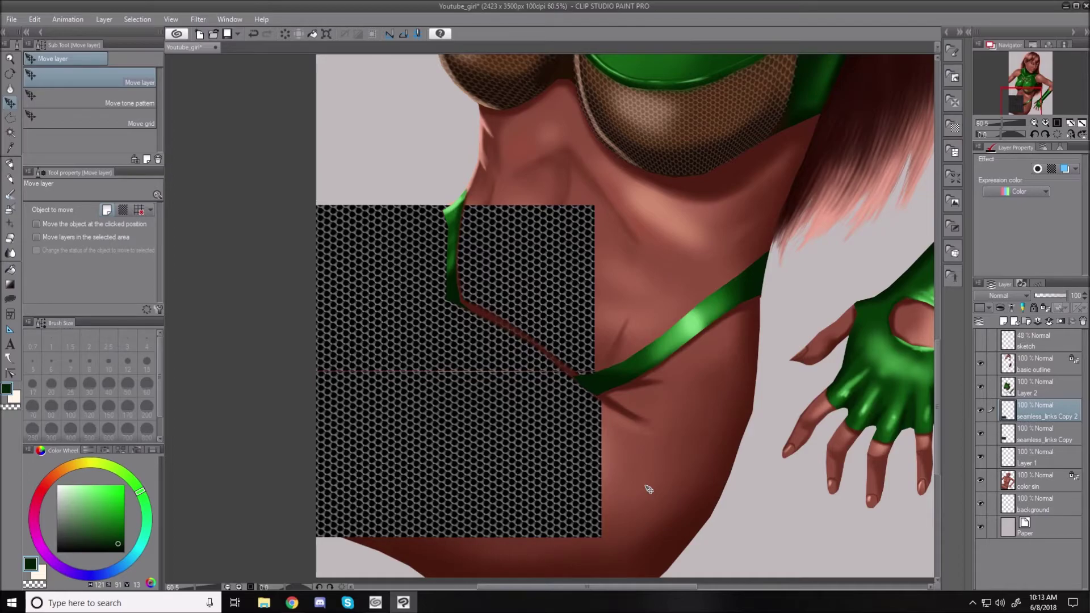
pyautogui.press('Right')
pyautogui.press('Right')
pyautogui.press('Up')
pyautogui.press('Up')
pyautogui.press('Up')
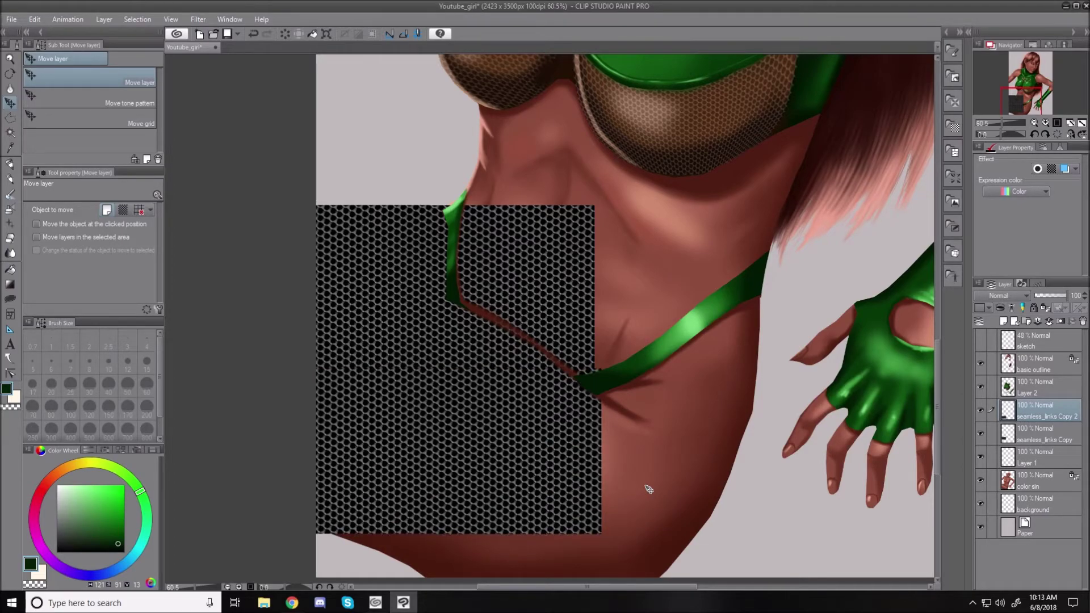
pyautogui.press('Left')
pyautogui.press('Left')
pyautogui.press('Left')
pyautogui.press('Left')
pyautogui.press('Left')
pyautogui.press('Left')
pyautogui.press('Left')
pyautogui.press('Left')
pyautogui.press('Left')
pyautogui.press('Left')
pyautogui.press('Left')
pyautogui.press('Left')
pyautogui.press('Down')
pyautogui.press('Down')
pyautogui.press('Down')
pyautogui.press('Down')
pyautogui.press('Down')
pyautogui.press('Down')
pyautogui.press('Down')
pyautogui.press('Down')
pyautogui.press('Up')
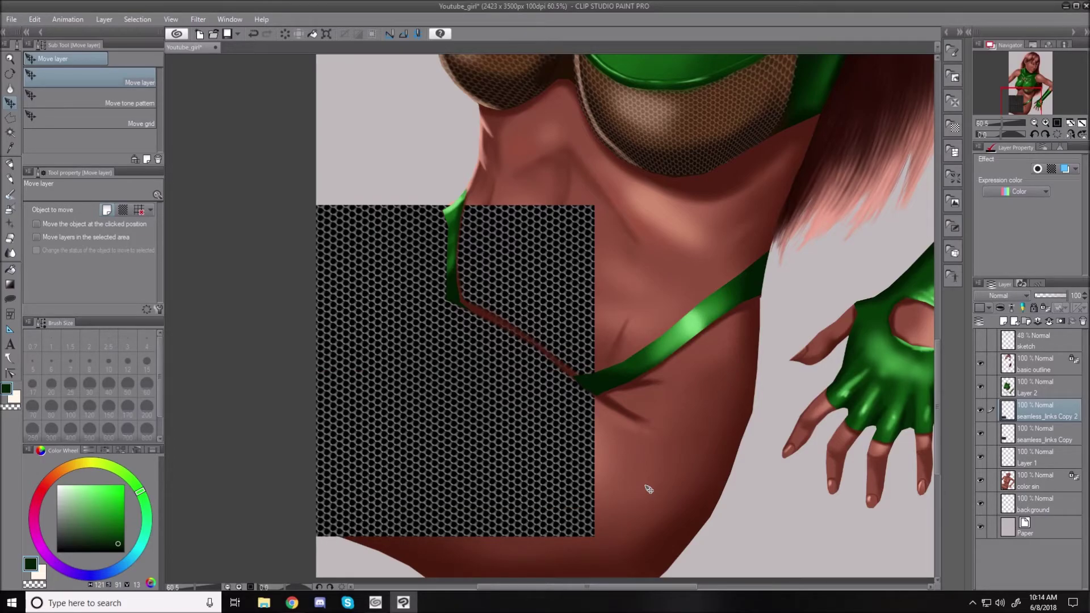
pyautogui.click(1049, 320)
# Duplicate the enlarged links texture block and move the copy against the original's right edge.
pyautogui.rightClick(1040, 410)
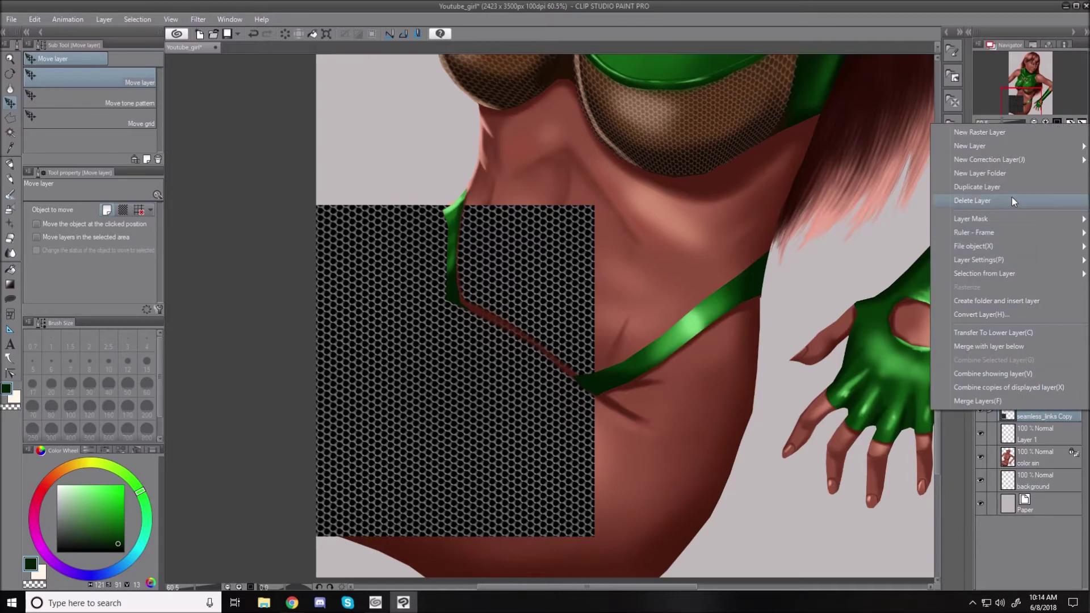
pyautogui.click(986, 186)
pyautogui.moveTo(502, 391); pyautogui.dragTo(793, 389)
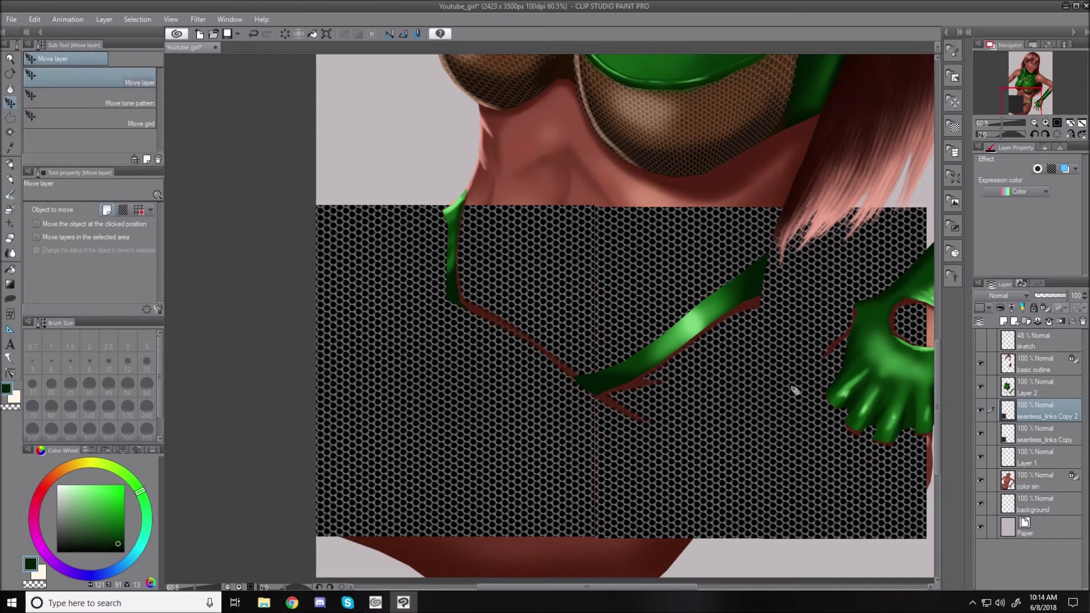
# Nudge the right texture copy until the seam closes, and merge it into the layer below.
pyautogui.press('Up')
pyautogui.press('Up')
pyautogui.press('Up')
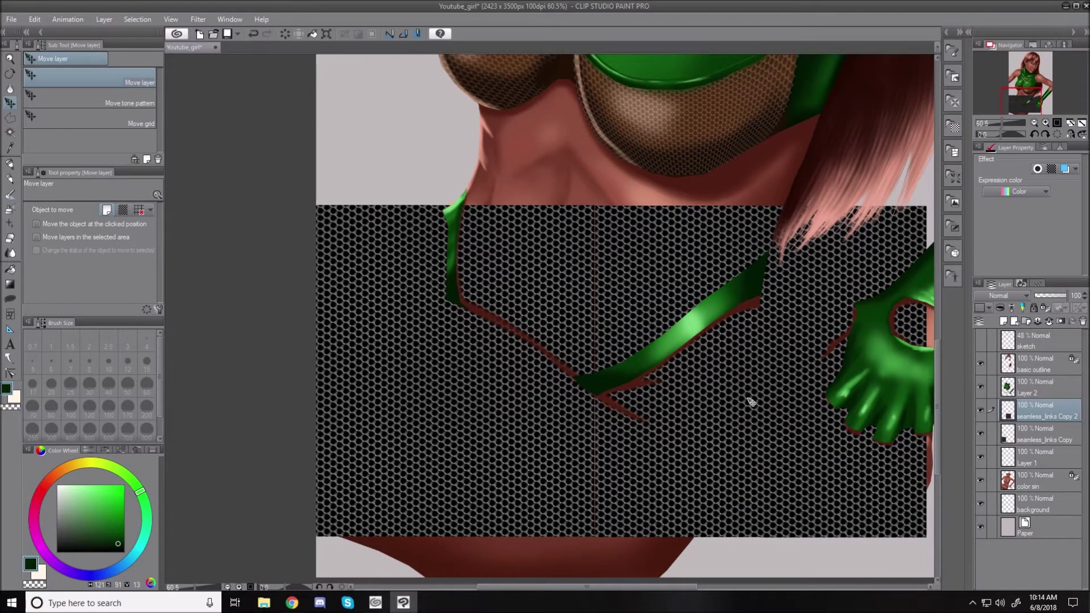
pyautogui.press('Left')
pyautogui.press('Left')
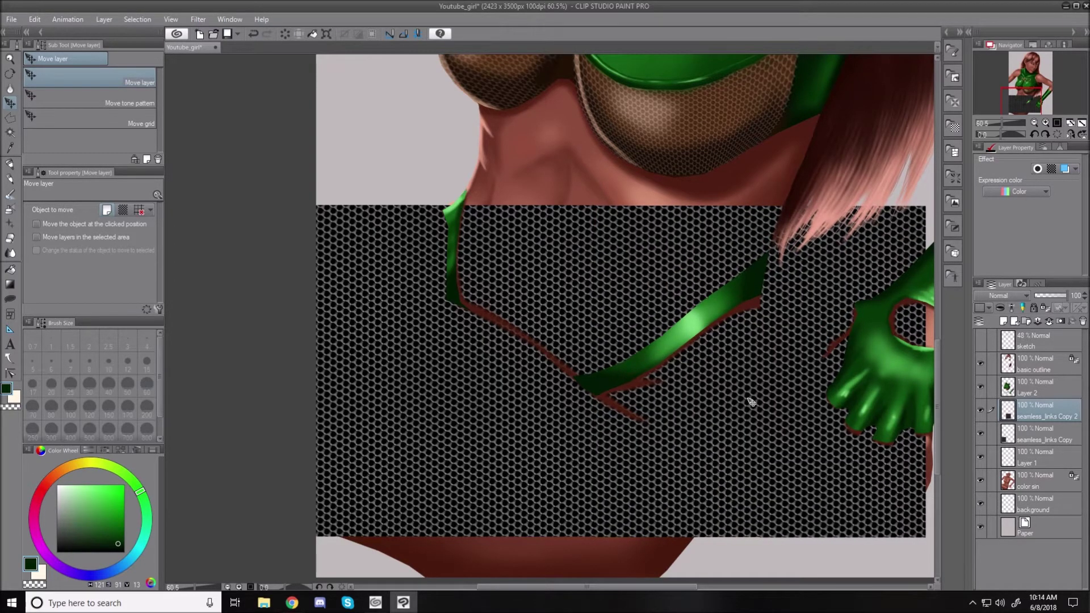
pyautogui.press('Left')
pyautogui.press('Left')
pyautogui.click(1049, 320)
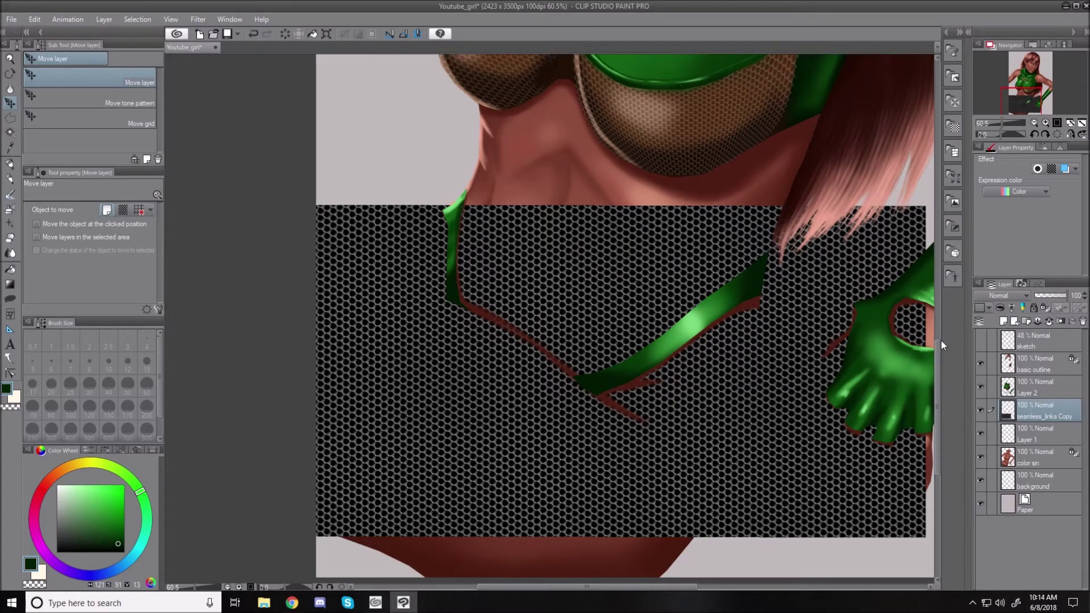
pyautogui.scroll(-3, 938, 352)
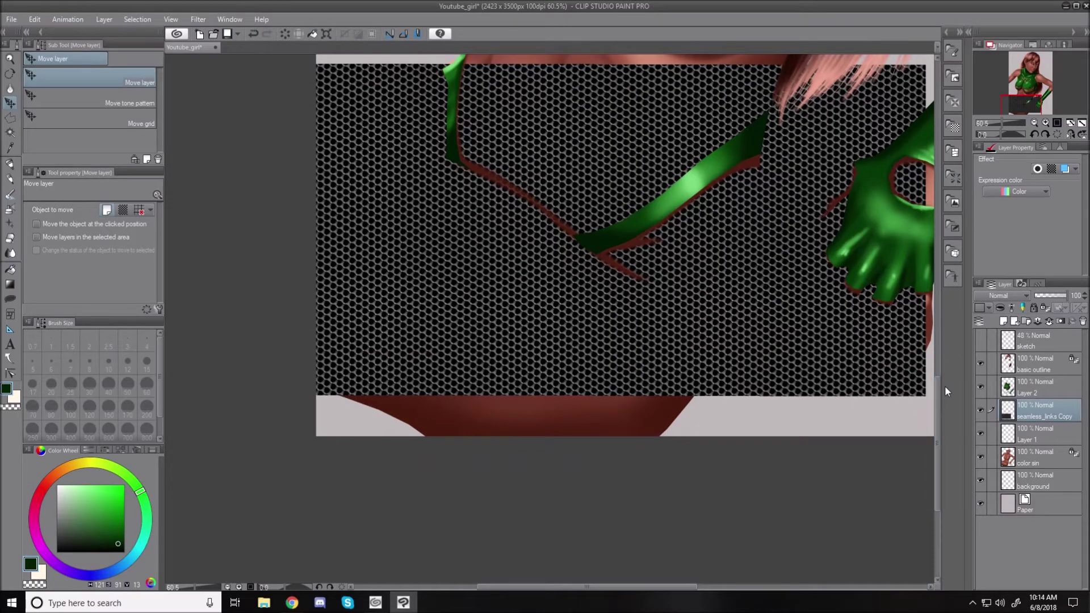
# Duplicate the links texture block, move the copy down to cover the rest of the legs, and merge it into the layer below.
pyautogui.rightClick(1037, 413)
pyautogui.click(976, 189)
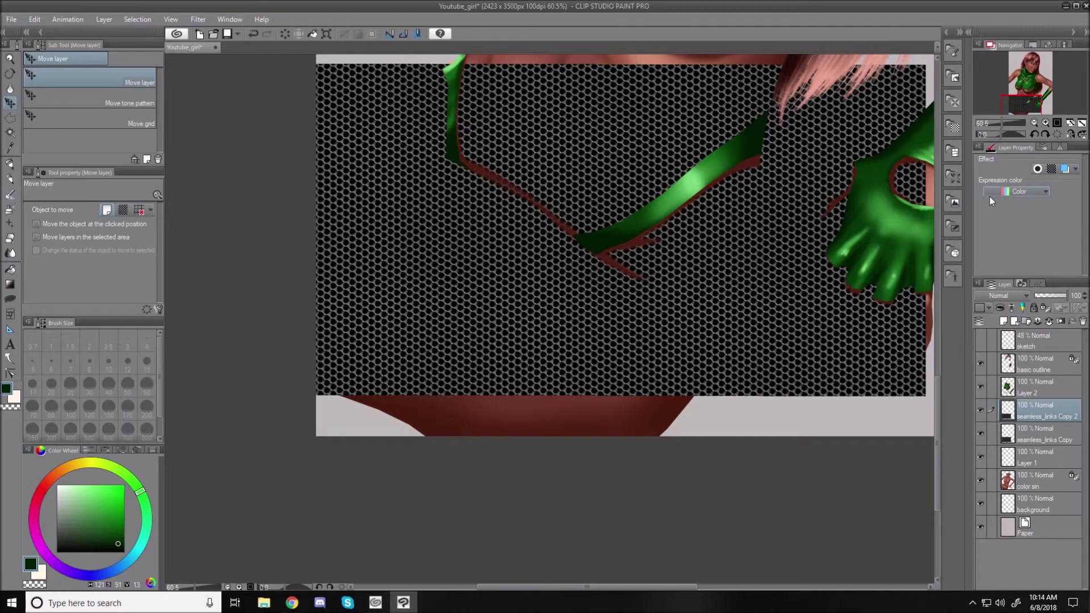
pyautogui.moveTo(581, 277); pyautogui.dragTo(590, 597)
pyautogui.scroll(-2, 592, 539)
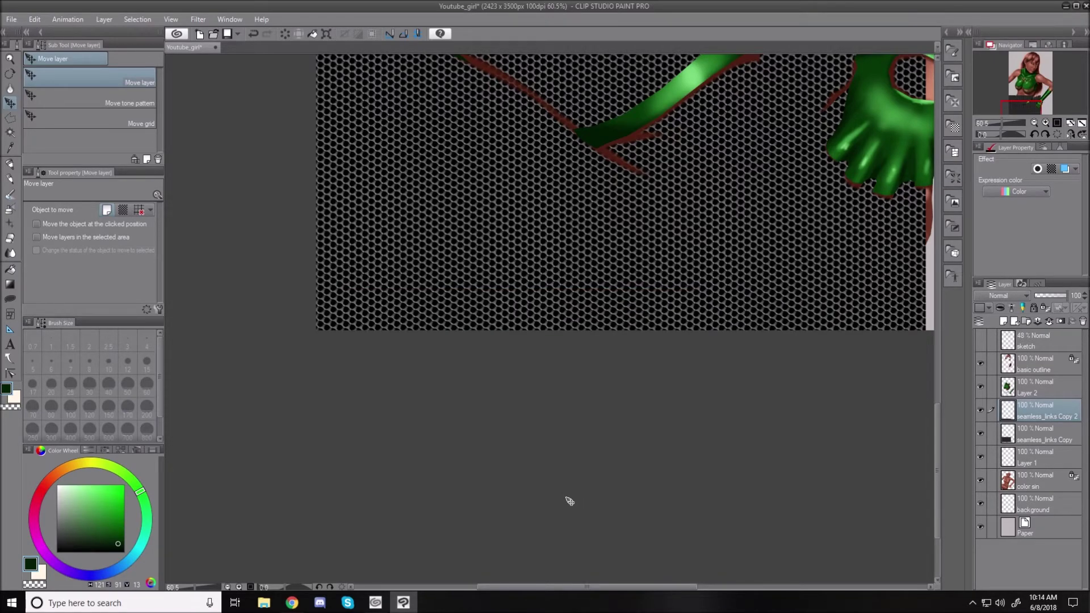
pyautogui.hotkey('ctrl', '0')
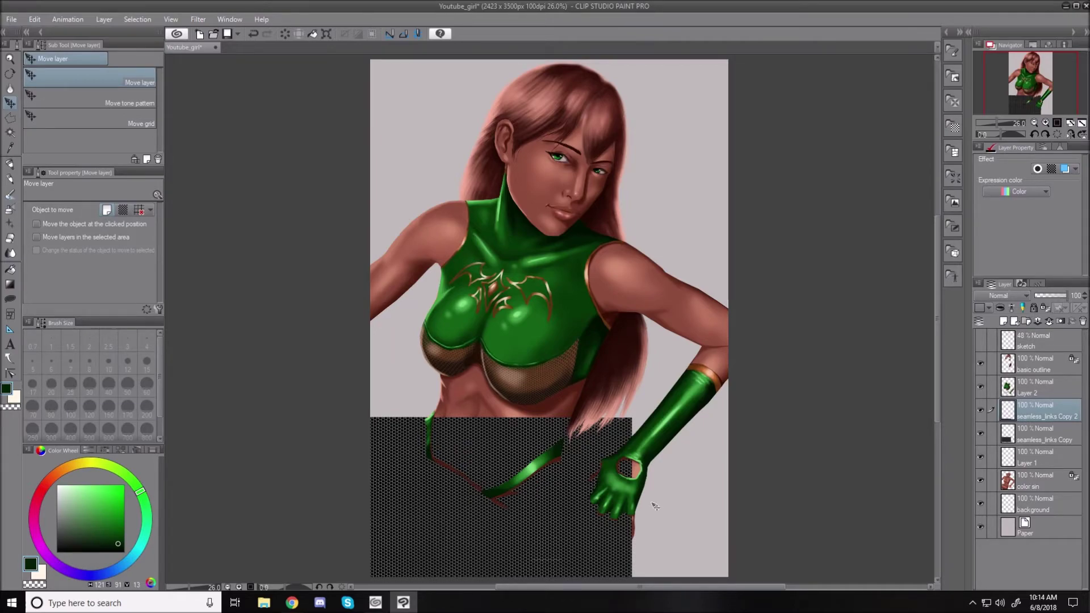
pyautogui.click(1050, 321)
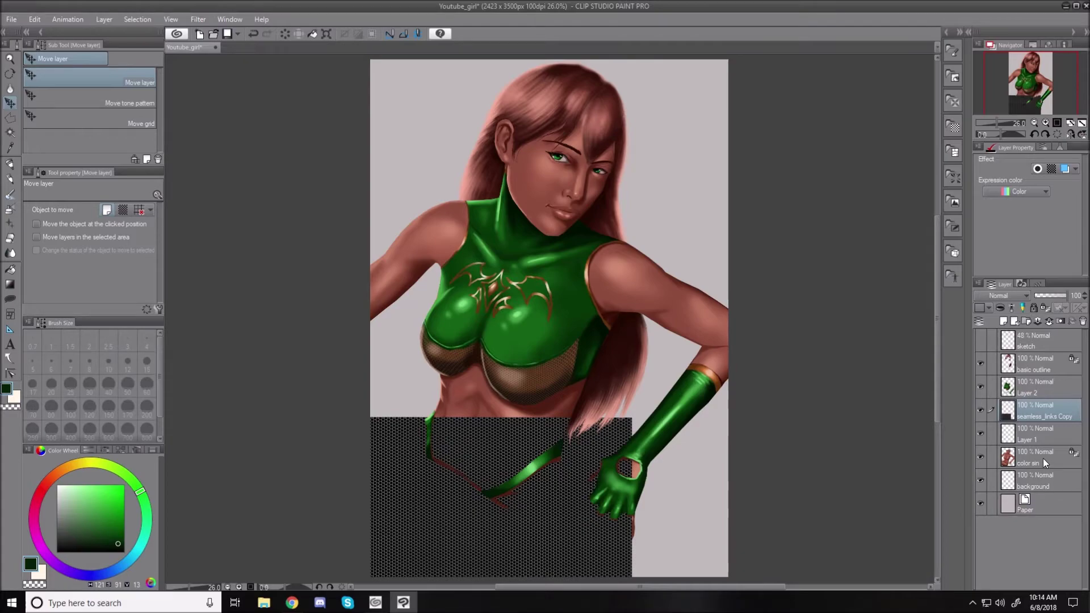
# Lower the merged links texture layer's opacity to 62% and delete Layer 1 beneath it.
pyautogui.moveTo(1051, 298); pyautogui.dragTo(1054, 296)
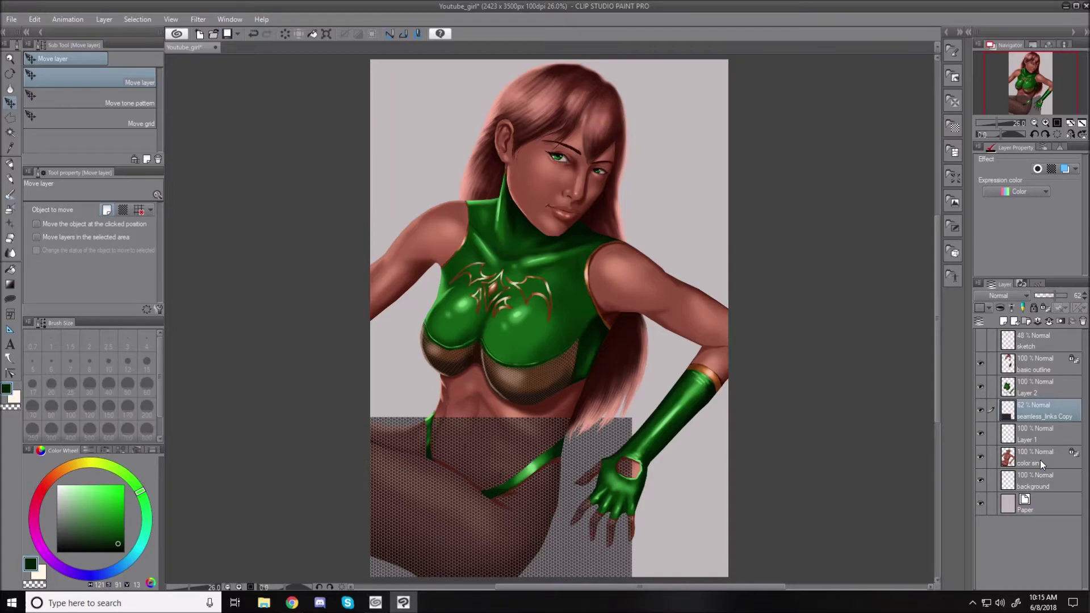
pyautogui.click(1037, 437)
pyautogui.moveTo(1033, 340); pyautogui.dragTo(1085, 326)
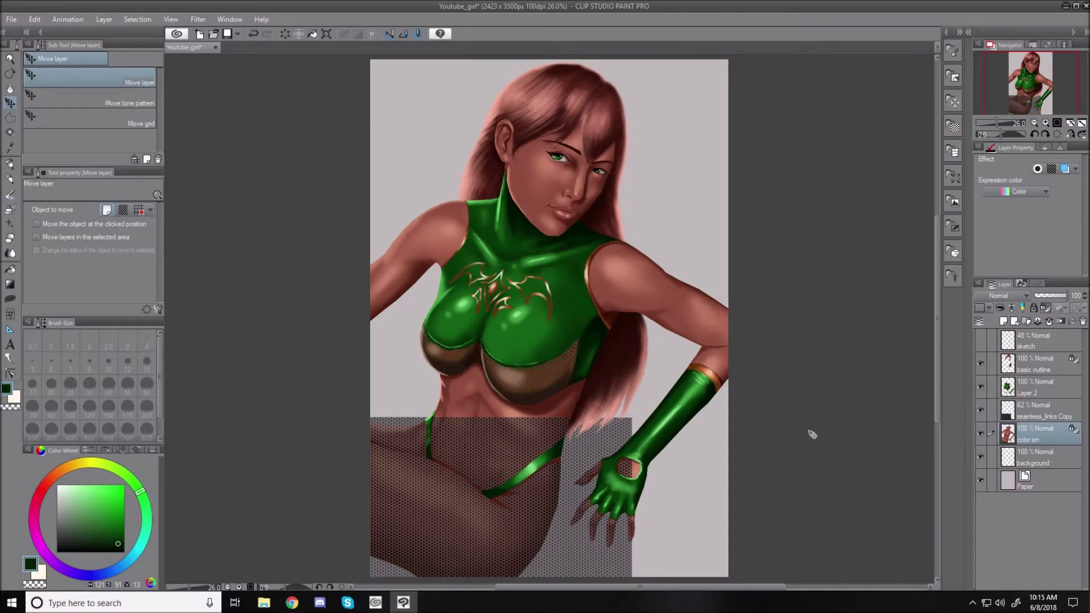
# Auto-select the empty areas on both sides of the figure on its skin color layer and invert the selection.
pyautogui.click(10, 133)
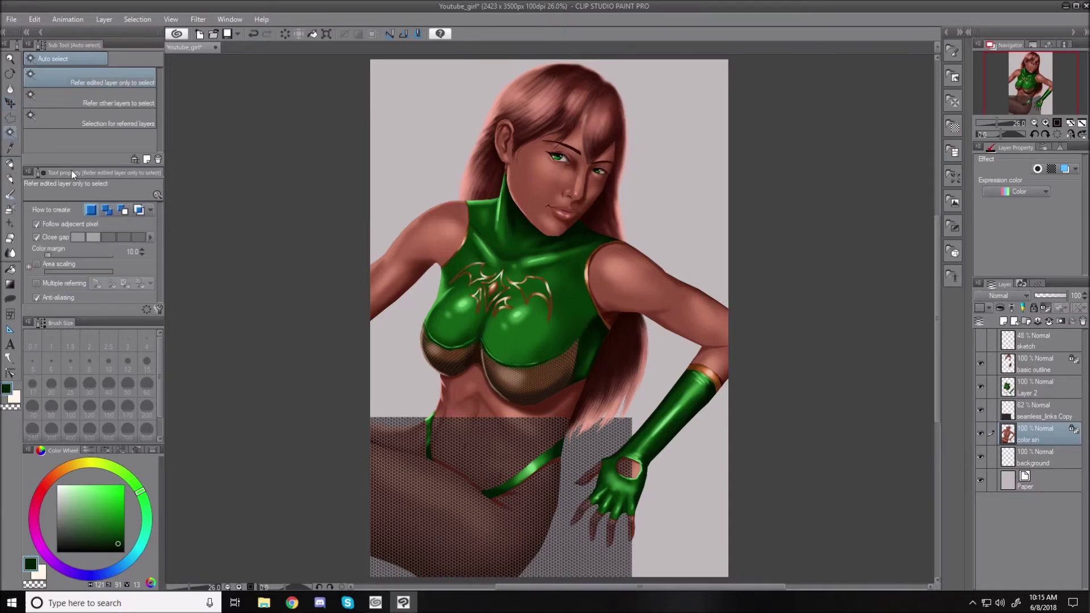
pyautogui.click(407, 401)
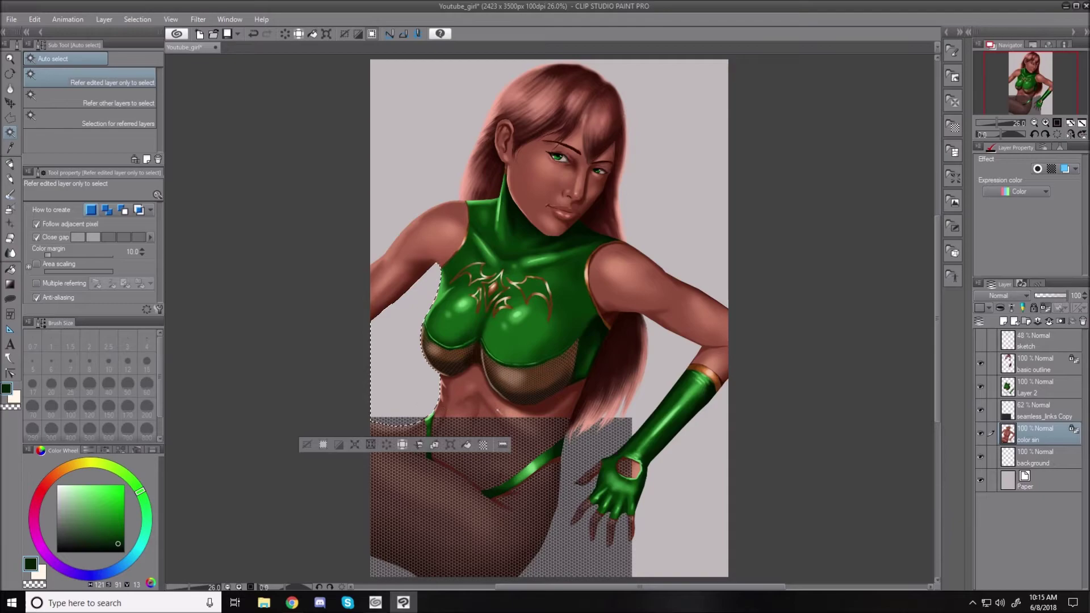
pyautogui.keyDown('shift'); pyautogui.click(652, 394); pyautogui.keyUp('shift')
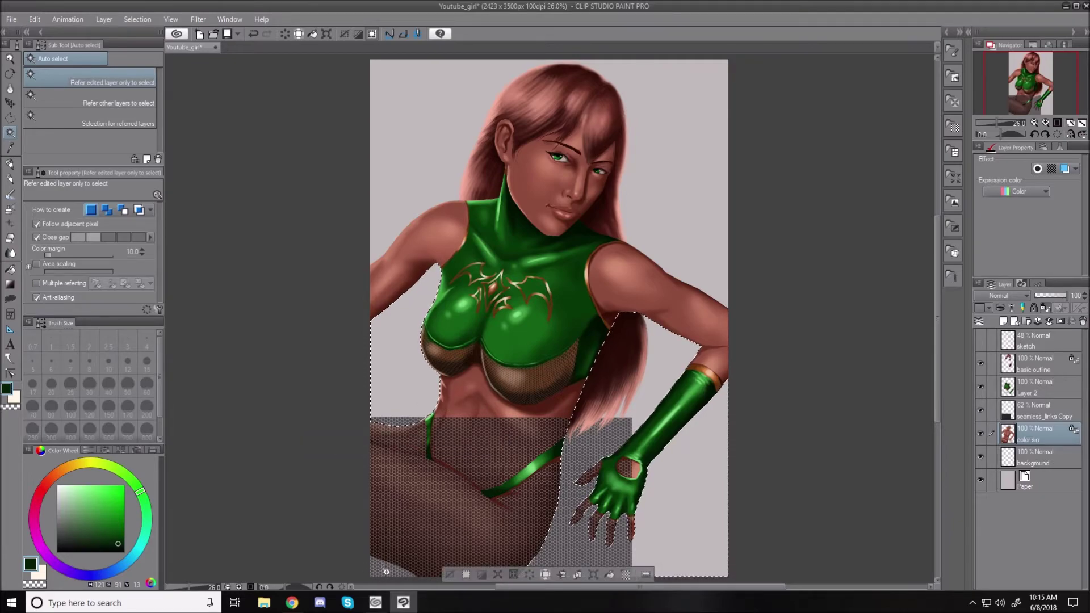
pyautogui.click(145, 19)
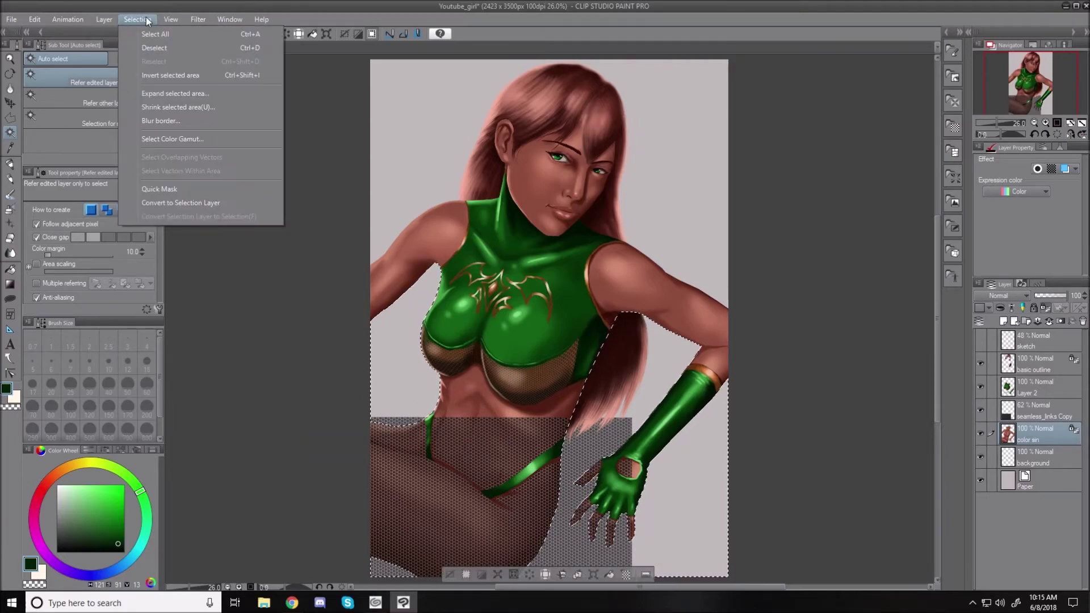
pyautogui.click(159, 75)
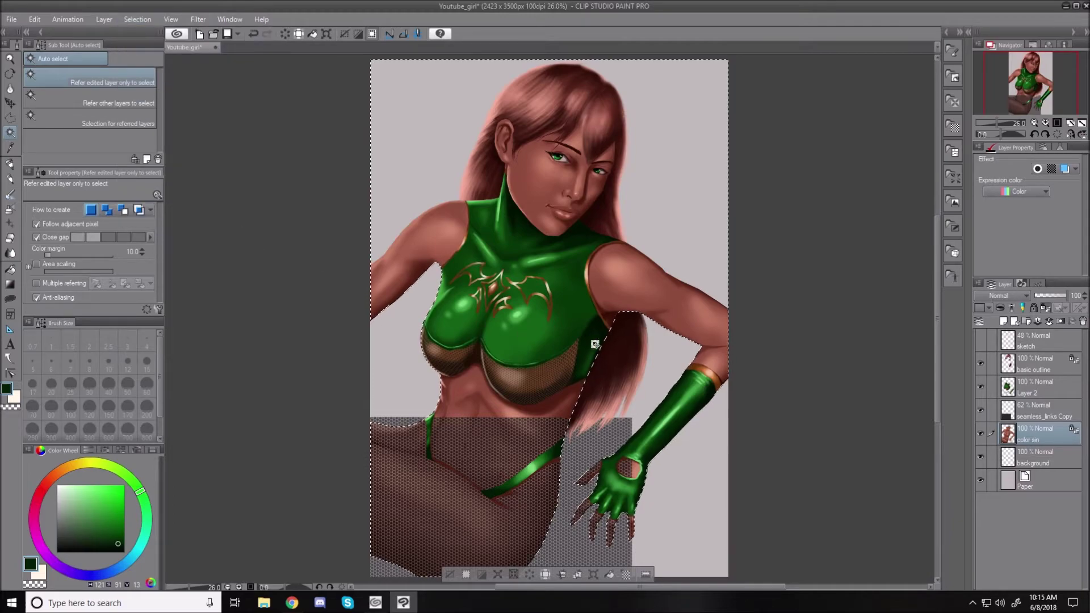
# Invert the selection back with the links texture layer active, delete the mesh outside the figure, and deselect.
pyautogui.click(1048, 407)
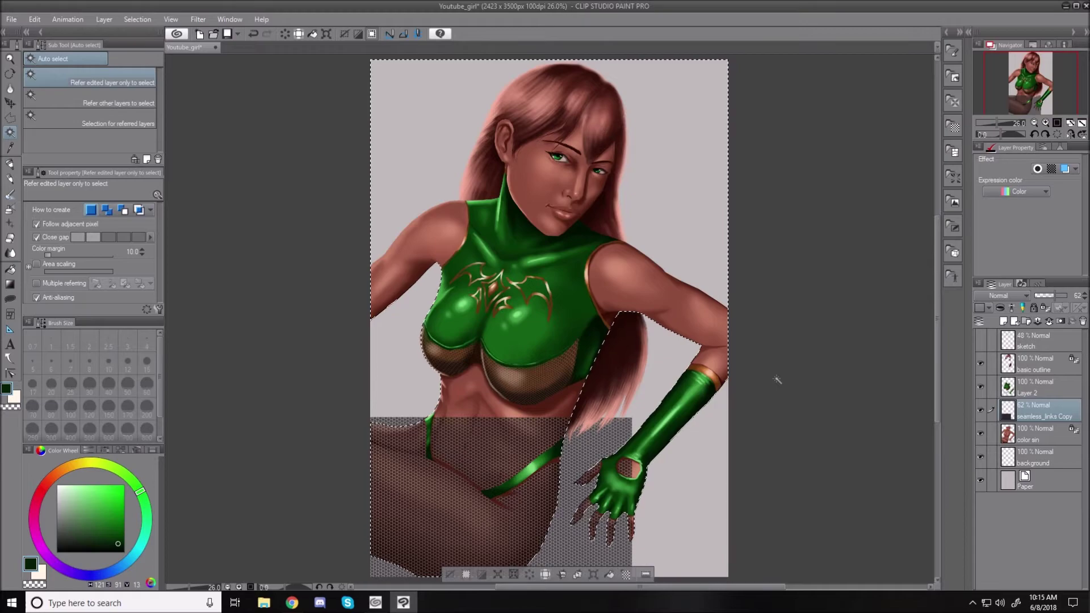
pyautogui.click(138, 20)
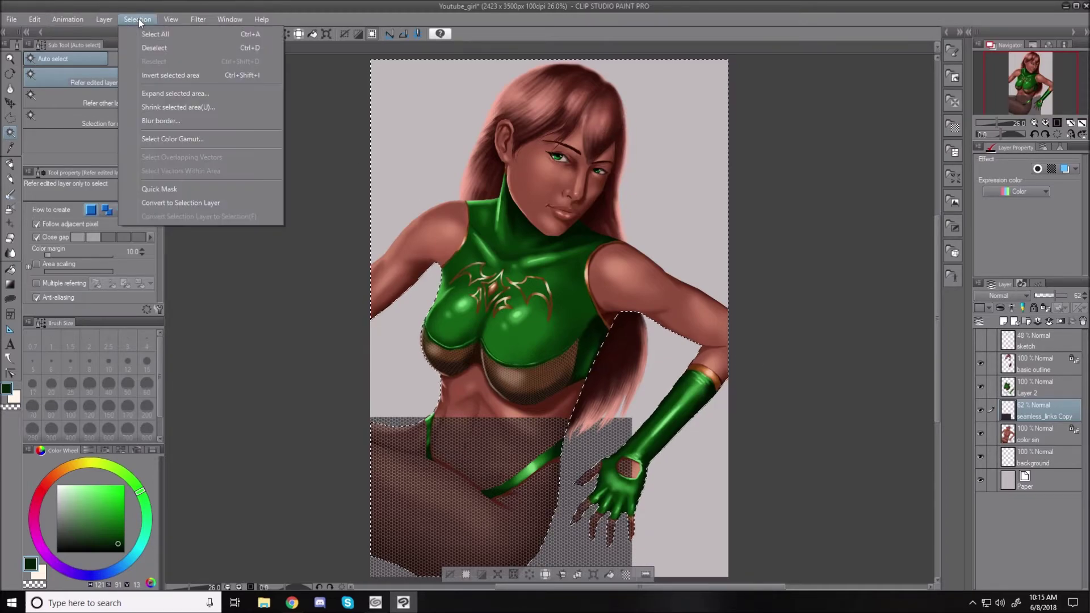
pyautogui.click(159, 78)
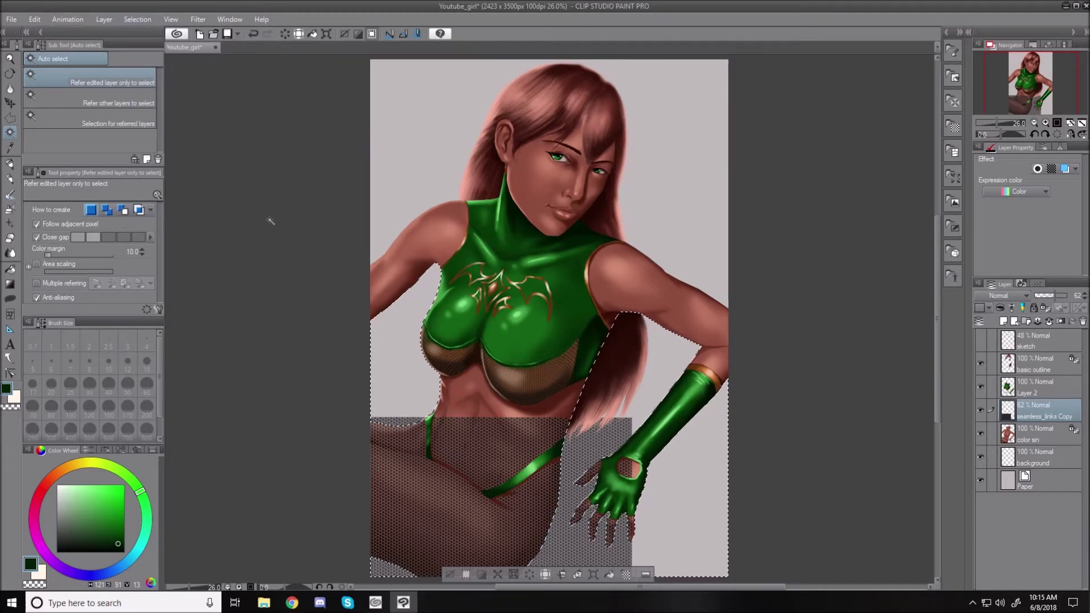
pyautogui.press('Delete')
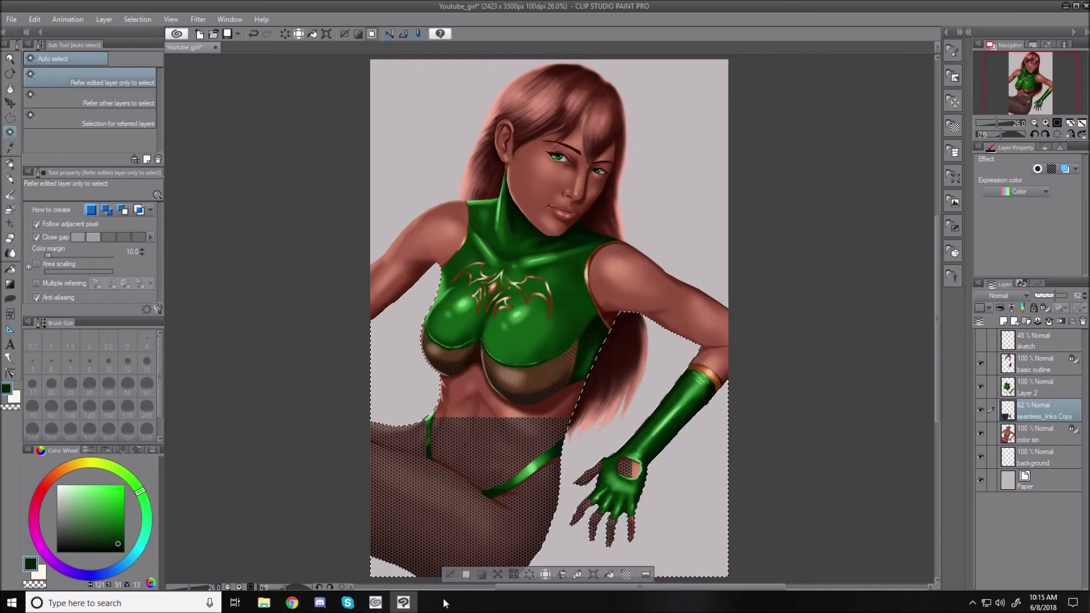
pyautogui.click(449, 575)
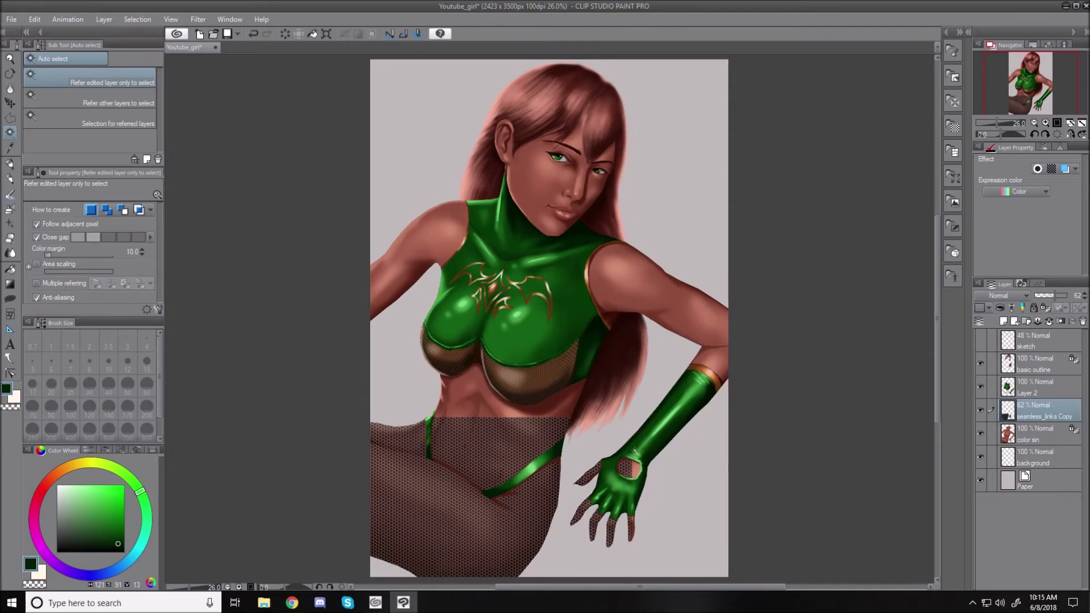
# Erase the mesh from the fingers and the round glove opening with the Hard eraser at size 40.
pyautogui.scroll(3, 769, 465)
pyautogui.moveTo(935, 360); pyautogui.dragTo(942, 411)
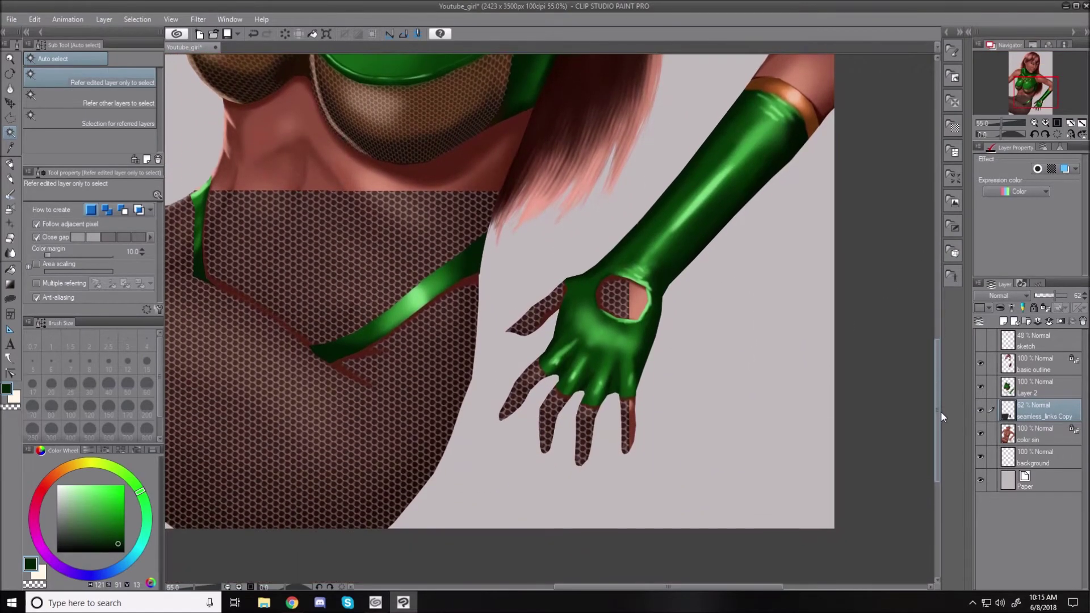
pyautogui.click(9, 239)
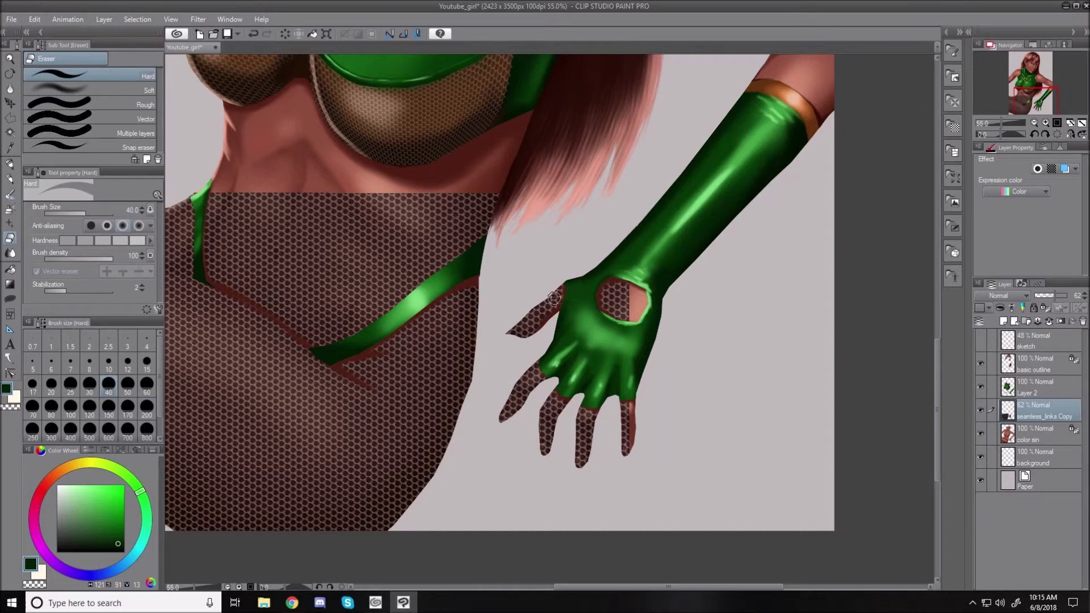
pyautogui.moveTo(563, 285)
pyautogui.mouseDown()
pyautogui.moveTo(499, 349)
pyautogui.moveTo(560, 288)
pyautogui.moveTo(539, 332)
pyautogui.moveTo(583, 279)
pyautogui.moveTo(580, 310)
pyautogui.moveTo(626, 266)
pyautogui.moveTo(605, 306)
pyautogui.moveTo(622, 328)
pyautogui.mouseUp()
pyautogui.moveTo(616, 422)
pyautogui.mouseDown()
pyautogui.moveTo(630, 465)
pyautogui.moveTo(589, 401)
pyautogui.moveTo(583, 468)
pyautogui.moveTo(555, 391)
pyautogui.moveTo(544, 448)
pyautogui.moveTo(538, 385)
pyautogui.moveTo(510, 425)
pyautogui.moveTo(534, 366)
pyautogui.mouseUp()
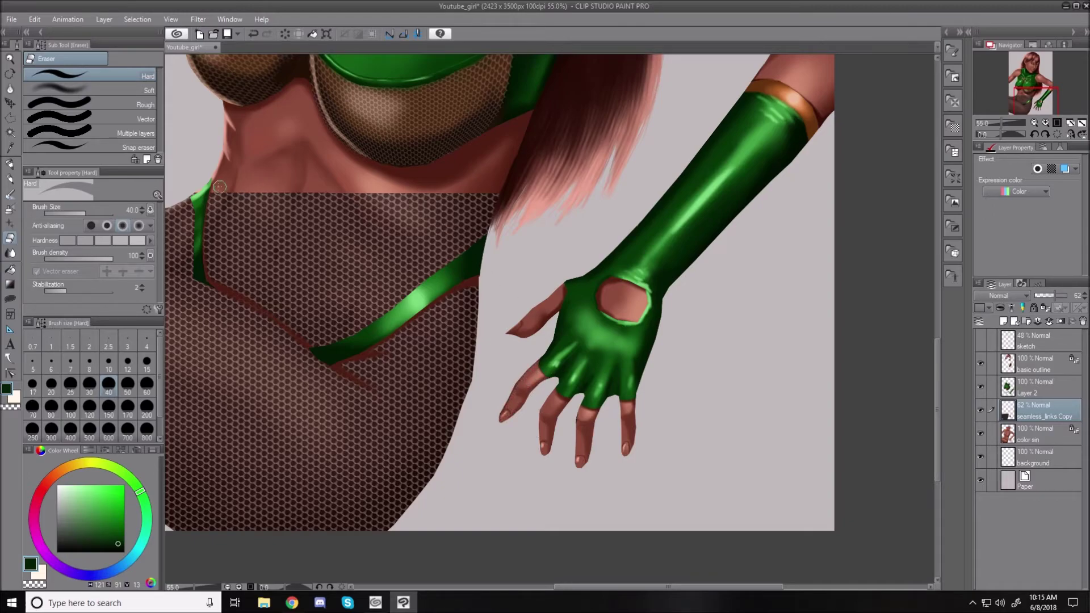
# Erase the mesh from the bare stomach down to the green hip band.
pyautogui.moveTo(196, 190)
pyautogui.mouseDown()
pyautogui.moveTo(208, 244)
pyautogui.moveTo(220, 280)
pyautogui.moveTo(210, 273)
pyautogui.moveTo(229, 276)
pyautogui.moveTo(215, 235)
pyautogui.moveTo(221, 245)
pyautogui.moveTo(240, 197)
pyautogui.moveTo(232, 246)
pyautogui.moveTo(261, 179)
pyautogui.moveTo(243, 232)
pyautogui.moveTo(255, 191)
pyautogui.moveTo(286, 198)
pyautogui.mouseUp()
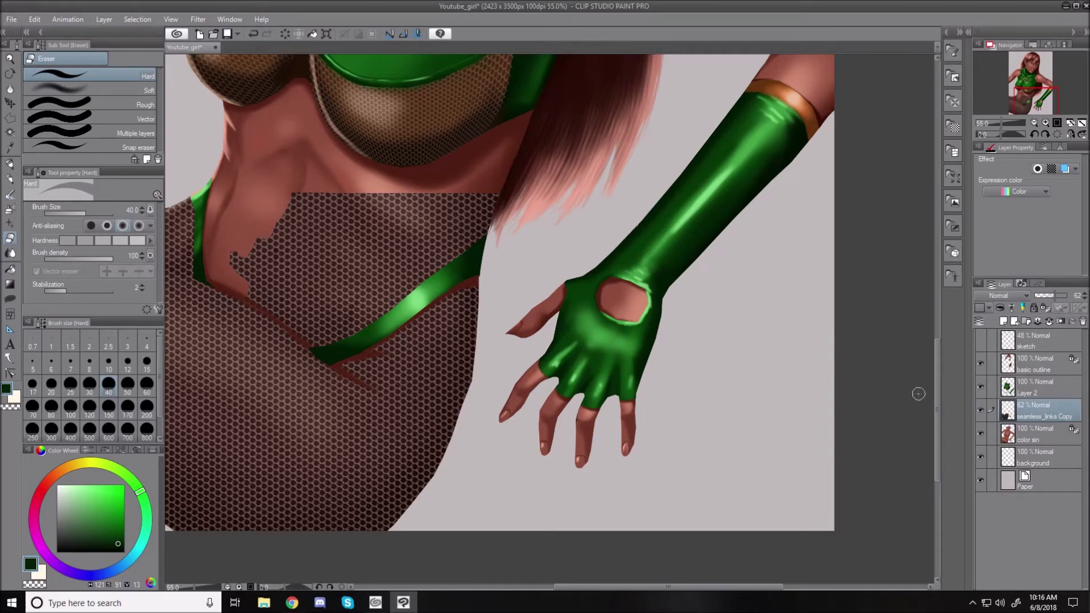
pyautogui.moveTo(232, 256)
pyautogui.mouseDown()
pyautogui.moveTo(252, 285)
pyautogui.moveTo(245, 292)
pyautogui.moveTo(369, 369)
pyautogui.moveTo(342, 364)
pyautogui.moveTo(350, 380)
pyautogui.moveTo(358, 343)
pyautogui.moveTo(327, 332)
pyautogui.moveTo(333, 339)
pyautogui.moveTo(318, 344)
pyautogui.moveTo(295, 311)
pyautogui.moveTo(307, 313)
pyautogui.moveTo(262, 279)
pyautogui.moveTo(261, 295)
pyautogui.moveTo(251, 237)
pyautogui.moveTo(274, 270)
pyautogui.moveTo(285, 203)
pyautogui.moveTo(298, 287)
pyautogui.mouseUp()
pyautogui.moveTo(288, 225)
pyautogui.mouseDown()
pyautogui.moveTo(301, 195)
pyautogui.moveTo(327, 269)
pyautogui.moveTo(319, 175)
pyautogui.moveTo(310, 227)
pyautogui.moveTo(269, 190)
pyautogui.moveTo(268, 209)
pyautogui.moveTo(315, 201)
pyautogui.moveTo(335, 219)
pyautogui.moveTo(335, 245)
pyautogui.moveTo(344, 224)
pyautogui.moveTo(399, 189)
pyautogui.moveTo(500, 201)
pyautogui.moveTo(442, 187)
pyautogui.moveTo(466, 222)
pyautogui.moveTo(491, 225)
pyautogui.moveTo(363, 327)
pyautogui.moveTo(332, 335)
pyautogui.moveTo(313, 300)
pyautogui.moveTo(338, 315)
pyautogui.moveTo(334, 284)
pyautogui.moveTo(336, 308)
pyautogui.moveTo(348, 315)
pyautogui.moveTo(355, 303)
pyautogui.moveTo(345, 242)
pyautogui.moveTo(357, 303)
pyautogui.moveTo(368, 287)
pyautogui.moveTo(358, 216)
pyautogui.moveTo(381, 296)
pyautogui.moveTo(389, 208)
pyautogui.moveTo(410, 290)
pyautogui.moveTo(416, 203)
pyautogui.moveTo(420, 272)
pyautogui.moveTo(452, 193)
pyautogui.moveTo(439, 260)
pyautogui.moveTo(464, 212)
pyautogui.mouseUp()
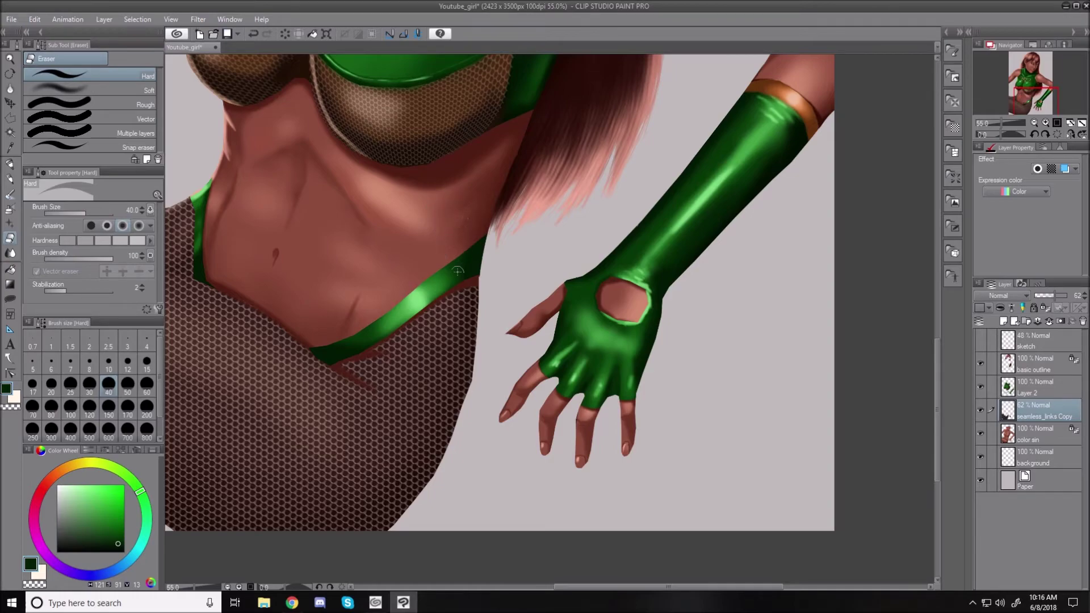
pyautogui.hotkey('ctrl', '0')
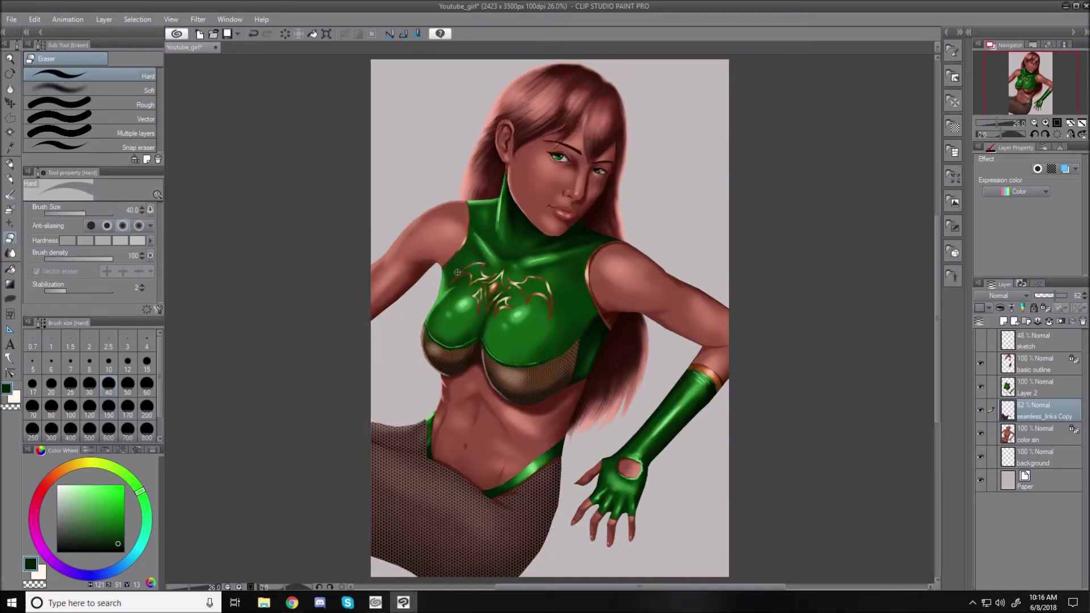
# Move the links texture layer above Layer 2, which holds the green clothing.
pyautogui.scroll(3, 470, 413)
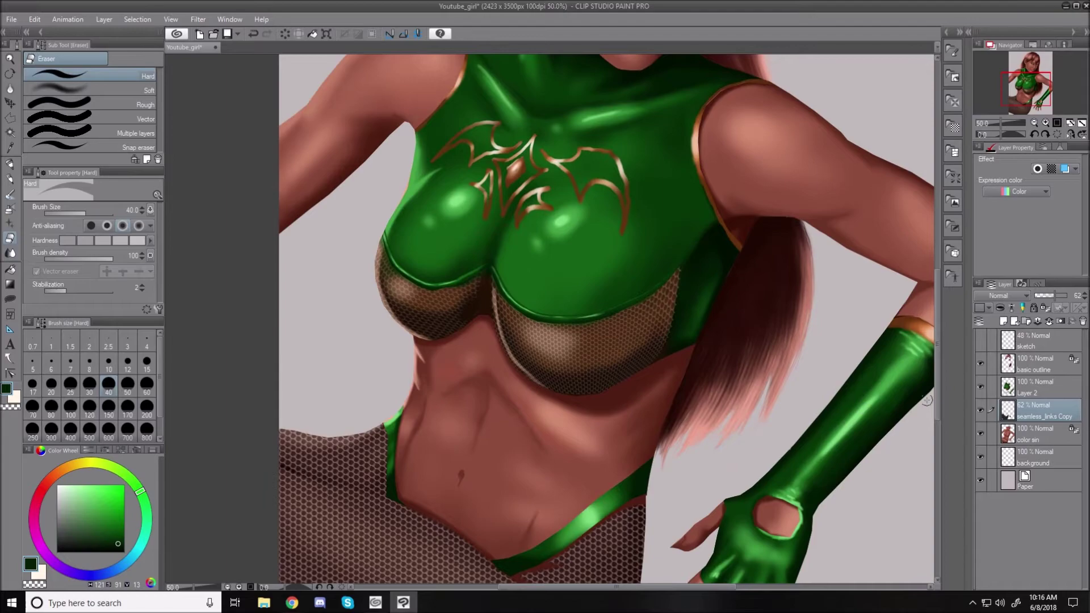
pyautogui.moveTo(938, 398); pyautogui.dragTo(941, 442)
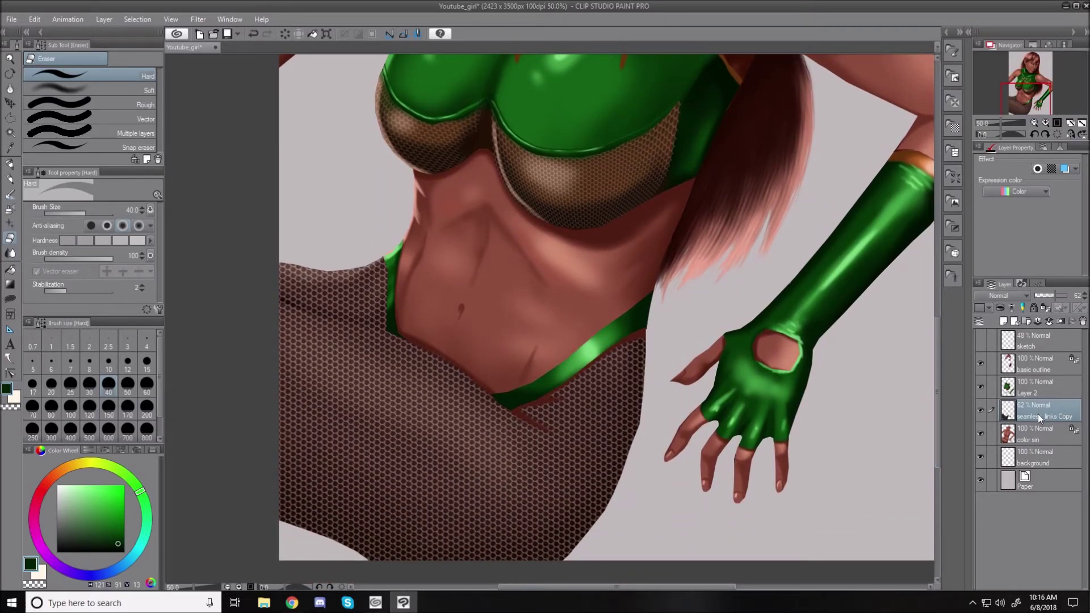
pyautogui.moveTo(1038, 414); pyautogui.dragTo(1039, 380)
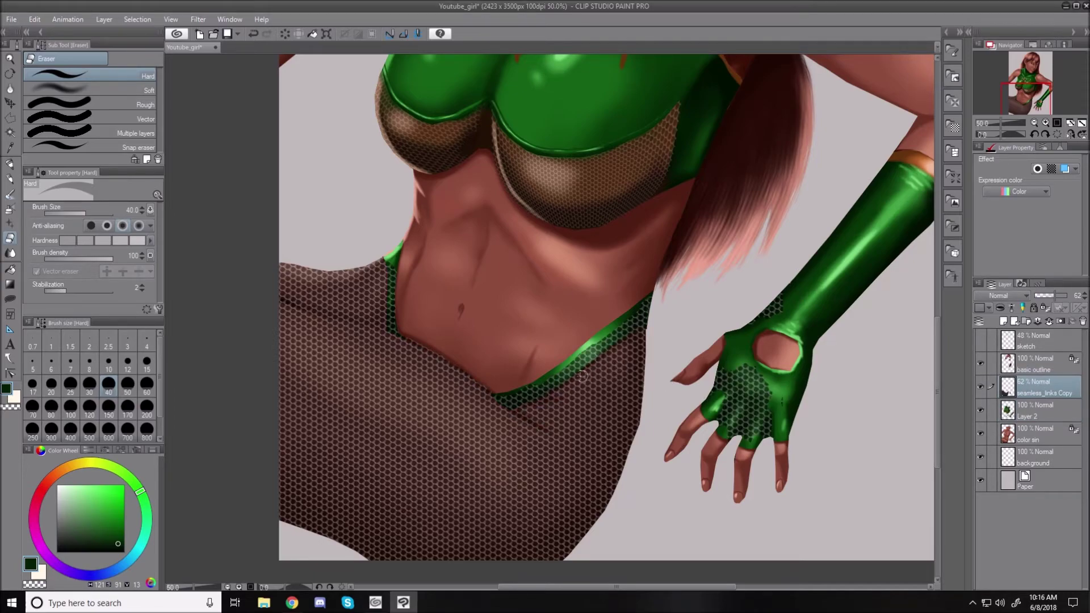
# Erase the mesh overlapping the green hip band, on the short left strap and along the long right strap.
pyautogui.scroll(1, 579, 376)
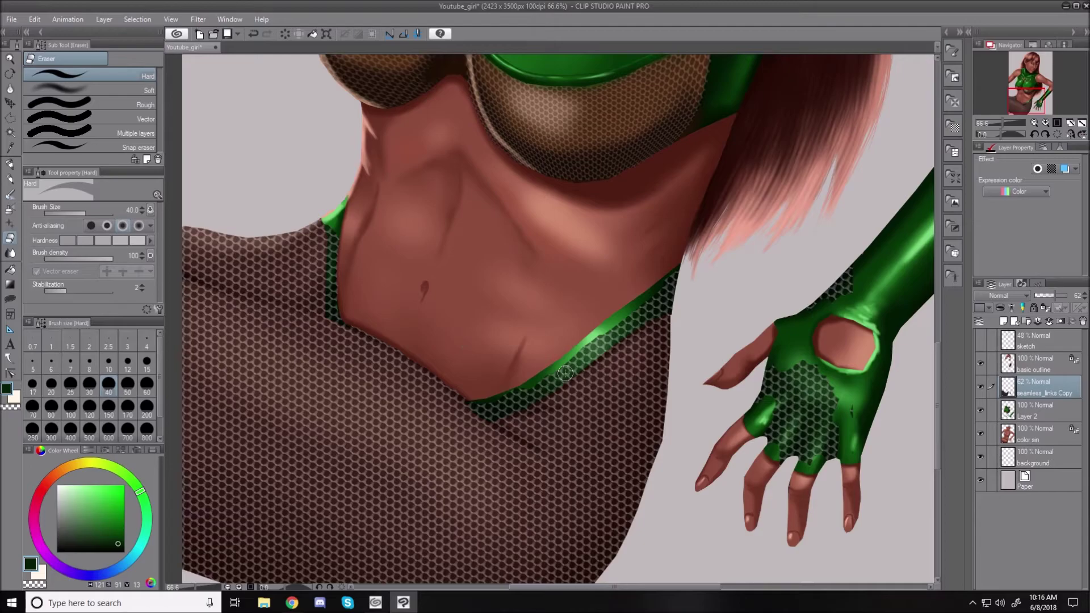
pyautogui.moveTo(330, 217)
pyautogui.mouseDown()
pyautogui.moveTo(334, 311)
pyautogui.moveTo(336, 300)
pyautogui.mouseUp()
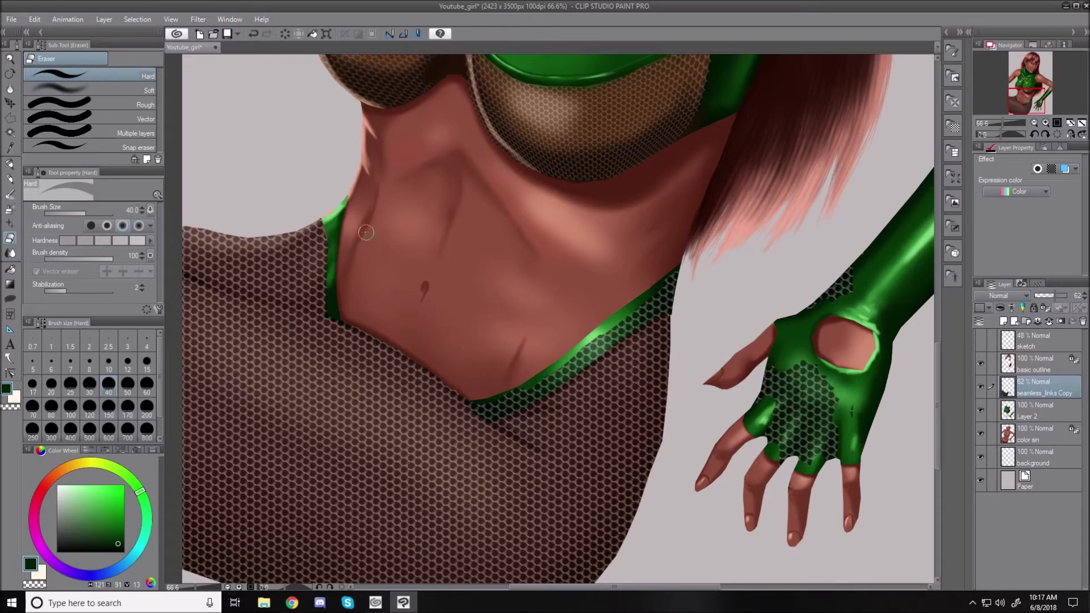
pyautogui.hotkey('ctrl', 'z')
pyautogui.moveTo(339, 231); pyautogui.dragTo(336, 248)
pyautogui.moveTo(490, 407)
pyautogui.mouseDown()
pyautogui.moveTo(583, 357)
pyautogui.moveTo(575, 365)
pyautogui.moveTo(673, 284)
pyautogui.moveTo(664, 278)
pyautogui.moveTo(666, 303)
pyautogui.mouseUp()
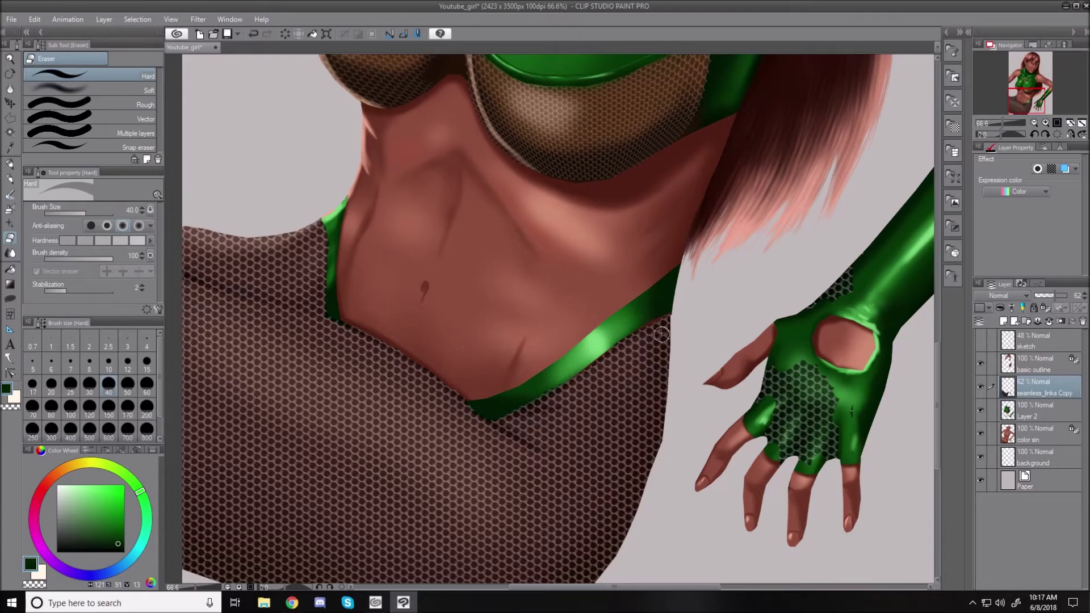
pyautogui.press('b')
pyautogui.press('b')
pyautogui.moveTo(634, 347); pyautogui.dragTo(659, 336)
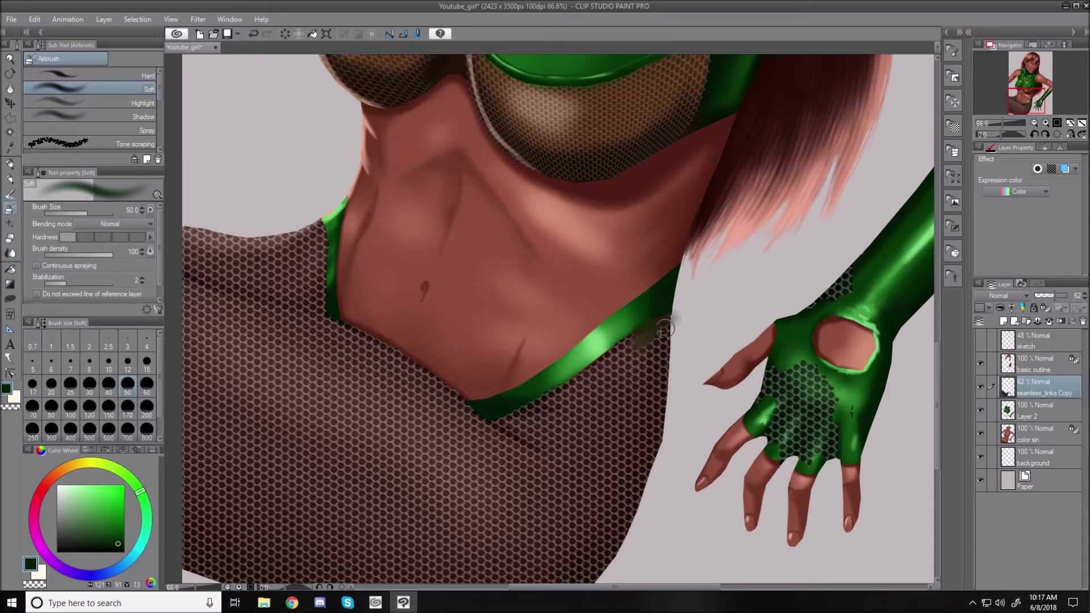
pyautogui.moveTo(673, 315)
pyautogui.mouseDown()
pyautogui.moveTo(636, 341)
pyautogui.moveTo(660, 338)
pyautogui.mouseUp()
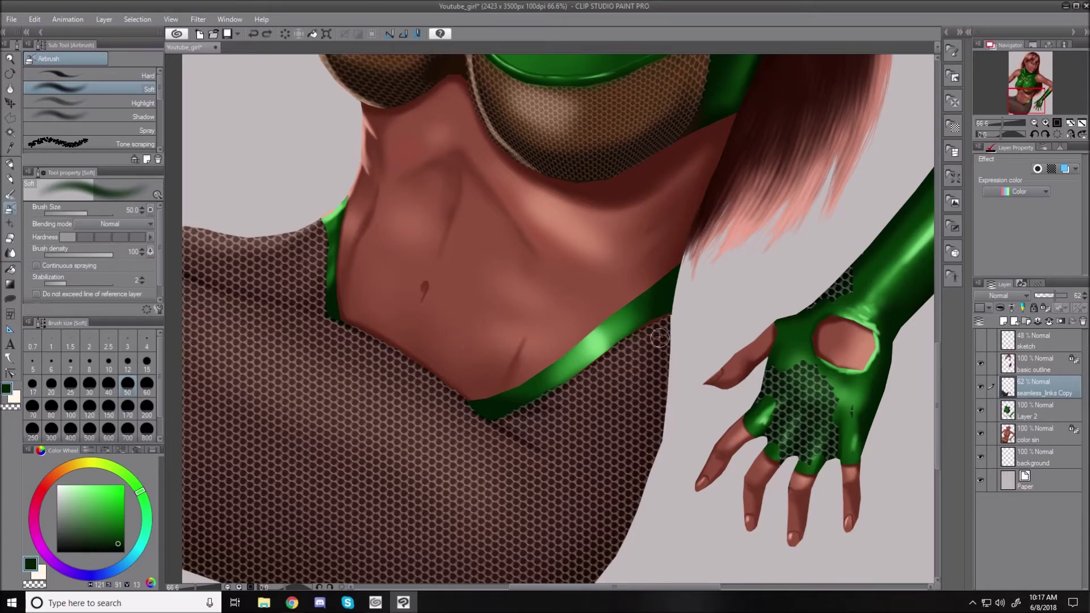
pyautogui.hotkey('ctrl', 'z')
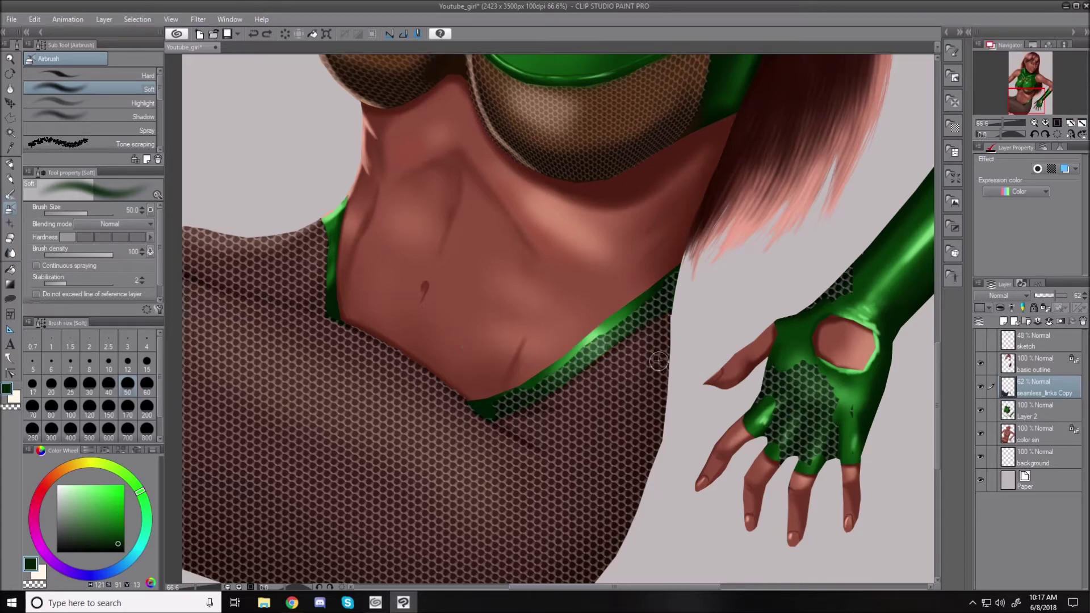
# Erase the mesh again from the green band between its lower point and the right hip.
pyautogui.click(10, 239)
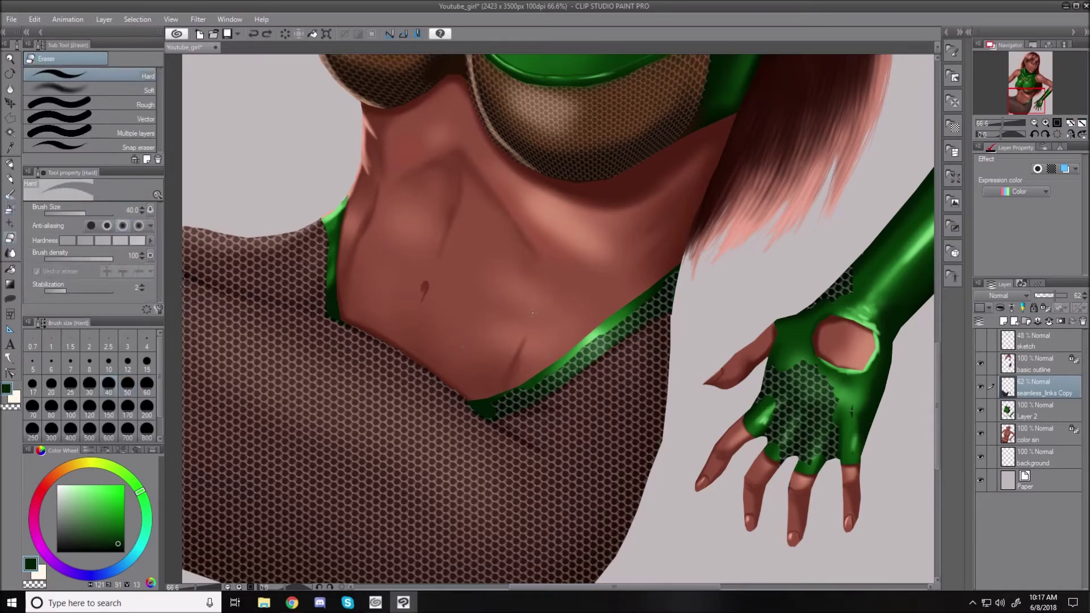
pyautogui.moveTo(490, 408)
pyautogui.mouseDown()
pyautogui.moveTo(537, 385)
pyautogui.moveTo(494, 410)
pyautogui.moveTo(531, 391)
pyautogui.moveTo(573, 396)
pyautogui.moveTo(542, 377)
pyautogui.moveTo(558, 367)
pyautogui.moveTo(562, 378)
pyautogui.moveTo(622, 330)
pyautogui.moveTo(600, 340)
pyautogui.moveTo(670, 301)
pyautogui.moveTo(658, 304)
pyautogui.moveTo(675, 281)
pyautogui.moveTo(668, 295)
pyautogui.mouseUp()
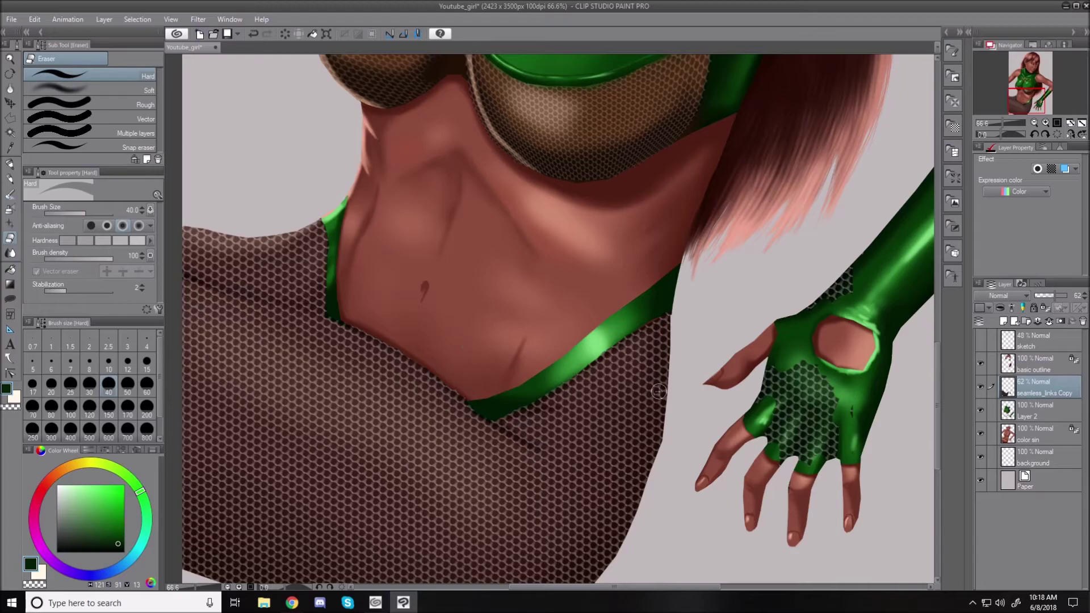
pyautogui.hotkey('ctrl', '0')
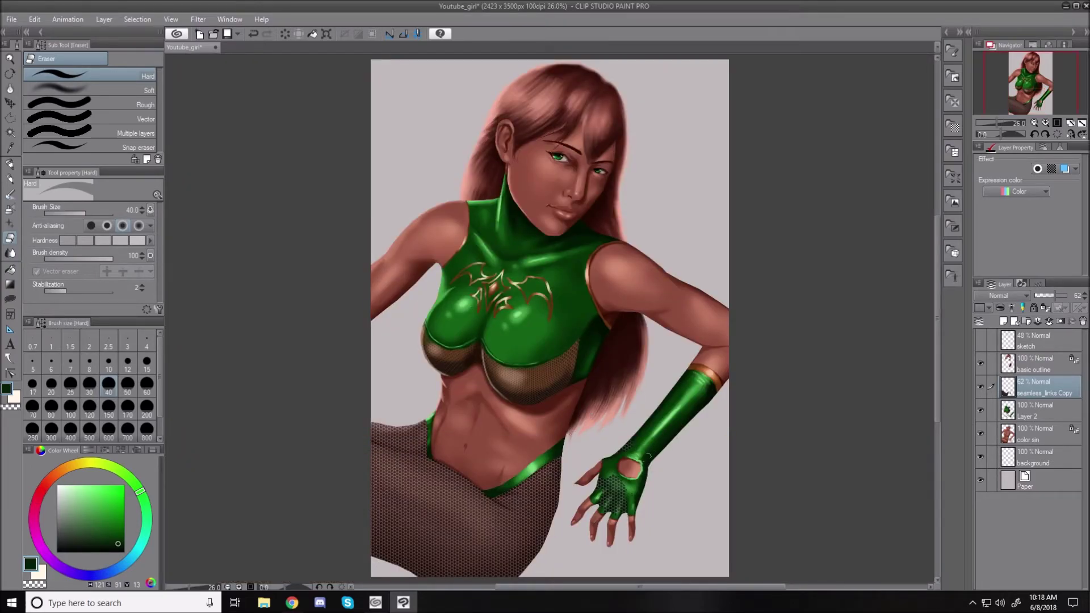
pyautogui.scroll(4, 620, 473)
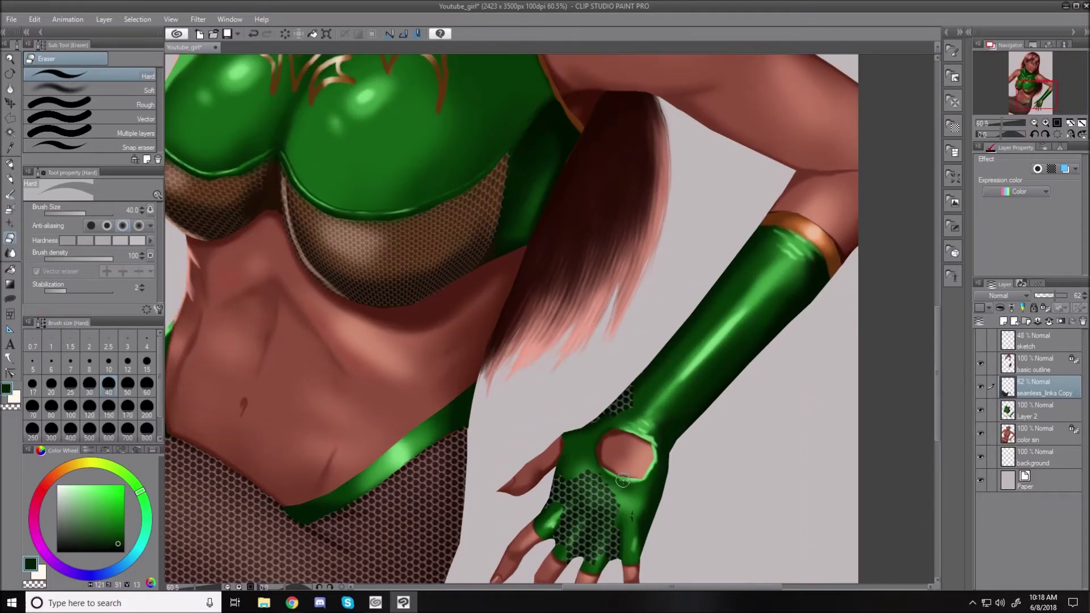
# Erase the mesh overlapping the green glove at the wrist and across the back of the hand.
pyautogui.moveTo(607, 389)
pyautogui.mouseDown()
pyautogui.moveTo(642, 380)
pyautogui.moveTo(586, 427)
pyautogui.moveTo(636, 384)
pyautogui.moveTo(612, 434)
pyautogui.moveTo(626, 413)
pyautogui.moveTo(557, 448)
pyautogui.moveTo(580, 473)
pyautogui.moveTo(553, 479)
pyautogui.moveTo(541, 541)
pyautogui.moveTo(568, 508)
pyautogui.moveTo(566, 562)
pyautogui.moveTo(603, 471)
pyautogui.moveTo(602, 554)
pyautogui.moveTo(613, 556)
pyautogui.moveTo(632, 527)
pyautogui.mouseUp()
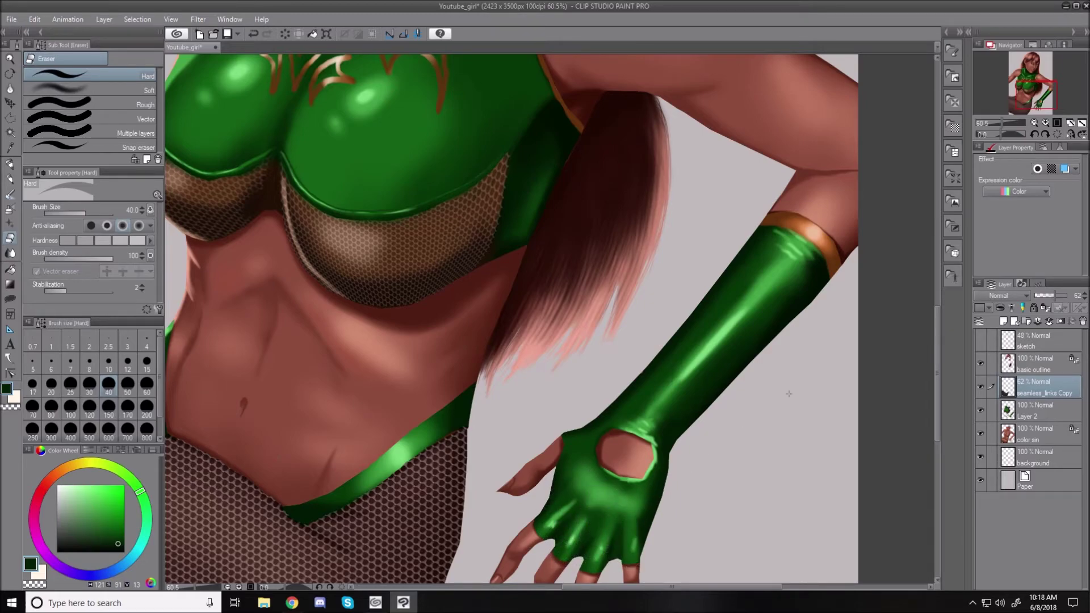
pyautogui.moveTo(939, 385); pyautogui.dragTo(932, 428)
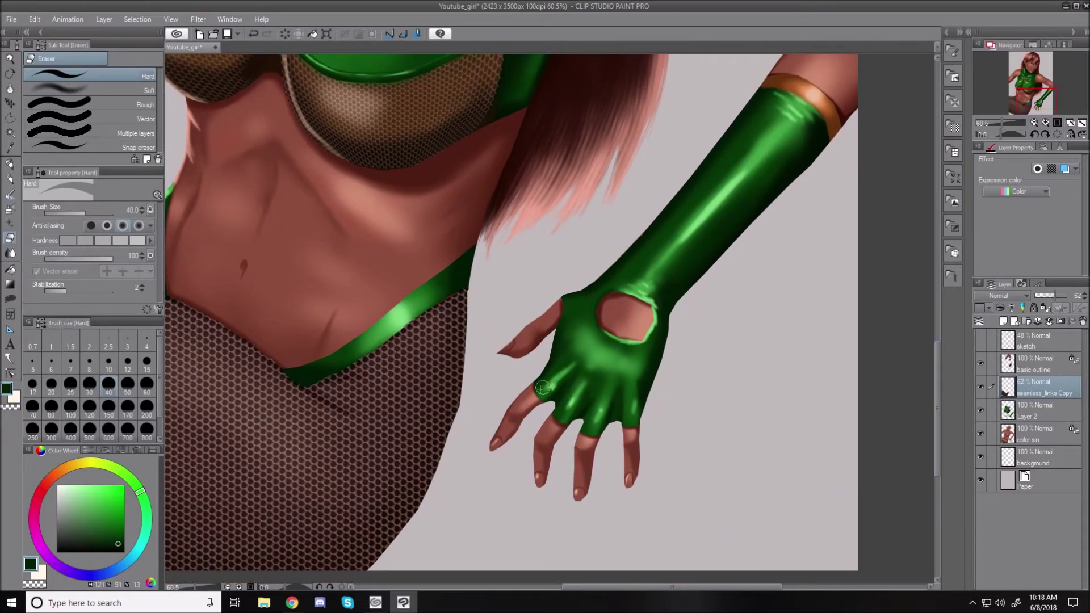
pyautogui.hotkey('ctrl', '0')
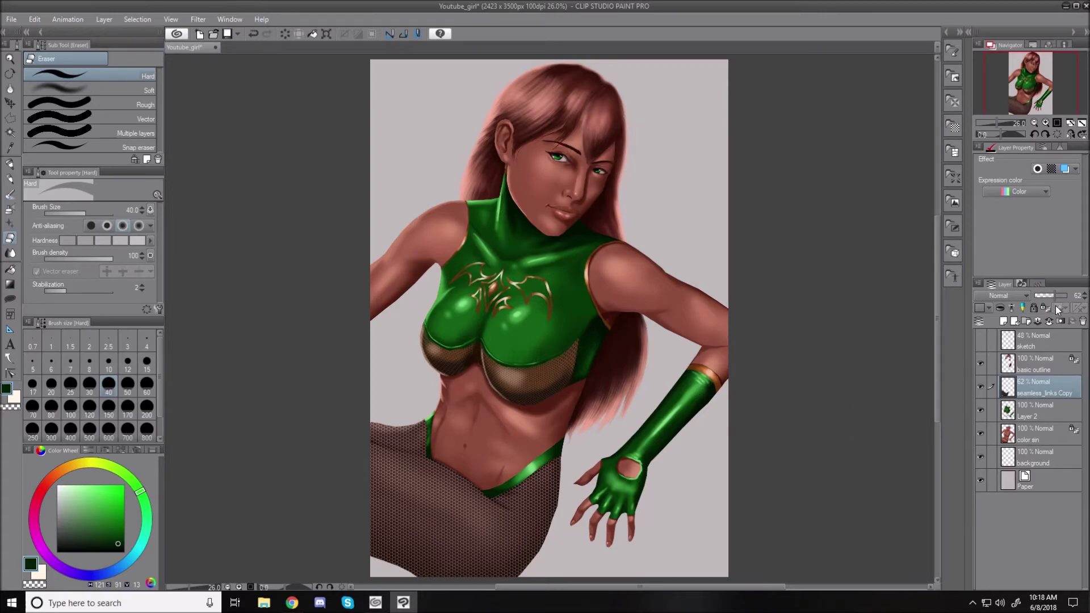
# Lower the links texture layer's opacity to 38% and lock its transparent pixels.
pyautogui.moveTo(1055, 297); pyautogui.dragTo(1048, 304)
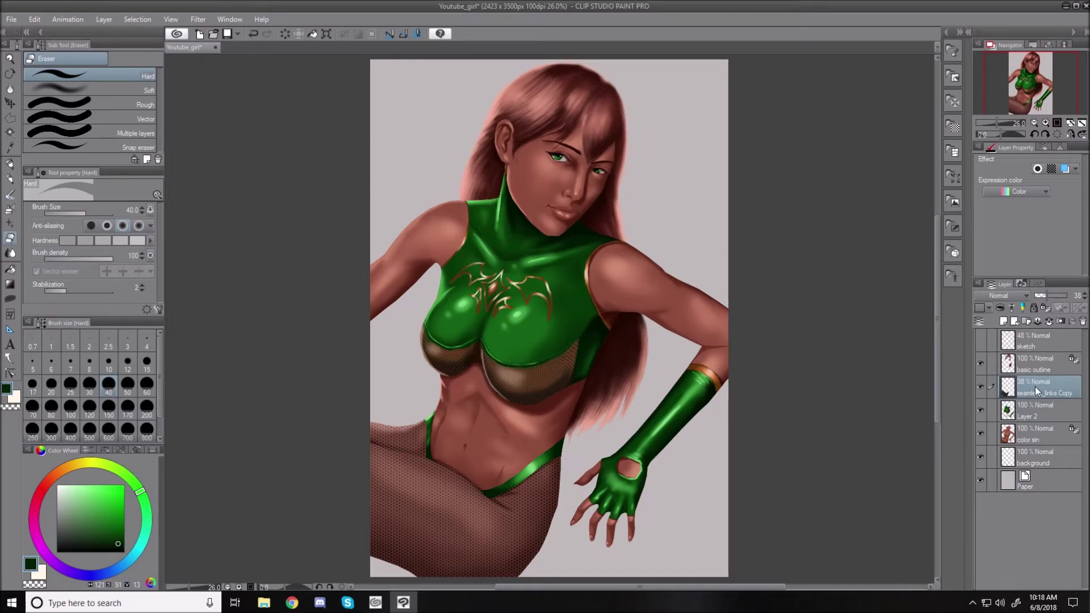
pyautogui.click(1046, 309)
pyautogui.scroll(1, 492, 457)
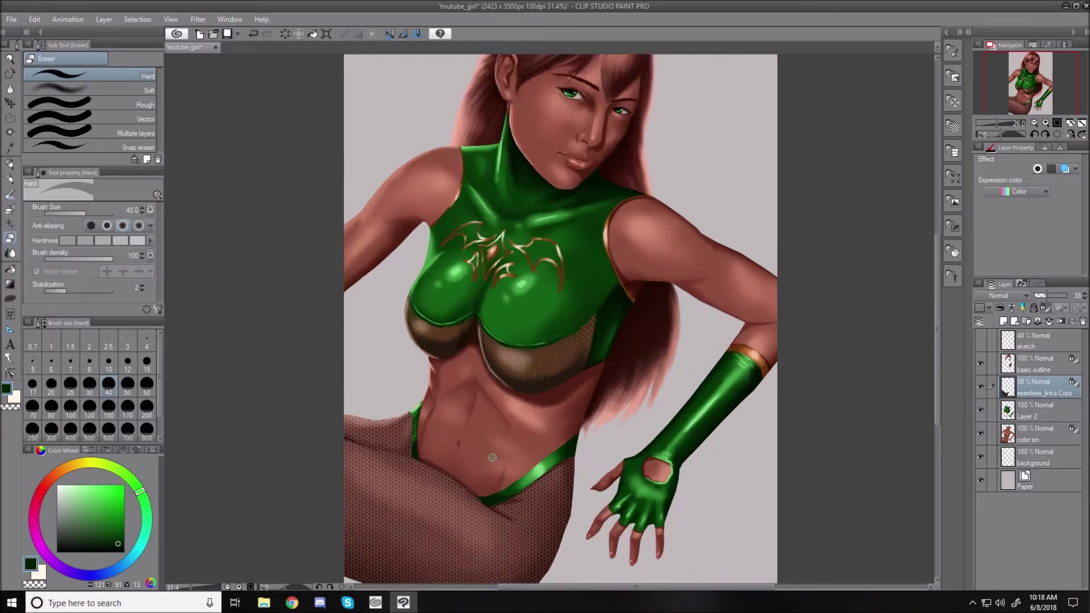
pyautogui.scroll(2, 492, 457)
pyautogui.moveTo(938, 362); pyautogui.dragTo(938, 413)
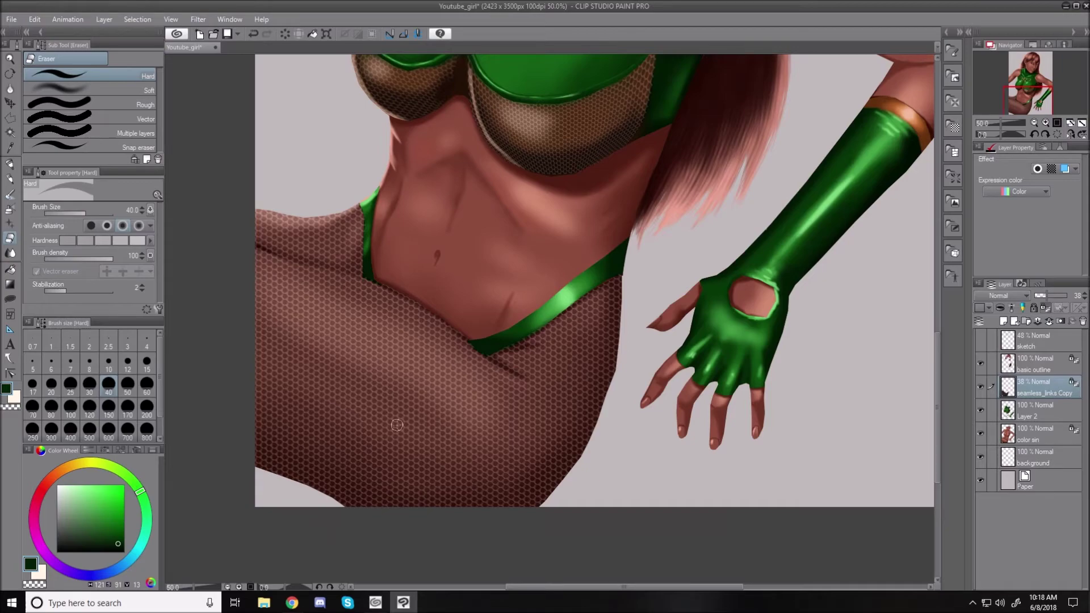
# Try the Multiply and Color burn blending modes on the links texture layer and check the mesh on the legs.
pyautogui.click(1017, 296)
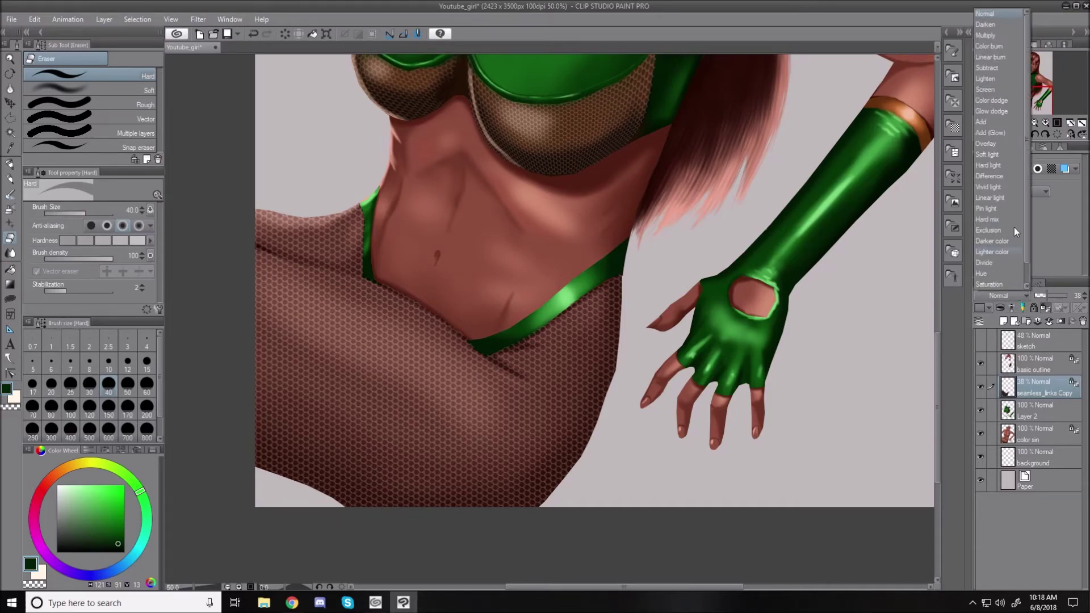
pyautogui.click(993, 35)
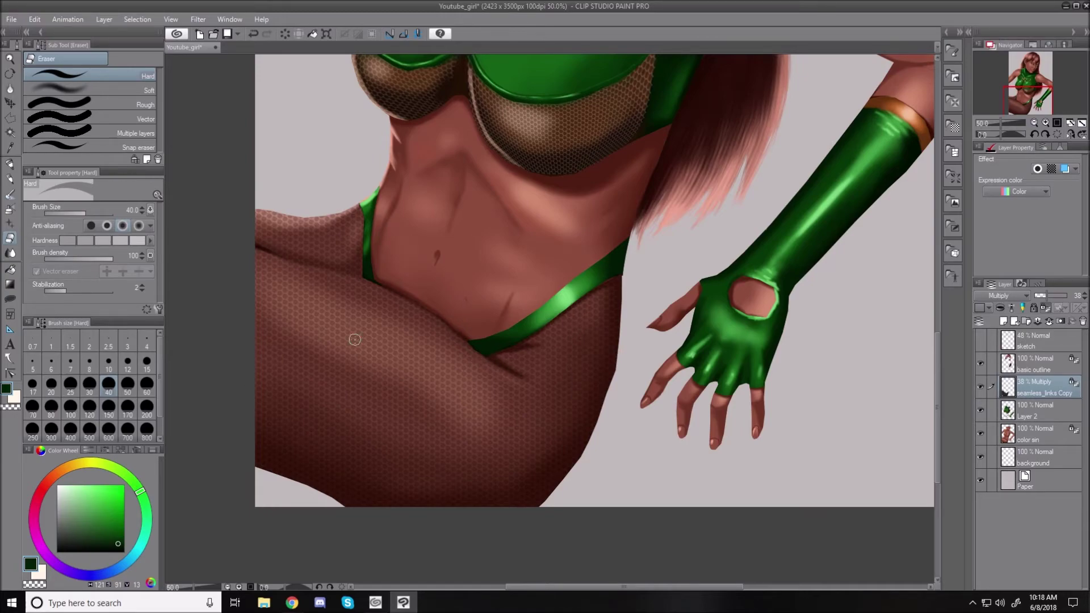
pyautogui.hotkey('ctrl', '0')
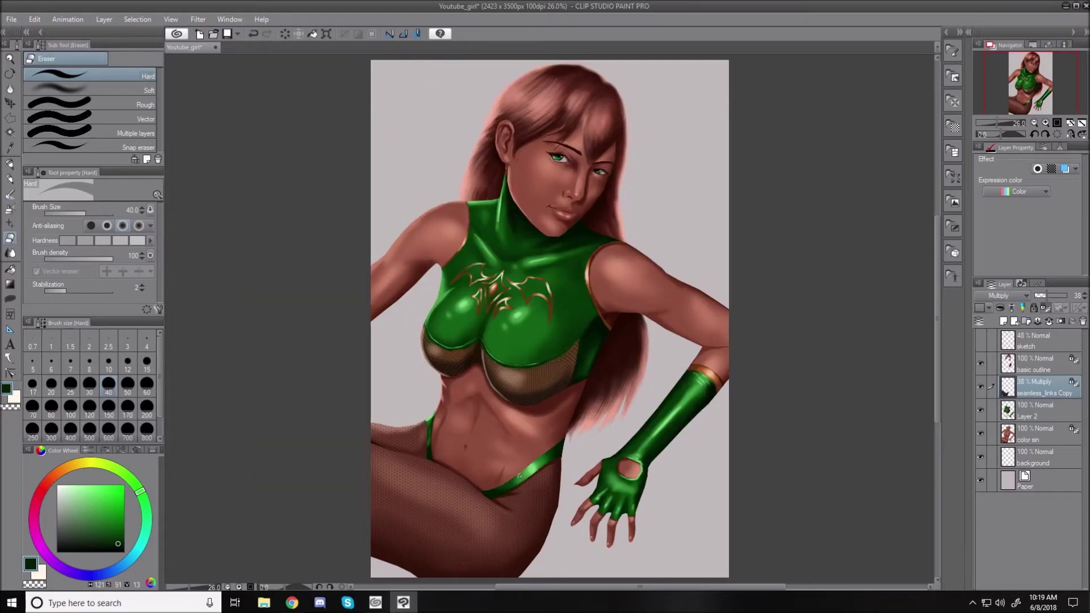
pyautogui.click(1025, 296)
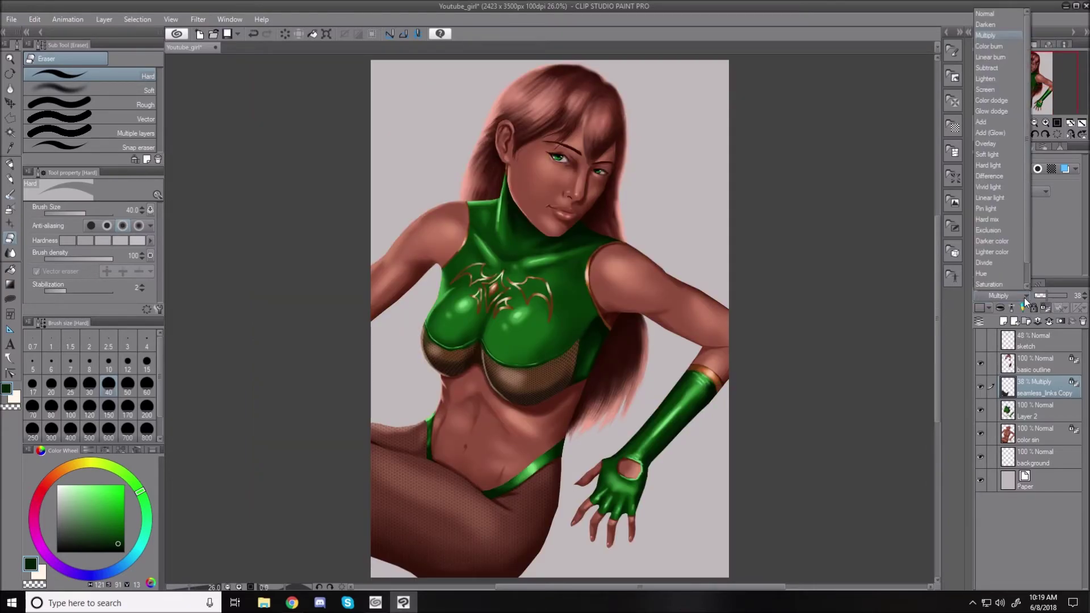
pyautogui.click(997, 44)
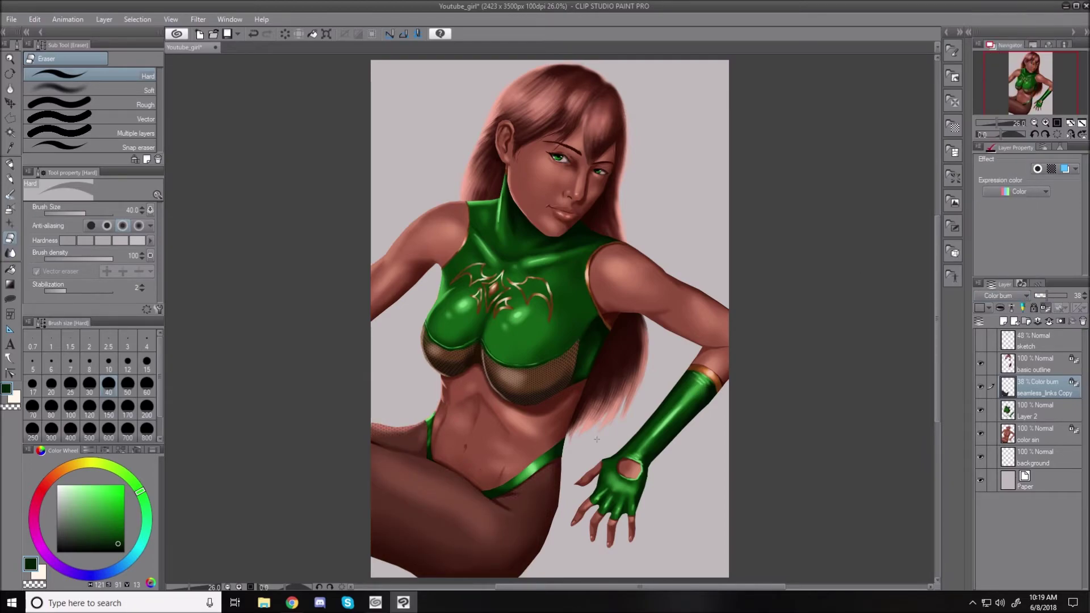
pyautogui.scroll(4, 596, 439)
pyautogui.moveTo(937, 364); pyautogui.dragTo(935, 418)
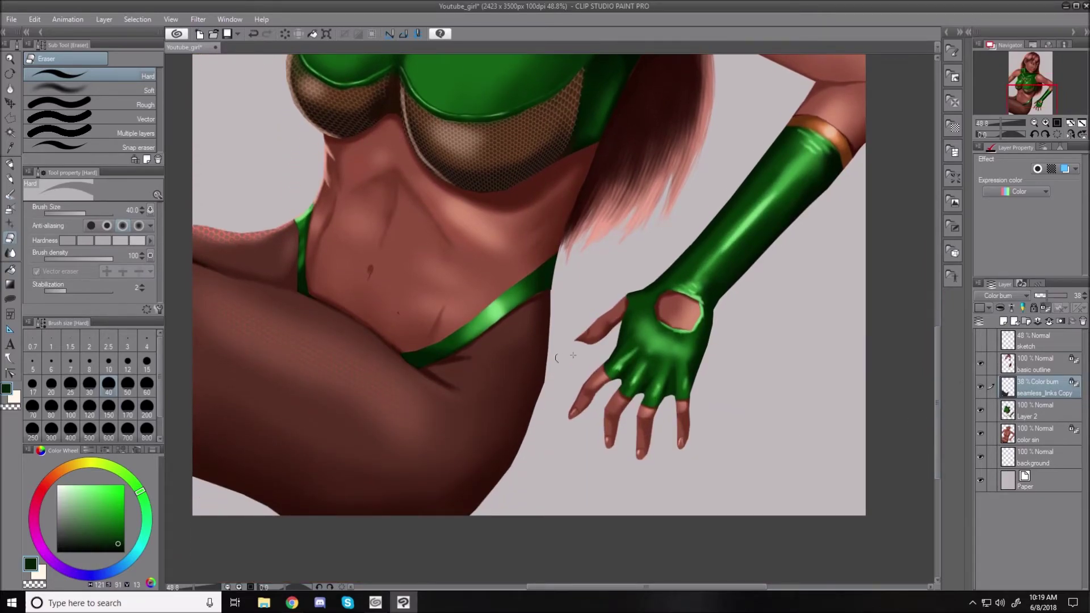
# Try the Linear burn and Subtract blending modes on the links texture layer, checking the whole figure and the legs.
pyautogui.click(1023, 295)
pyautogui.click(997, 56)
pyautogui.click(1023, 295)
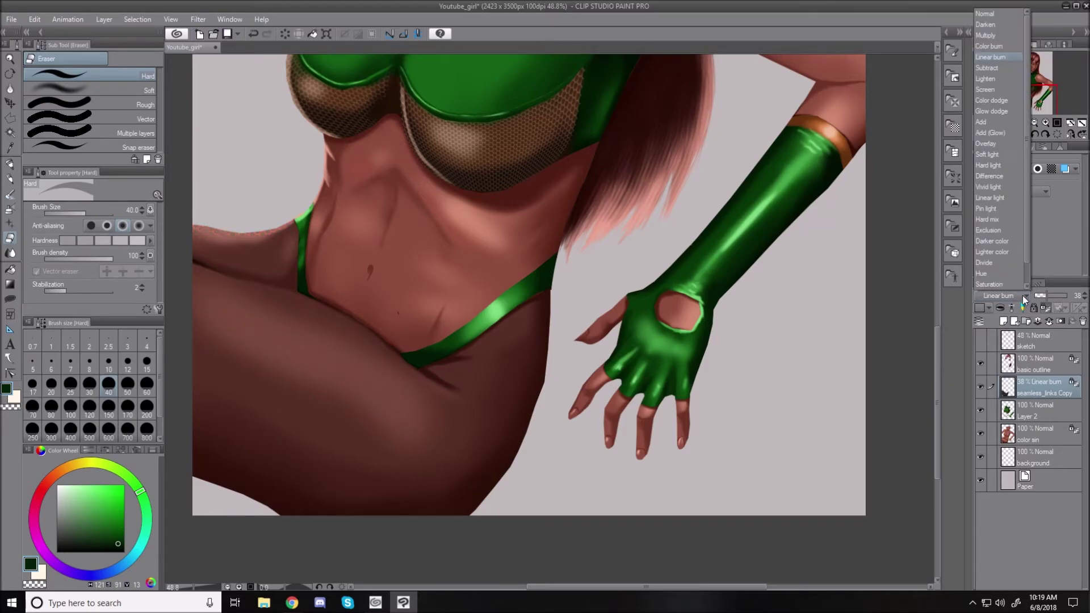
pyautogui.click(986, 68)
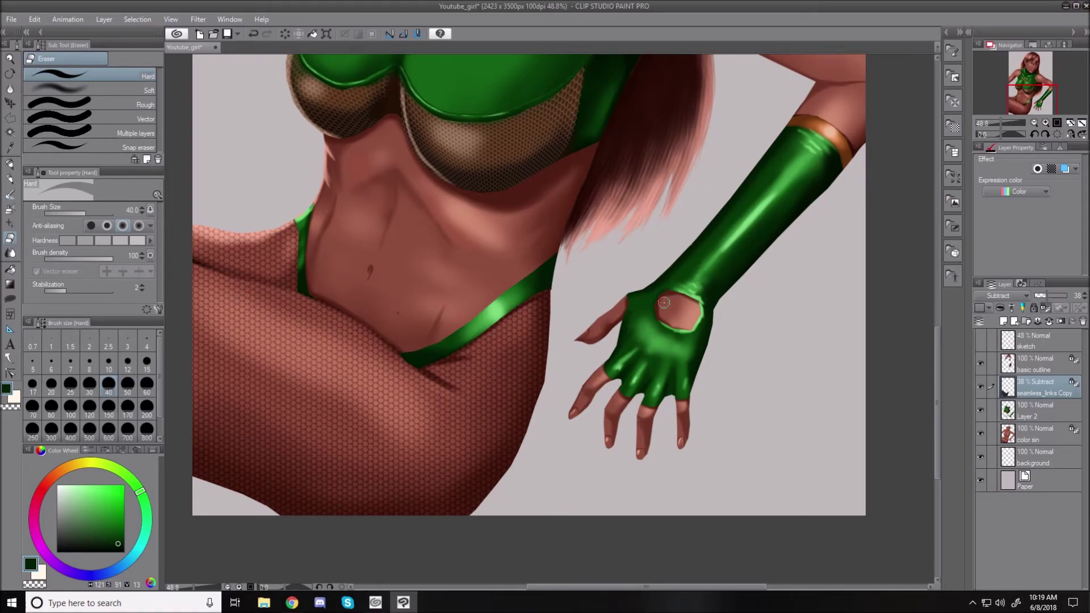
pyautogui.hotkey('ctrl', '0')
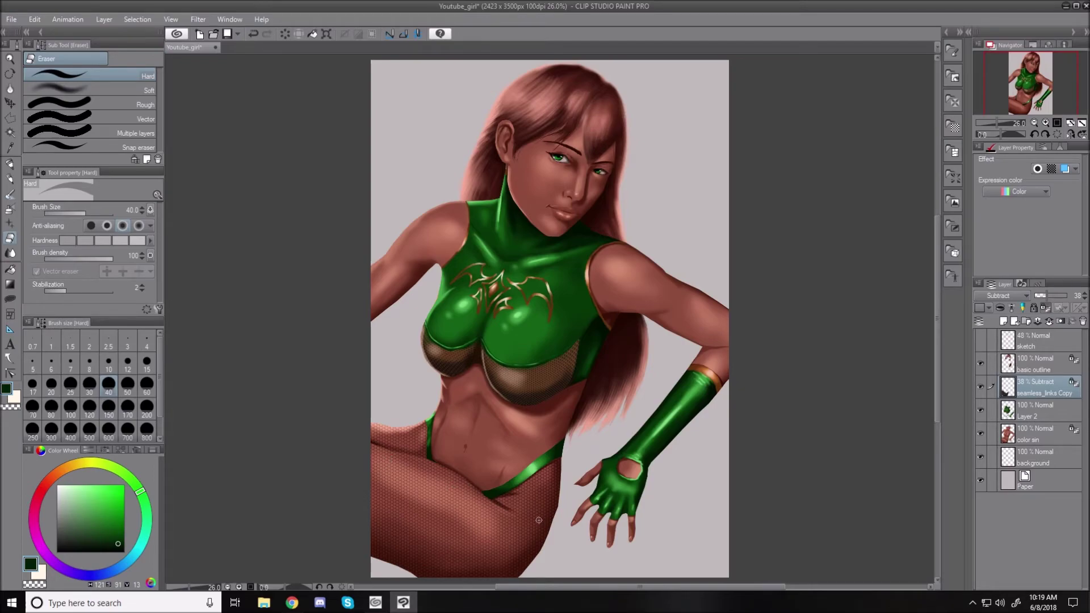
pyautogui.scroll(3, 501, 512)
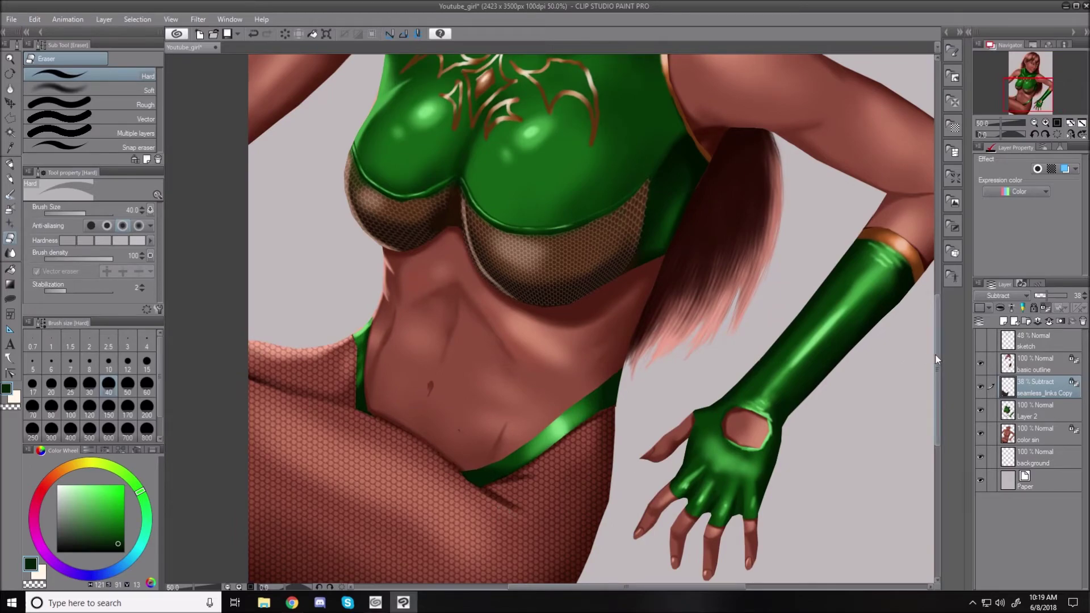
pyautogui.scroll(-3, 937, 388)
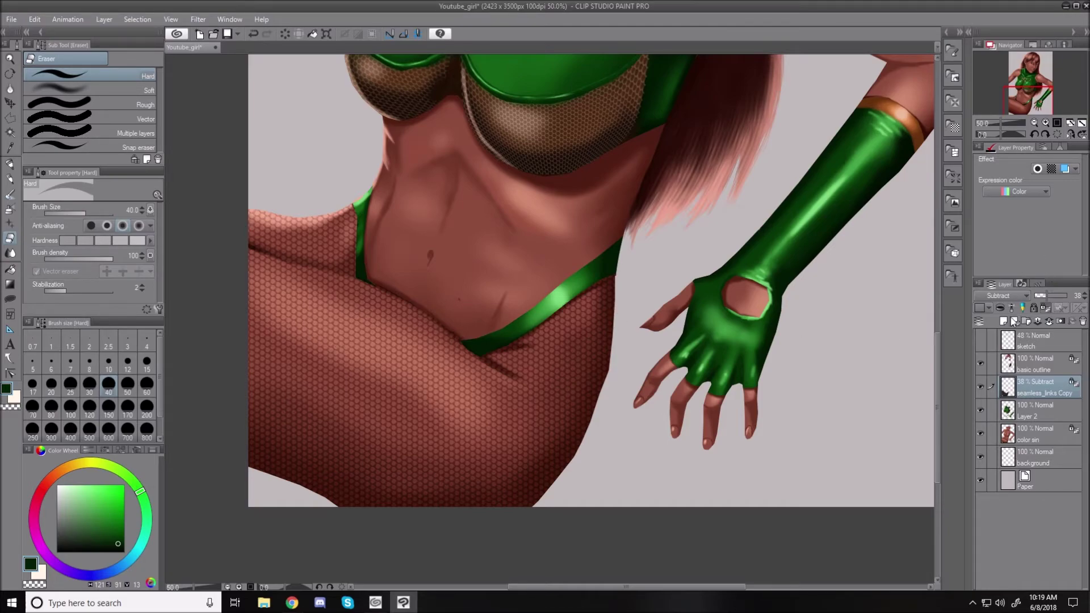
# Try the Lighten, Screen and Color dodge blending modes on the mesh layer and compare their look on the legs.
pyautogui.click(1016, 295)
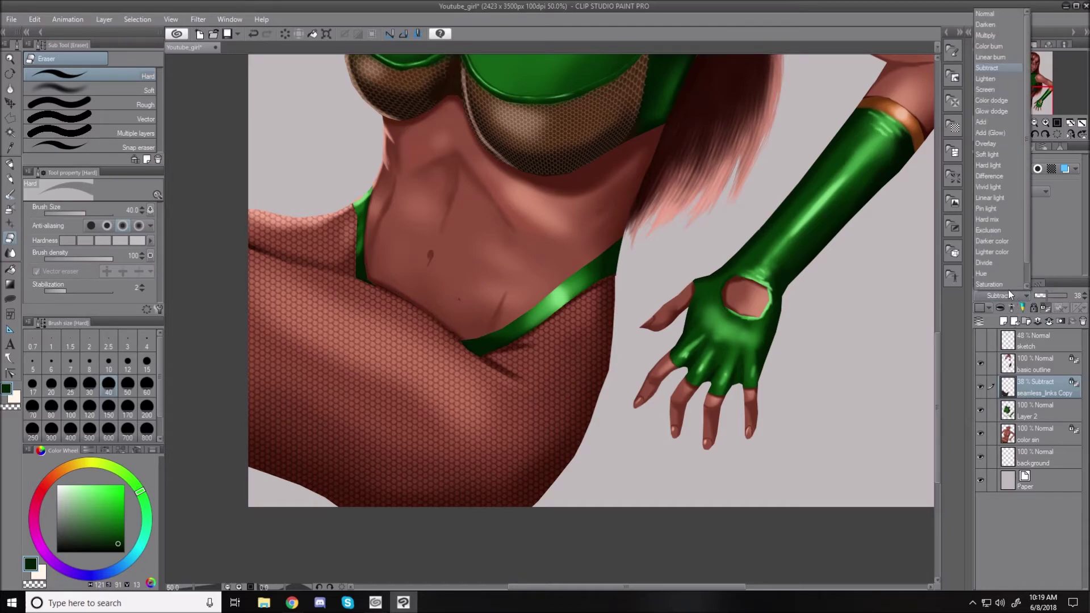
pyautogui.click(987, 76)
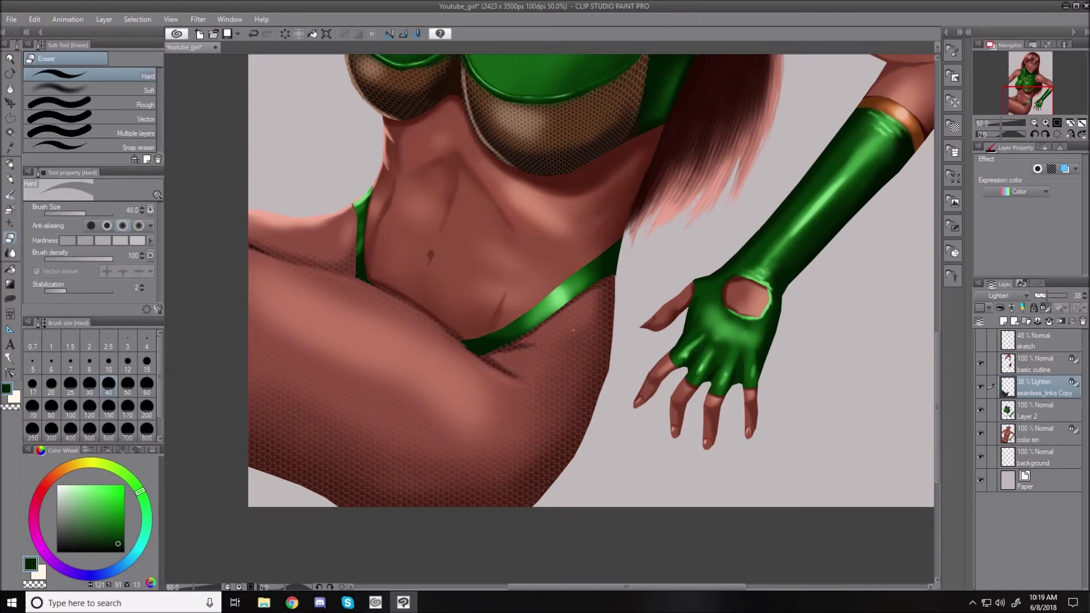
pyautogui.click(1008, 295)
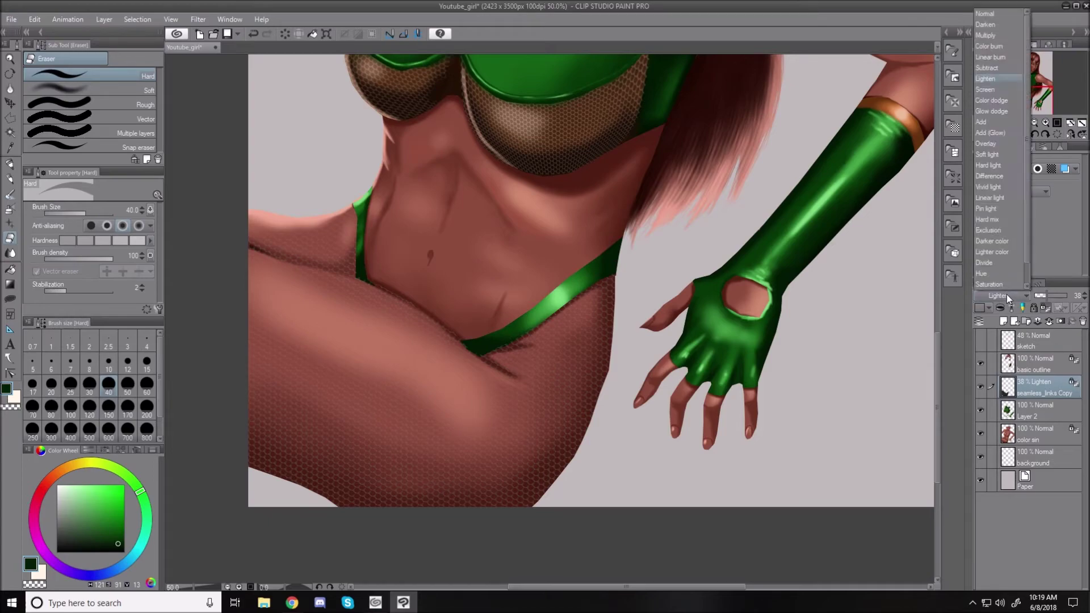
pyautogui.click(999, 89)
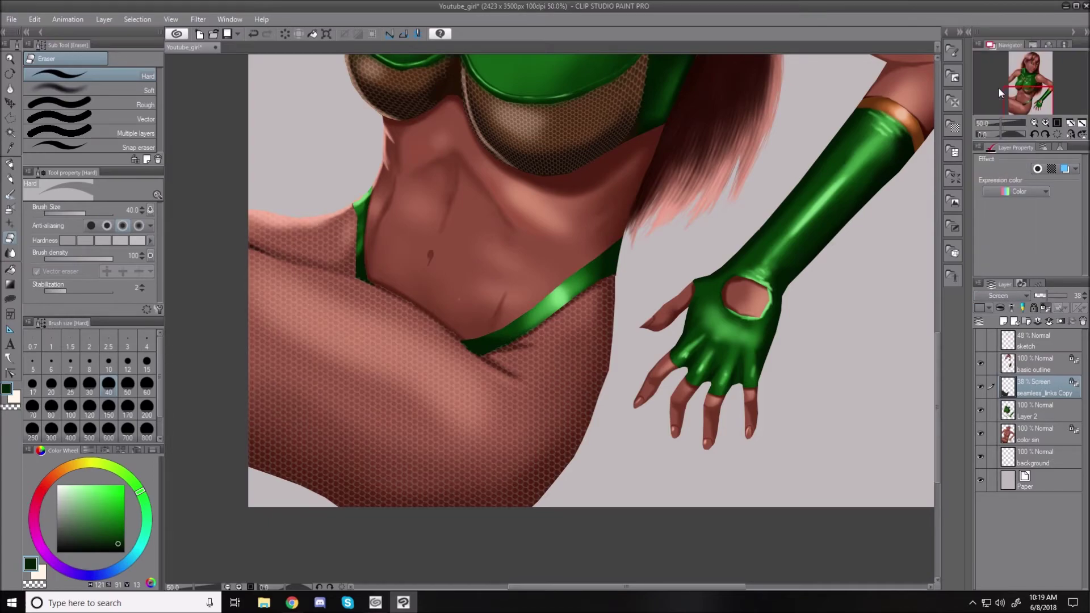
pyautogui.click(1013, 298)
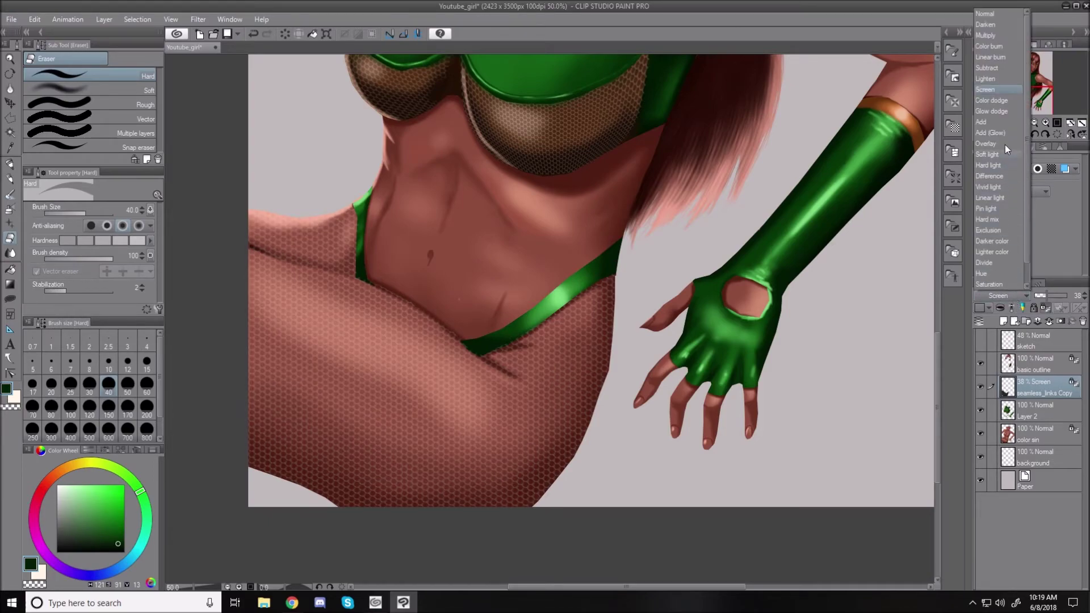
pyautogui.click(1002, 101)
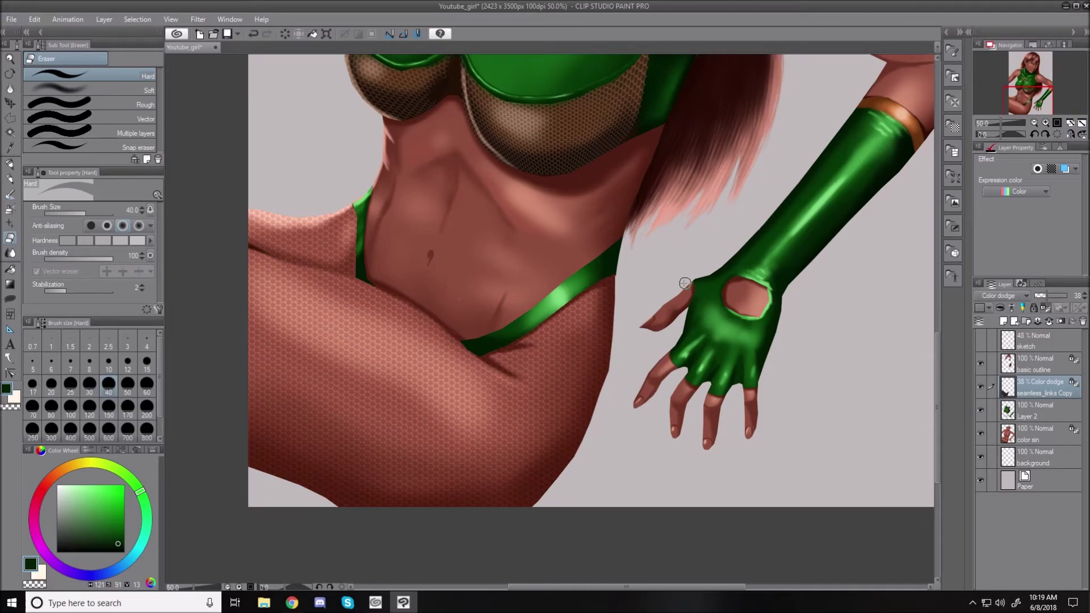
pyautogui.hotkey('ctrl', '0')
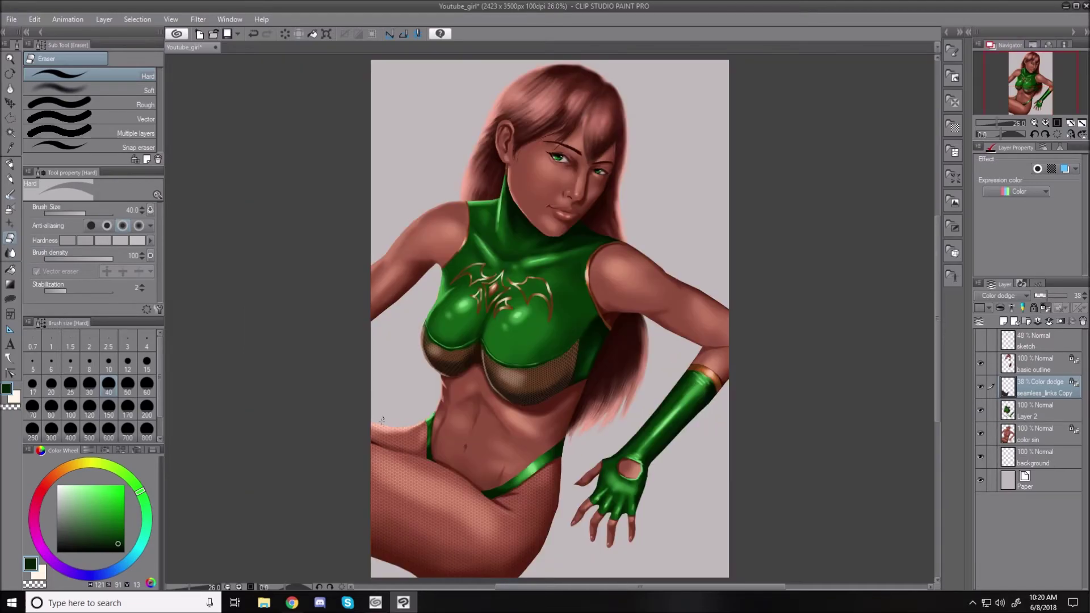
pyautogui.scroll(3, 513, 476)
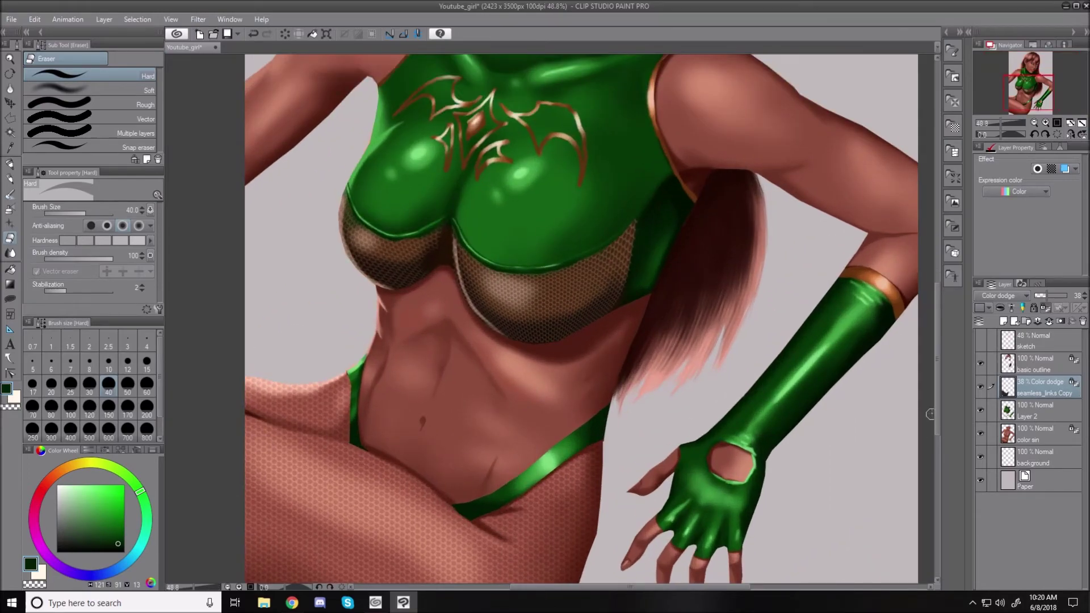
pyautogui.moveTo(937, 410); pyautogui.dragTo(937, 434)
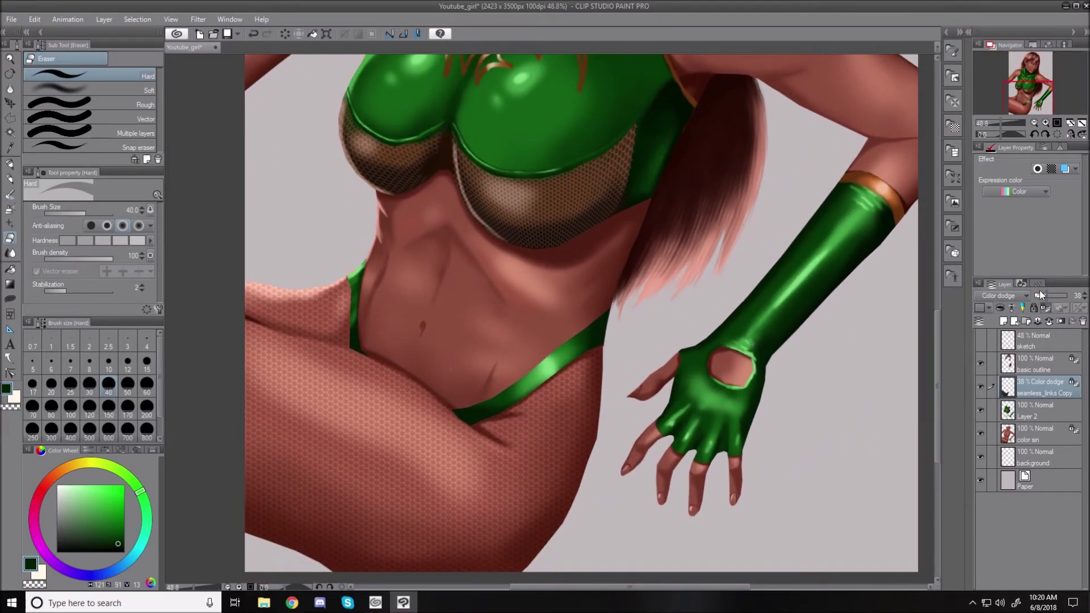
# Try the Glow dodge, Add and Add (Glow) blending modes on the links texture layer.
pyautogui.click(1017, 298)
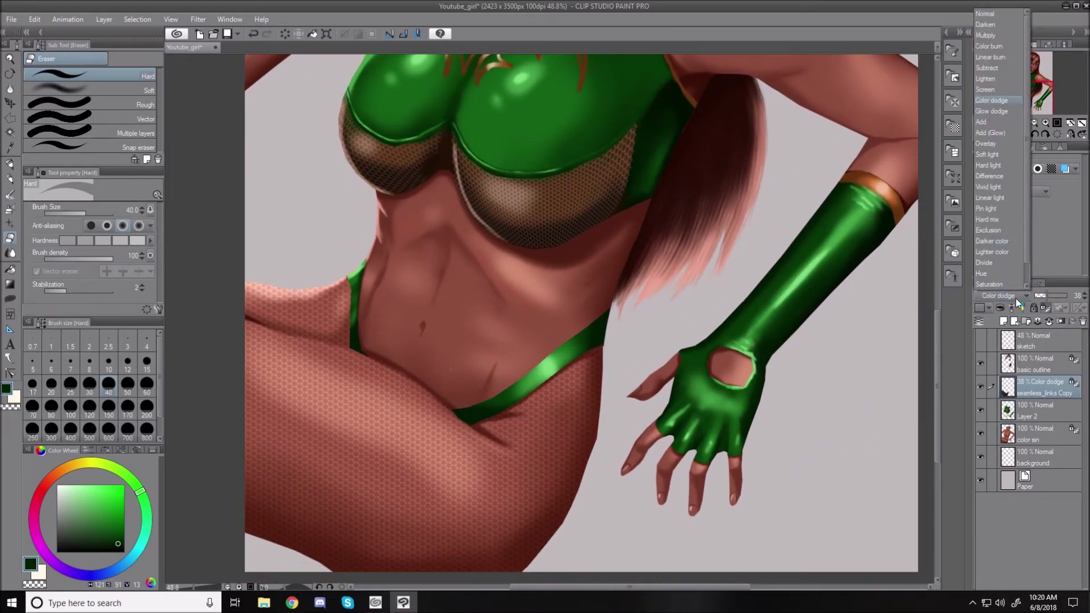
pyautogui.click(1002, 112)
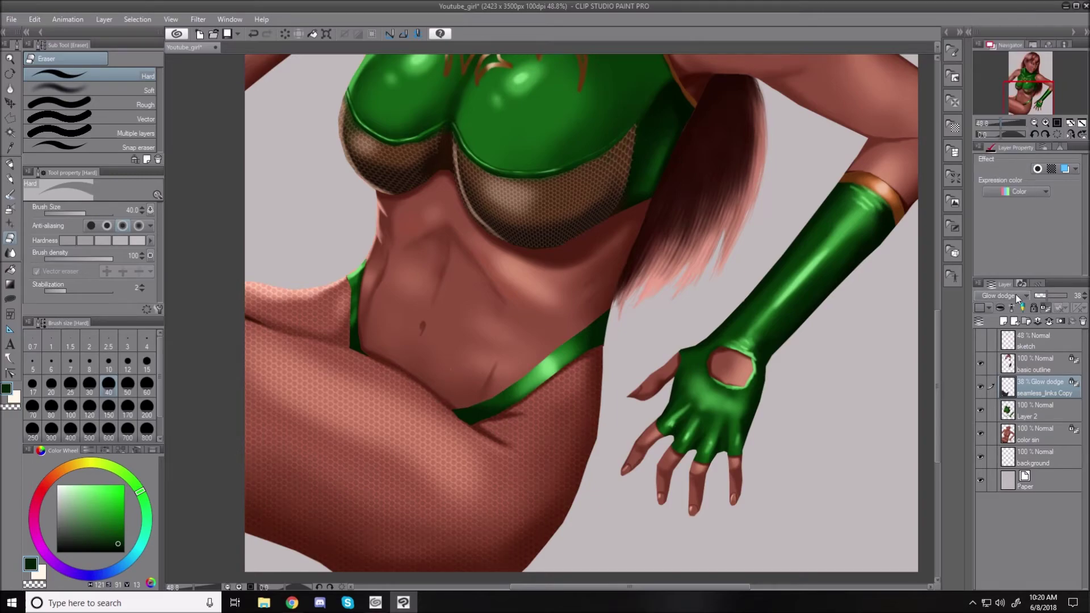
pyautogui.click(1016, 295)
pyautogui.click(995, 121)
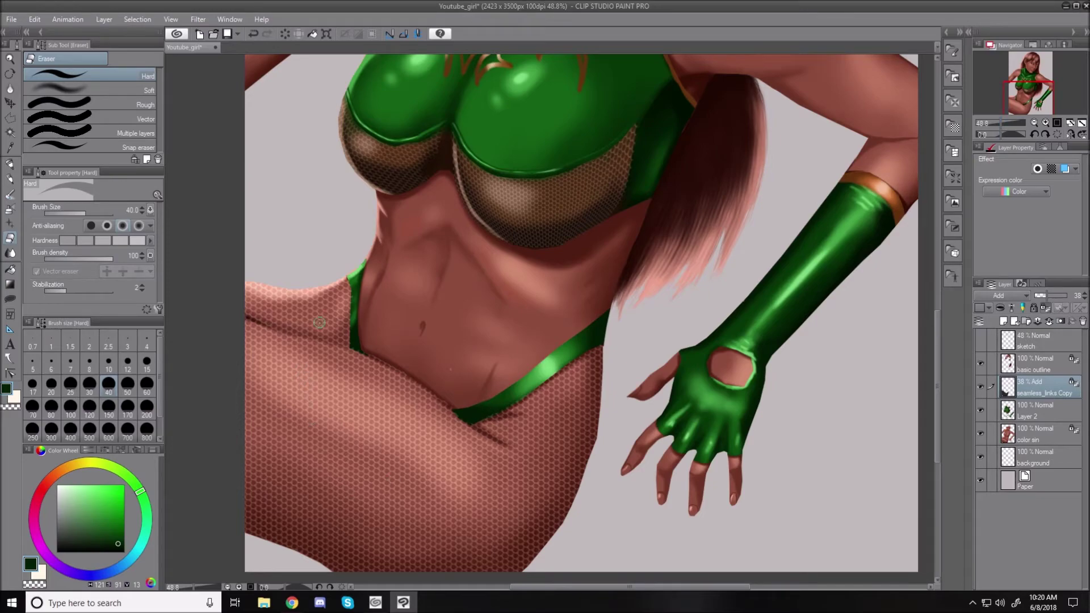
pyautogui.click(1023, 294)
pyautogui.click(996, 132)
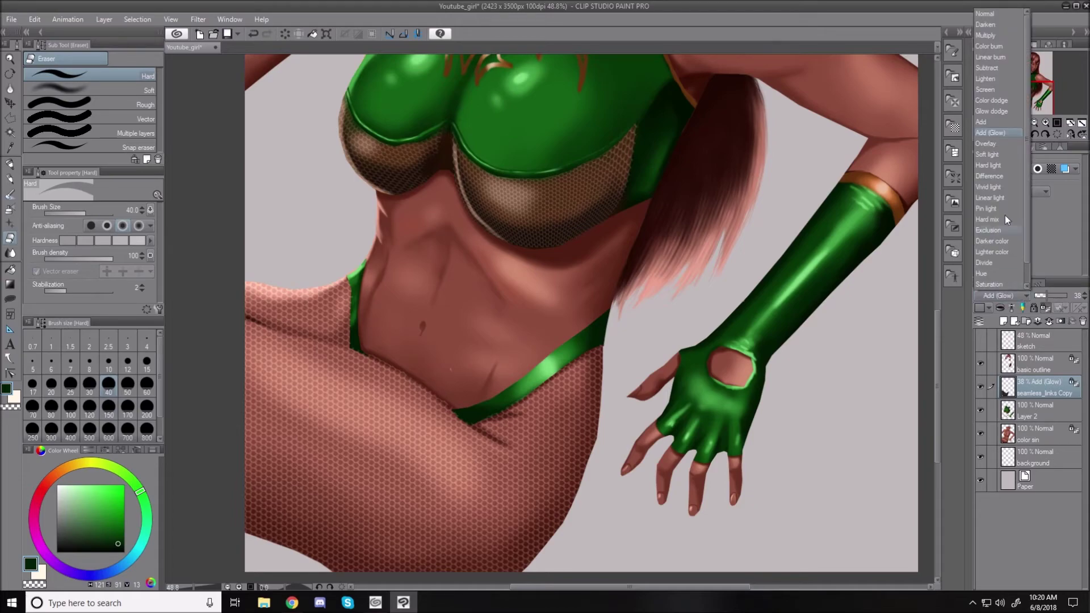
# Set the links texture layer's blending mode to Overlay and inspect the mesh on the full figure and the legs.
pyautogui.click(986, 144)
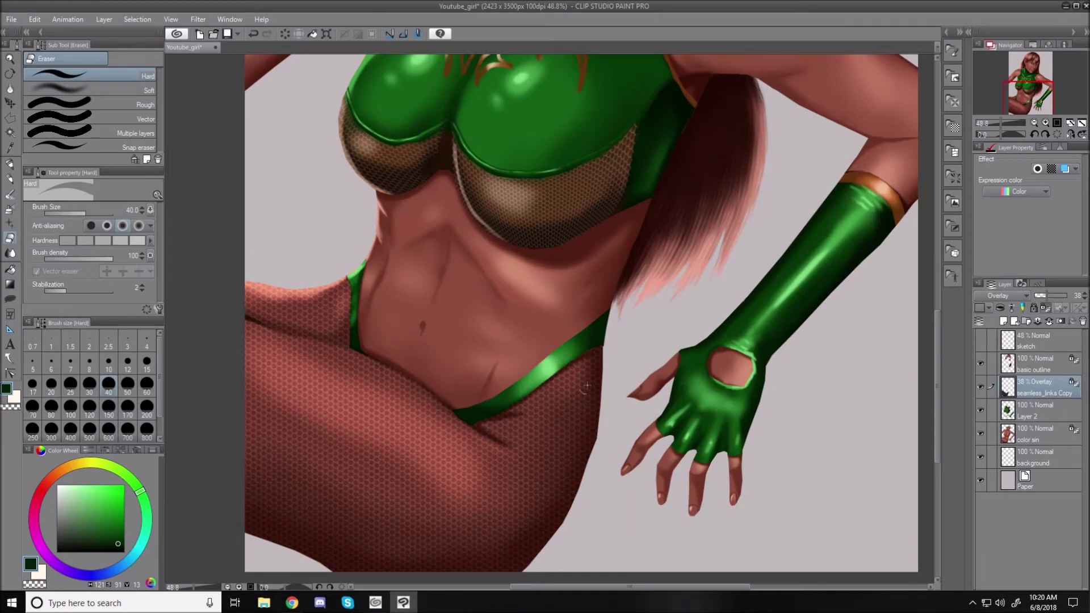
pyautogui.hotkey('ctrl', '0')
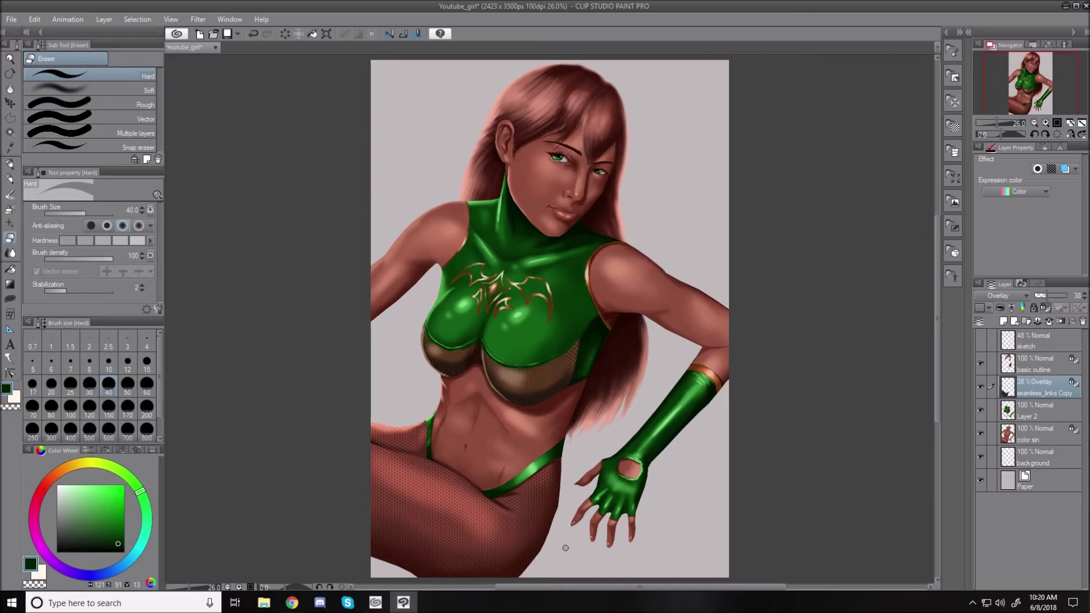
pyautogui.scroll(3, 471, 510)
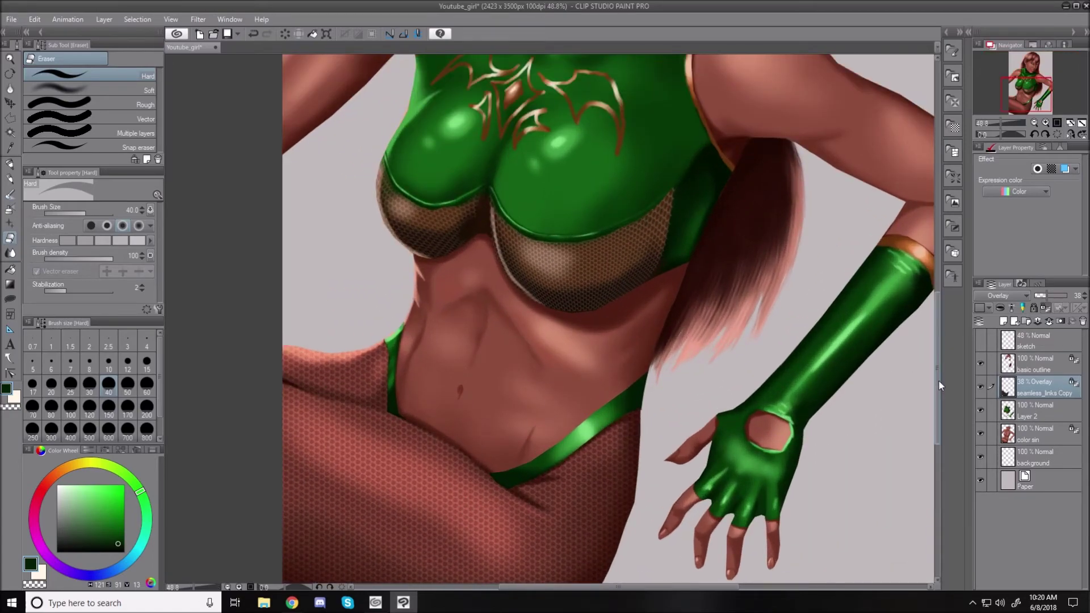
pyautogui.scroll(-3, 938, 380)
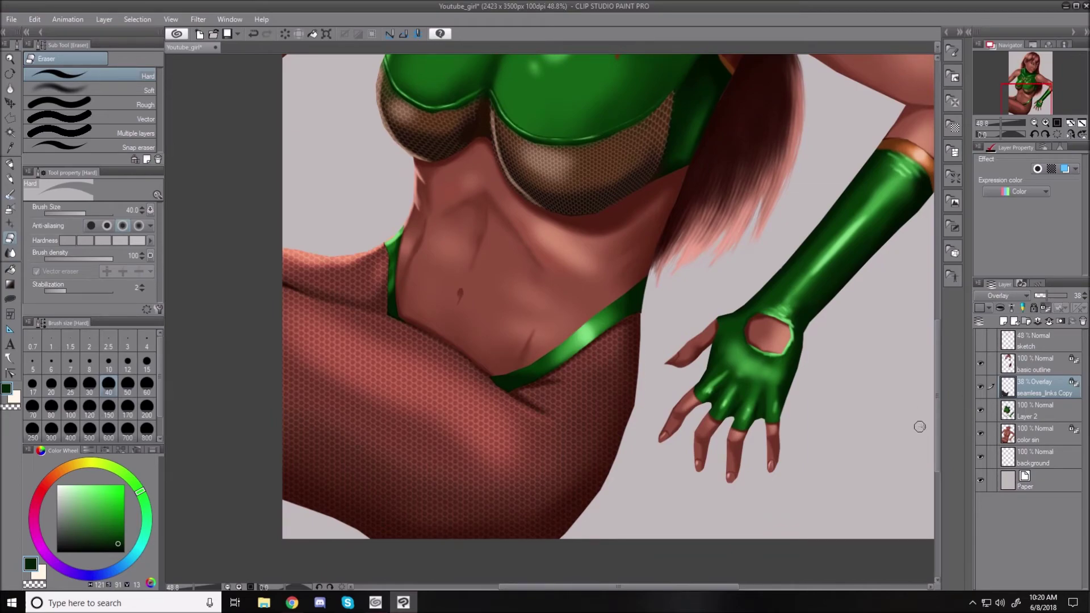
pyautogui.scroll(3, 938, 414)
pyautogui.moveTo(938, 410)
pyautogui.mouseDown()
pyautogui.moveTo(939, 364)
pyautogui.moveTo(942, 411)
pyautogui.mouseUp()
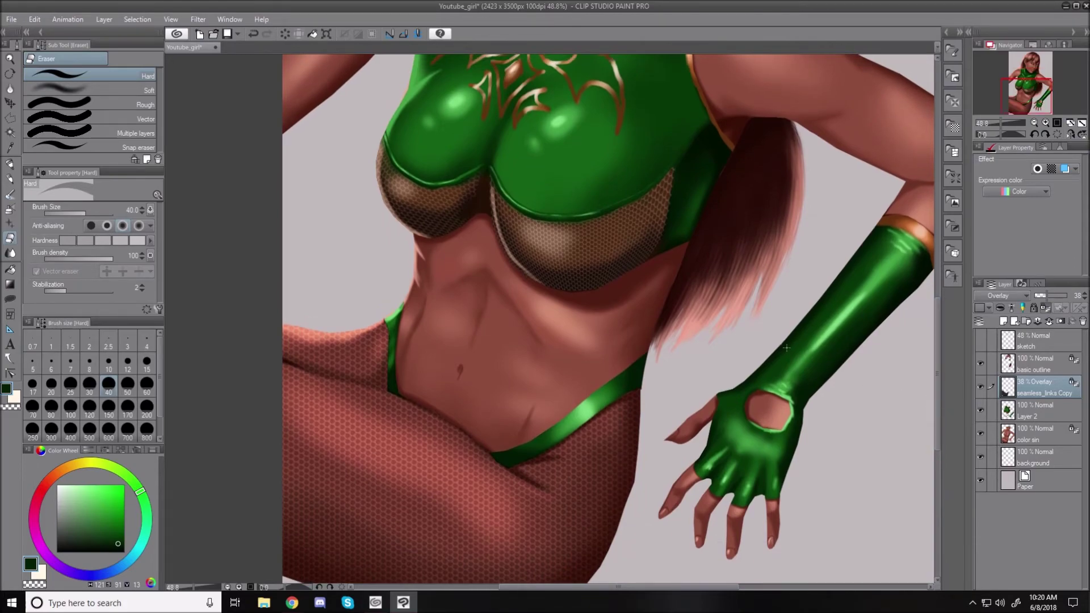
pyautogui.hotkey('ctrl', '0')
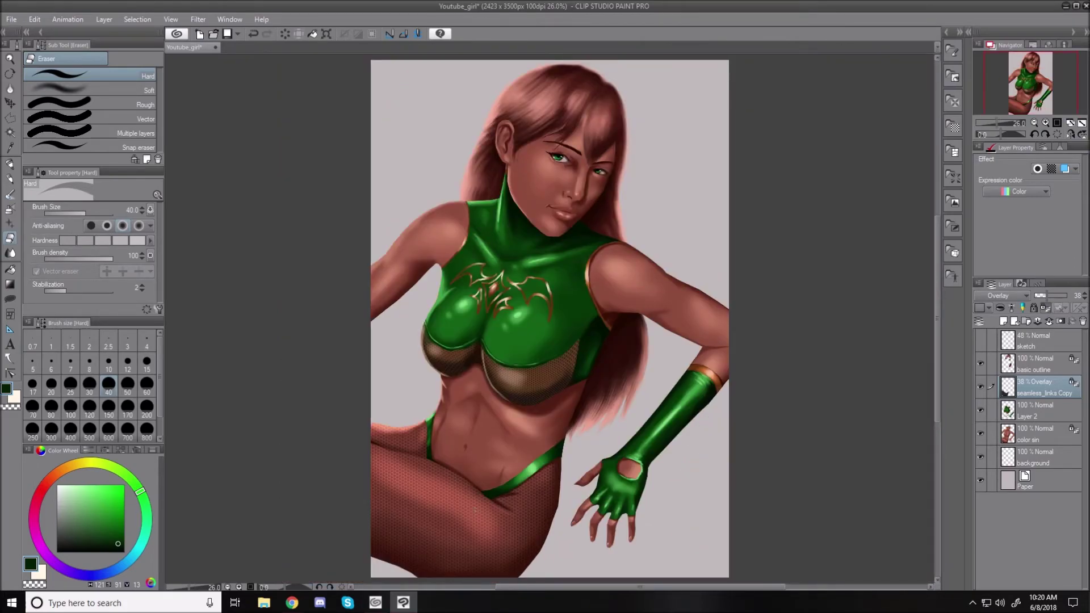
pyautogui.rightClick(1010, 390)
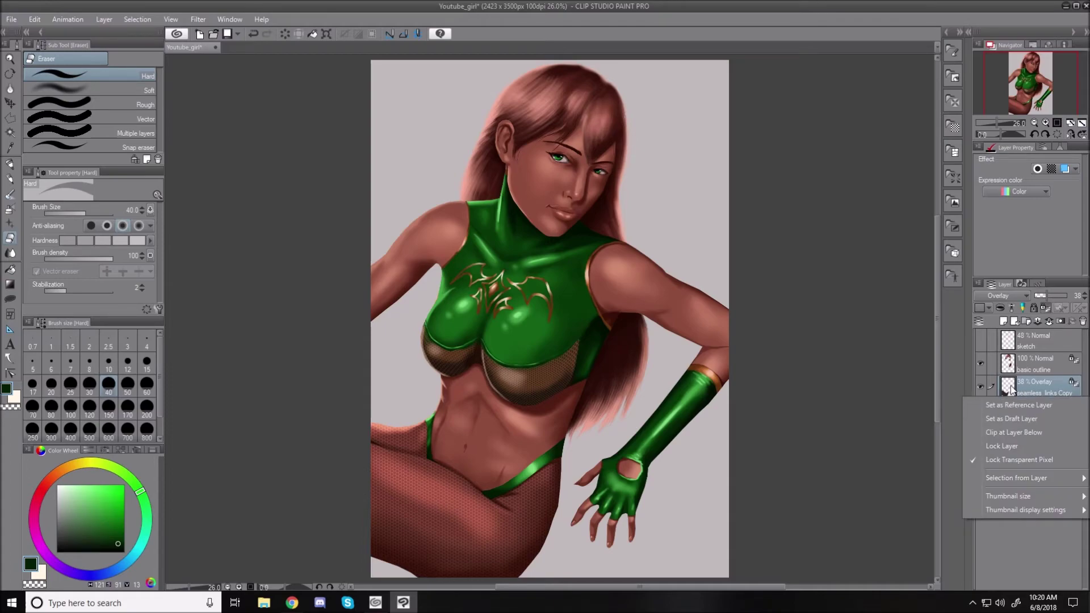
pyautogui.click(832, 418)
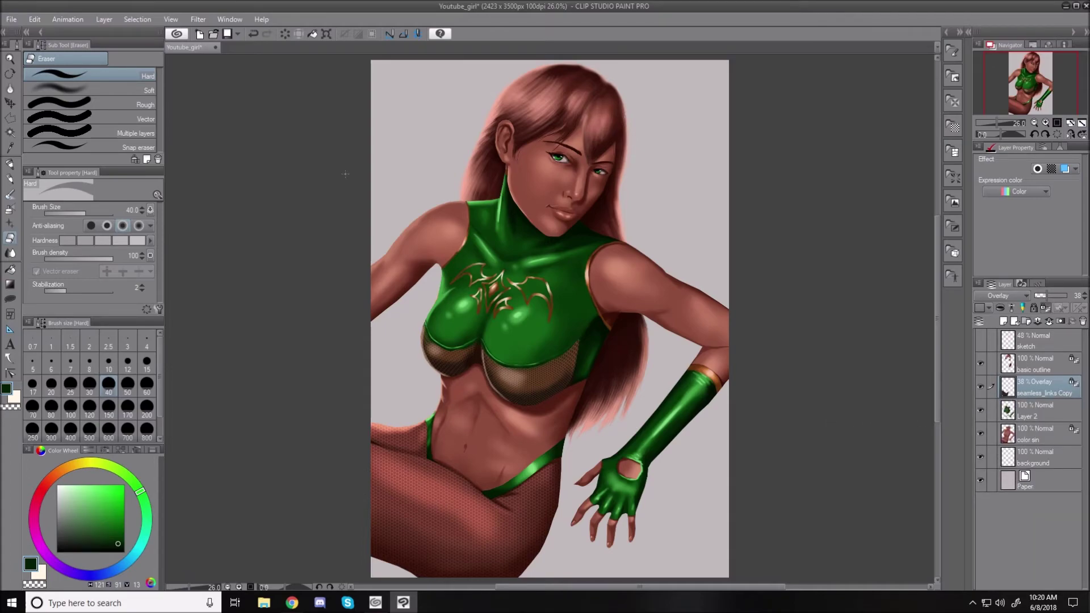
# Add a Hue/Saturation/Luminosity correction layer above the links texture layer with hue 45 and saturation 18.
pyautogui.click(105, 21)
pyautogui.moveTo(140, 62)
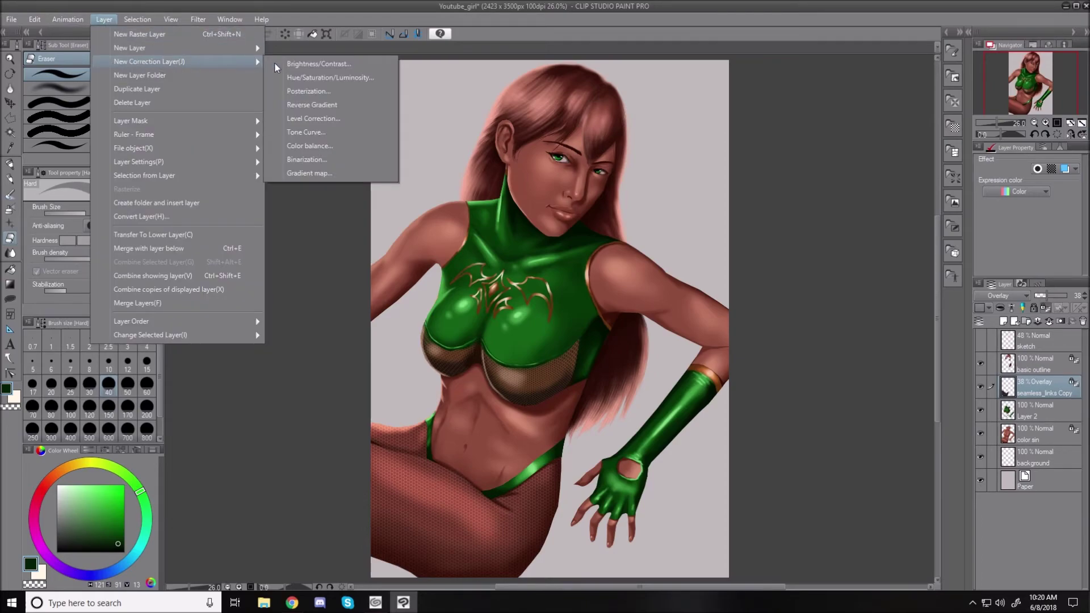
pyautogui.click(332, 79)
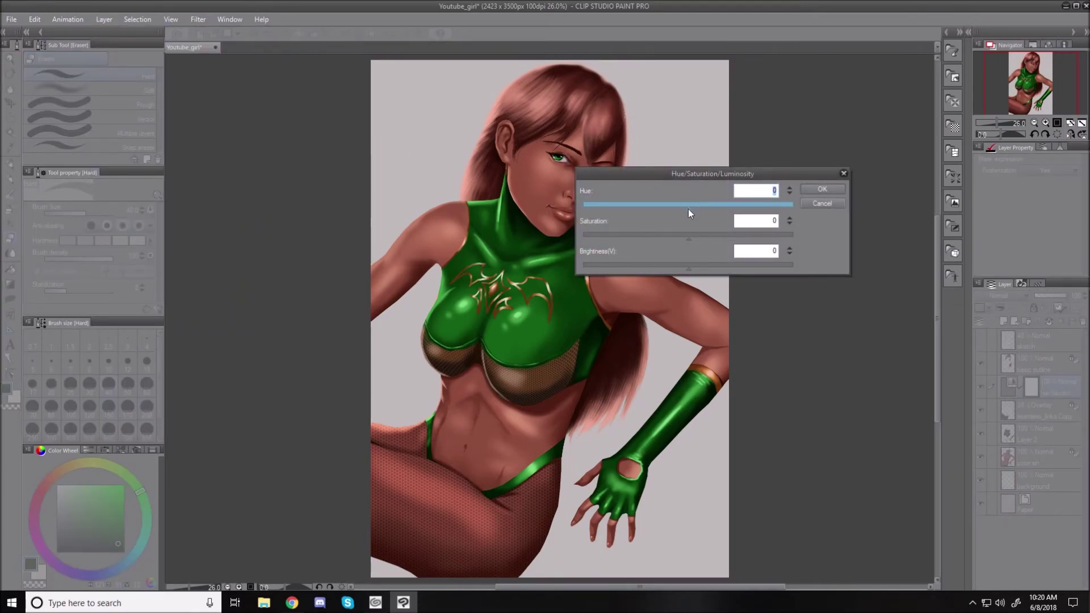
pyautogui.moveTo(689, 209); pyautogui.dragTo(715, 208)
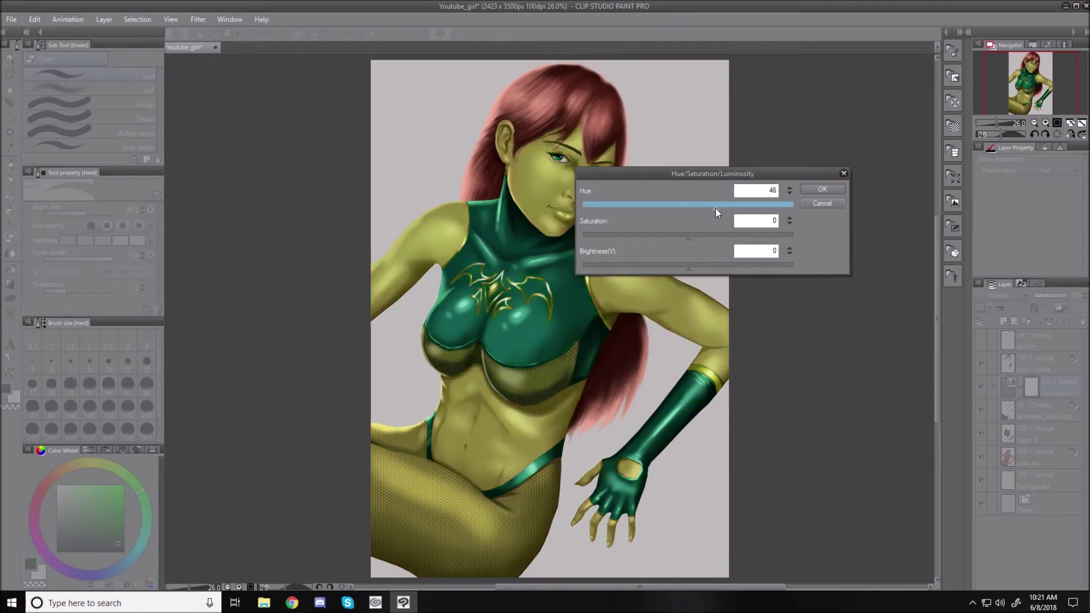
pyautogui.moveTo(689, 238); pyautogui.dragTo(649, 238)
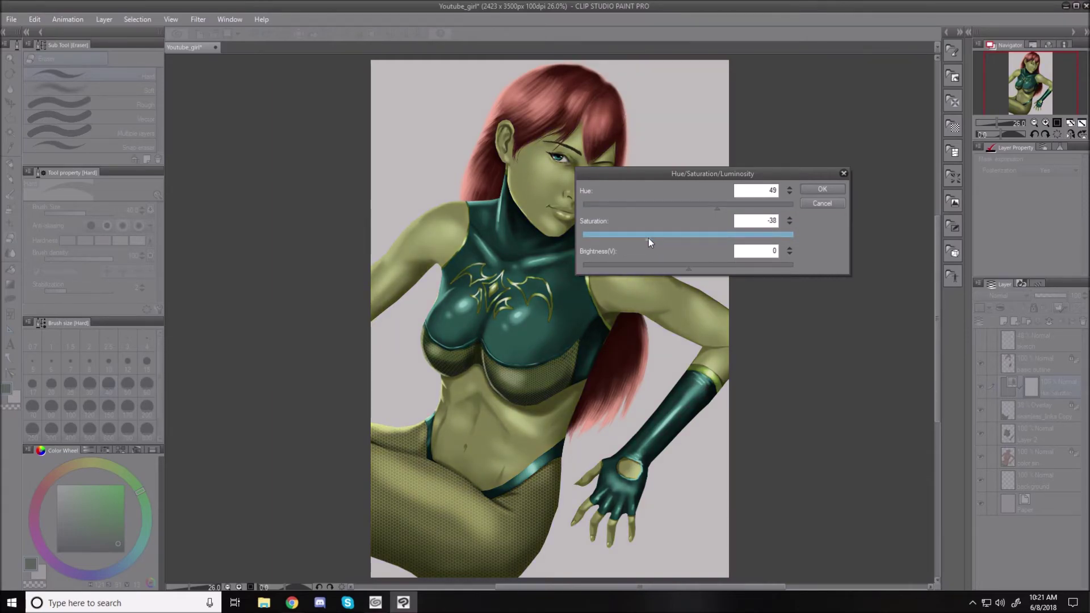
pyautogui.moveTo(649, 238); pyautogui.dragTo(708, 243)
pyautogui.moveTo(717, 205); pyautogui.dragTo(715, 210)
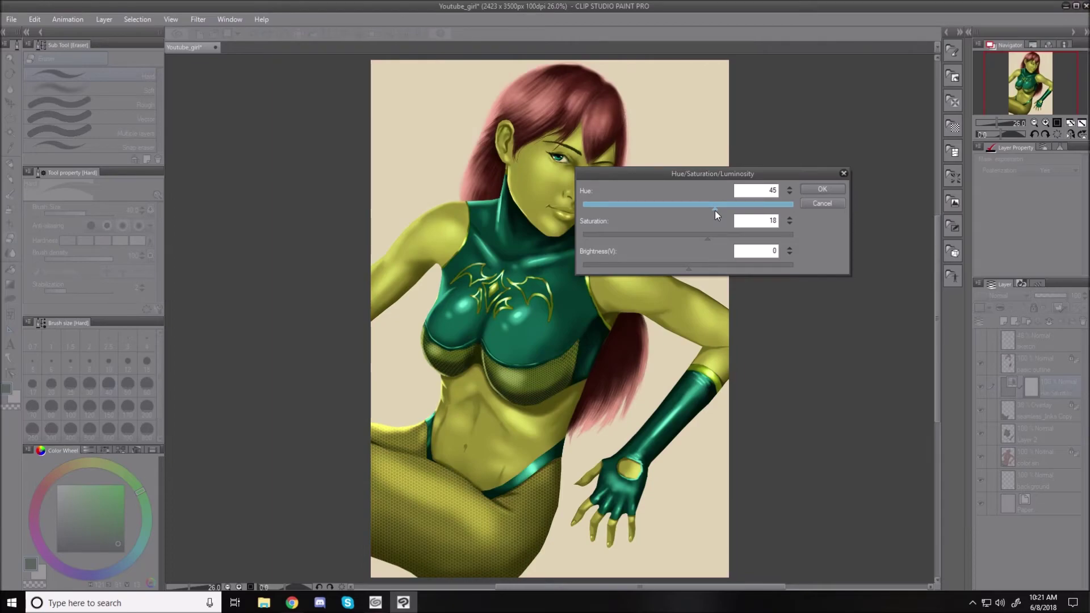
pyautogui.click(822, 189)
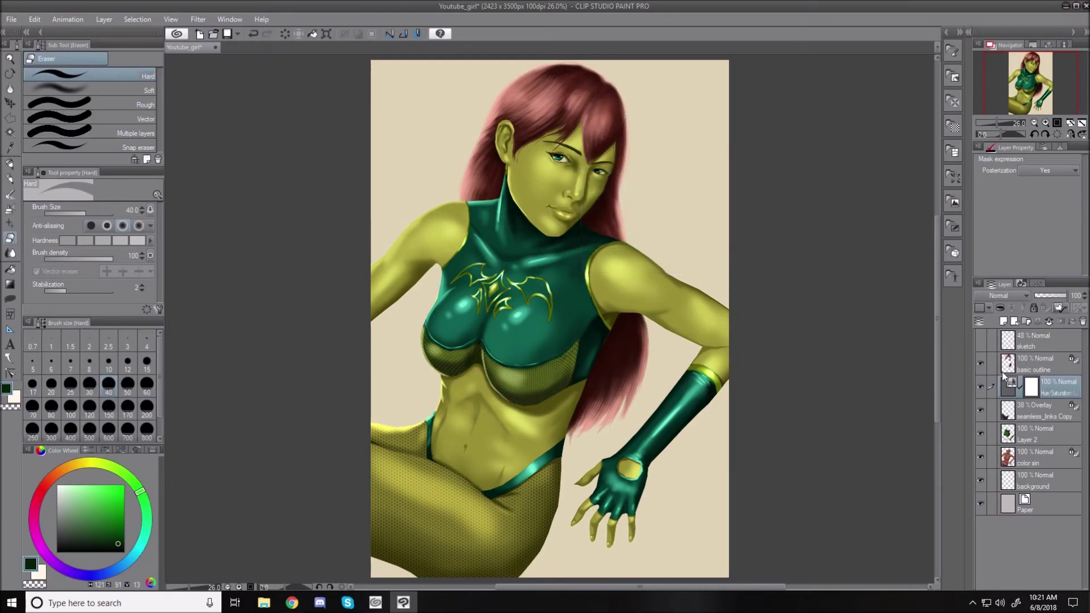
# Clip the correction layer to the links texture layer and delete that correction layer.
pyautogui.click(1001, 309)
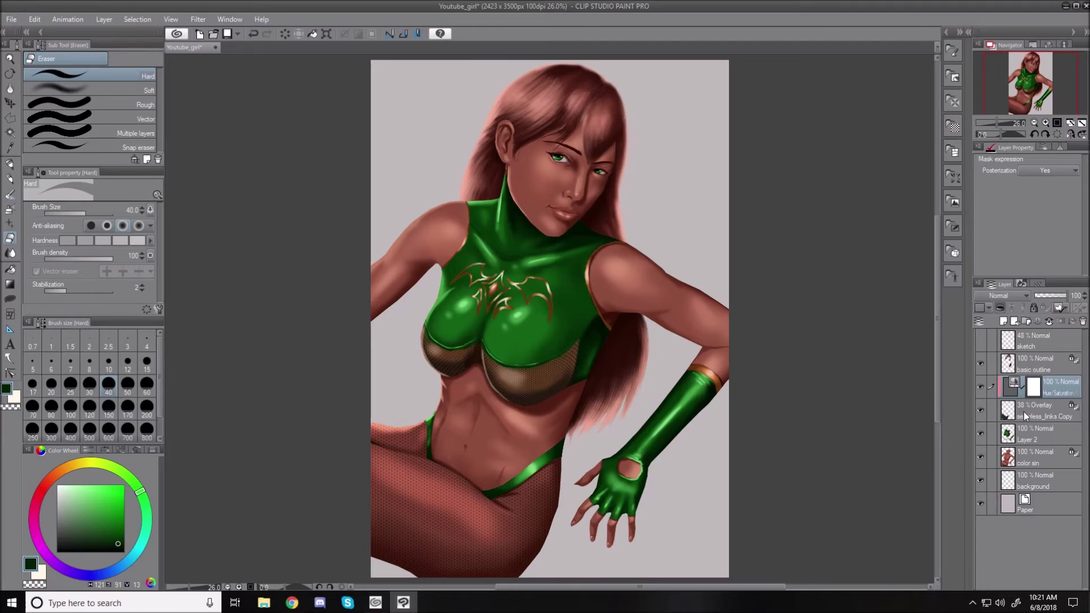
pyautogui.moveTo(1054, 390); pyautogui.dragTo(1083, 322)
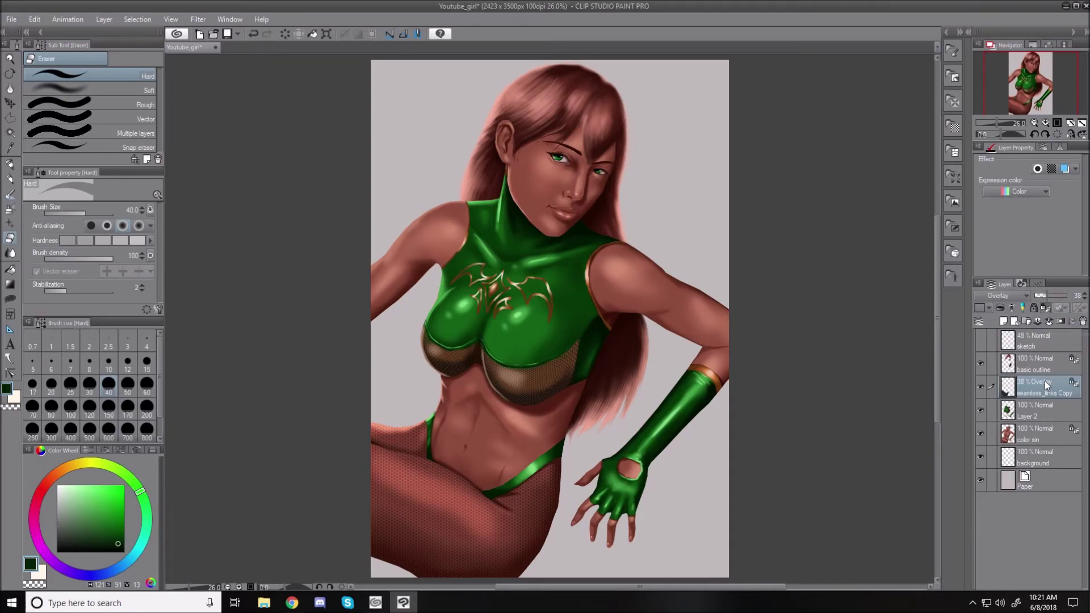
# Add a new raster layer directly beneath the links texture layer.
pyautogui.scroll(4, 478, 487)
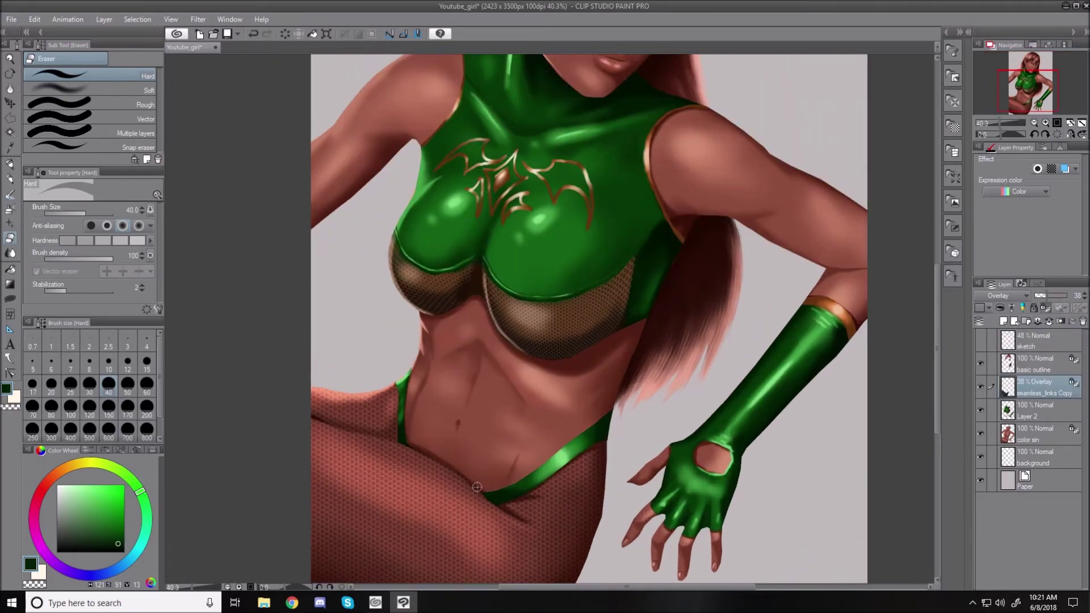
pyautogui.scroll(-5, 938, 415)
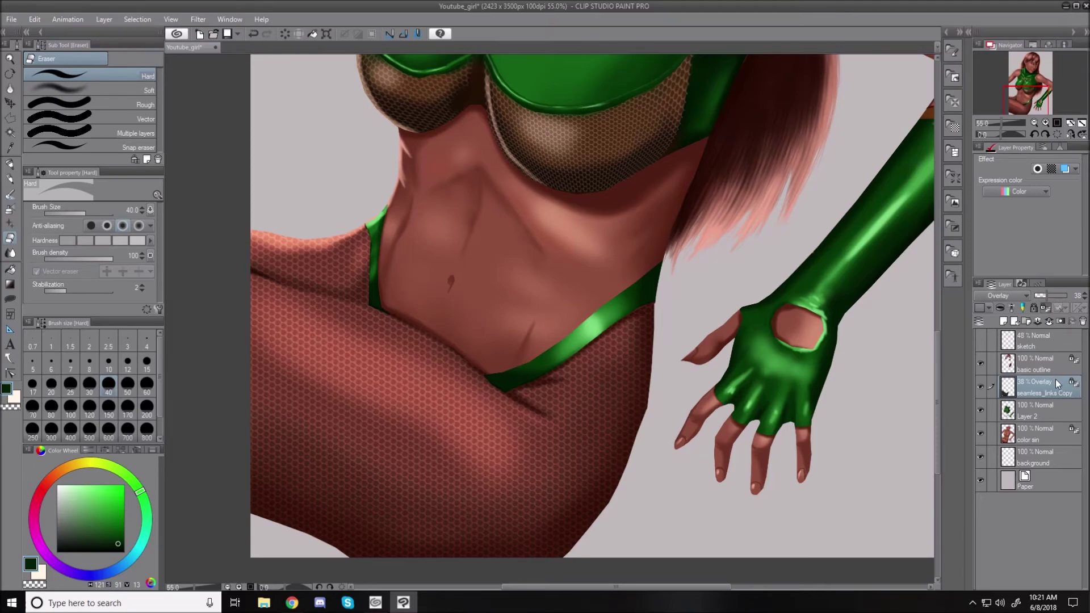
pyautogui.click(1004, 322)
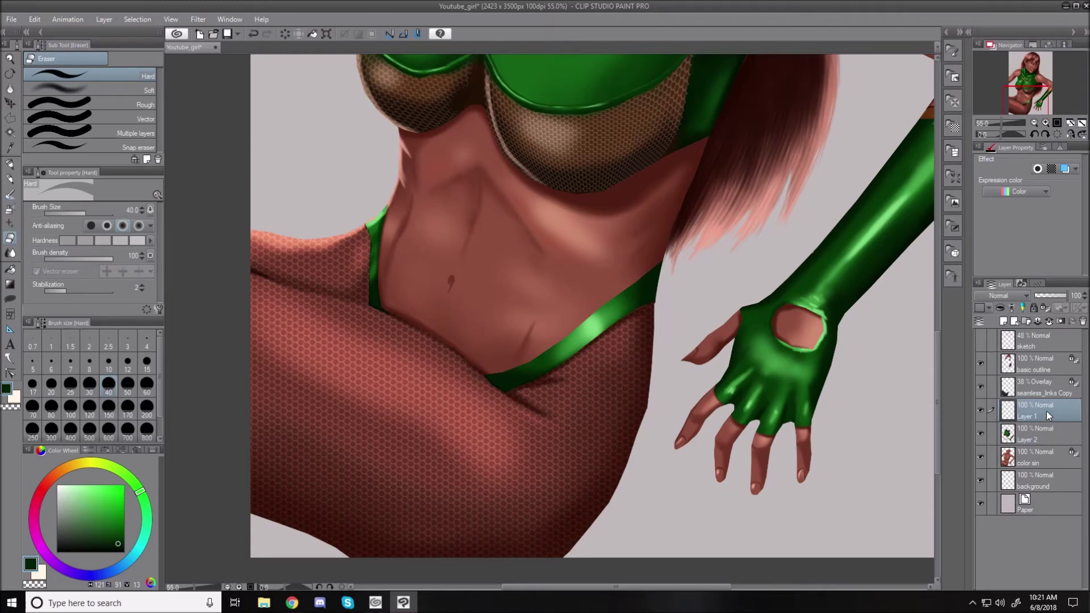
# Select the mesh-covered hips and legs by auto-selecting the empty area of the links texture layer and inverting the selection.
pyautogui.click(1039, 389)
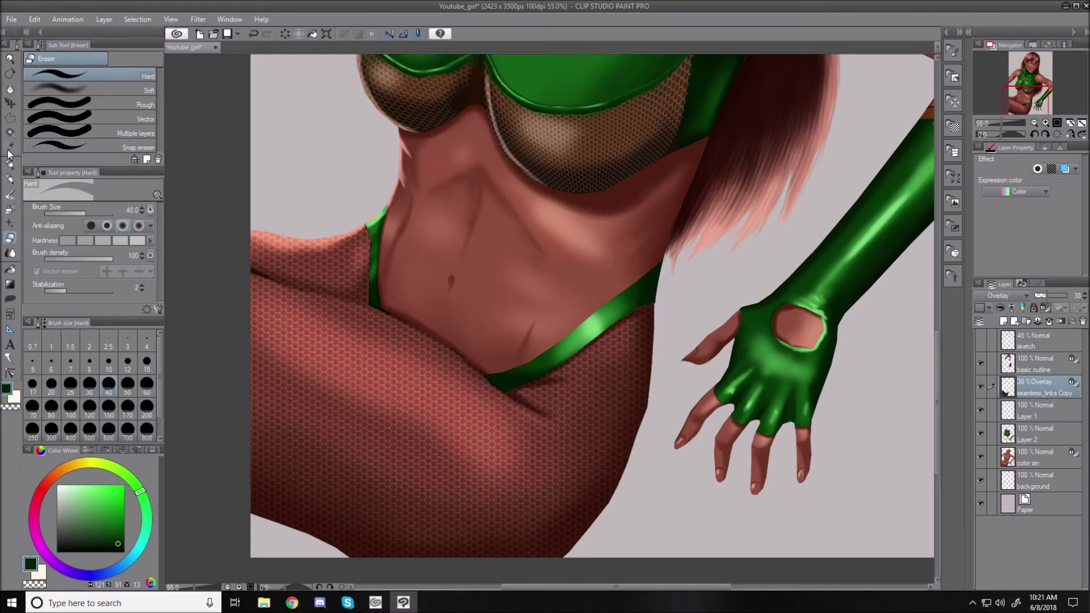
pyautogui.click(9, 133)
pyautogui.click(335, 152)
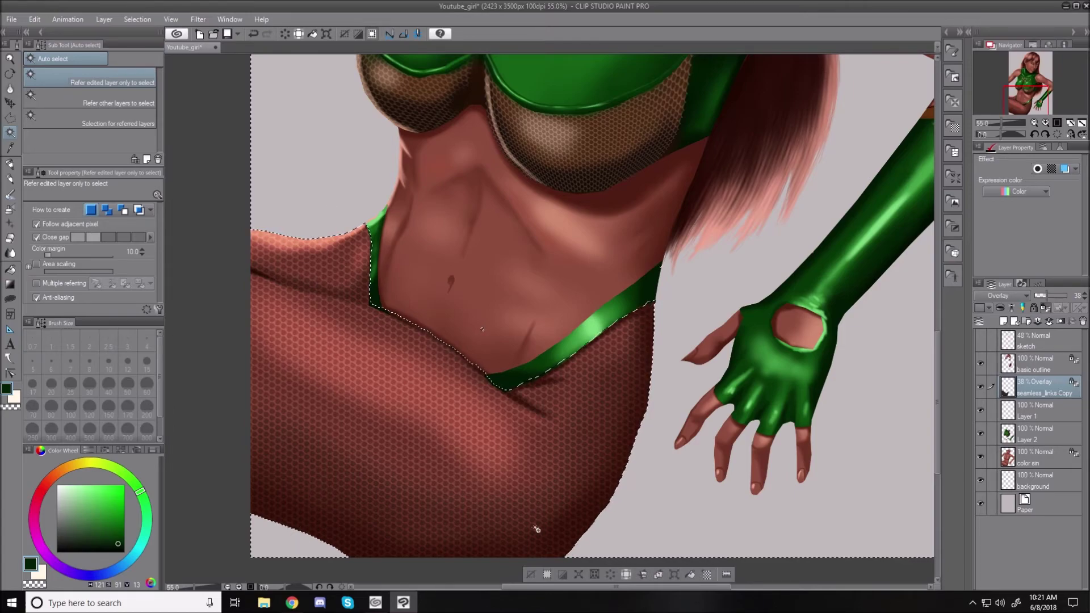
pyautogui.click(144, 20)
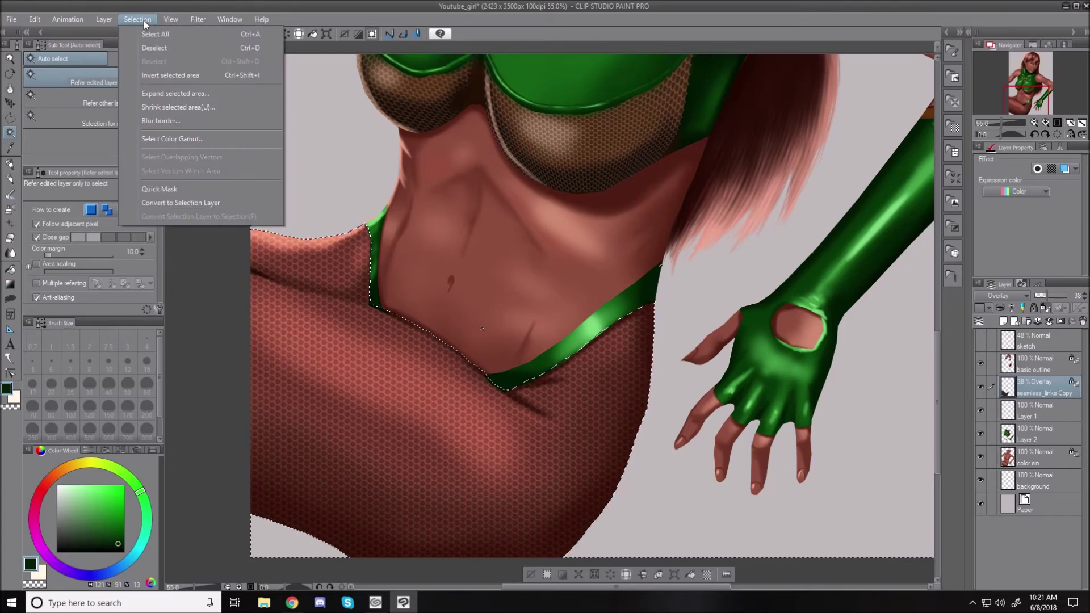
pyautogui.click(162, 78)
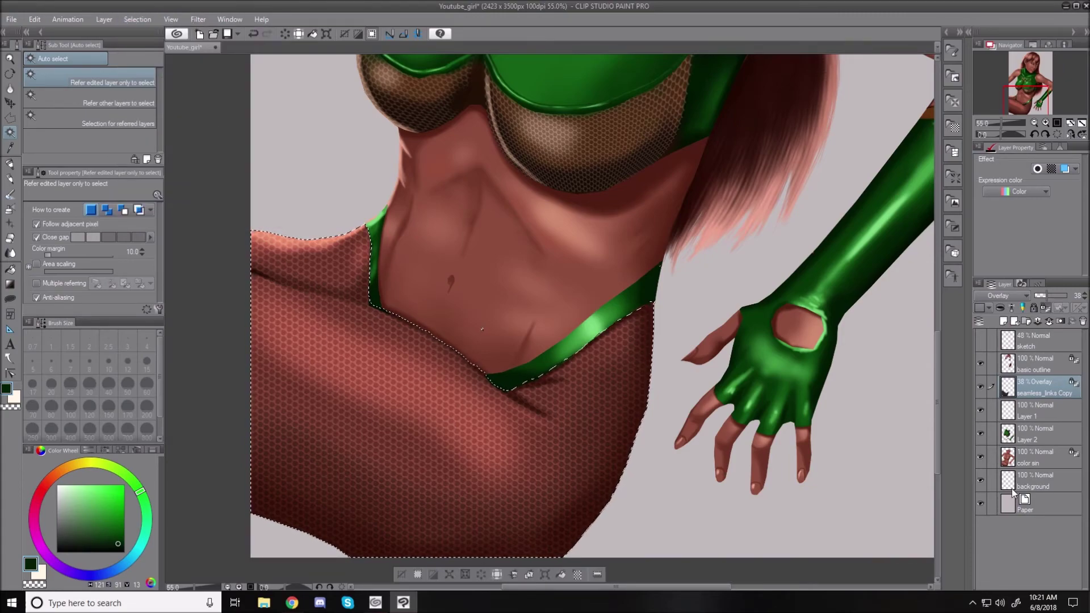
# Paint the selected hips and legs on Layer 1 with green sampled from the glove, using the Soft airbrush at size 170.
pyautogui.click(1048, 413)
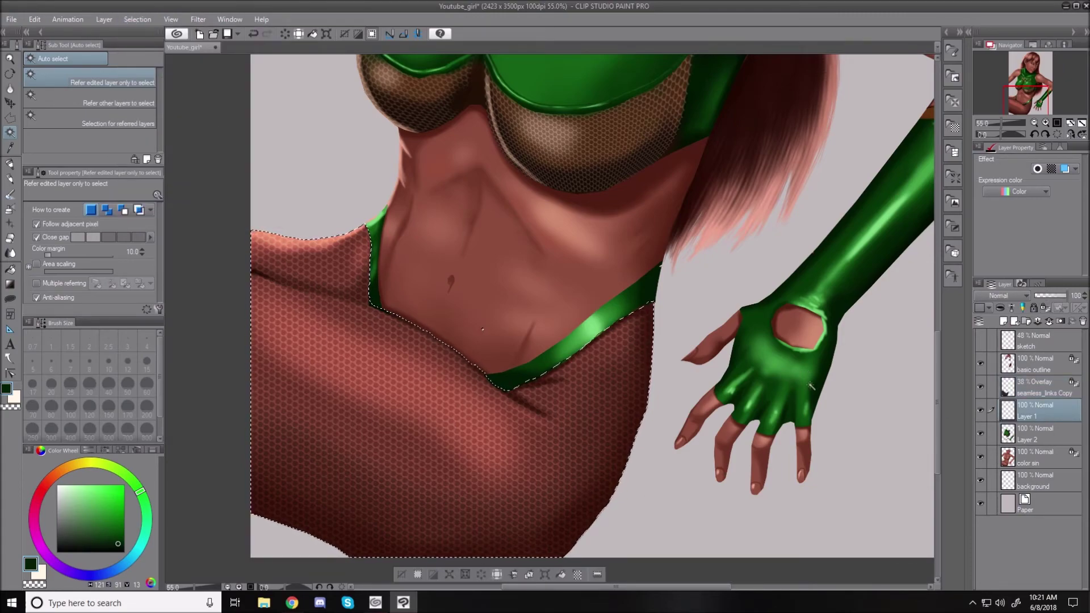
pyautogui.press('alt')
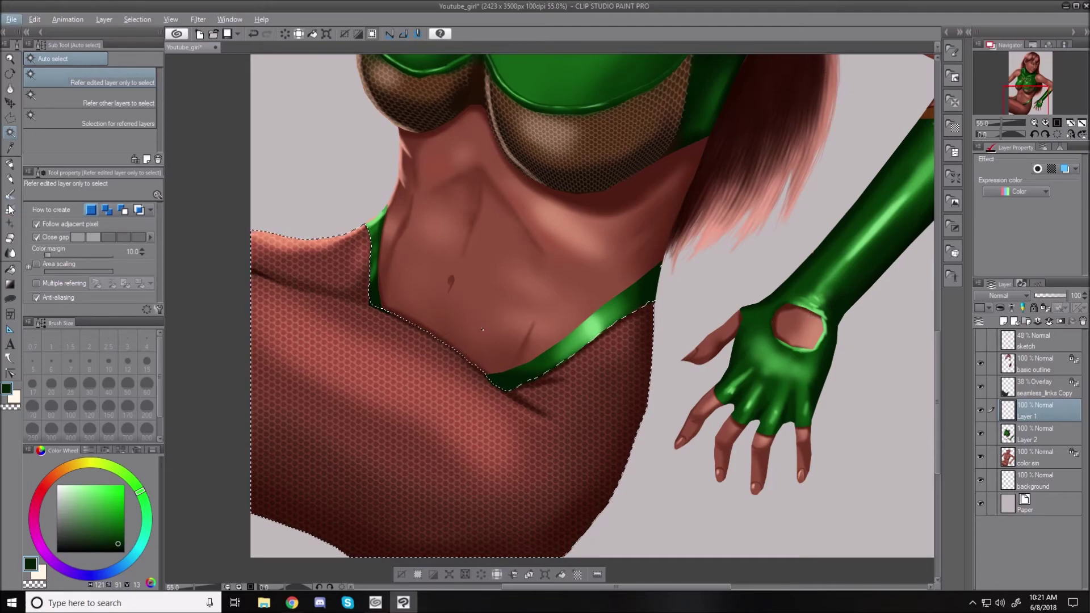
pyautogui.click(10, 209)
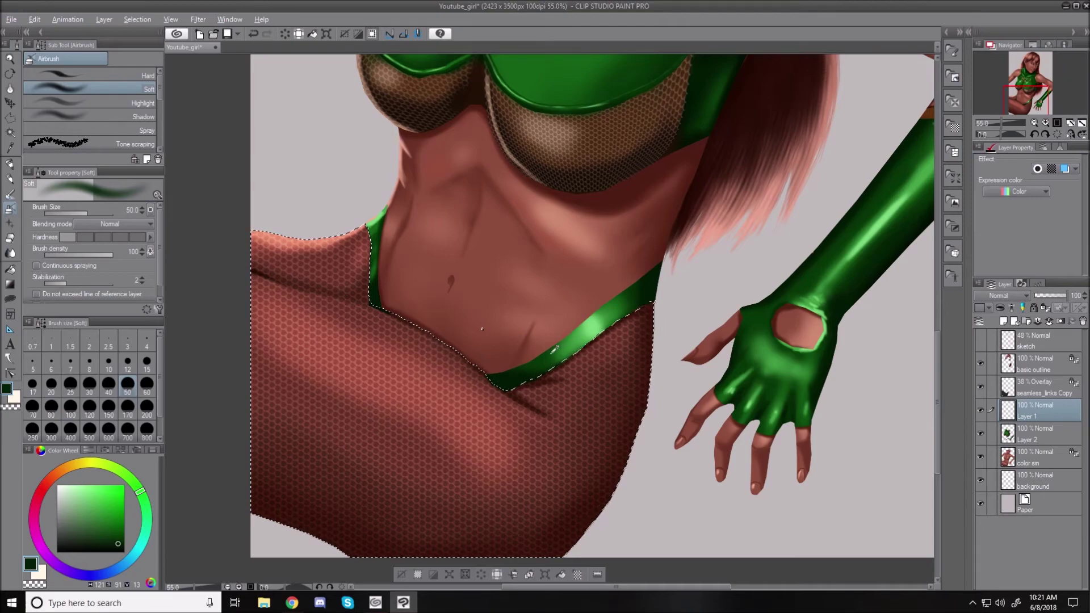
pyautogui.keyDown('alt'); pyautogui.click(765, 347); pyautogui.keyUp('alt')
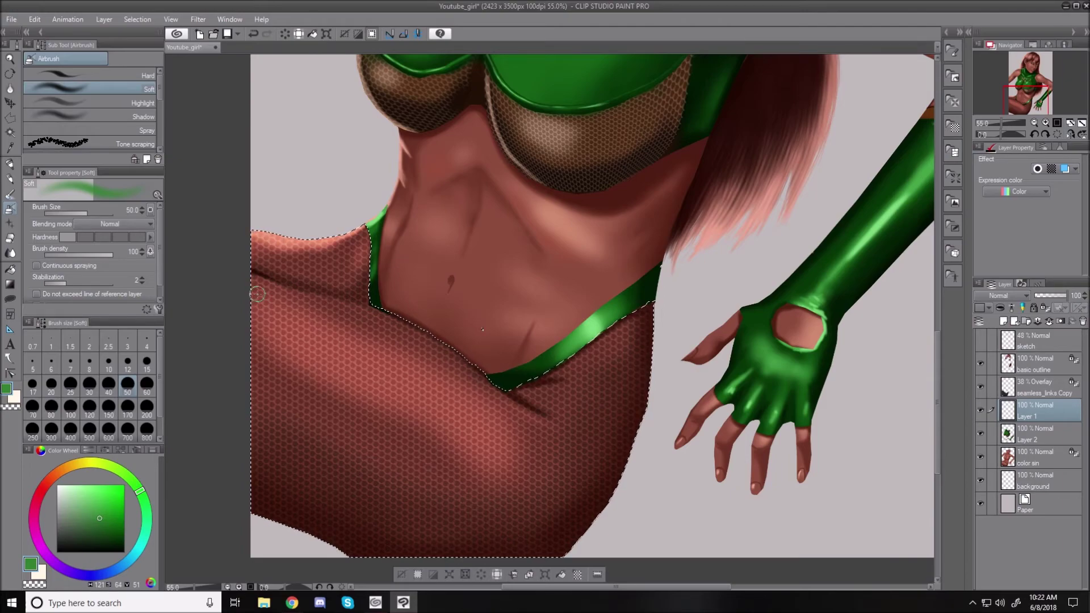
pyautogui.press(']')
pyautogui.press(']')
pyautogui.press(']')
pyautogui.press(']')
pyautogui.press(']')
pyautogui.press(']')
pyautogui.press(']')
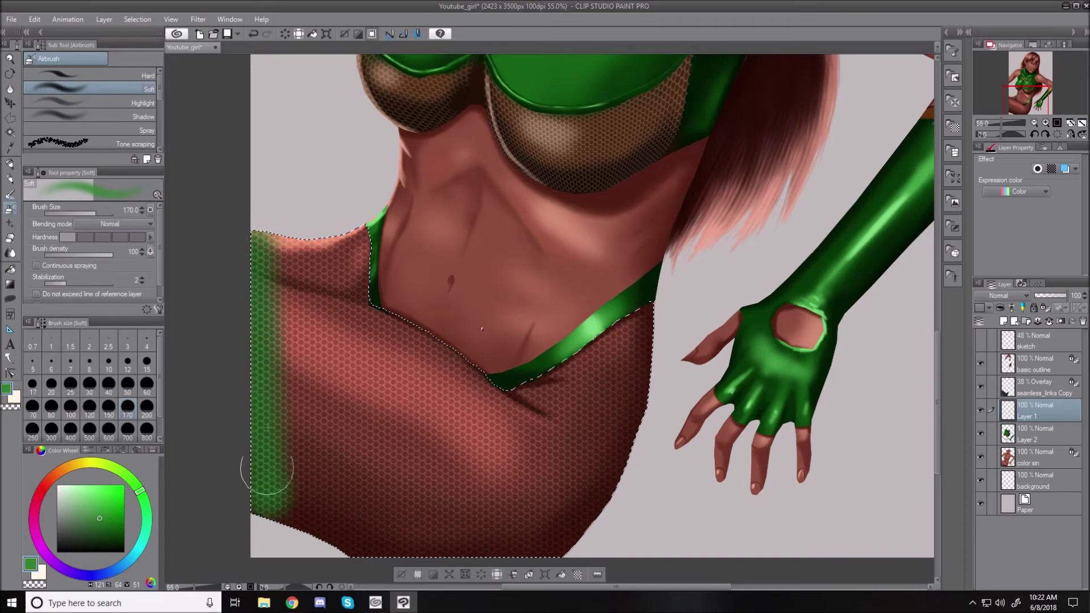
pyautogui.moveTo(267, 470); pyautogui.dragTo(314, 544)
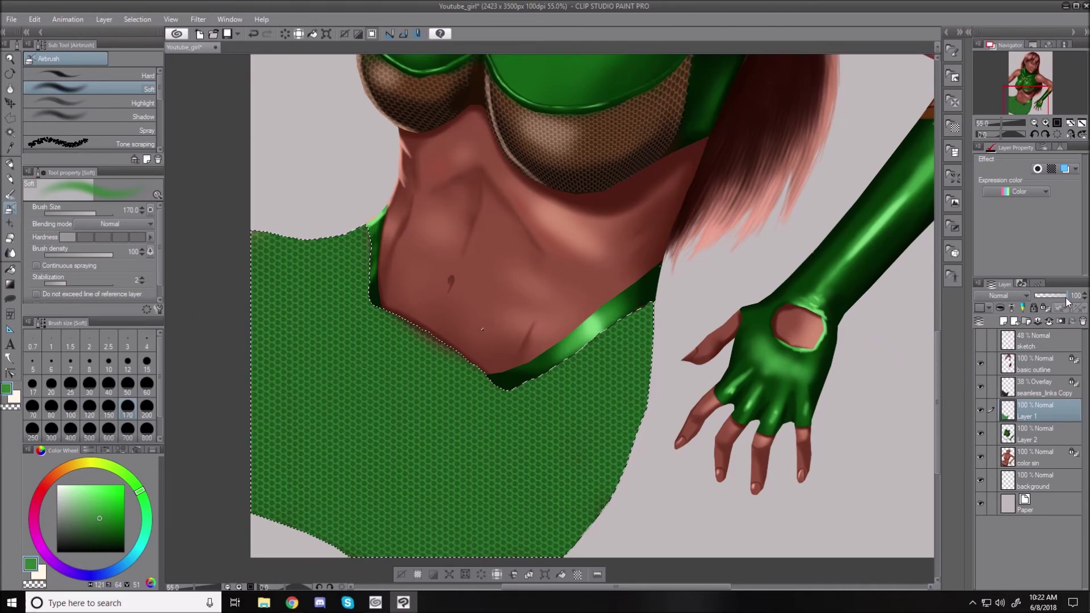
# Try 52% opacity on the green leg layer, undo it, and set the layer's blending mode to Multiply at 100%.
pyautogui.moveTo(1066, 296); pyautogui.dragTo(1059, 299)
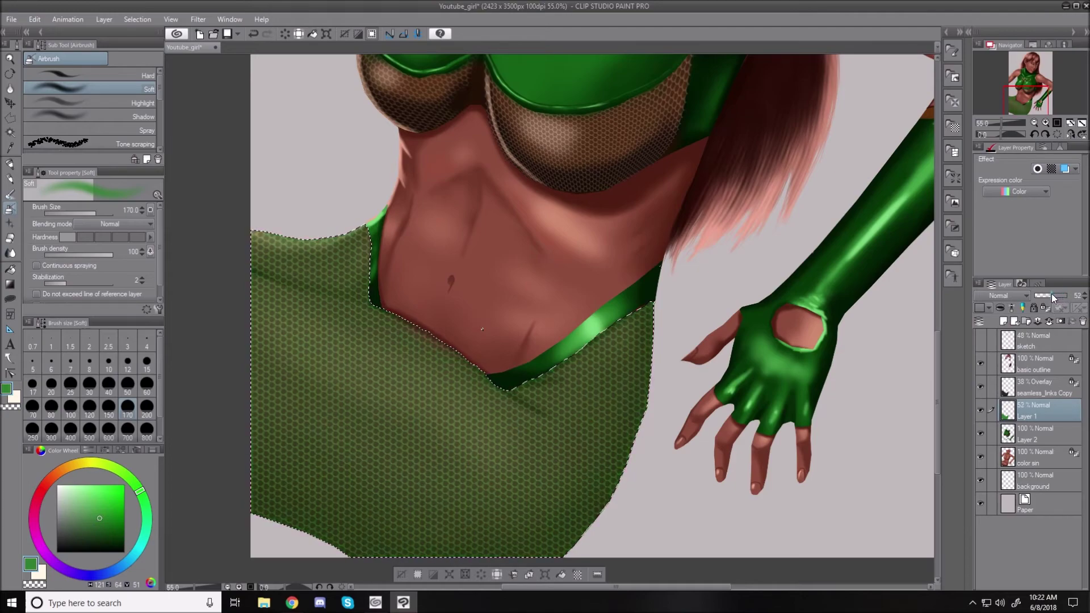
pyautogui.hotkey('ctrl', 'z')
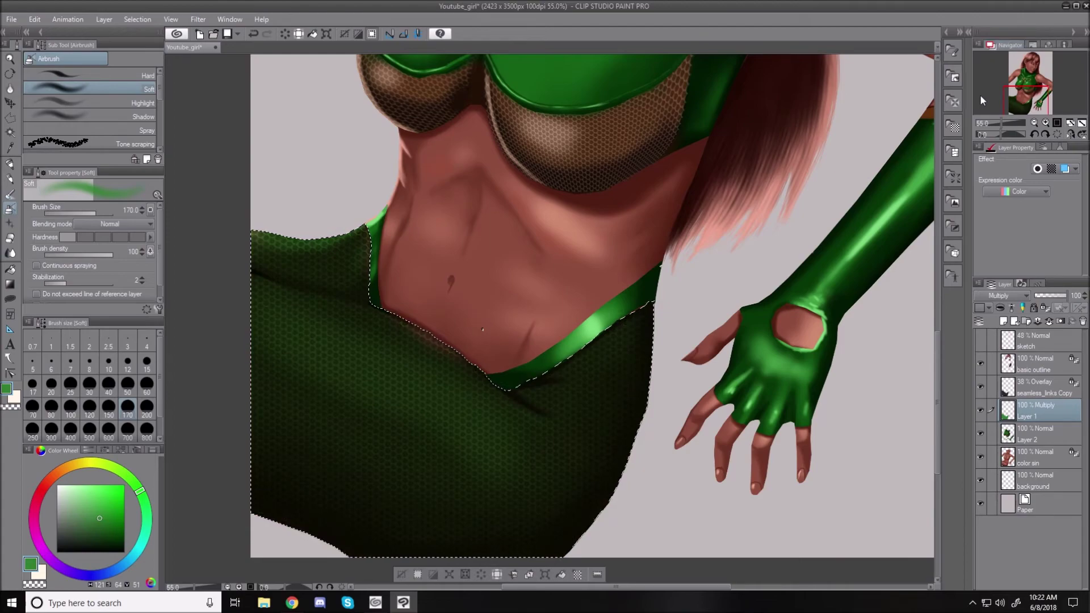
pyautogui.hotkey('ctrl', '0')
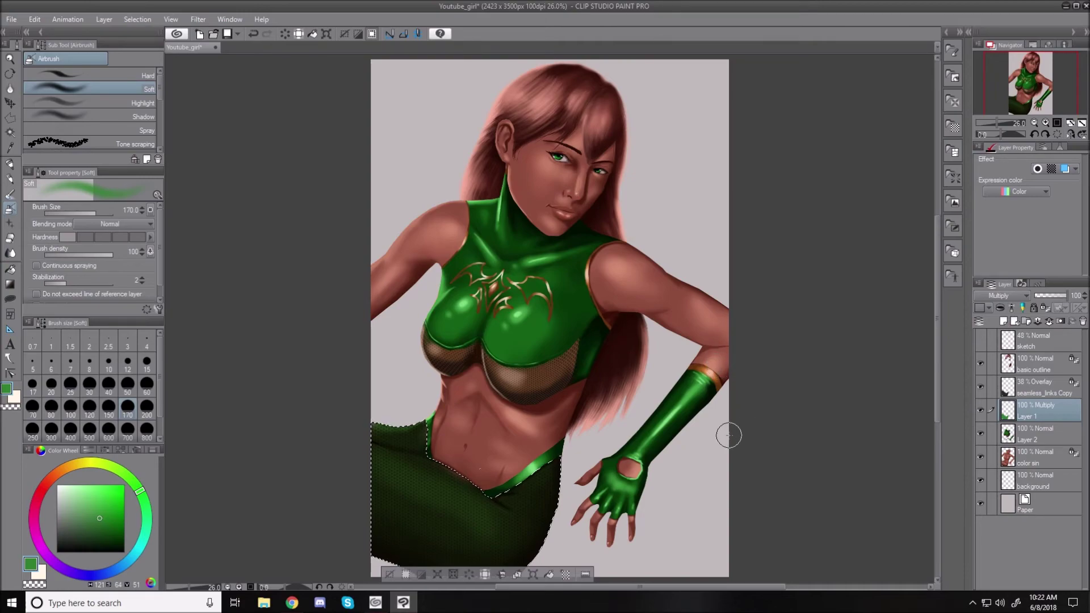
# Repaint the selected legs on the Multiply layer in a brighter green (H 121, S 70, V 85) with the Soft airbrush at size 300.
pyautogui.scroll(3, 514, 440)
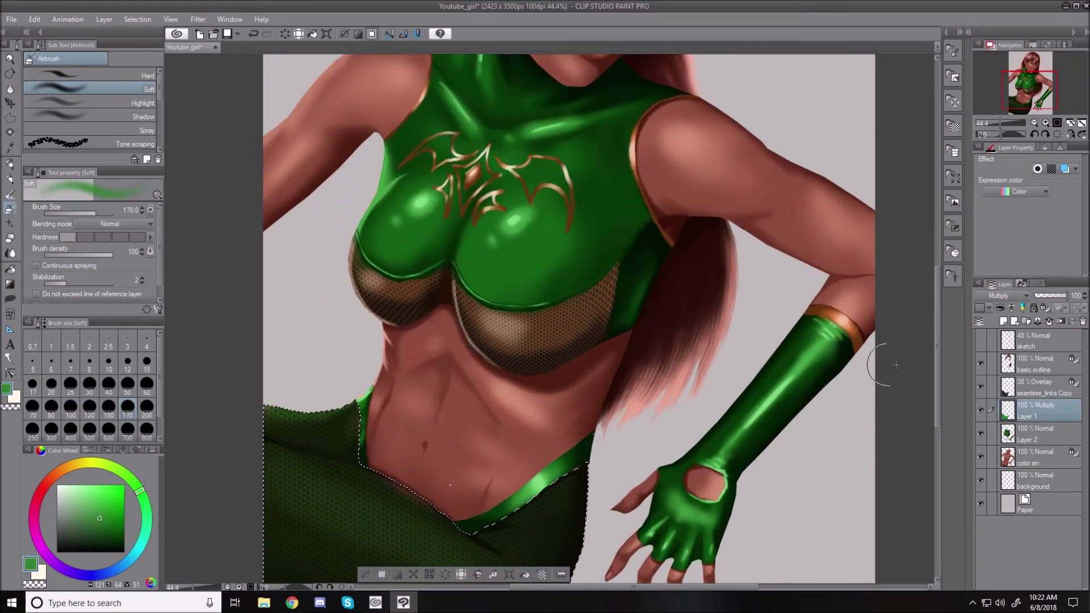
pyautogui.moveTo(938, 359); pyautogui.dragTo(938, 410)
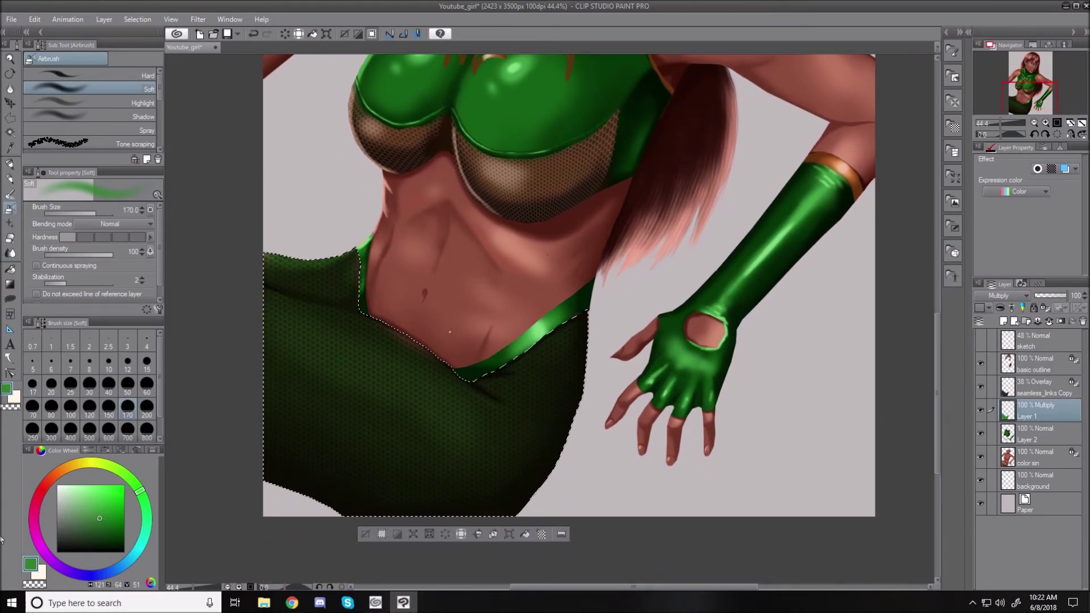
pyautogui.click(88, 497)
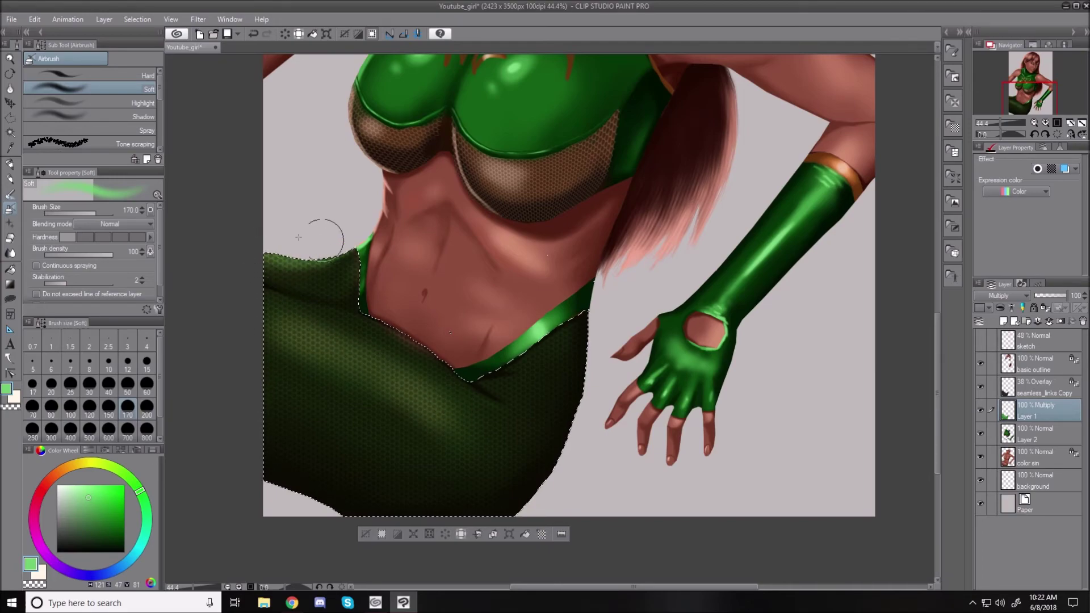
pyautogui.press(']')
pyautogui.press(']')
pyautogui.press(']')
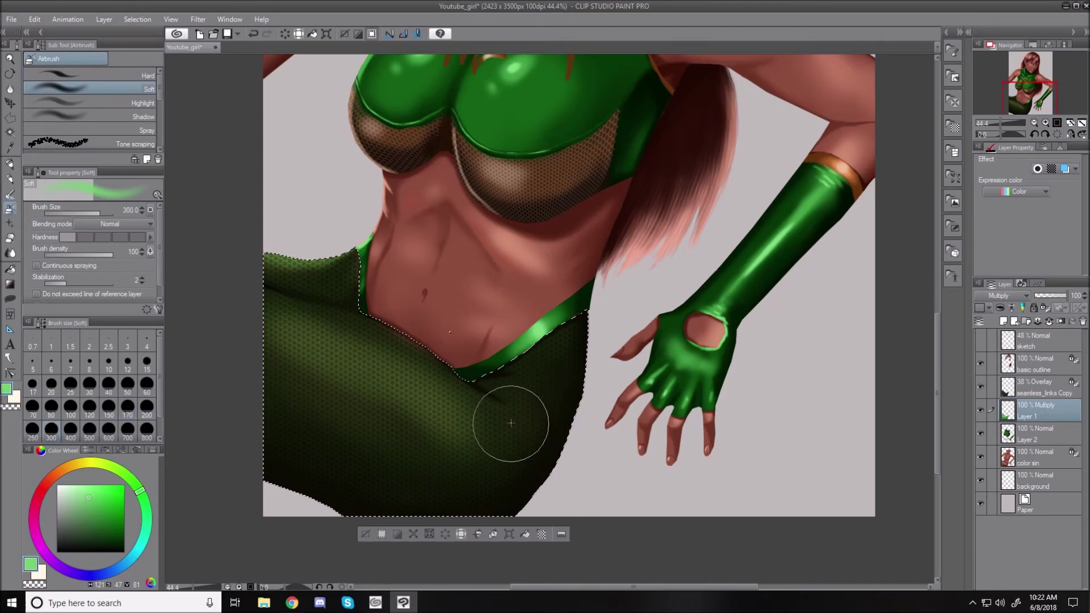
pyautogui.click(103, 492)
pyautogui.click(104, 495)
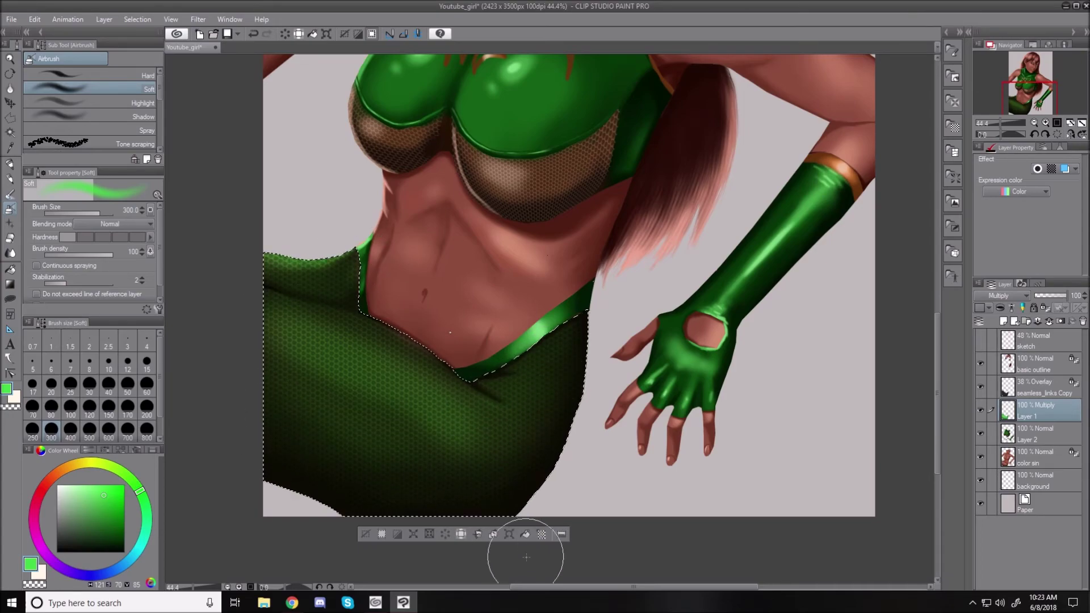
# Clear the selection and merge the green Multiply layer into Layer 2 below it.
pyautogui.click(364, 533)
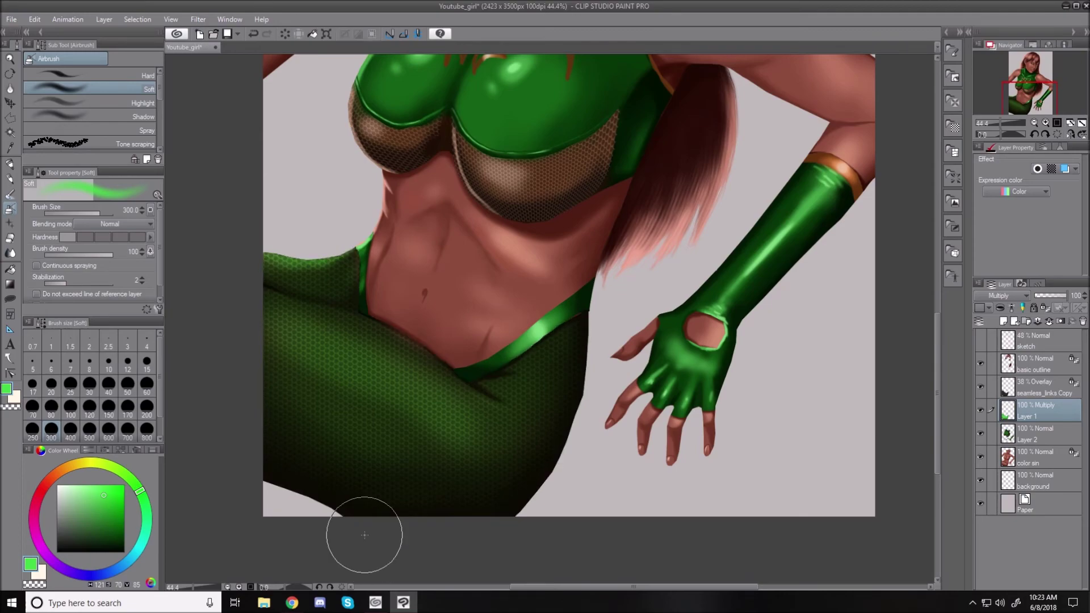
pyautogui.hotkey('ctrl', '0')
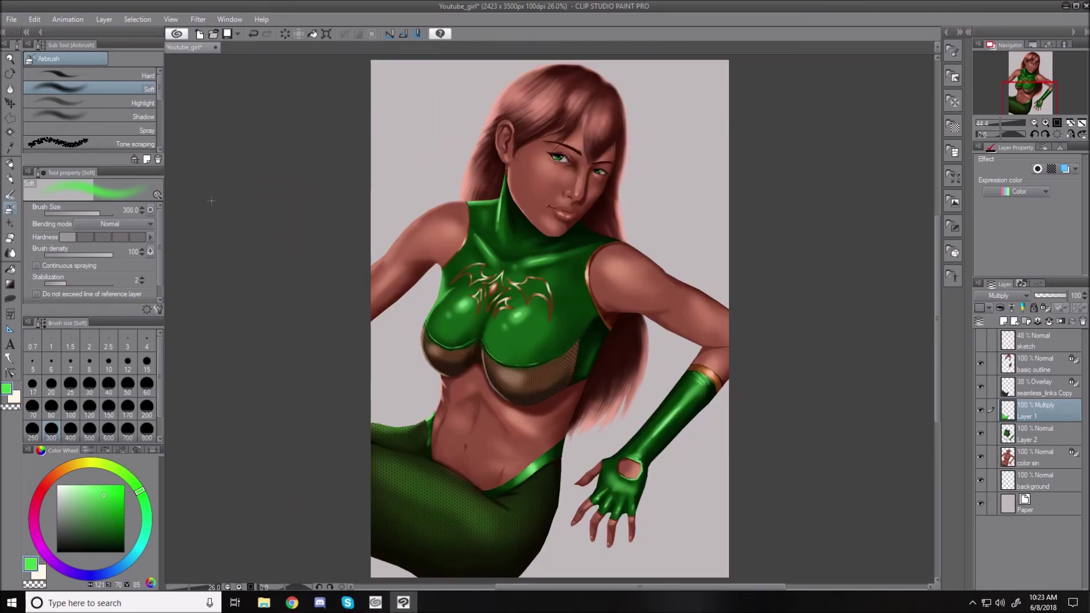
pyautogui.click(1050, 320)
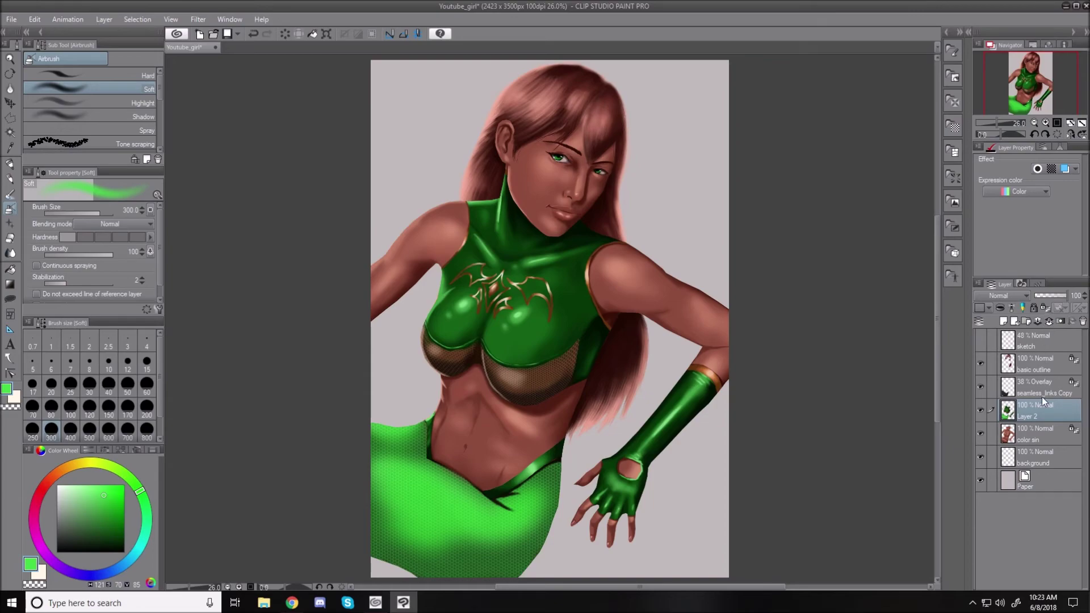
# Try merging the seamless_links Copy overlay into Layer 2, and undo both that merge and the preceding merge of Layer 1.
pyautogui.click(1036, 386)
pyautogui.click(1046, 323)
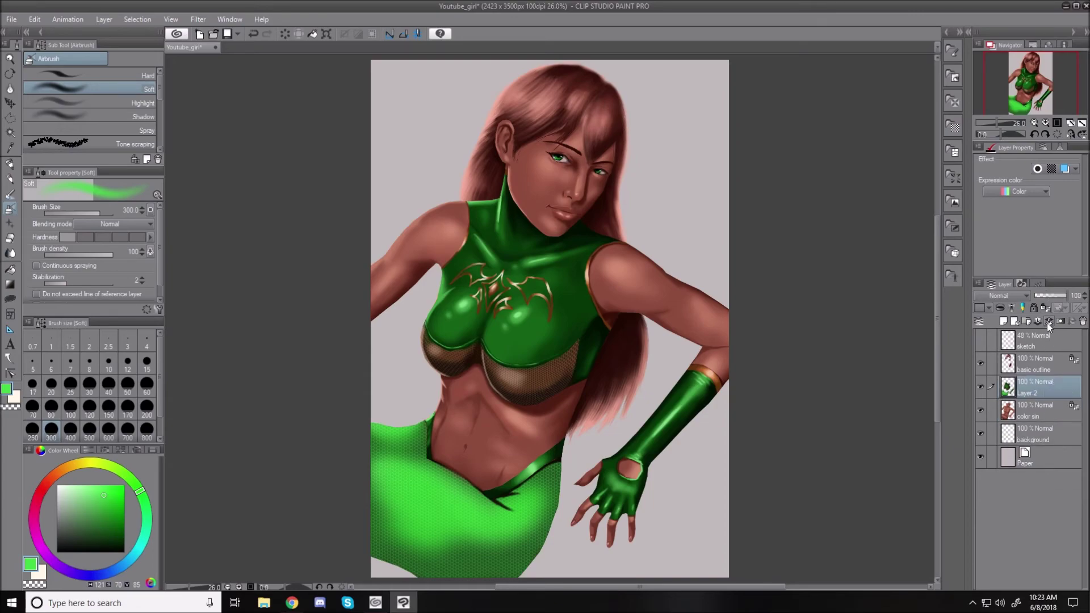
pyautogui.hotkey('ctrl', 'z')
pyautogui.hotkey('ctrl', 'z')
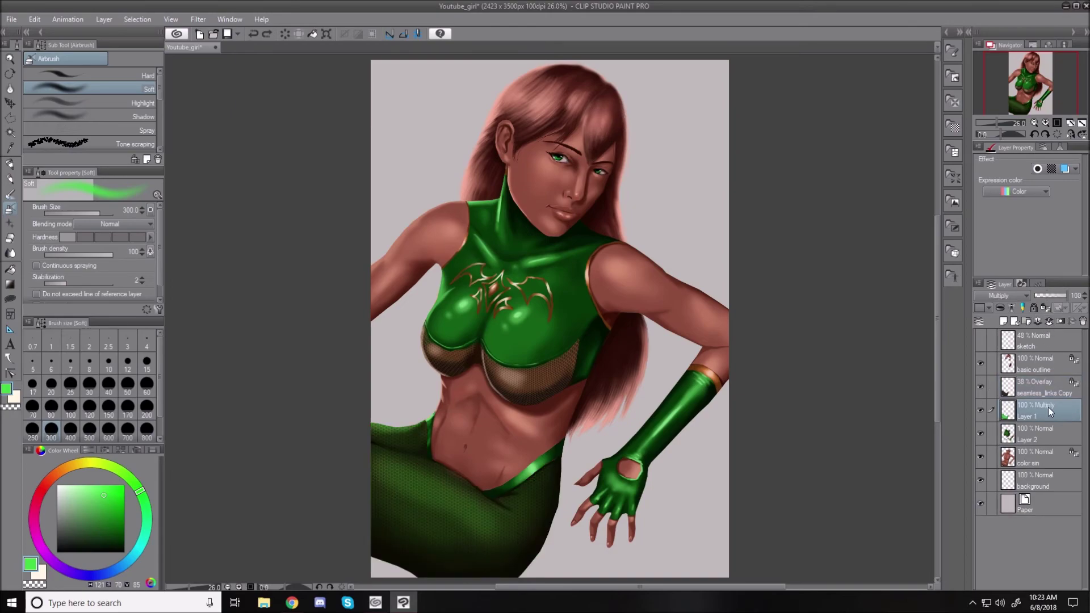
# Merge the seamless_links Copy overlay layer into the Multiply Layer 1 below it and check the legs.
pyautogui.click(1038, 388)
pyautogui.click(1047, 323)
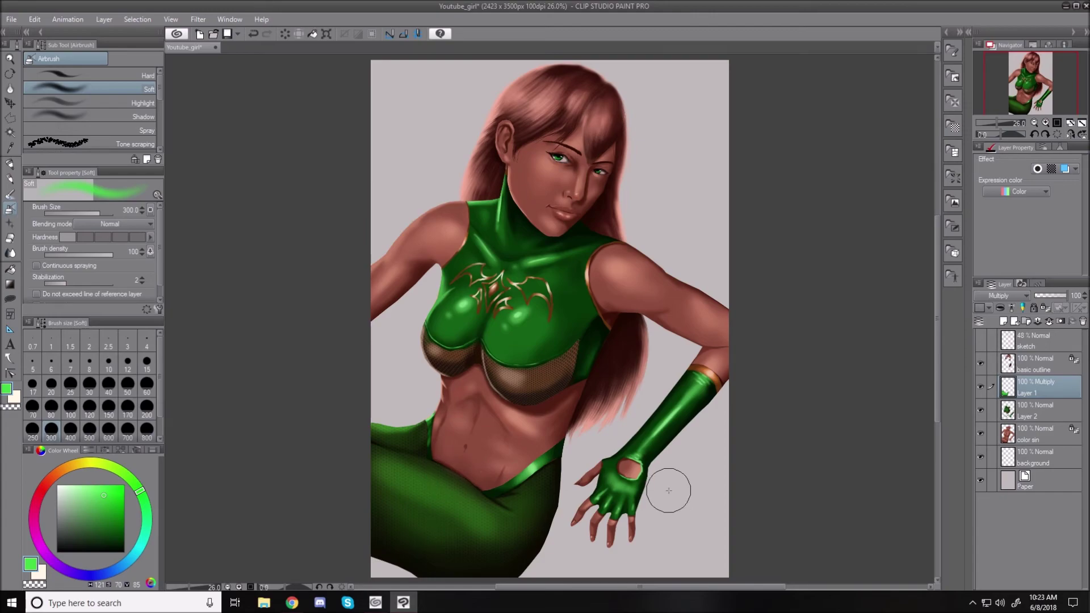
pyautogui.moveTo(937, 354); pyautogui.dragTo(909, 393)
pyautogui.scroll(1, 576, 401)
pyautogui.scroll(-2, 576, 401)
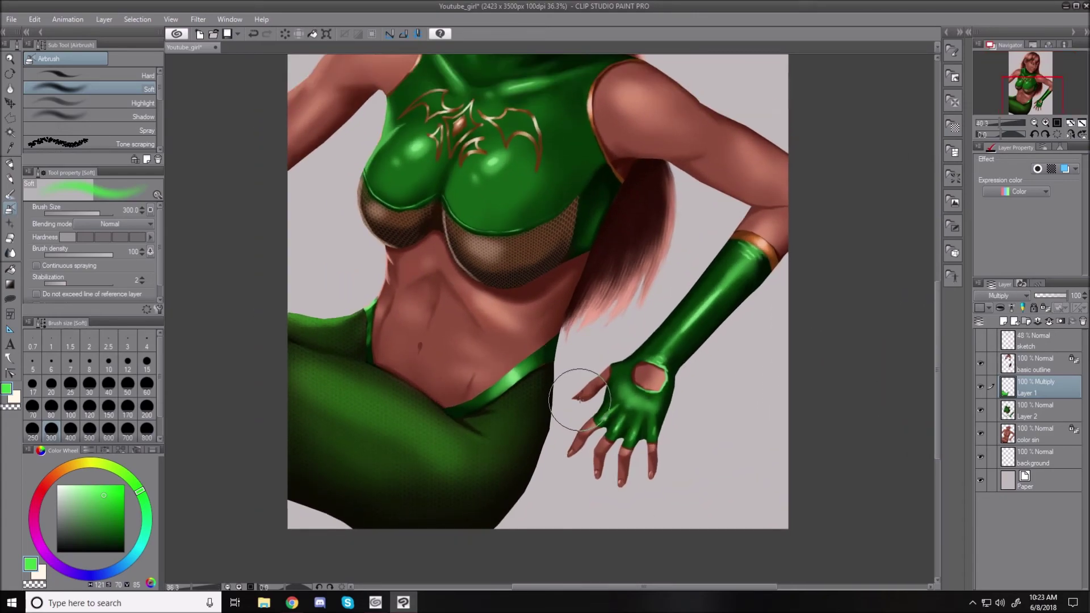
pyautogui.scroll(1, 577, 401)
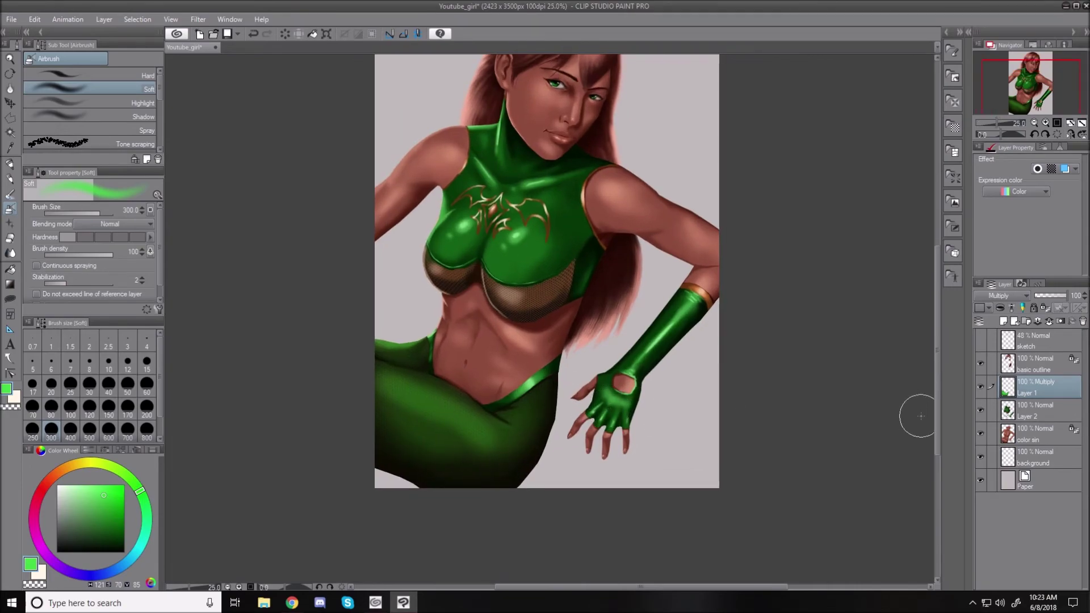
pyautogui.moveTo(934, 411); pyautogui.dragTo(939, 372)
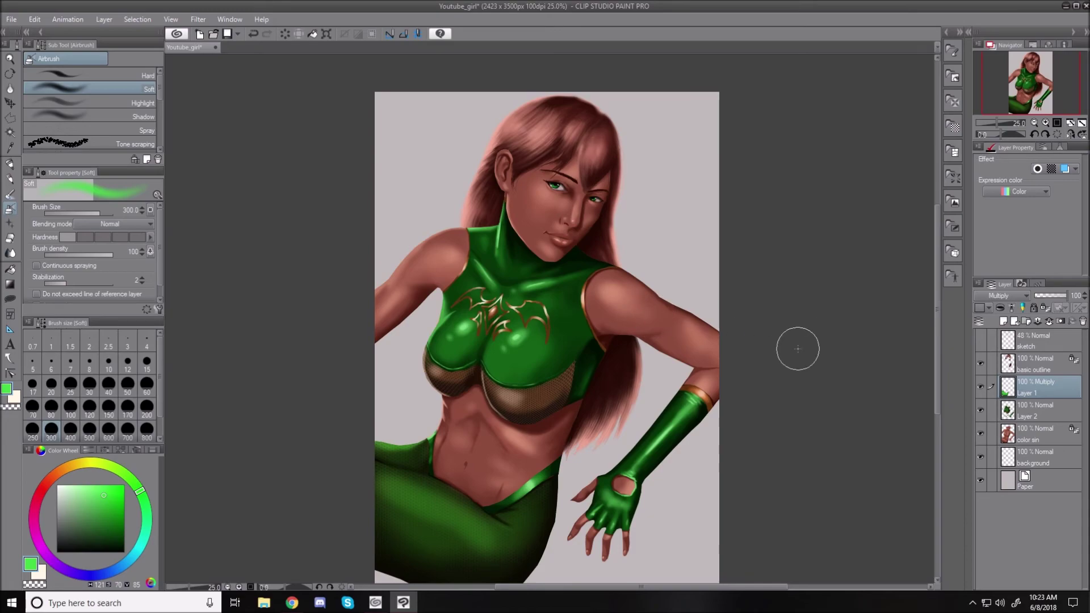
pyautogui.scroll(1, 732, 328)
pyautogui.scroll(2, 731, 328)
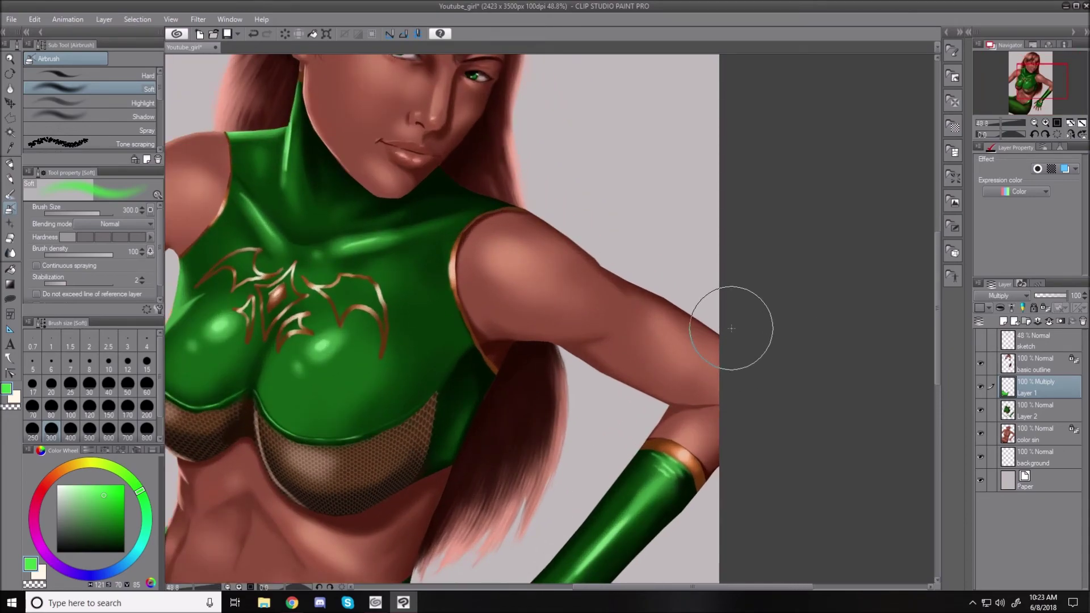
# Make the skin colour layer active and start opening an image file, looking through the Textures folder for a tattoo design.
pyautogui.click(1036, 431)
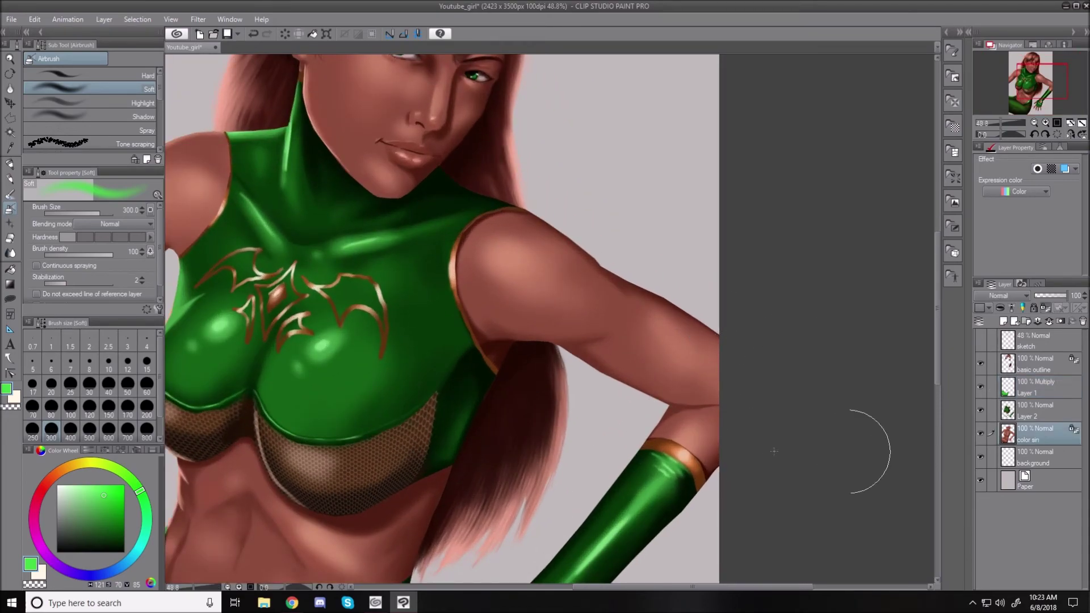
pyautogui.click(13, 20)
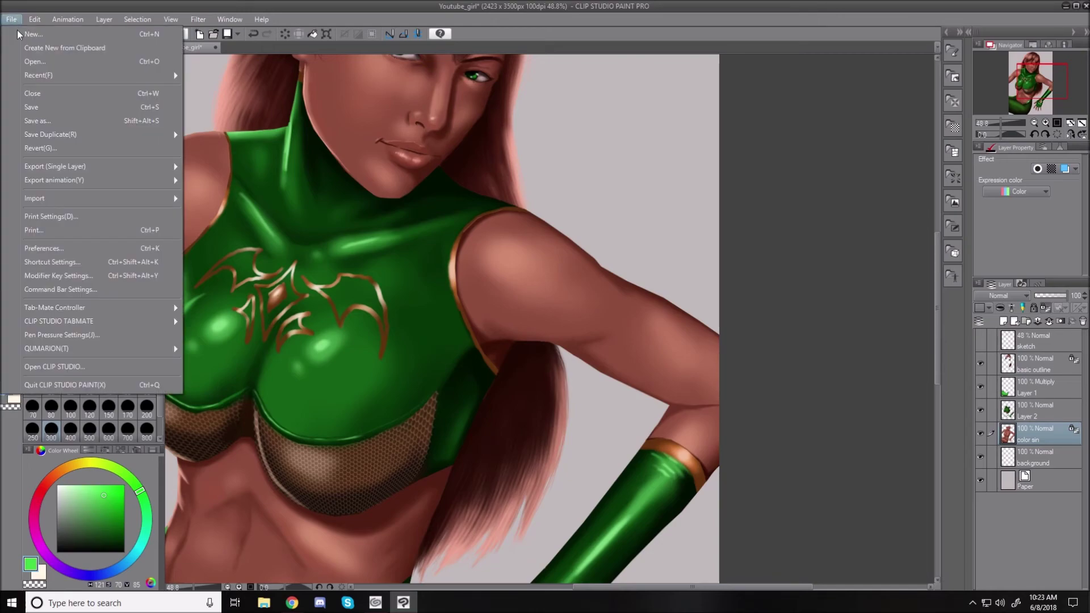
pyautogui.click(35, 43)
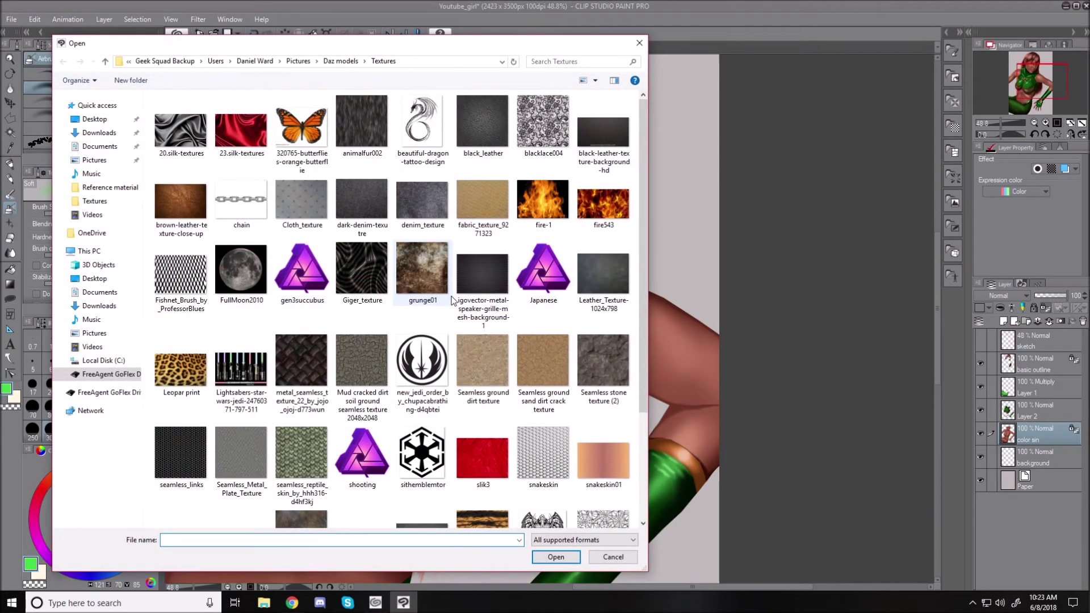
pyautogui.scroll(-3, 474, 255)
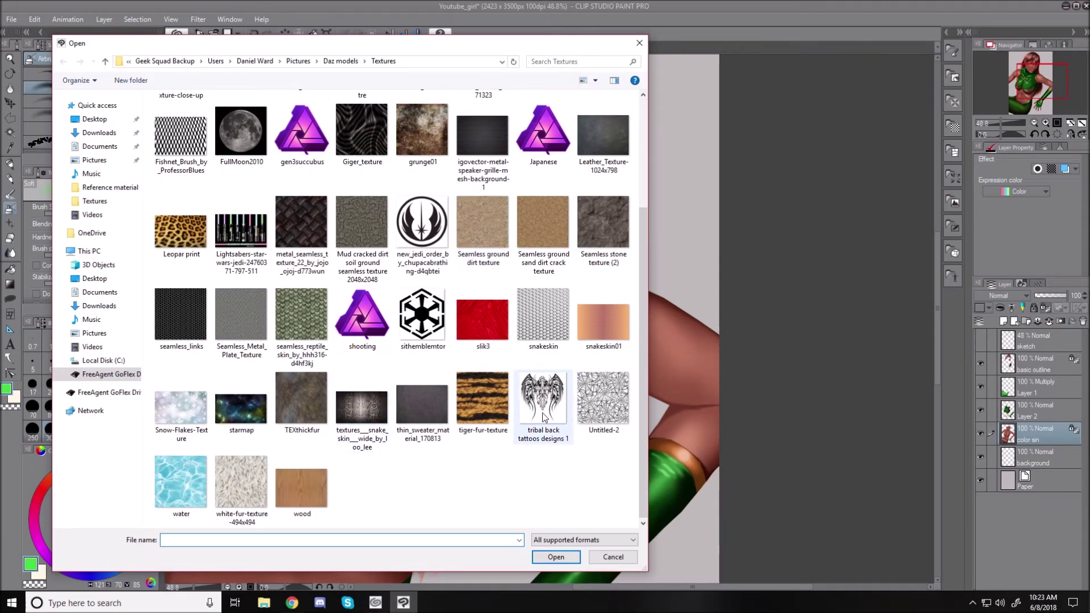
pyautogui.scroll(2, 492, 372)
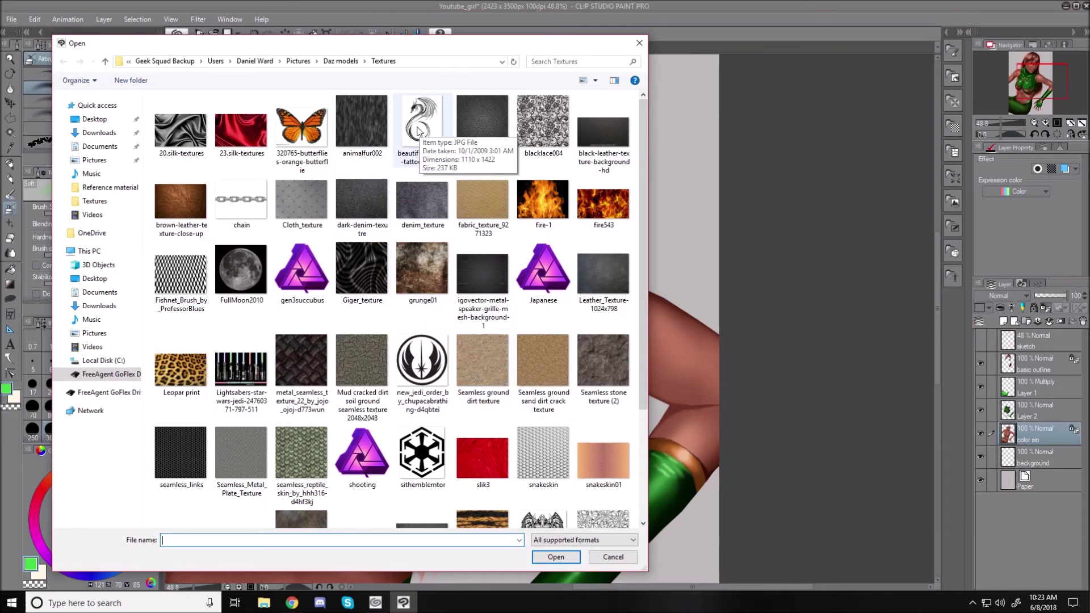
# Look through the Daz models and Lineart folders for a tattoo image.
pyautogui.click(105, 63)
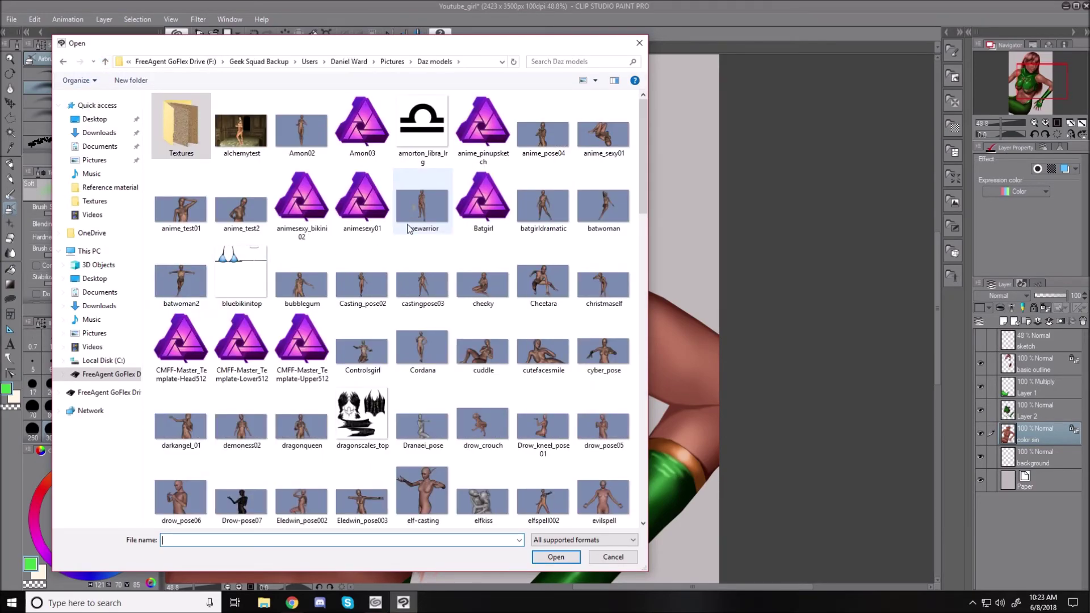
pyautogui.scroll(-5, 420, 235)
pyautogui.scroll(6, 420, 234)
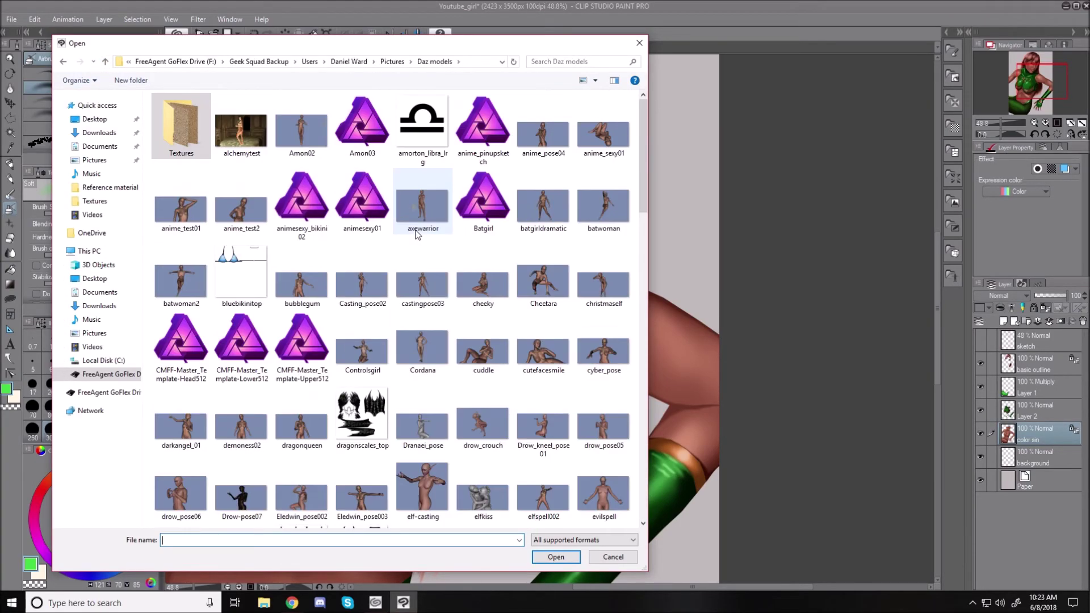
pyautogui.click(105, 61)
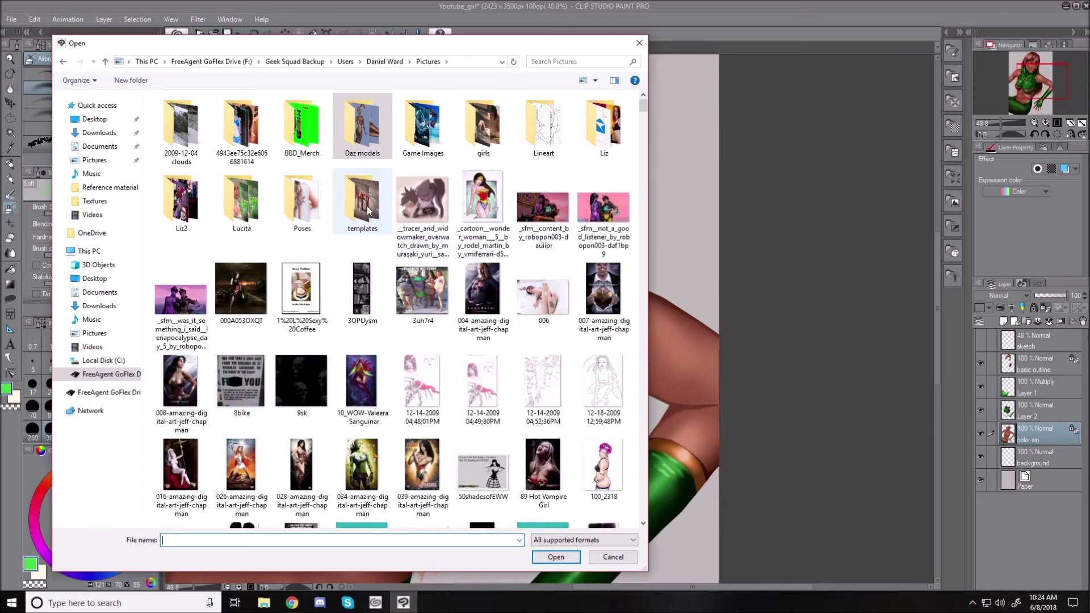
pyautogui.doubleClick(543, 127)
pyautogui.click(64, 62)
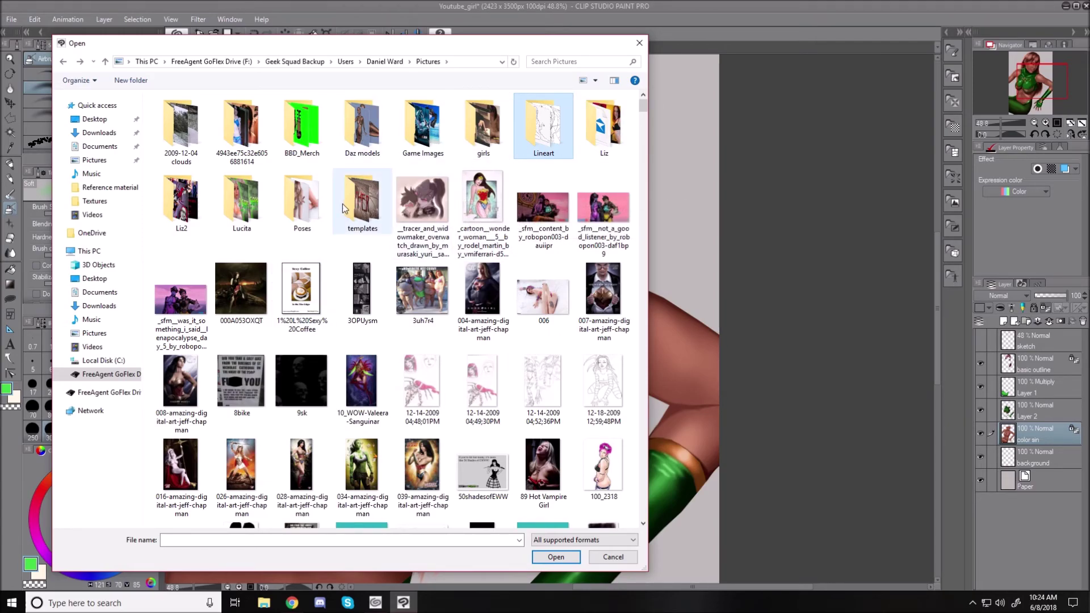
pyautogui.doubleClick(356, 130)
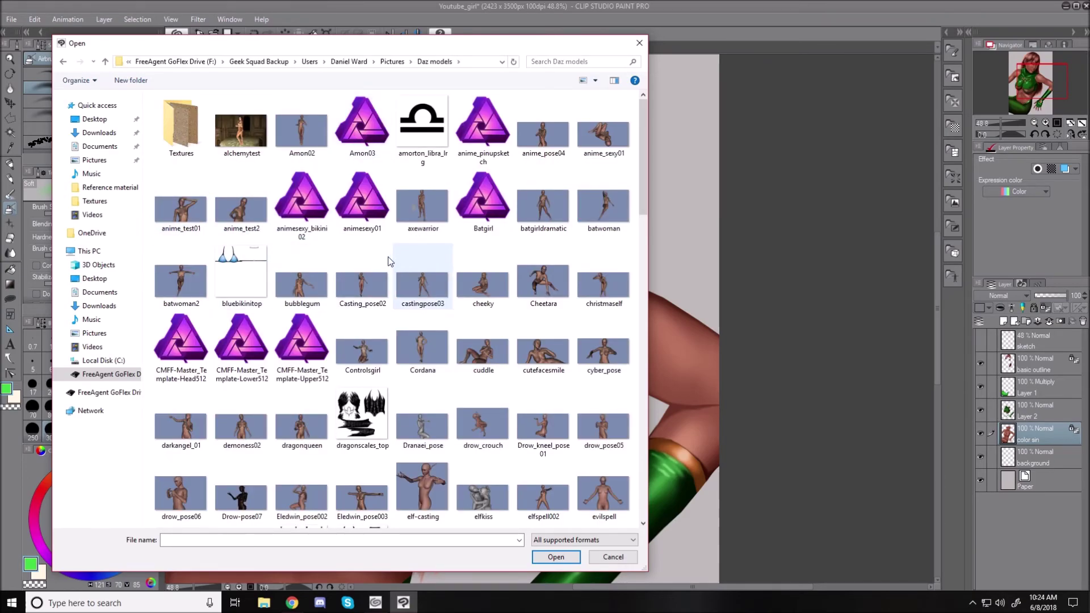
# Find the black-Rose image in the Pictures folder and open it.
pyautogui.click(105, 62)
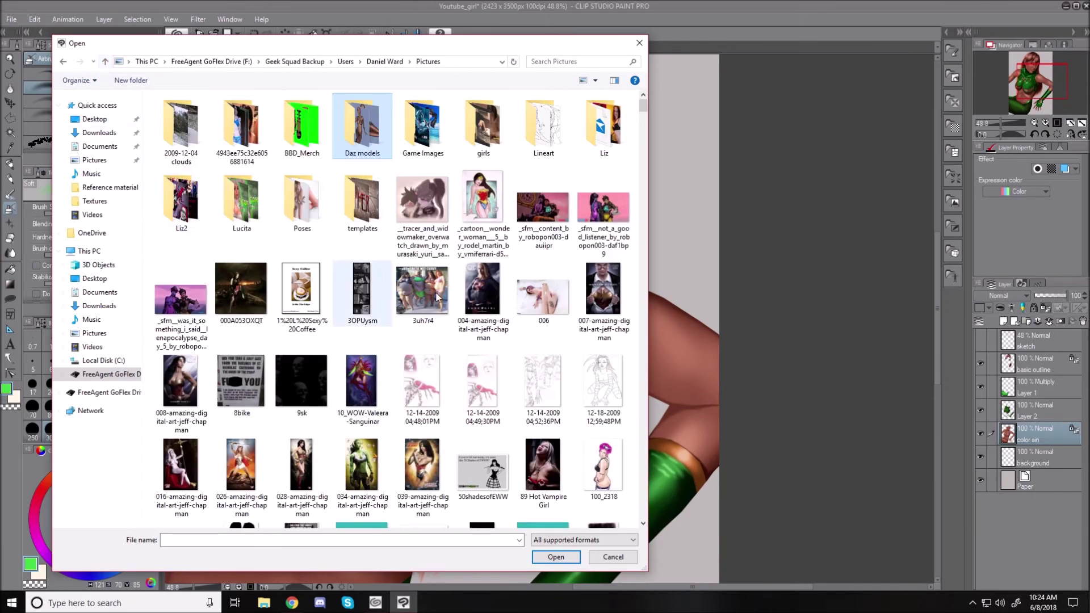
pyautogui.scroll(-3, 486, 265)
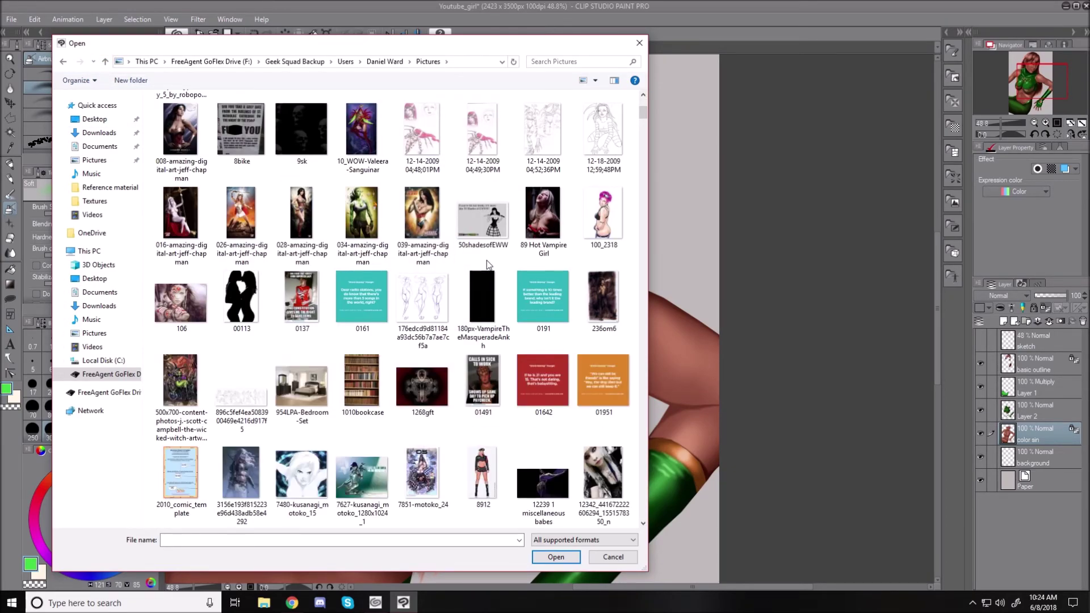
pyautogui.scroll(-3, 486, 264)
pyautogui.scroll(-3, 487, 265)
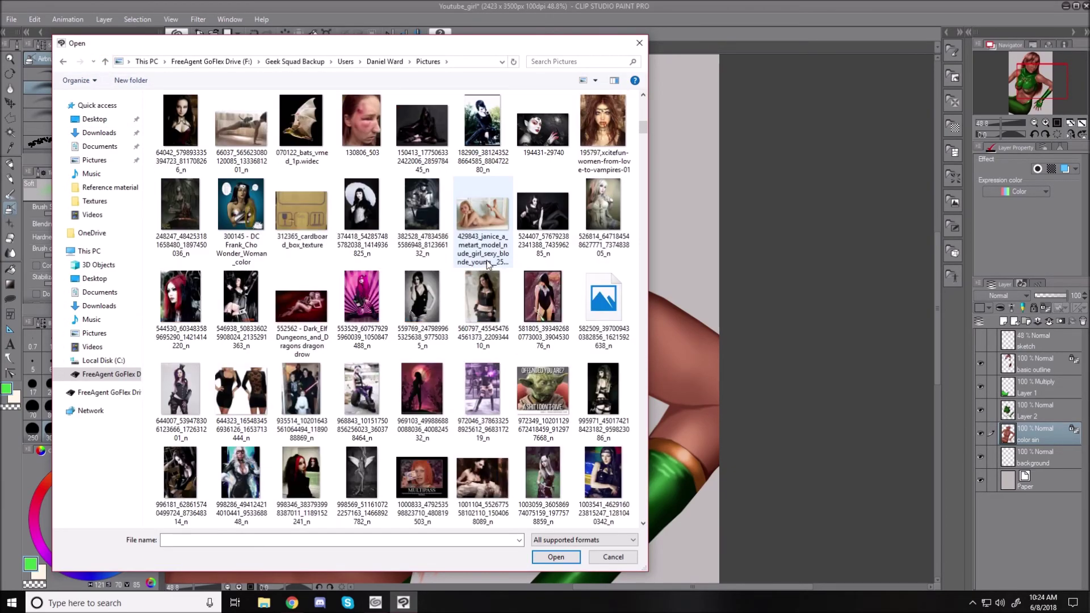
pyautogui.scroll(-3, 486, 265)
pyautogui.scroll(-3, 487, 264)
pyautogui.scroll(-12, 485, 318)
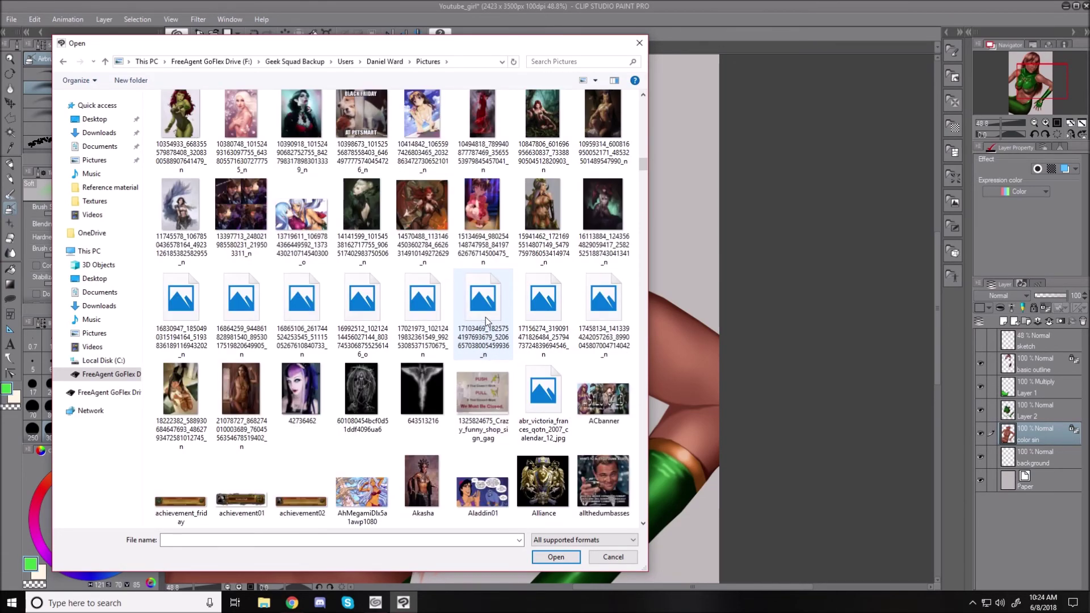
pyautogui.scroll(-3, 485, 320)
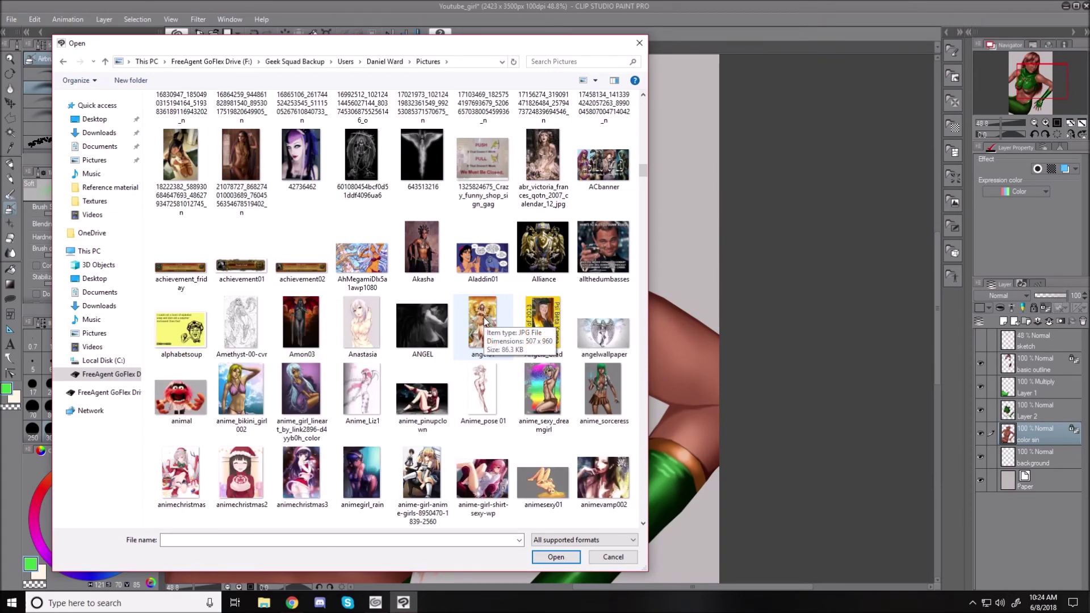
pyautogui.scroll(-3, 485, 320)
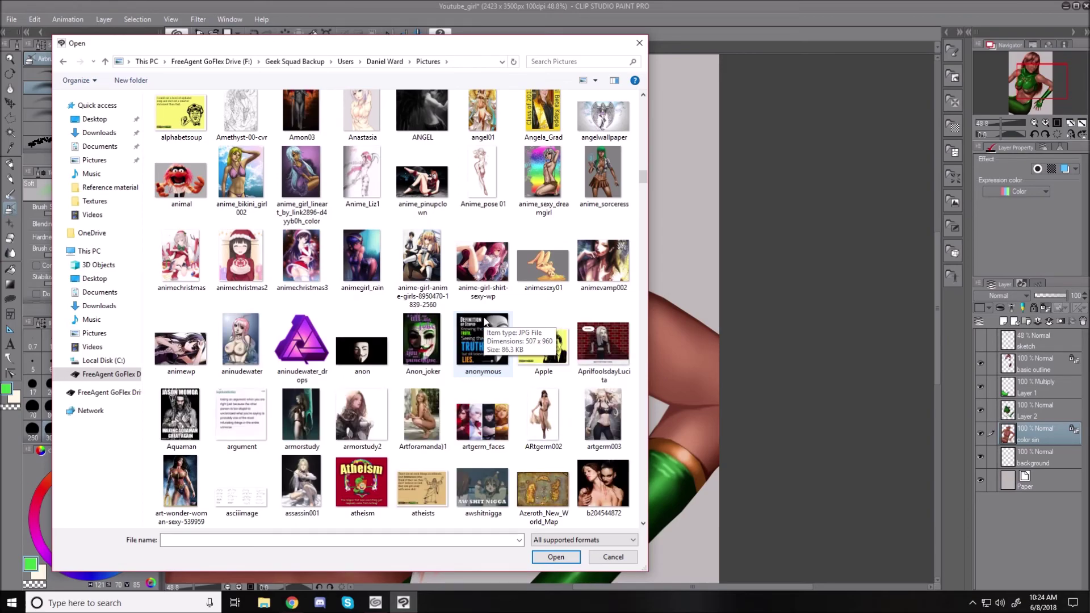
pyautogui.scroll(-5, 484, 321)
pyautogui.scroll(-5, 485, 321)
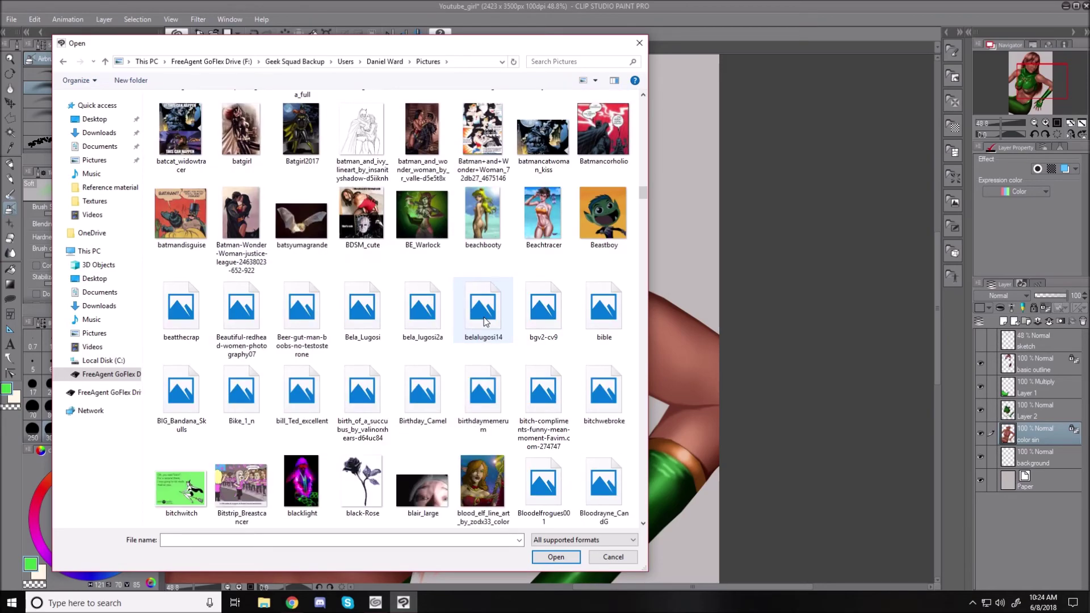
pyautogui.scroll(-3, 484, 321)
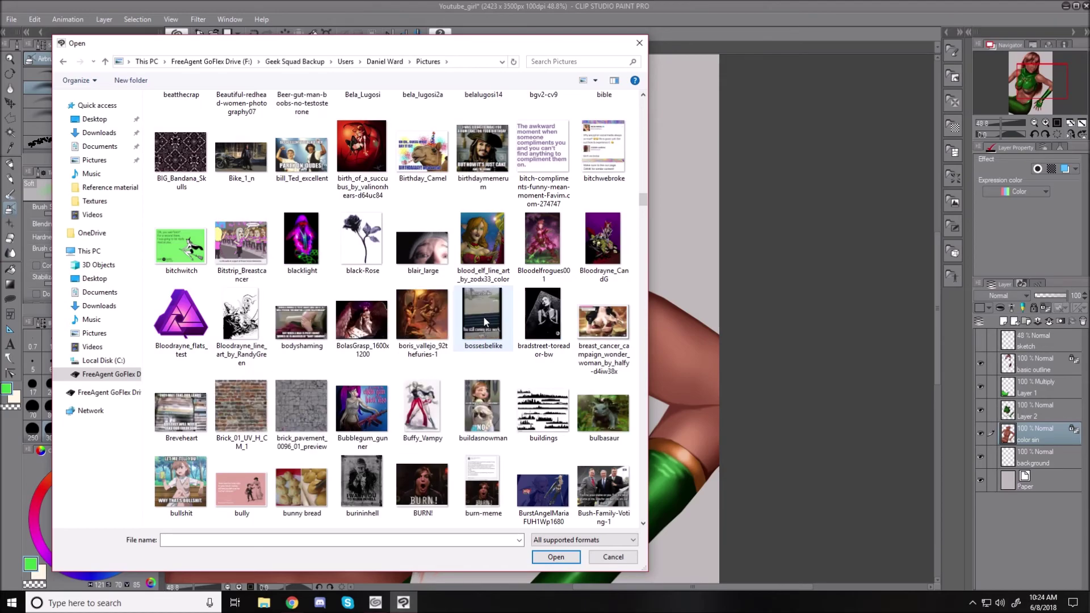
pyautogui.doubleClick(366, 255)
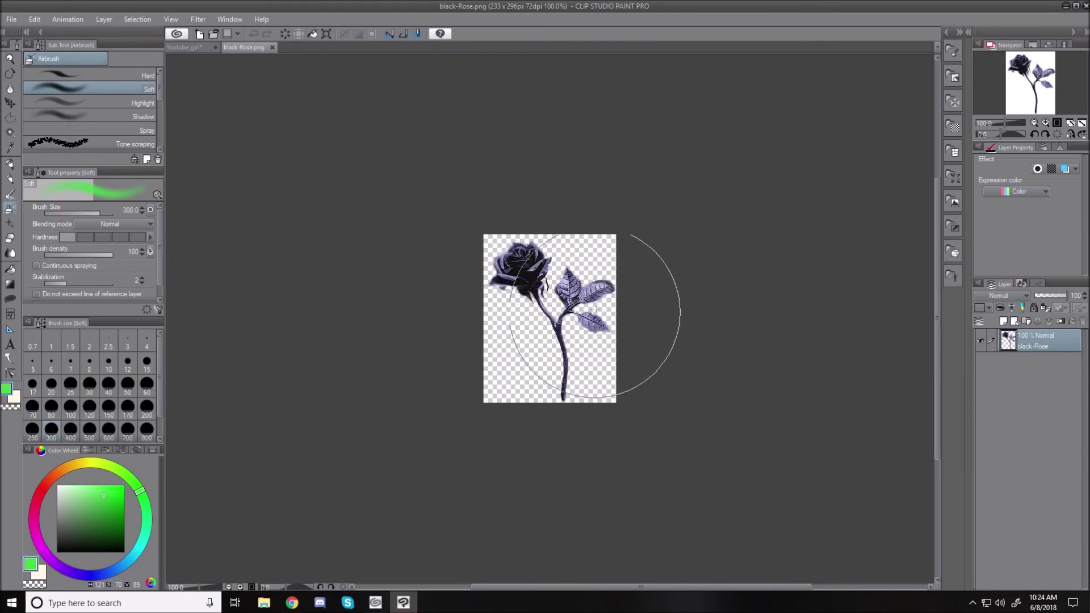
# Copy the entire black rose image and close its file without saving.
pyautogui.hotkey('ctrl', 'a')
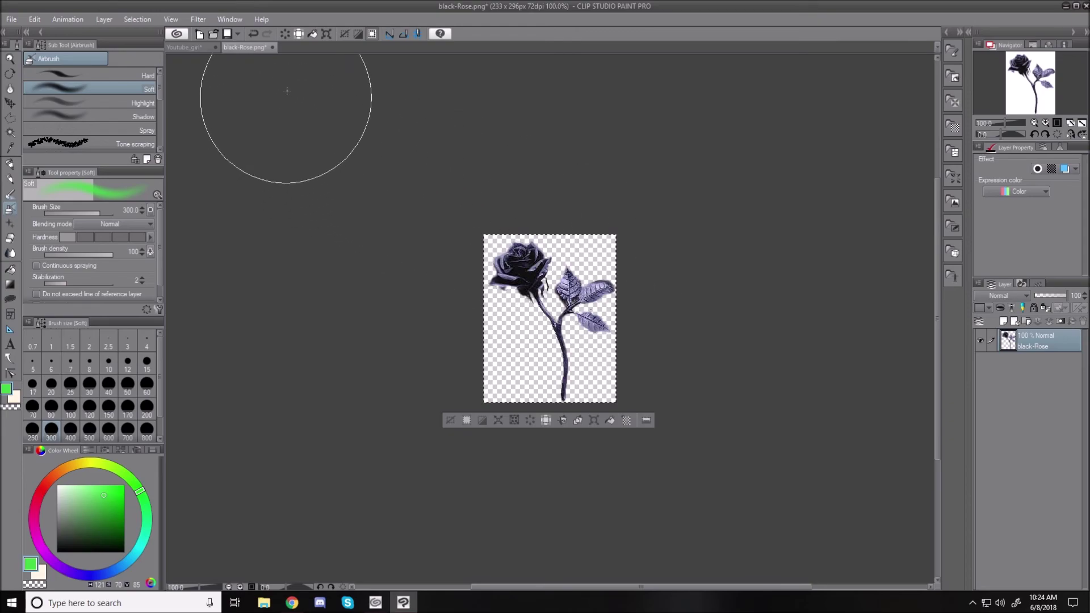
pyautogui.click(273, 49)
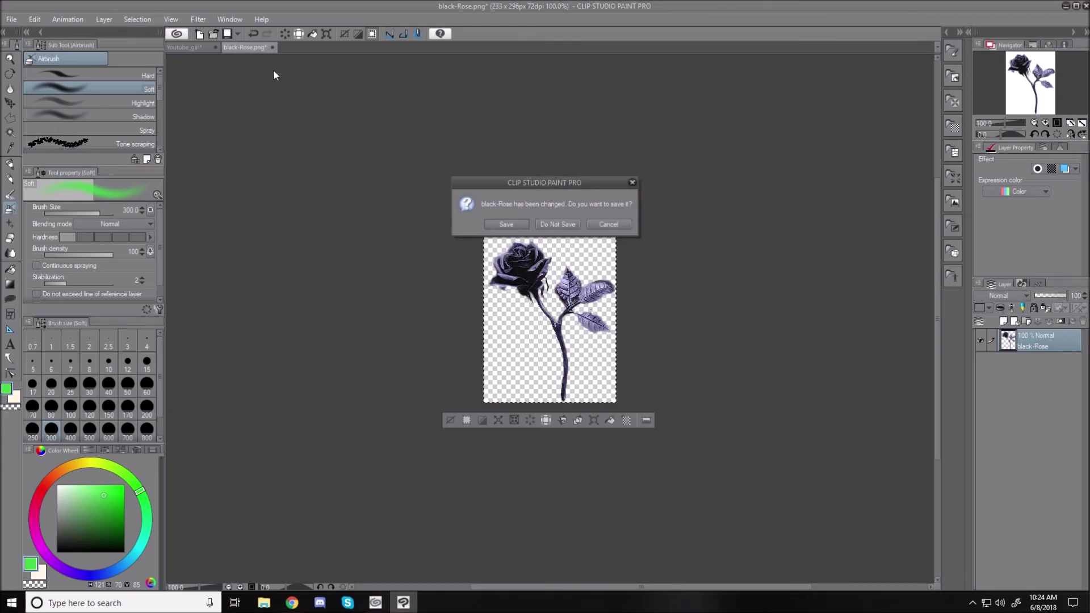
pyautogui.click(561, 225)
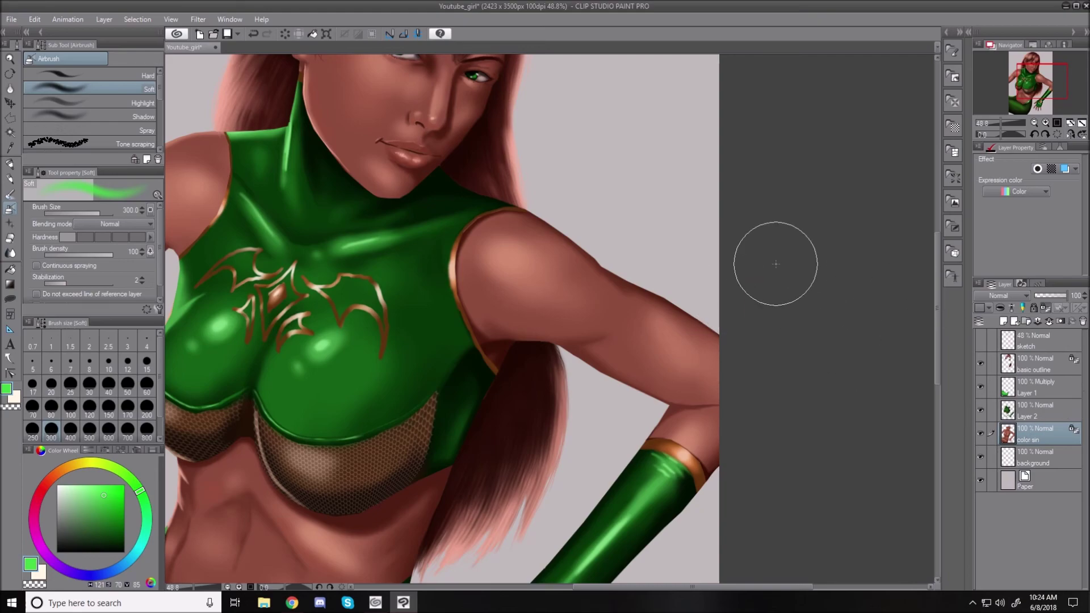
# Paste the rose into the painting above the skin colour layer and move it onto the figure's bare upper arm near the shoulder.
pyautogui.hotkey('ctrl', 'v')
pyautogui.hotkey('ctrl', '0')
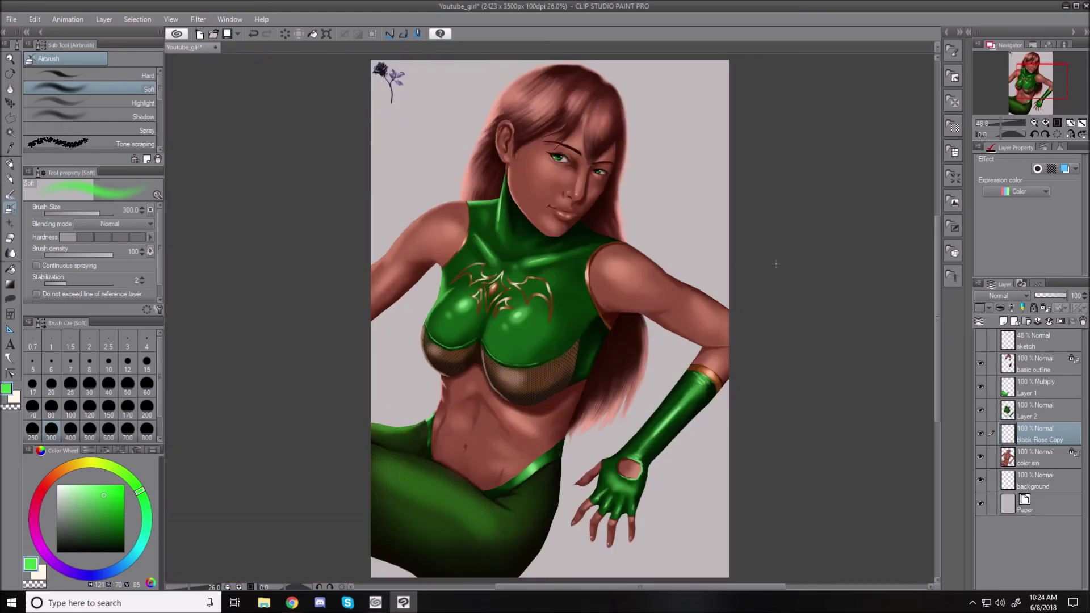
pyautogui.click(10, 106)
pyautogui.moveTo(395, 91); pyautogui.dragTo(640, 283)
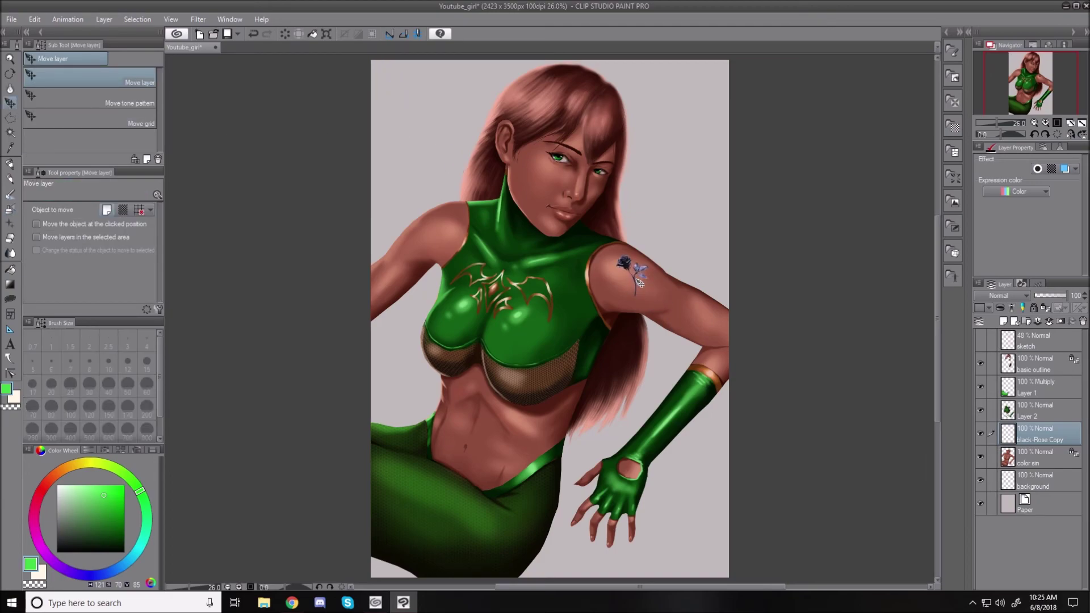
# Scale the pasted rose up to 142%, rotate it counterclockwise to lie along the upper arm, and centre it below the shoulder.
pyautogui.scroll(3, 676, 267)
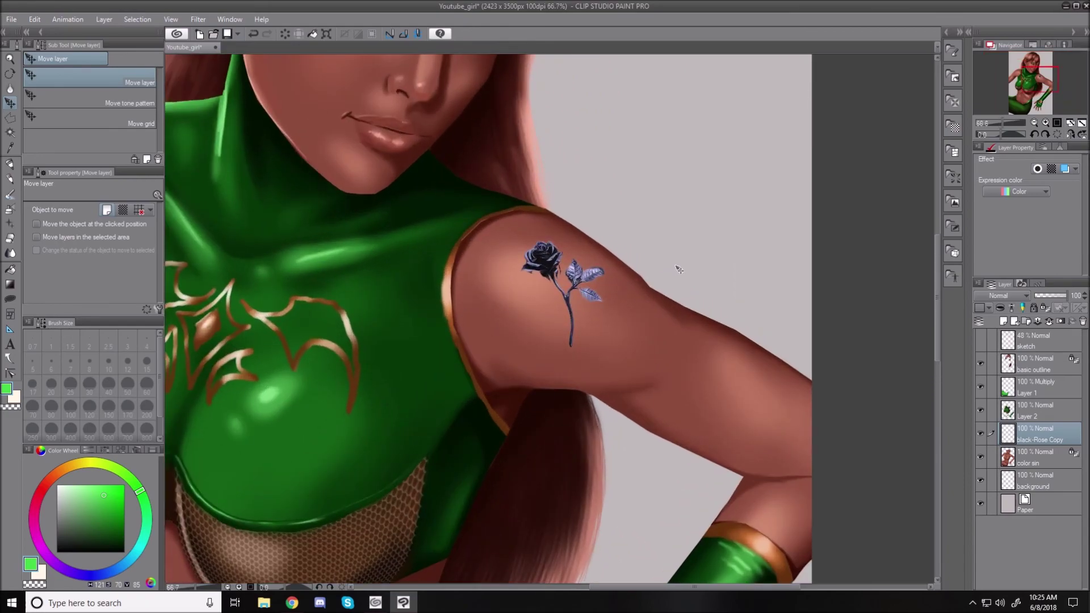
pyautogui.hotkey('ctrl', 't')
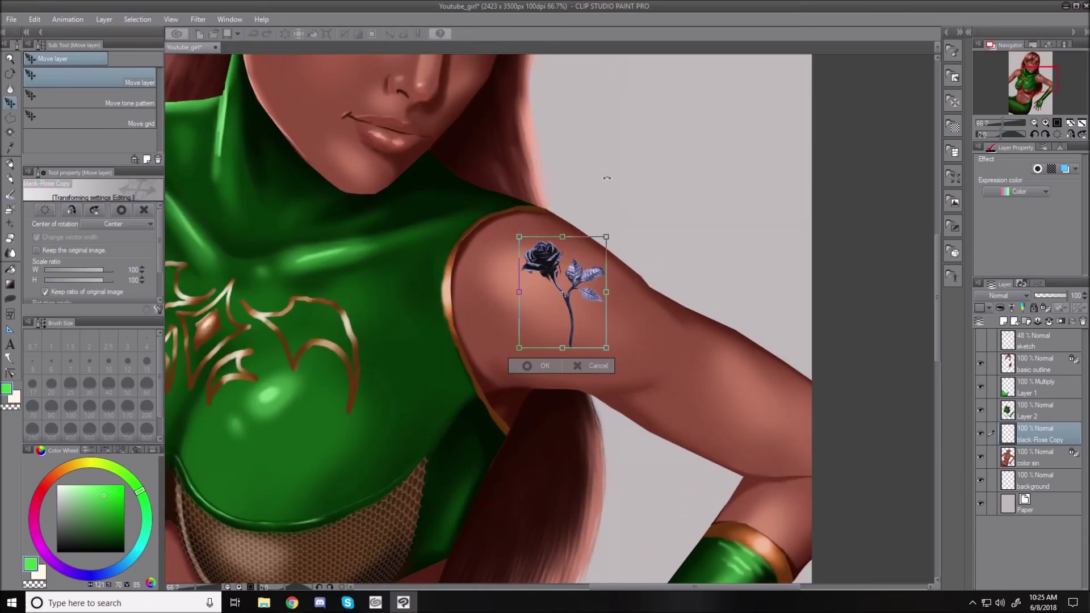
pyautogui.moveTo(511, 194); pyautogui.dragTo(430, 226)
pyautogui.moveTo(497, 276); pyautogui.dragTo(433, 259)
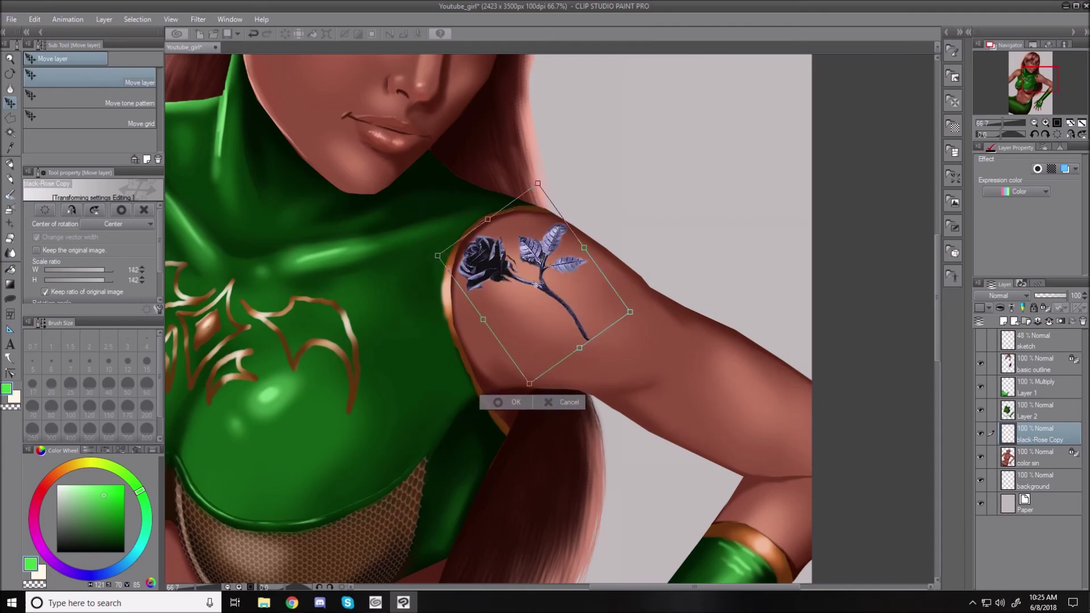
pyautogui.moveTo(552, 291); pyautogui.dragTo(562, 271)
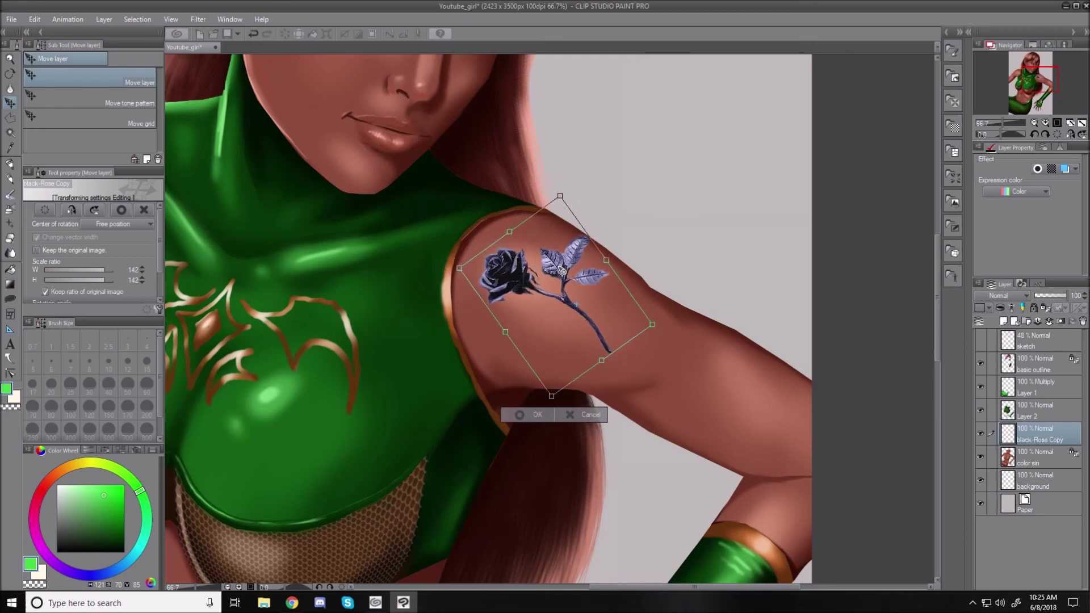
pyautogui.click(527, 419)
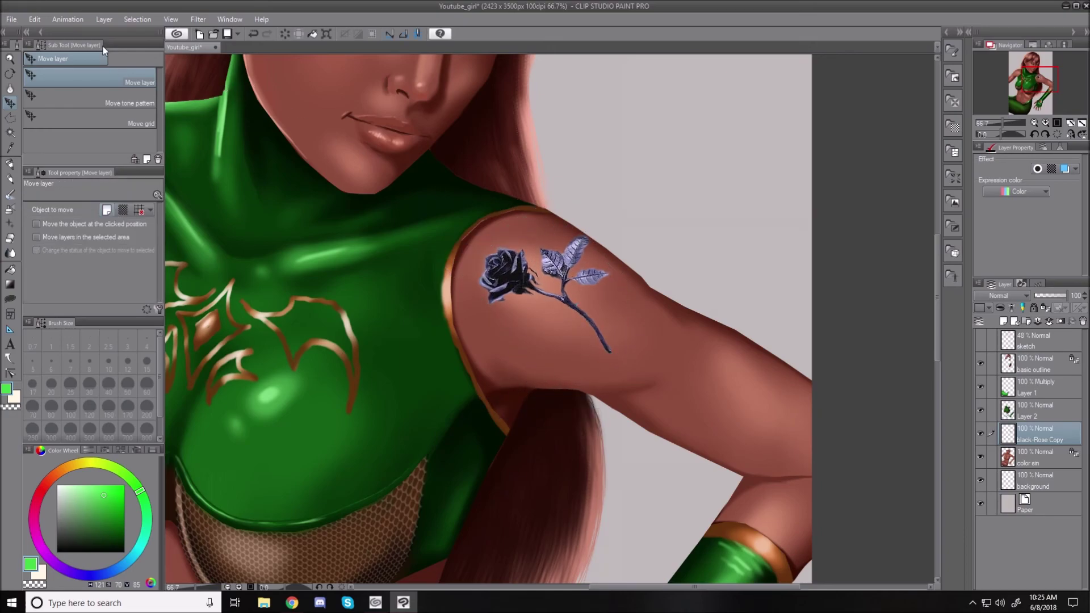
# Start a Mesh Transformation on the rose and bend the mesh's upper edge and leaf area to follow the shoulder's curve.
pyautogui.click(35, 21)
pyautogui.moveTo(72, 245)
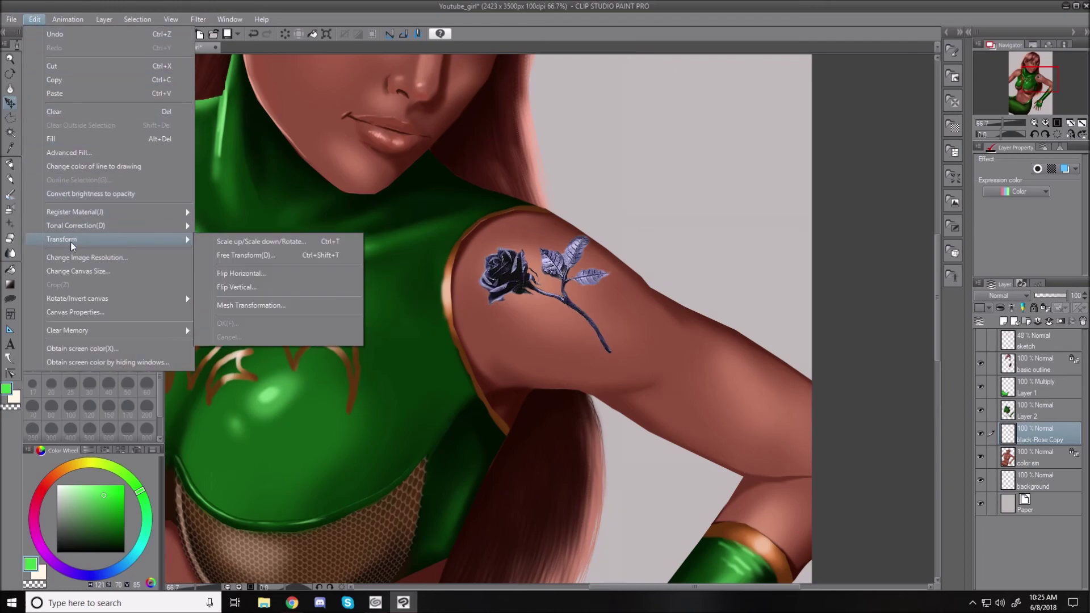
pyautogui.click(249, 307)
pyautogui.moveTo(517, 285); pyautogui.dragTo(515, 294)
pyautogui.moveTo(517, 235); pyautogui.dragTo(529, 216)
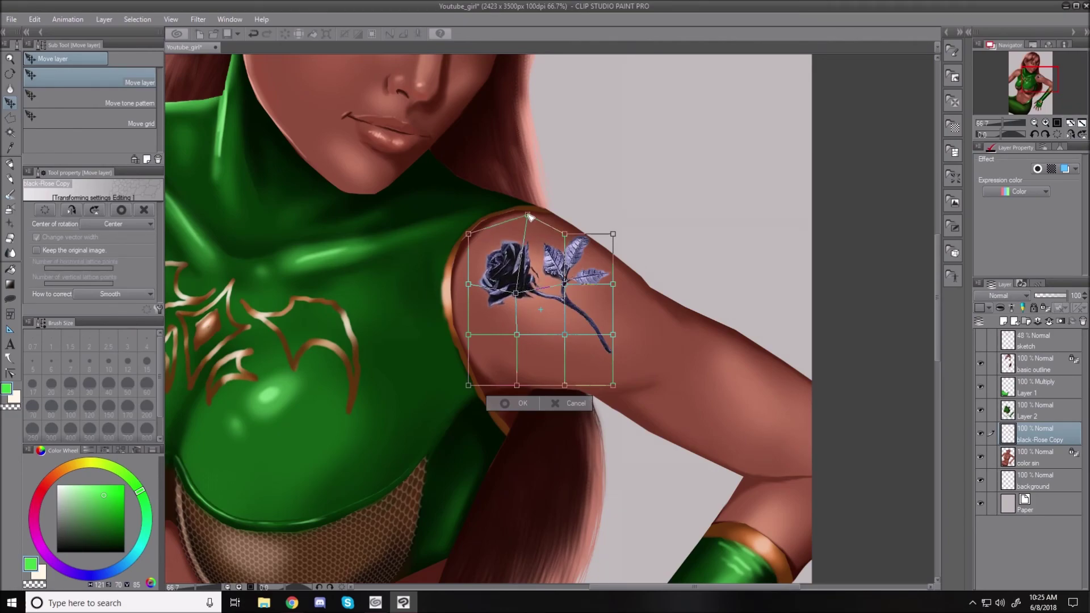
pyautogui.moveTo(564, 285); pyautogui.dragTo(573, 294)
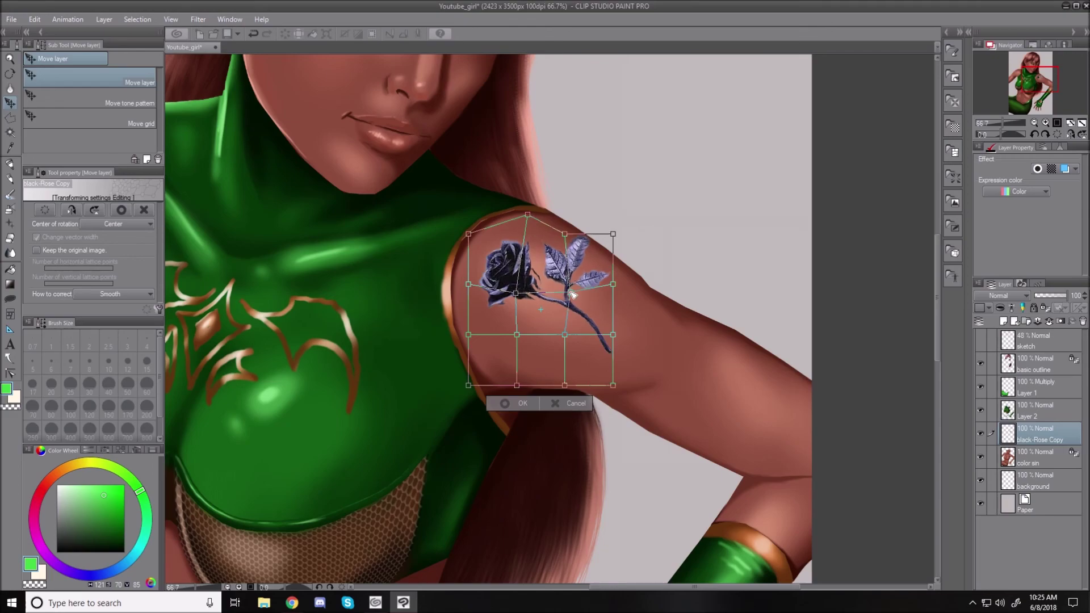
pyautogui.moveTo(614, 335); pyautogui.dragTo(622, 336)
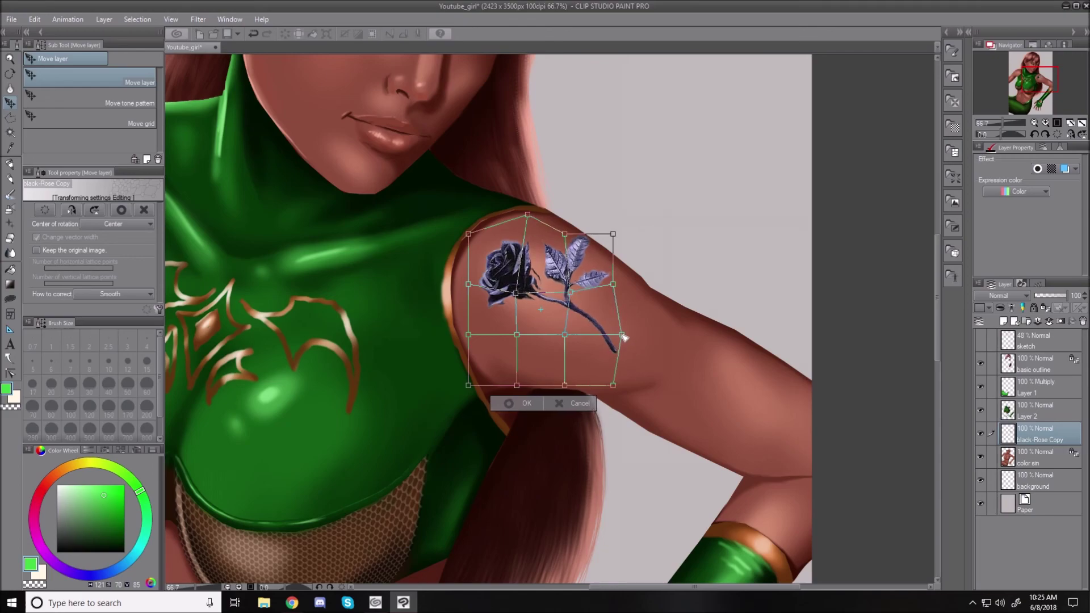
pyautogui.moveTo(568, 236)
pyautogui.mouseDown()
pyautogui.moveTo(617, 255)
pyautogui.moveTo(573, 232)
pyautogui.mouseUp()
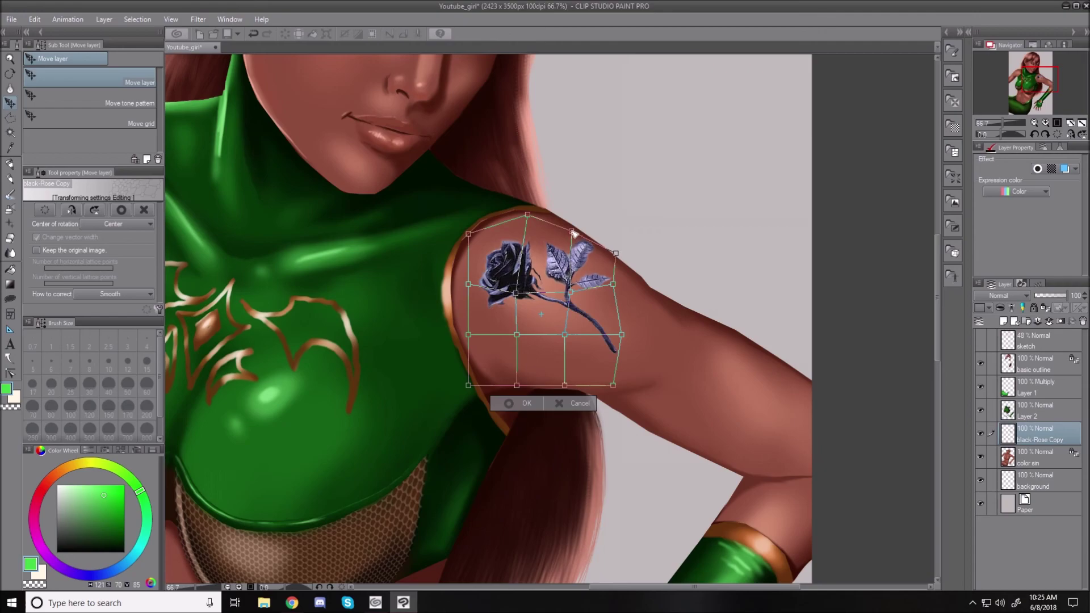
# Reshape the mesh around the rose's bloom and stem, spreading the bloom side toward the armhole trim.
pyautogui.moveTo(470, 285); pyautogui.dragTo(471, 294)
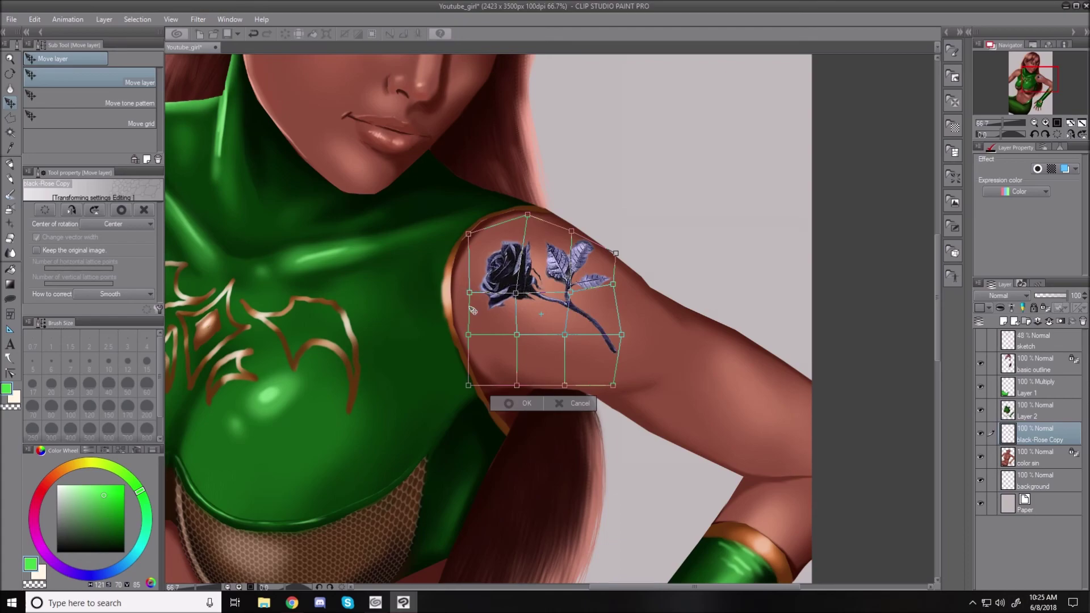
pyautogui.moveTo(469, 335); pyautogui.dragTo(543, 333)
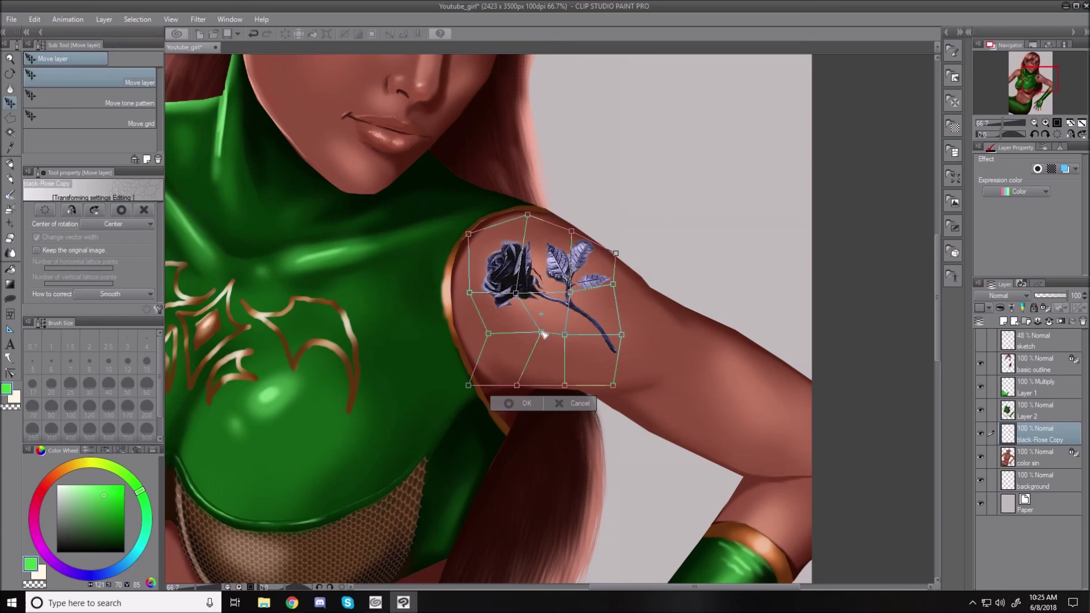
pyautogui.moveTo(517, 294); pyautogui.dragTo(522, 295)
pyautogui.moveTo(566, 336); pyautogui.dragTo(622, 330)
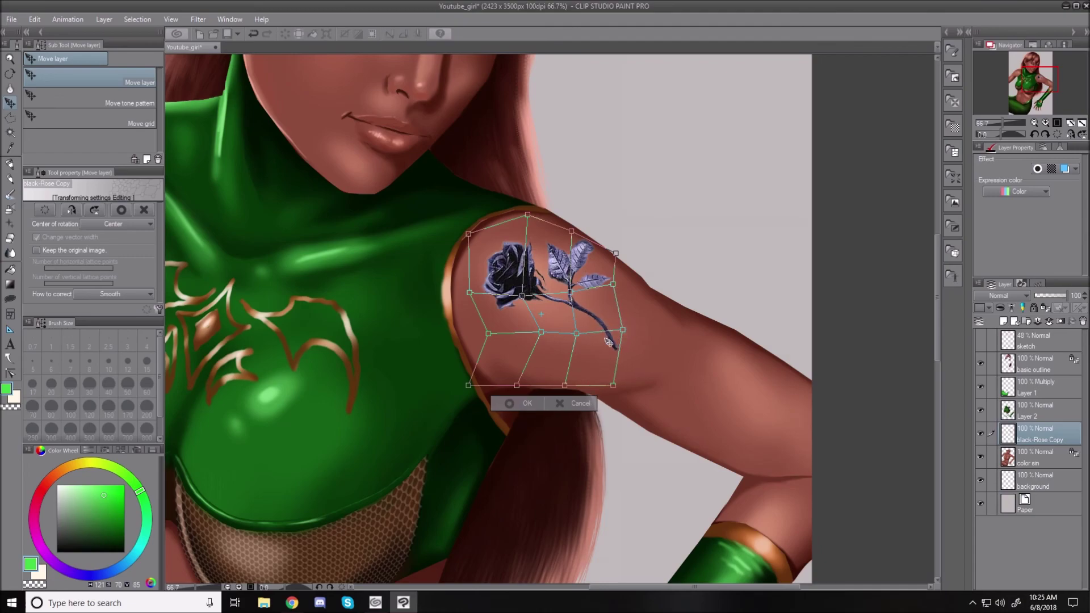
pyautogui.moveTo(518, 388); pyautogui.dragTo(522, 386)
pyautogui.moveTo(540, 335); pyautogui.dragTo(470, 338)
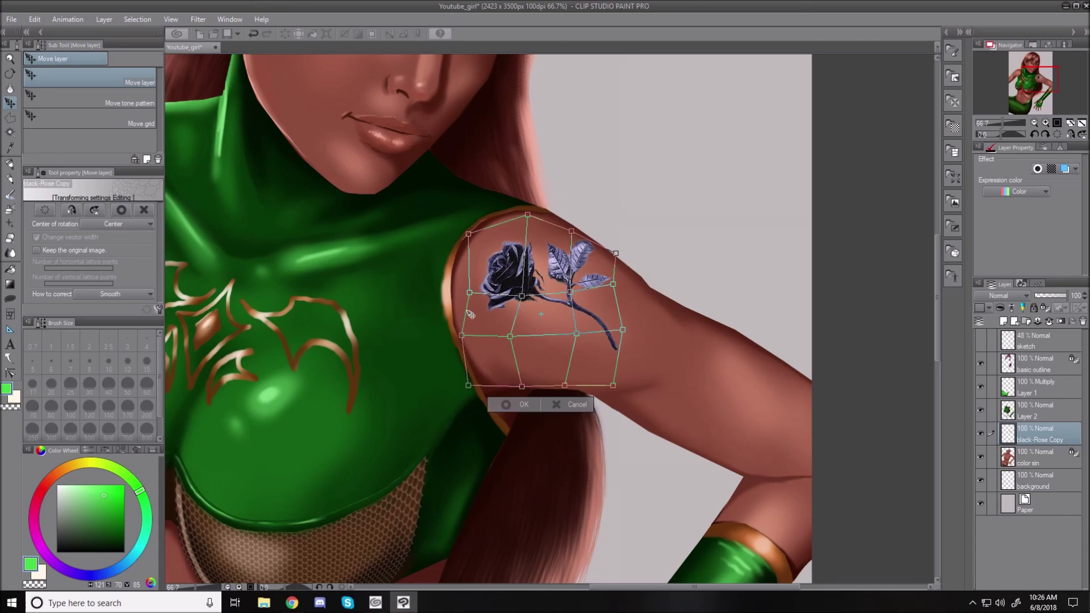
pyautogui.moveTo(469, 292); pyautogui.dragTo(454, 284)
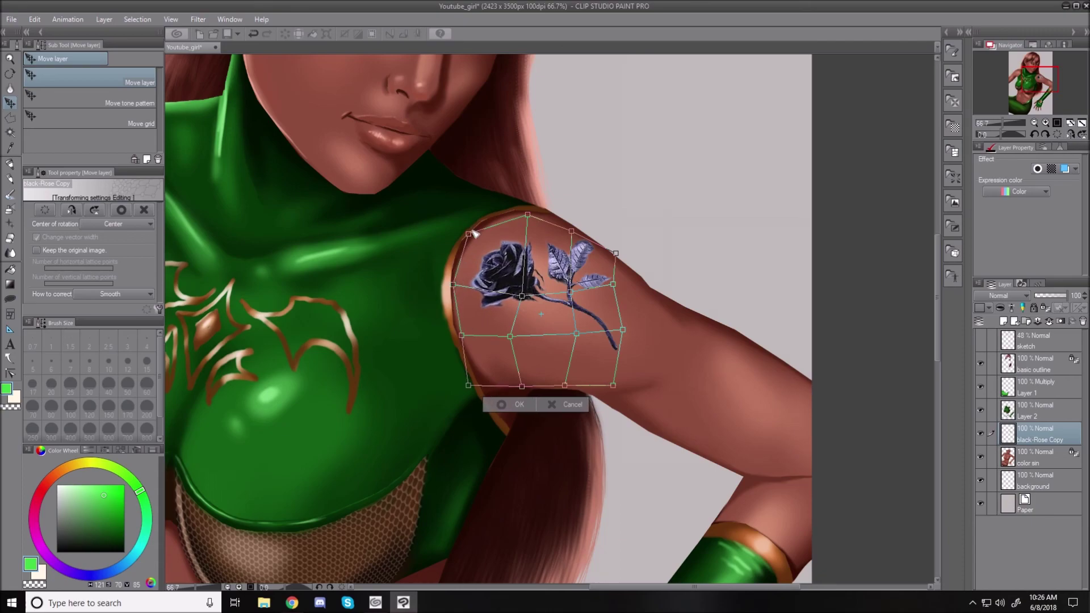
# Stretch the leaf side of the rose mesh toward the outer arm, adjust the bloom's base, and apply the mesh transformation.
pyautogui.moveTo(469, 237); pyautogui.dragTo(634, 294)
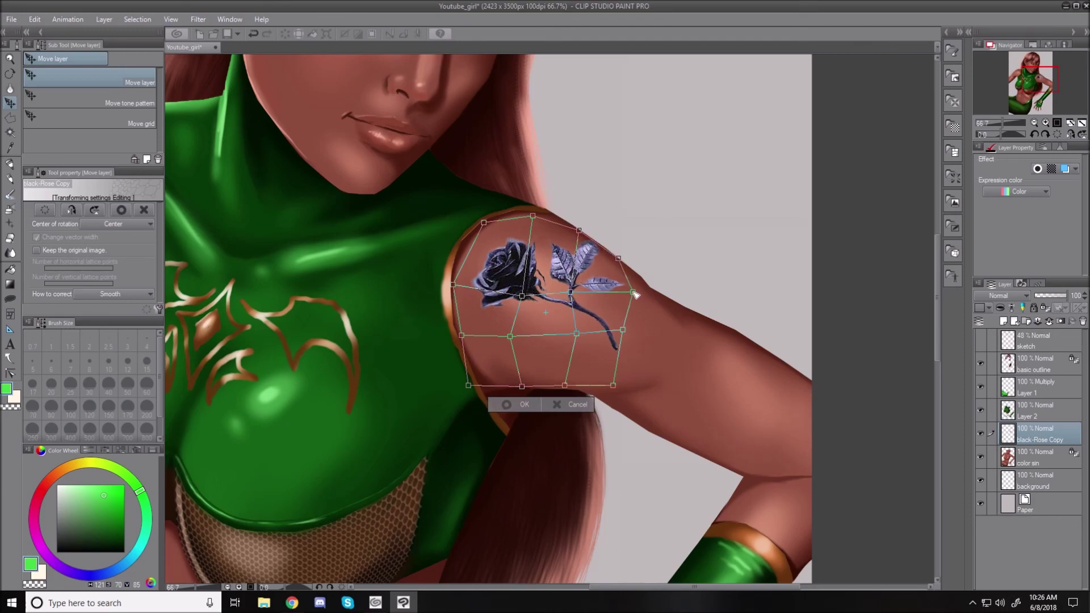
pyautogui.moveTo(623, 332); pyautogui.dragTo(626, 336)
pyautogui.moveTo(573, 292); pyautogui.dragTo(589, 289)
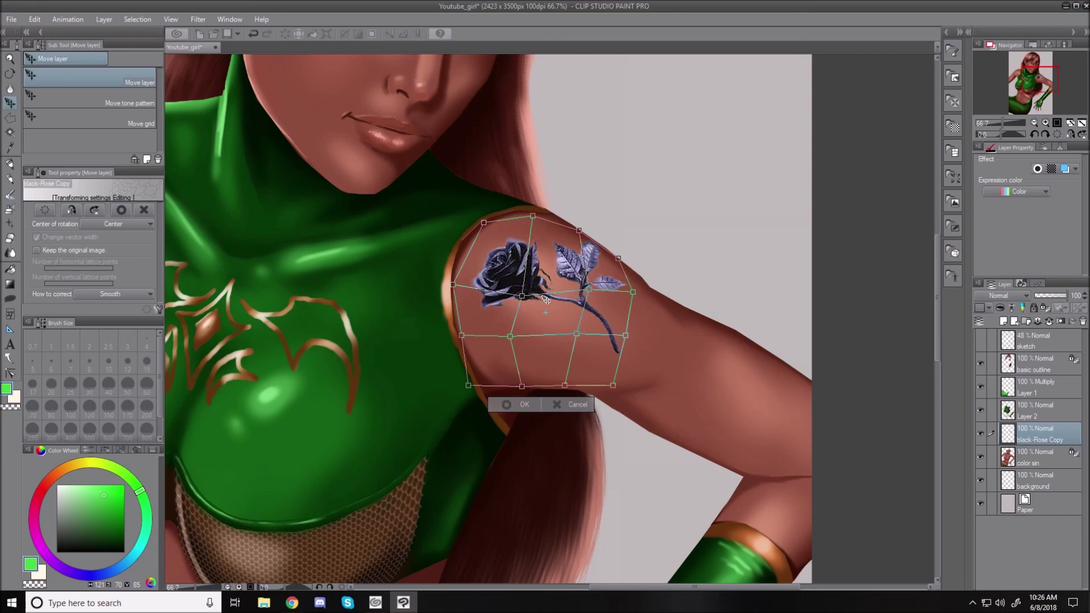
pyautogui.moveTo(522, 297)
pyautogui.mouseDown()
pyautogui.moveTo(501, 285)
pyautogui.moveTo(513, 290)
pyautogui.mouseUp()
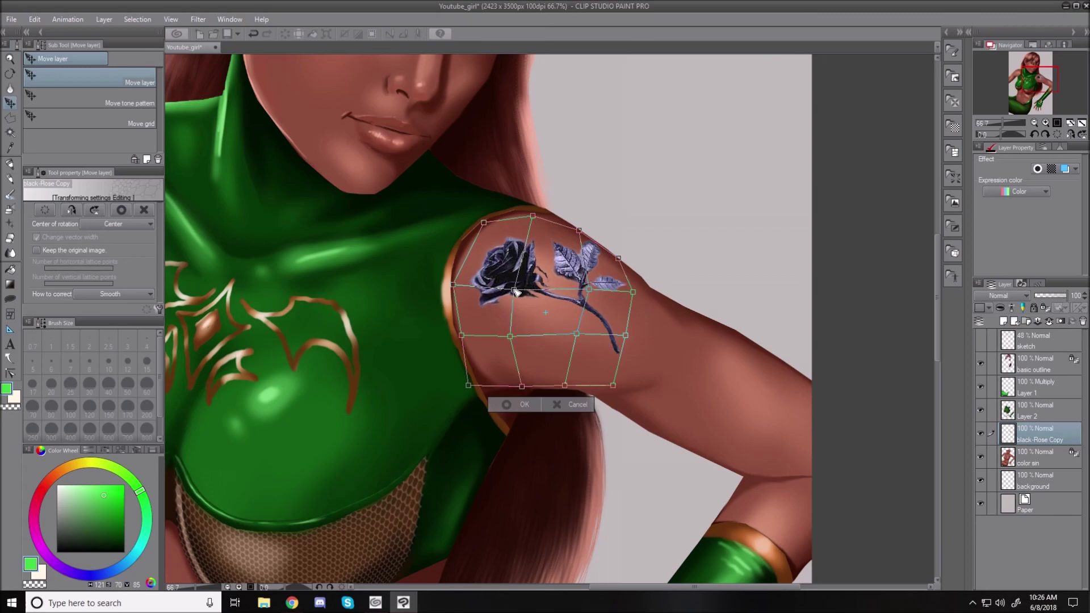
pyautogui.click(521, 404)
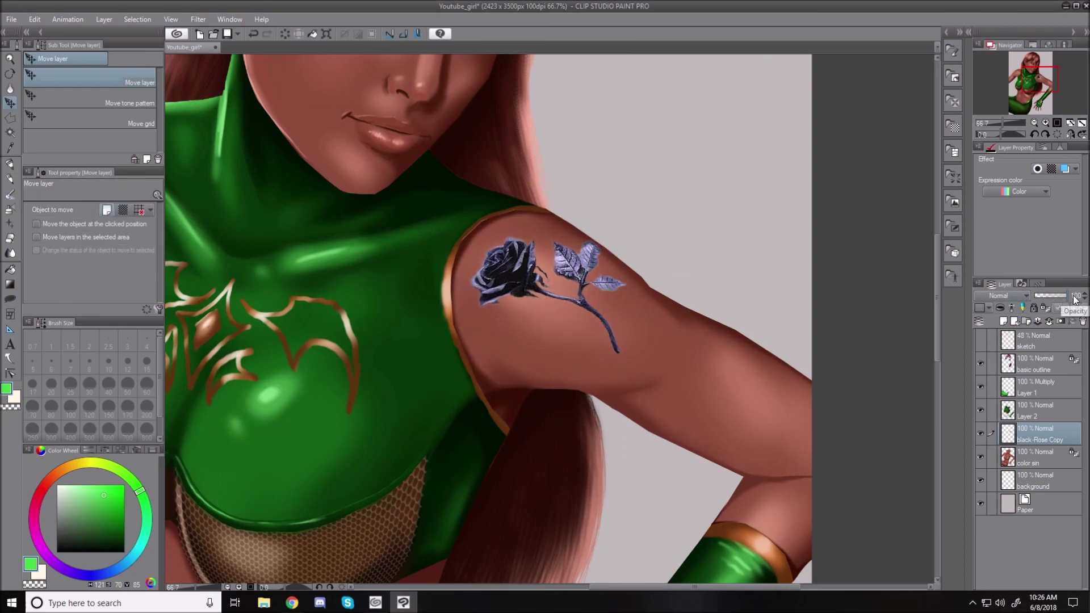
# Set the black rose layer's opacity to 62% and its blending mode to Multiply.
pyautogui.moveTo(1068, 295); pyautogui.dragTo(1066, 295)
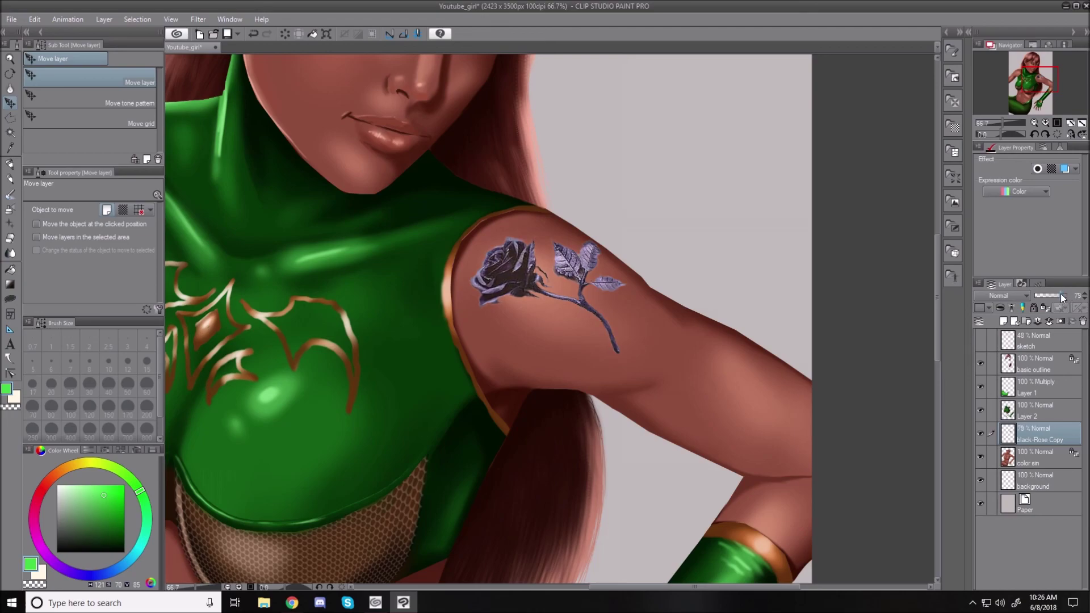
pyautogui.click(1055, 294)
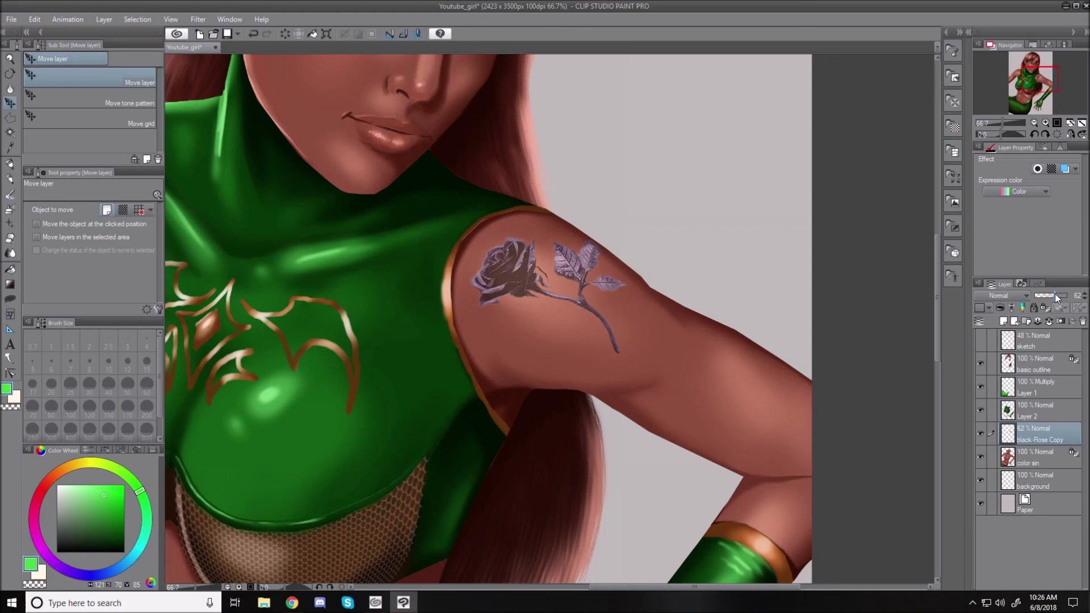
pyautogui.click(1028, 296)
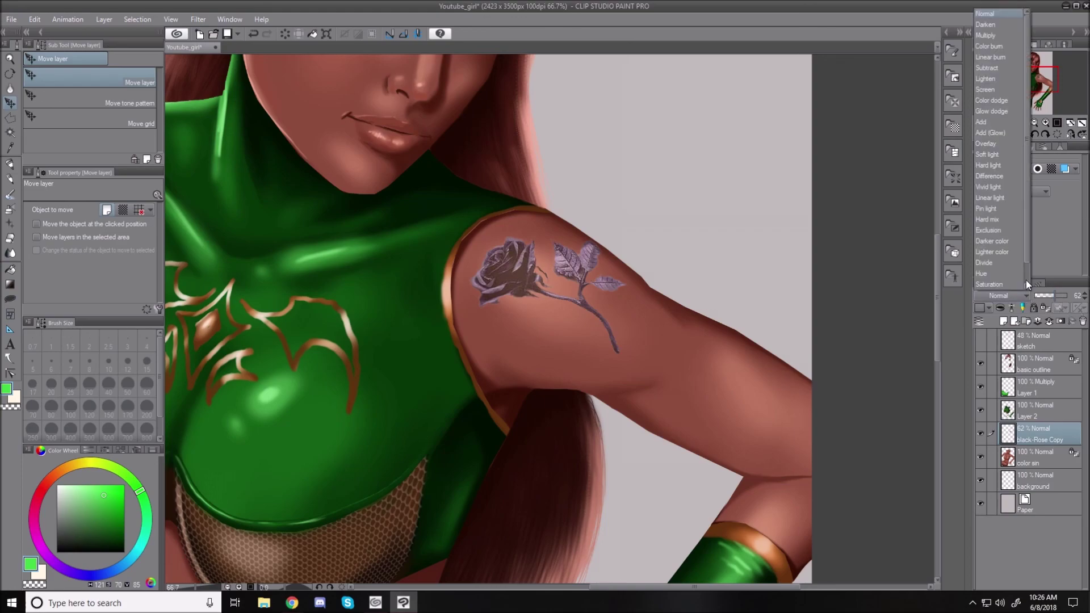
pyautogui.click(1003, 35)
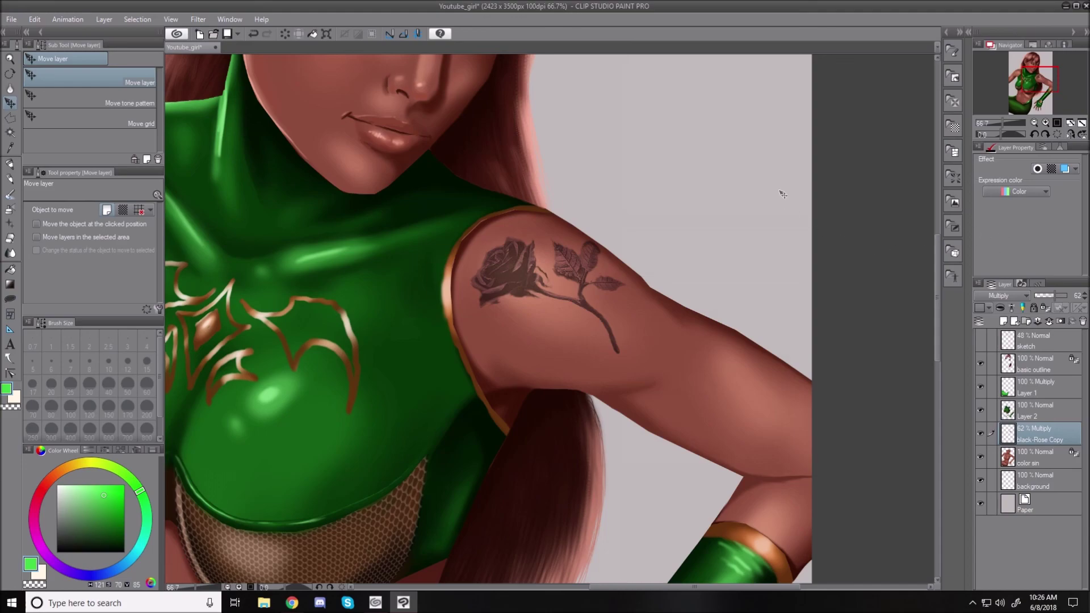
# Shift the rose tattoo slightly down the upper arm, away from the armhole trim, and apply the transformation.
pyautogui.hotkey('ctrl', '0')
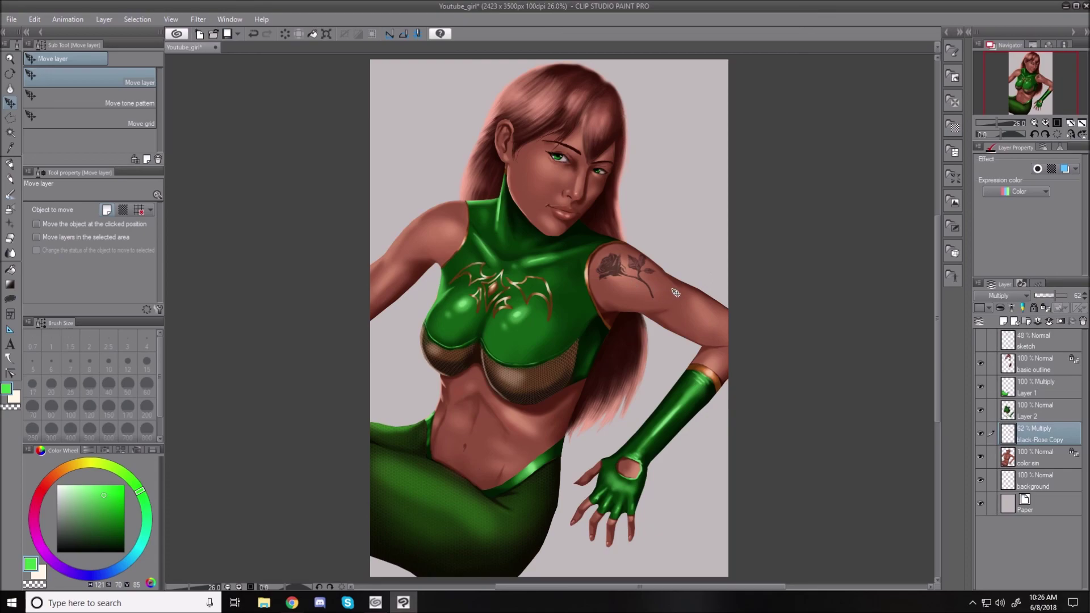
pyautogui.hotkey('ctrl', 't')
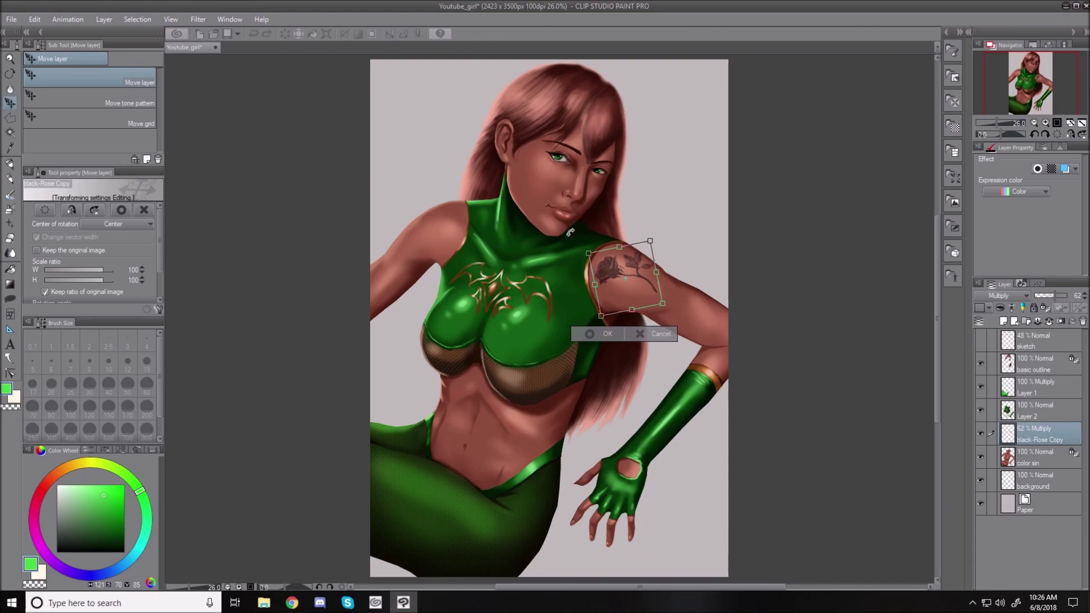
pyautogui.moveTo(632, 267); pyautogui.dragTo(637, 272)
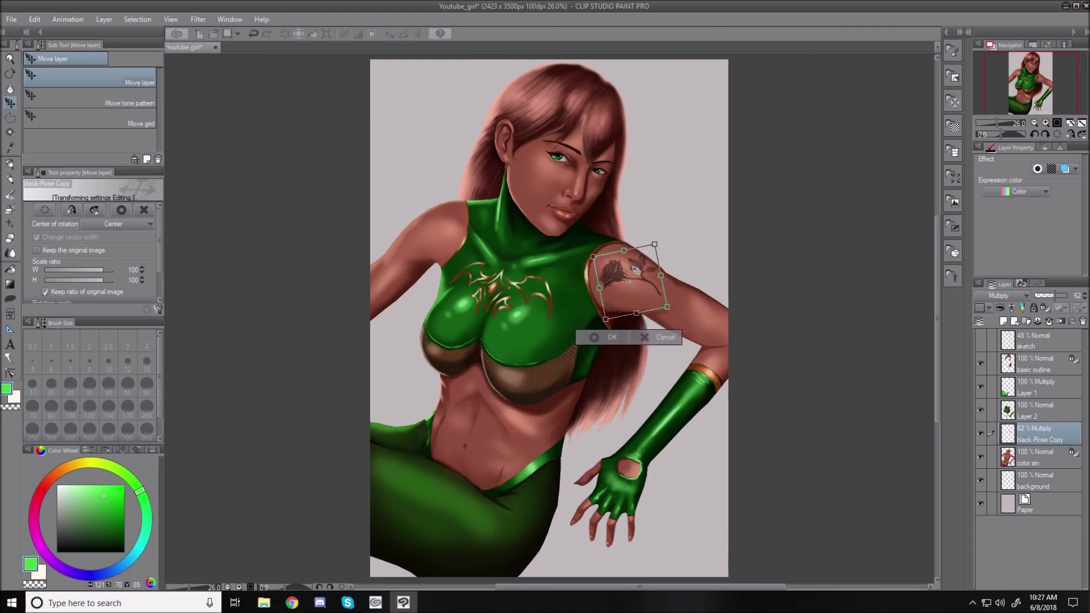
pyautogui.click(607, 337)
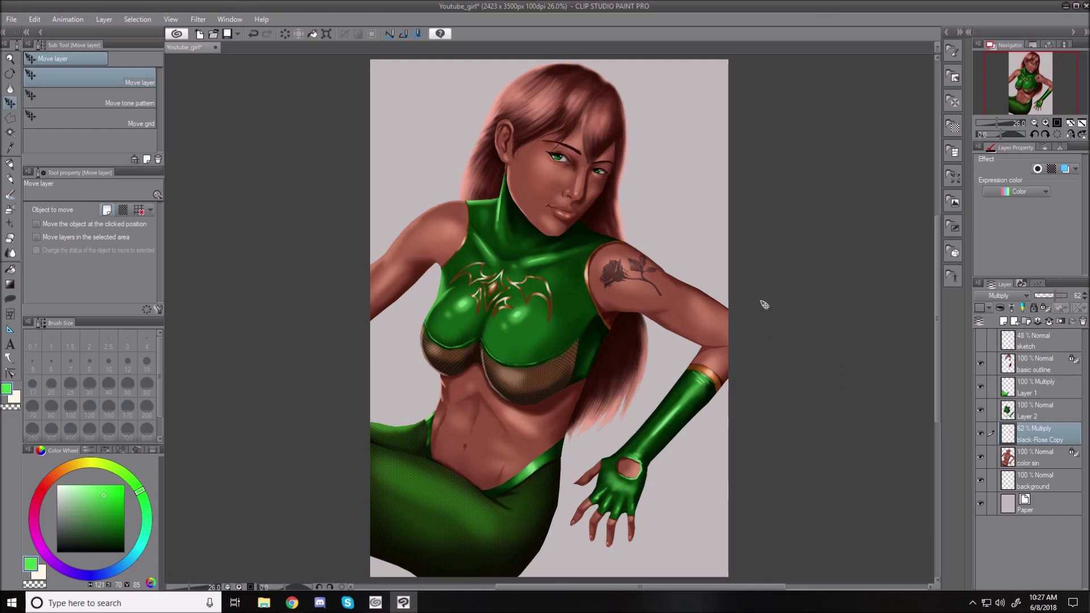
# Delete the black rose tattoo layer from the painting.
pyautogui.scroll(1, 764, 304)
pyautogui.scroll(1, 765, 304)
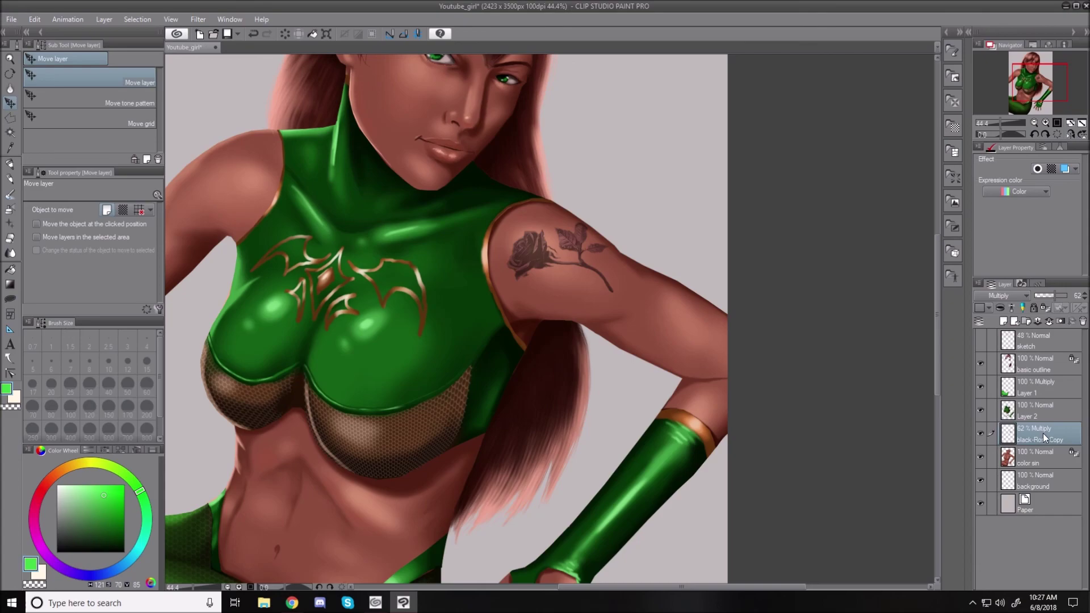
pyautogui.click(1083, 322)
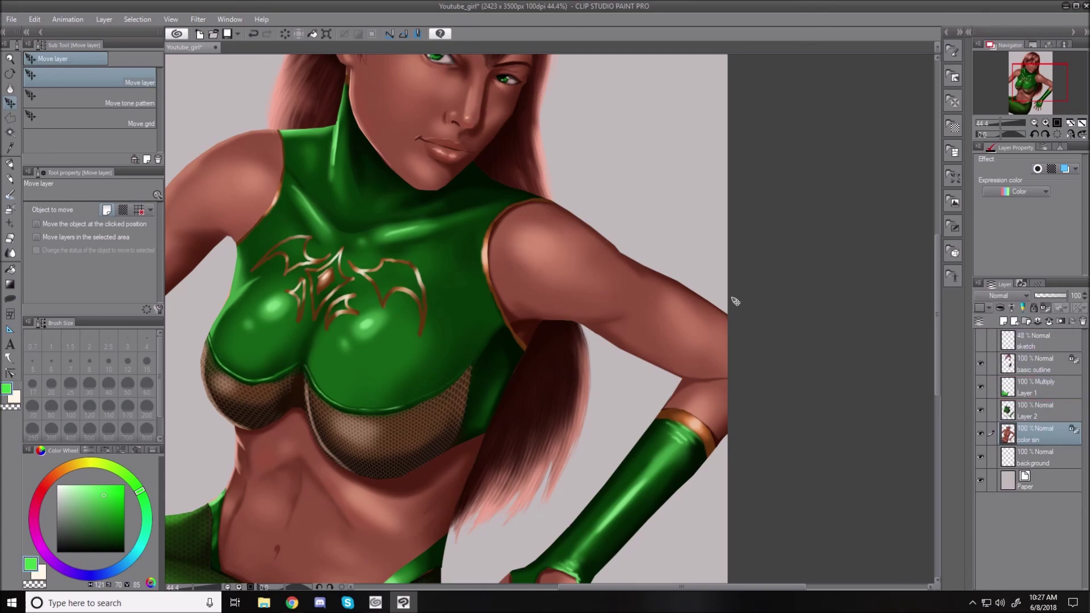
pyautogui.hotkey('ctrl', '0')
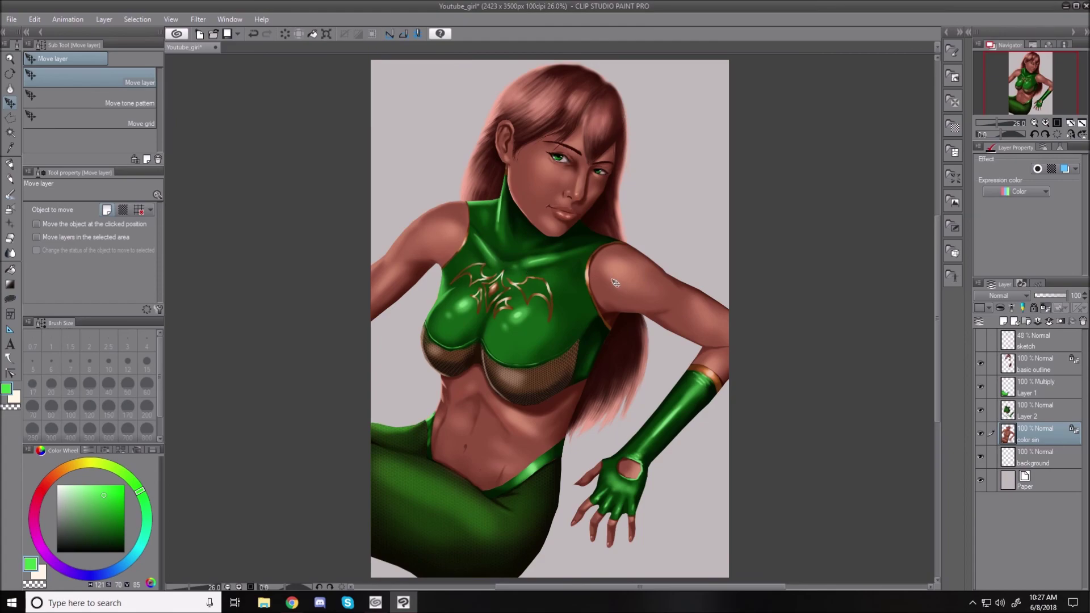
pyautogui.scroll(1, 615, 283)
pyautogui.scroll(1, 611, 290)
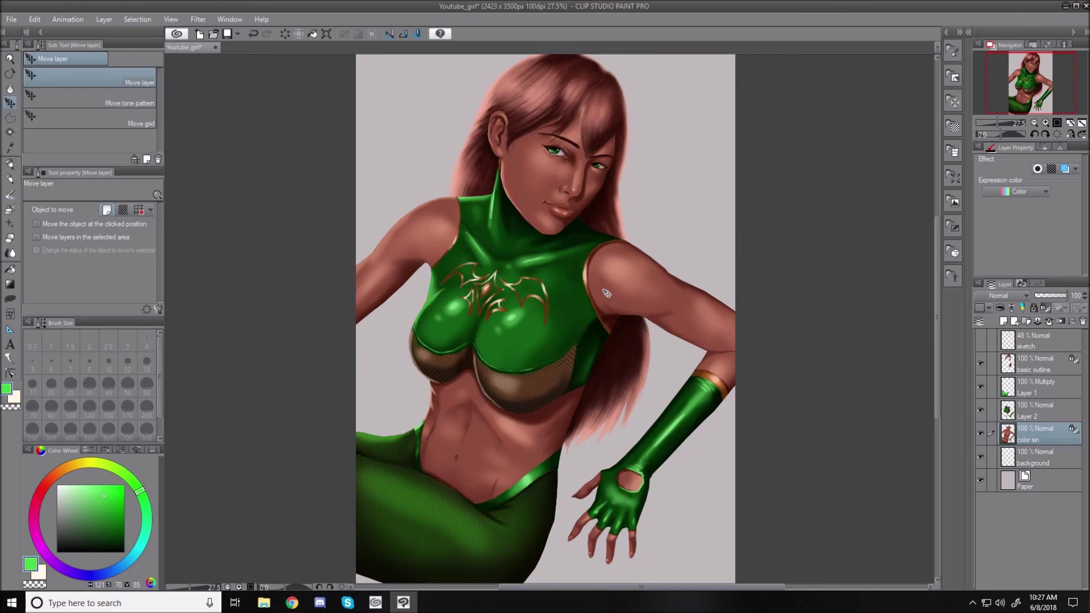
pyautogui.scroll(-1, 607, 293)
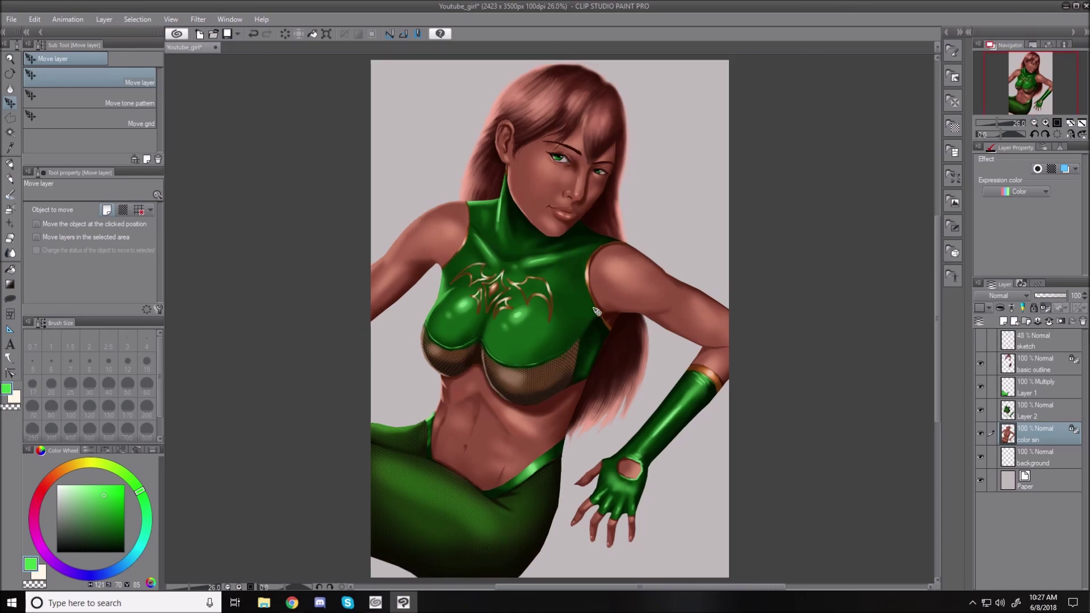